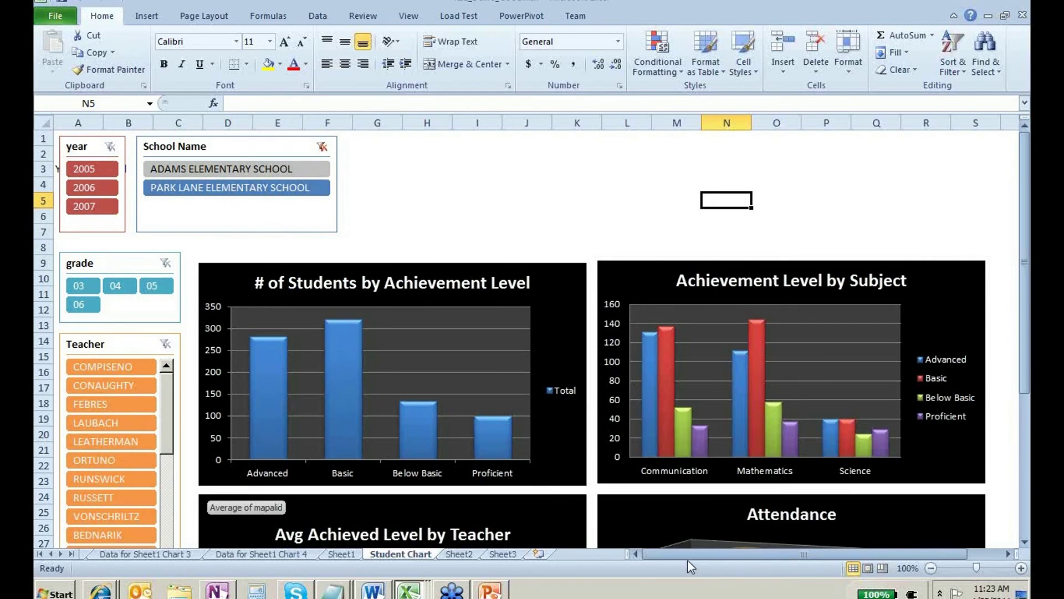
Filter the student charts to grade 06 with both Adams Elementary School and Park Lane Elementary School selected.
{"action": "left_click", "coordinate": [254, 176]}
{"action": "left_click", "coordinate": [83, 304]}
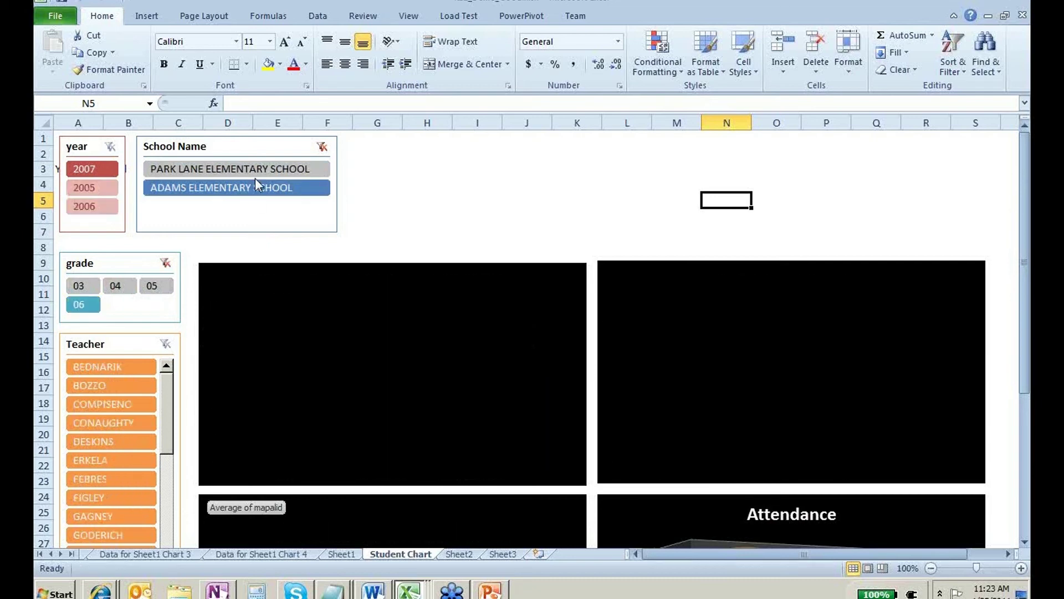
{"action": "left_click", "coordinate": [258, 169], "text": "ctrl"}
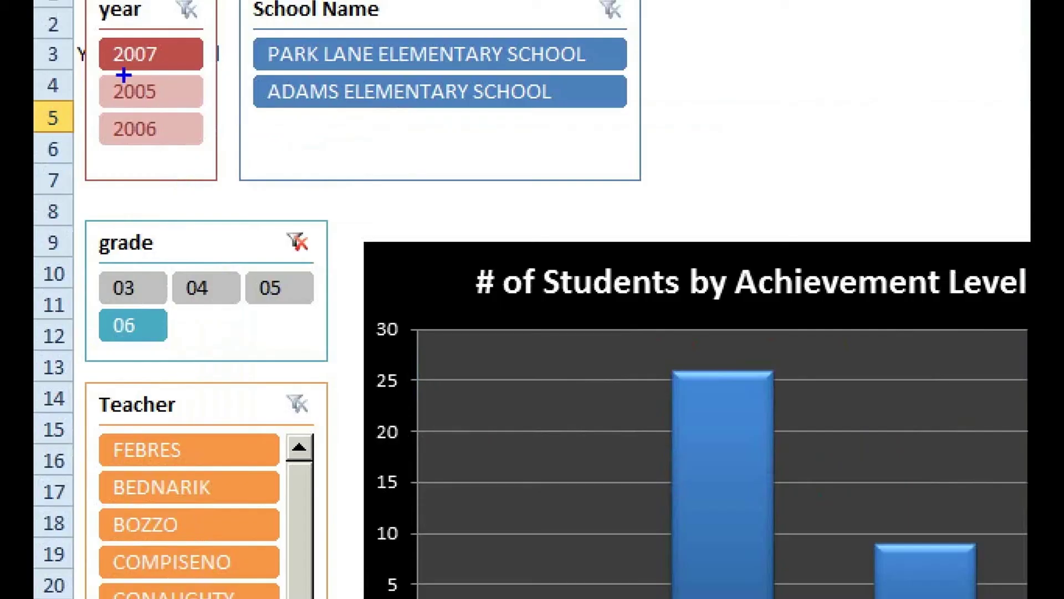
Outline the 2005 and 2006 year buttons and the grade buttons with annotation rectangles on the zoomed view.
{"action": "left_click_drag", "start_coordinate": [63, 178], "coordinate": [80, 188]}
{"action": "left_click_drag", "start_coordinate": [126, 93], "coordinate": [209, 138]}
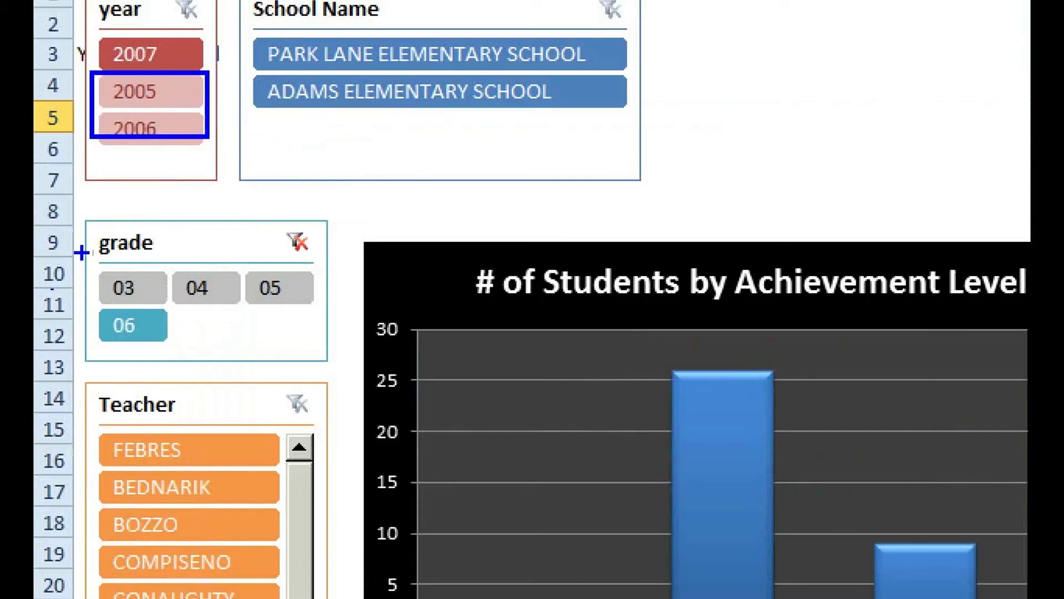
{"action": "left_click_drag", "start_coordinate": [81, 252], "coordinate": [331, 309]}
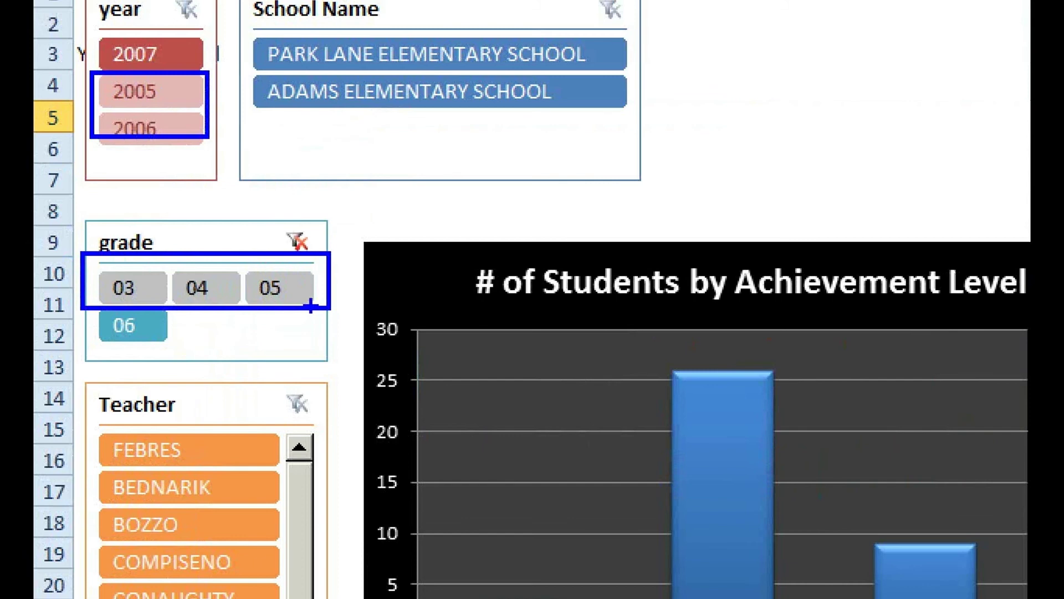
{"action": "key", "text": "e"}
{"action": "left_click_drag", "start_coordinate": [95, 80], "coordinate": [233, 166]}
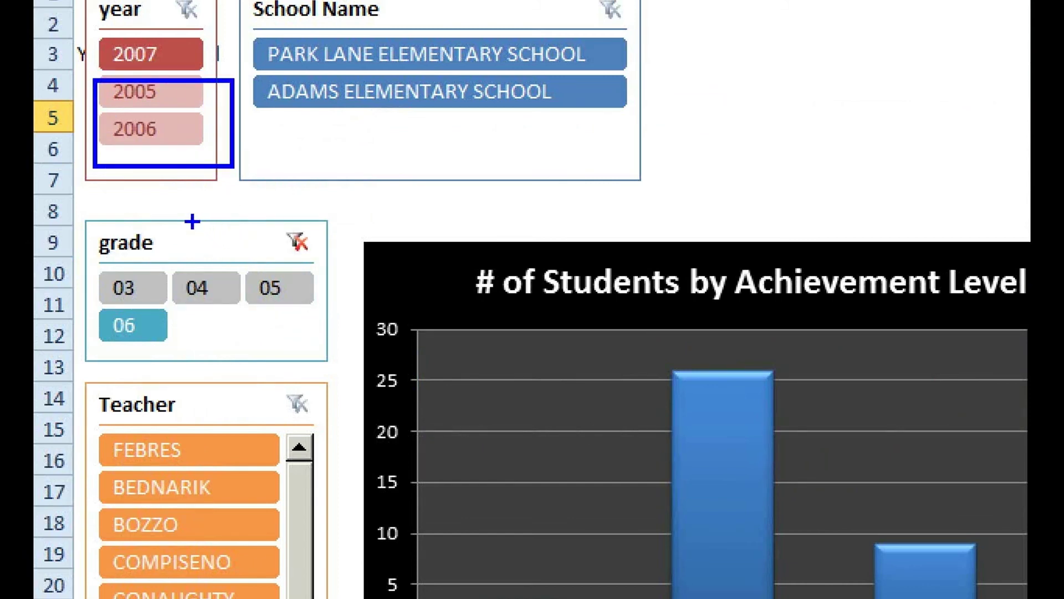
{"action": "left_click_drag", "start_coordinate": [173, 328], "coordinate": [253, 353]}
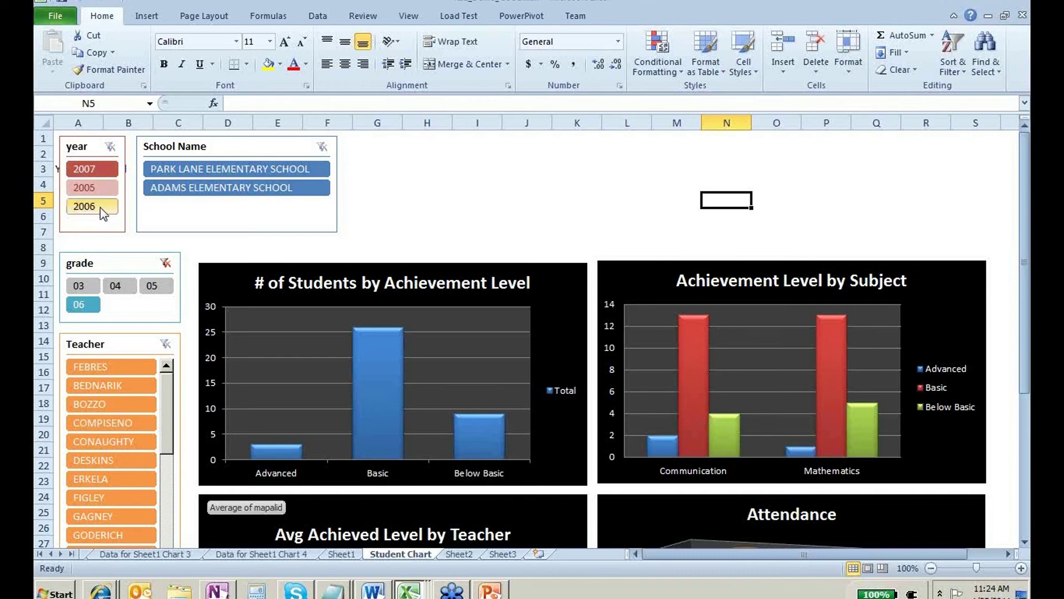
Try filtering the charts by year 2006 and by single and multiple teachers, clearing each slicer filter.
{"action": "left_click", "coordinate": [94, 206]}
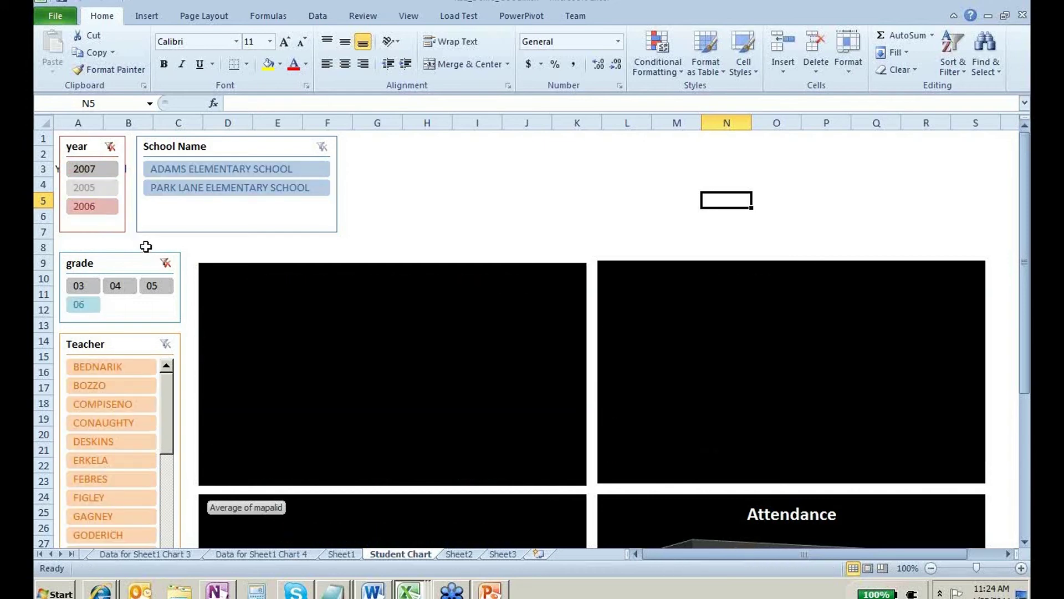
{"action": "left_click", "coordinate": [110, 146]}
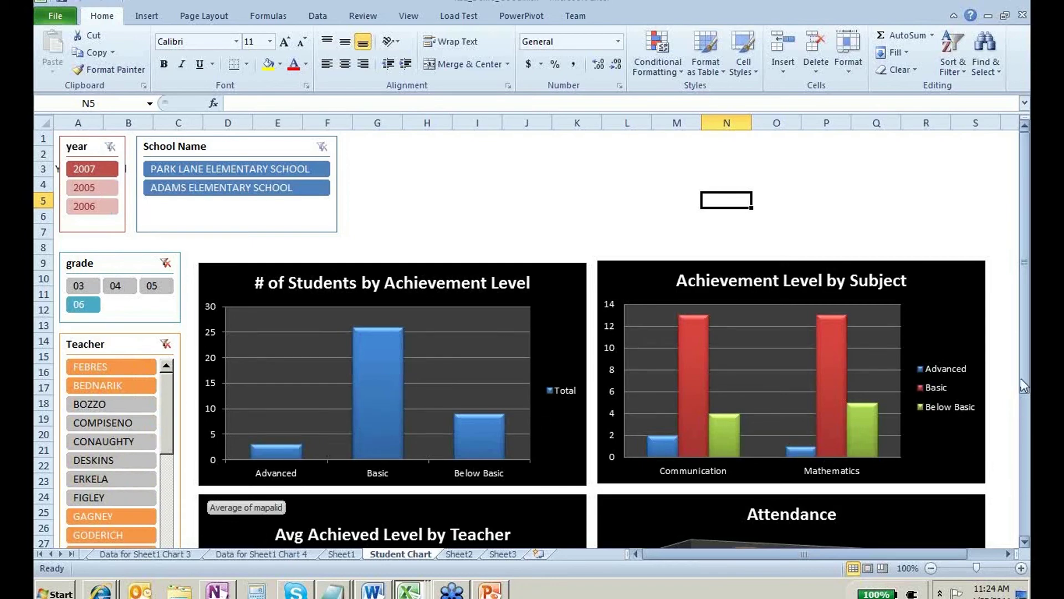
{"action": "left_click_drag", "start_coordinate": [1022, 378], "coordinate": [1023, 451]}
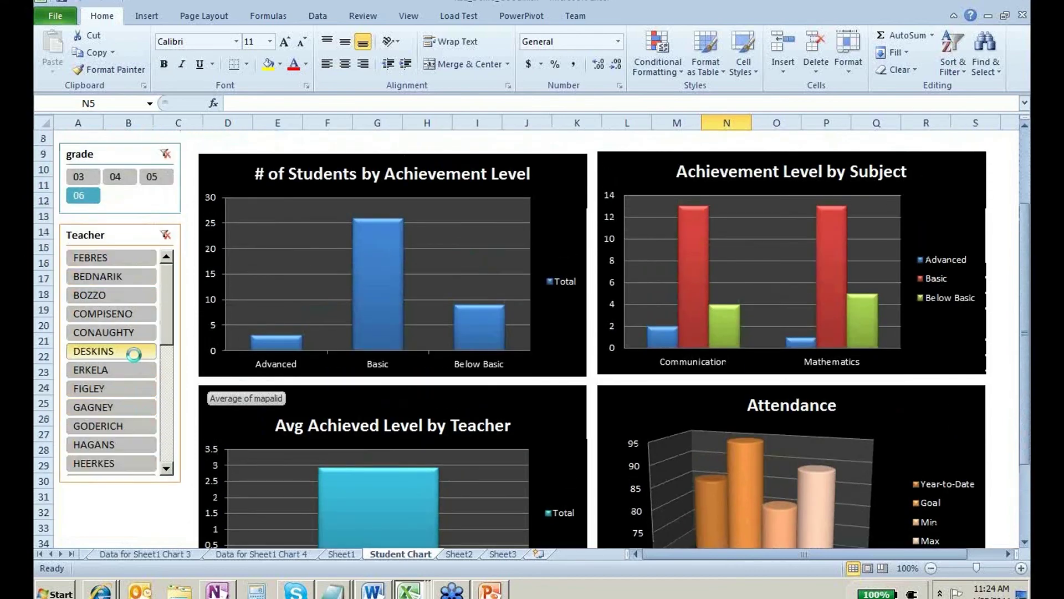
{"action": "left_click", "coordinate": [111, 351]}
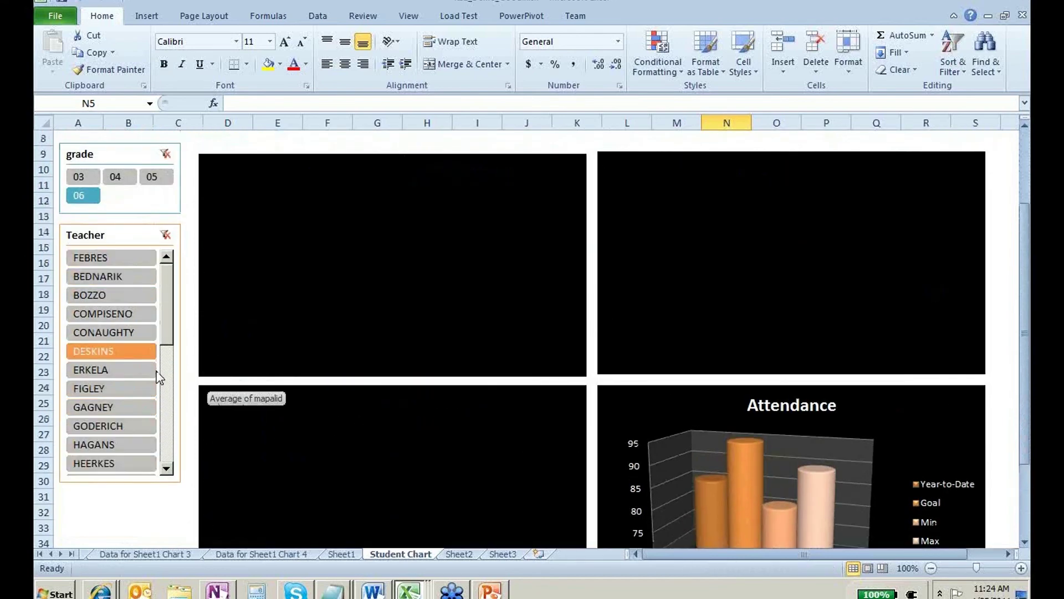
{"action": "left_click", "coordinate": [131, 313]}
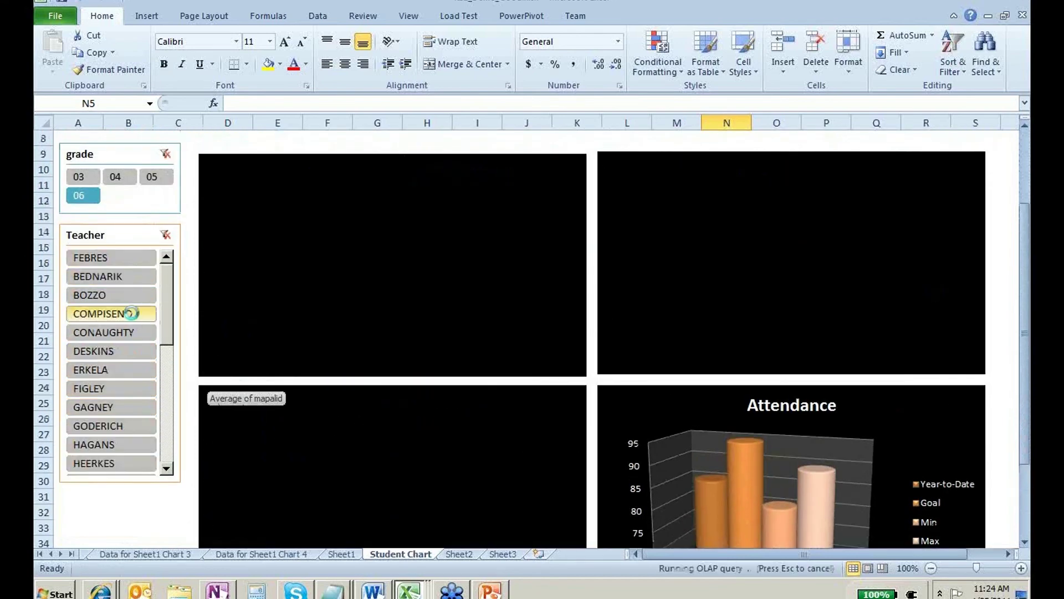
{"action": "left_click", "coordinate": [121, 365], "text": "shift"}
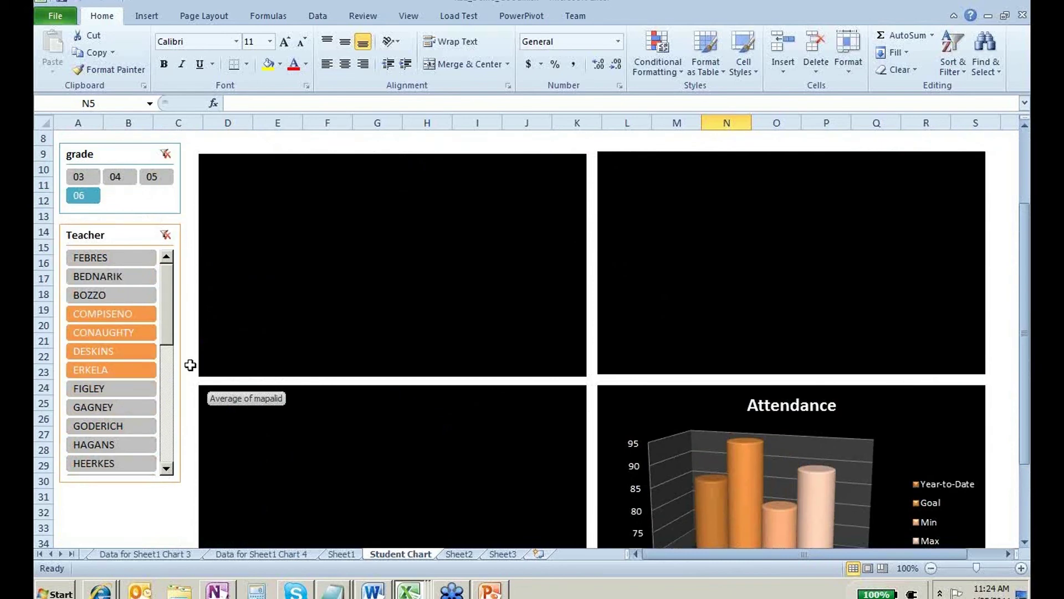
{"action": "left_click", "coordinate": [167, 234]}
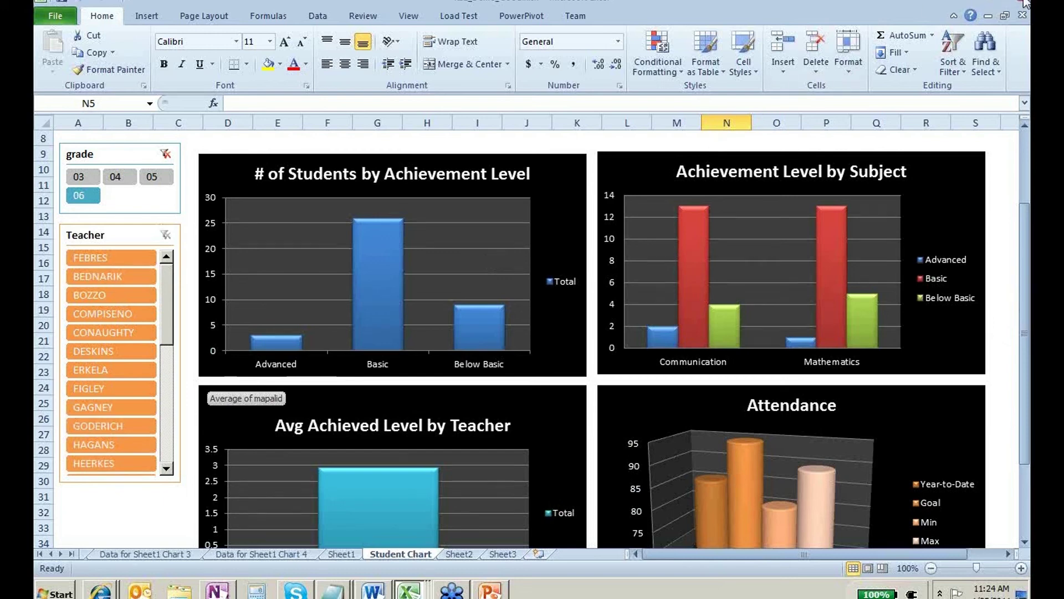
Close the student chart workbook without saving it.
{"action": "left_click", "coordinate": [1023, 17]}
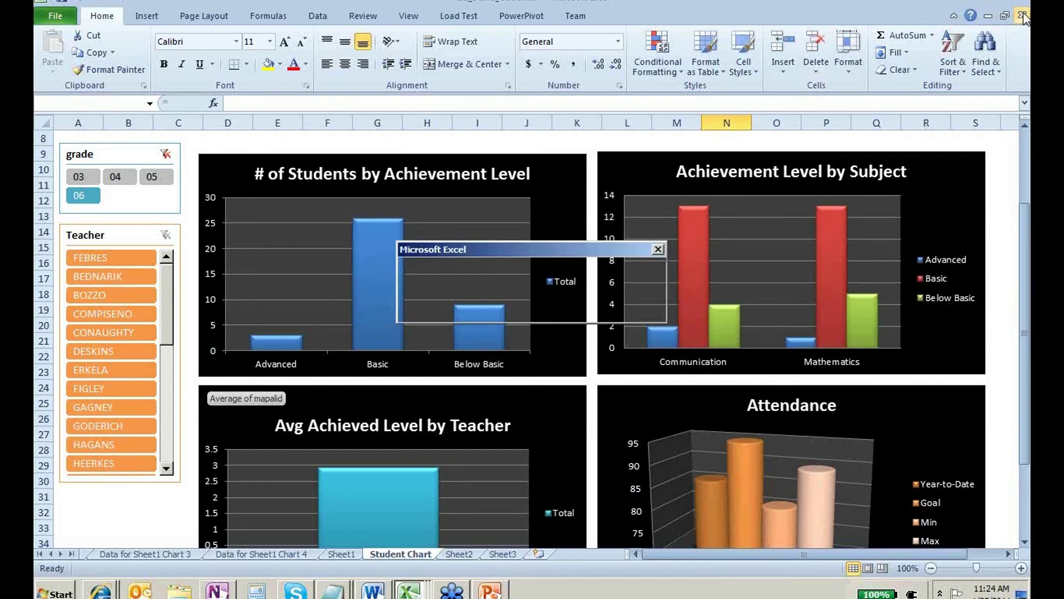
{"action": "left_click", "coordinate": [528, 305]}
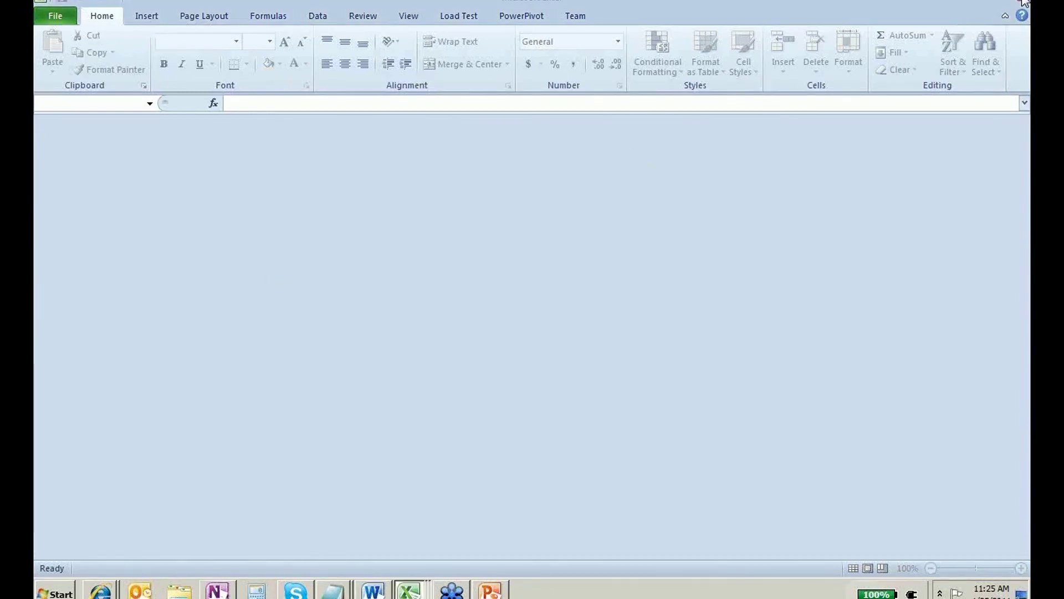
{"action": "key", "text": "alt+Tab"}
{"action": "key", "text": "alt+Tab"}
{"action": "key", "text": "alt+Tab"}
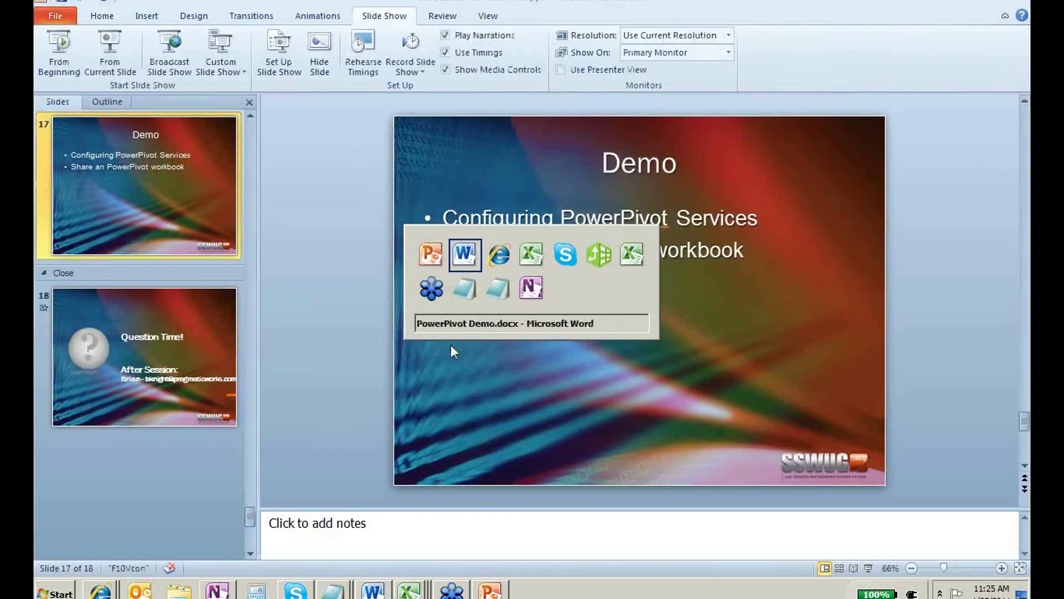
{"action": "key", "text": "alt+Tab"}
{"action": "key", "text": "alt+Tab"}
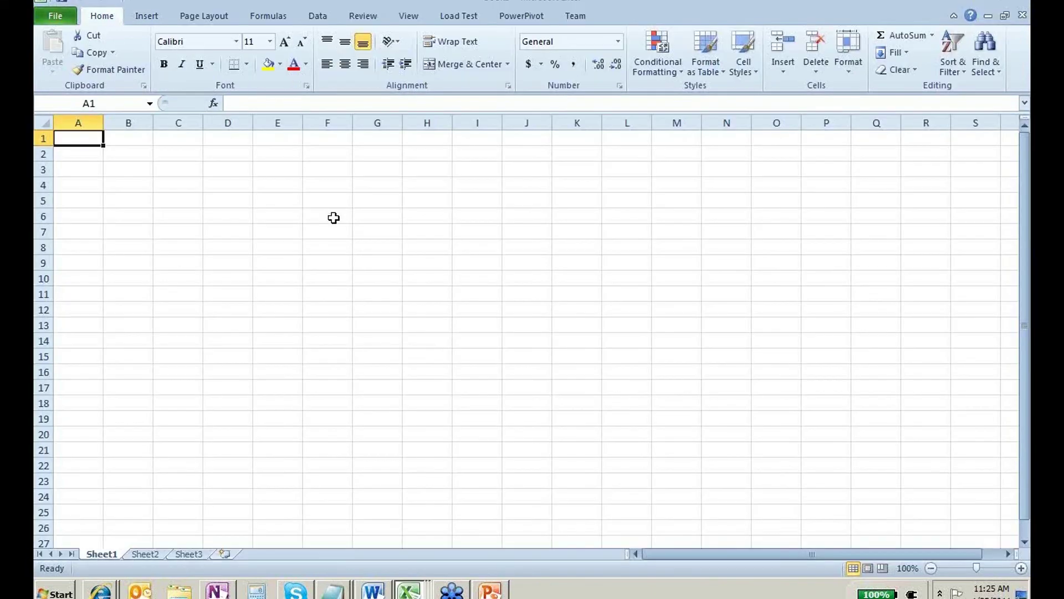
{"action": "key", "text": "alt+Tab"}
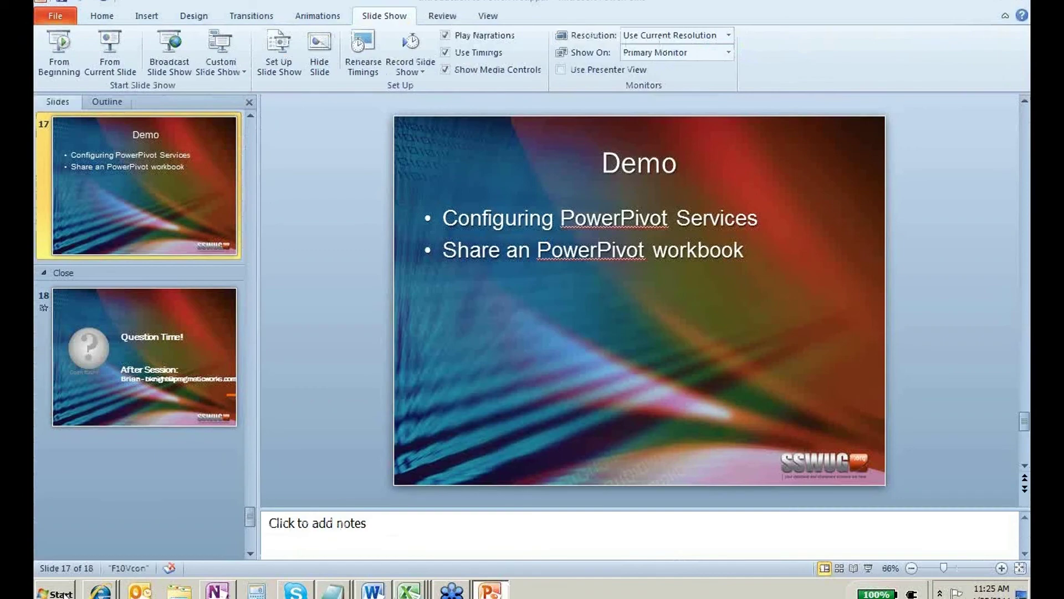
Open the workbook C:\demo\PowerPivotDemo.xlsx through the Windows program and file search.
{"action": "key", "text": "super"}
{"action": "key", "text": "super"}
{"action": "key", "text": "super"}
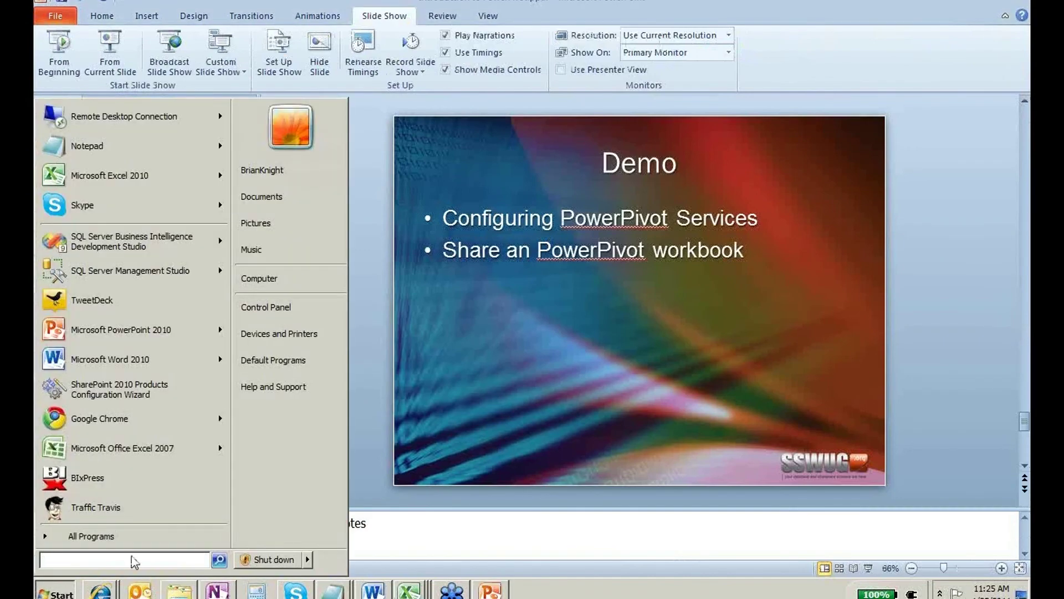
{"action": "type", "text": "c:\\demo\\"}
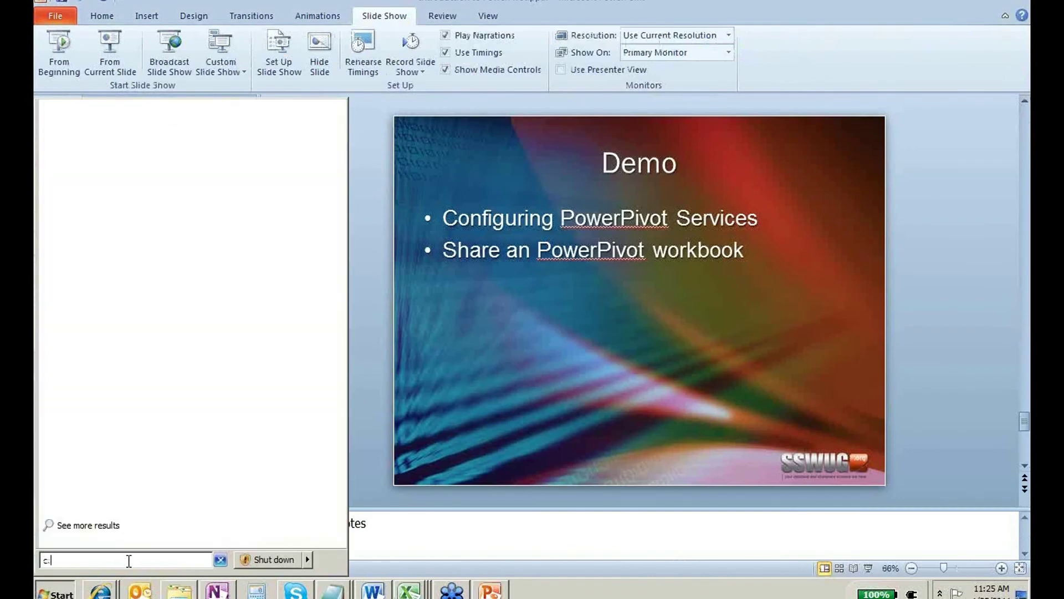
{"action": "key", "text": "Down"}
{"action": "key", "text": "Down"}
{"action": "key", "text": "Down"}
{"action": "key", "text": "Down"}
{"action": "key", "text": "Down"}
{"action": "key", "text": "Down"}
{"action": "key", "text": "Down"}
{"action": "key", "text": "Down"}
{"action": "key", "text": "Down"}
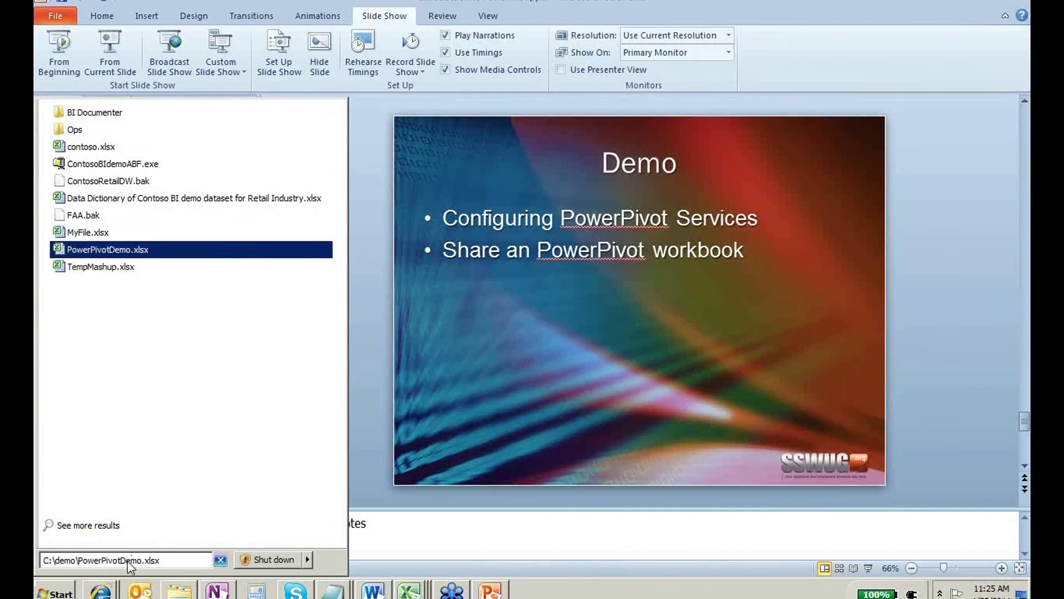
{"action": "key", "text": "Return"}
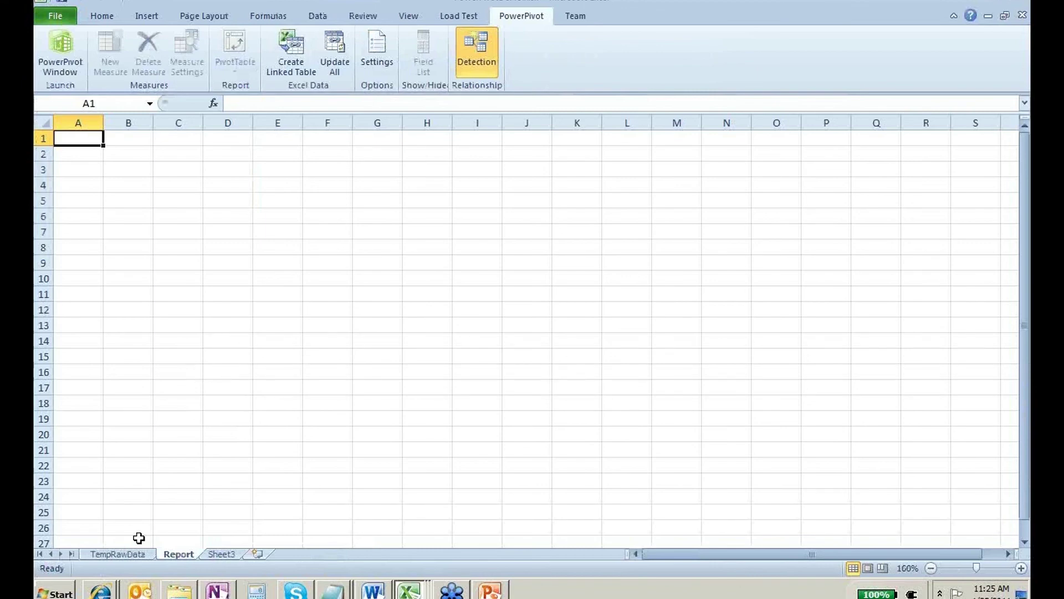
Examine the regional monthly temperature table on the TempRawData sheet and return to the Report sheet.
{"action": "left_click", "coordinate": [121, 553]}
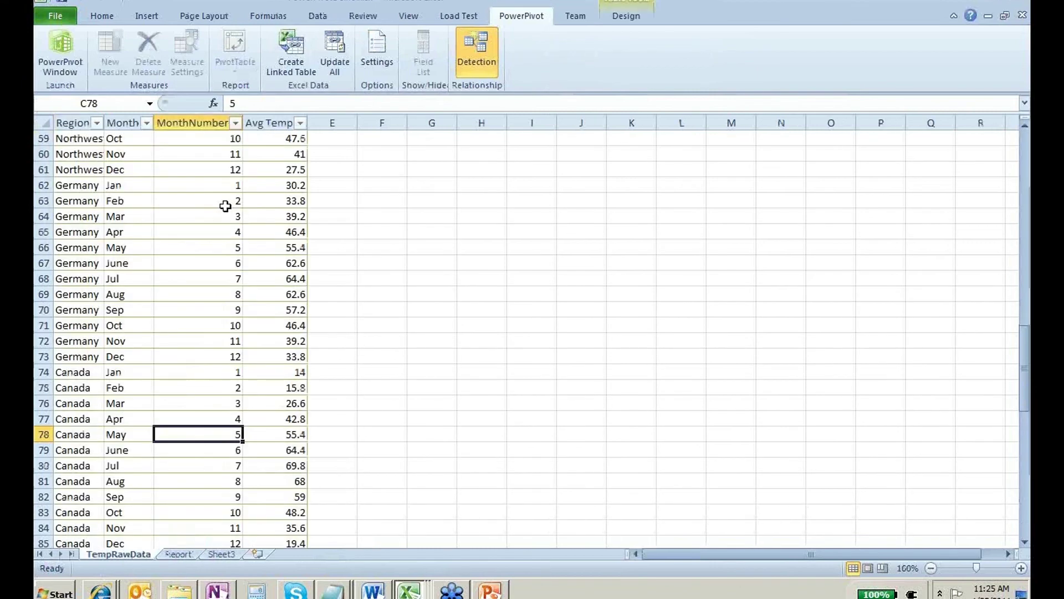
{"action": "scroll", "coordinate": [249, 407], "scroll_direction": "up", "scroll_amount": 13}
{"action": "left_click", "coordinate": [179, 553]}
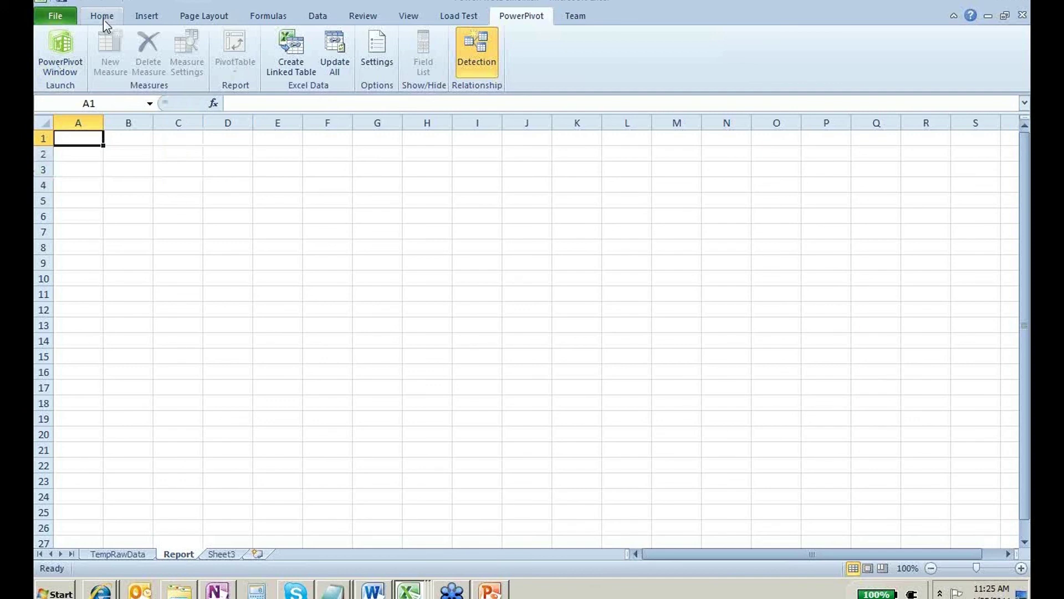
Open the PowerPivot window and review the database types available for importing data.
{"action": "left_click", "coordinate": [54, 64]}
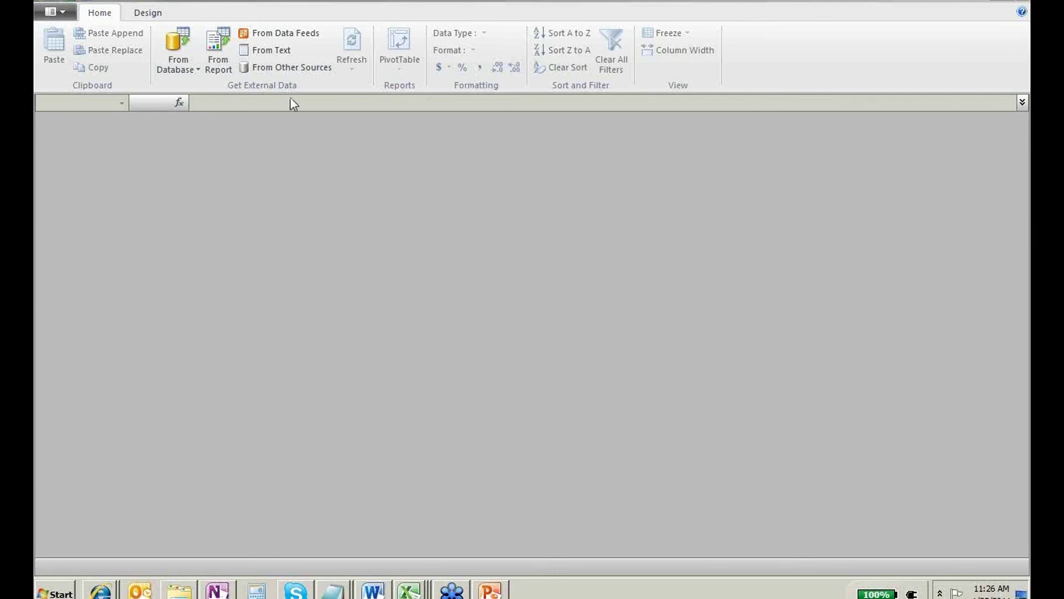
{"action": "left_click", "coordinate": [188, 68]}
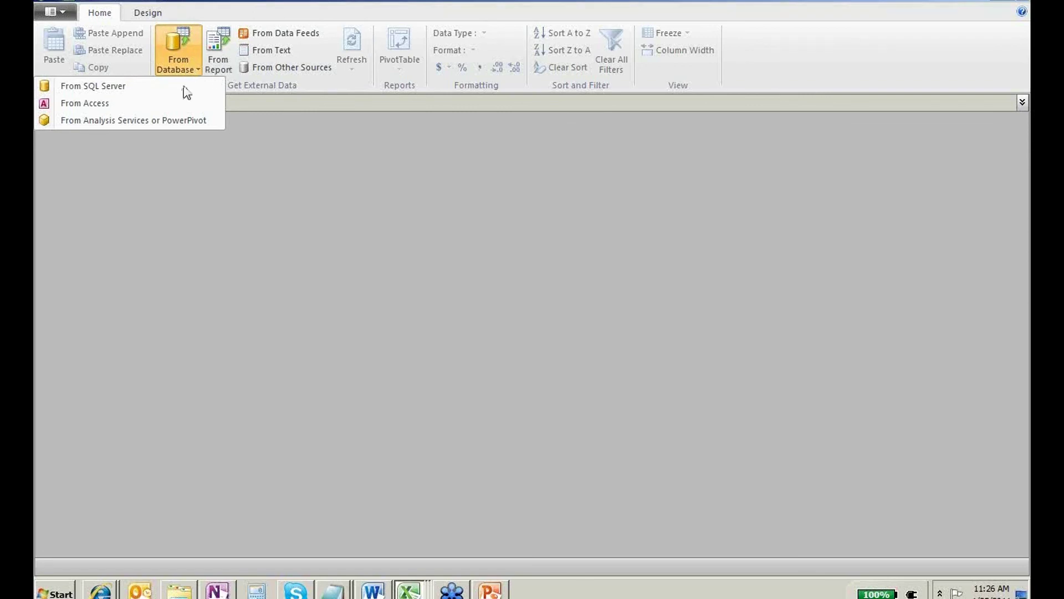
{"action": "left_click", "coordinate": [151, 119]}
{"action": "left_click", "coordinate": [180, 62]}
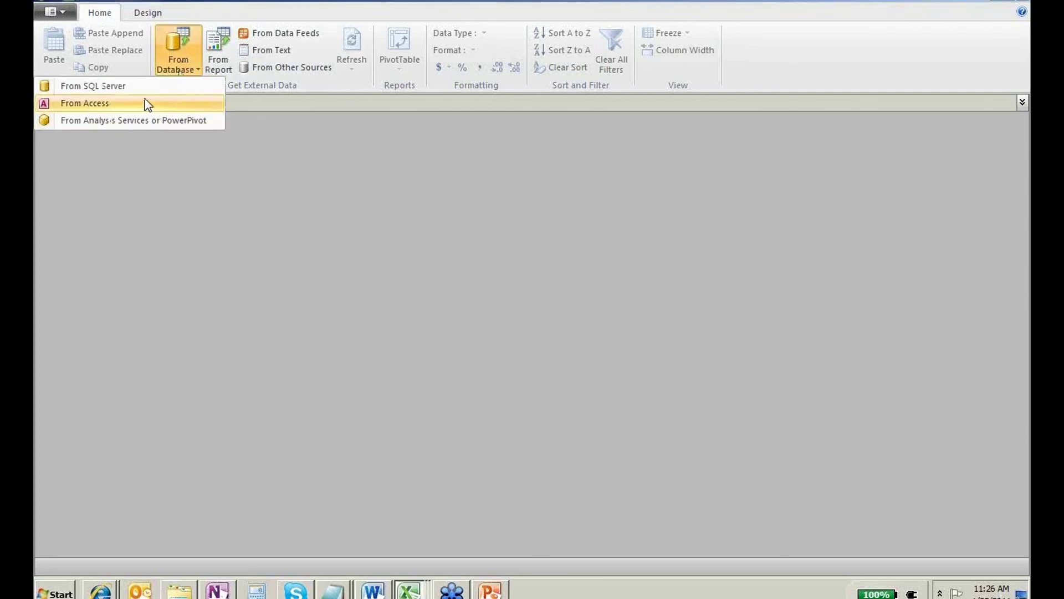
{"action": "left_click", "coordinate": [335, 175]}
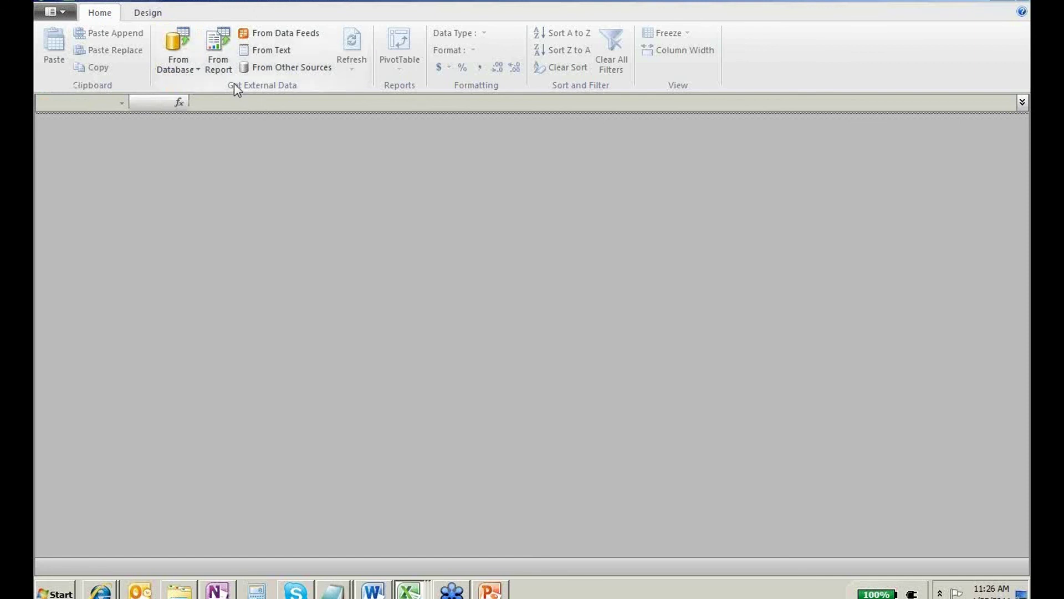
Look at the import wizard for a Reporting Services report and cancel it.
{"action": "left_click", "coordinate": [218, 58]}
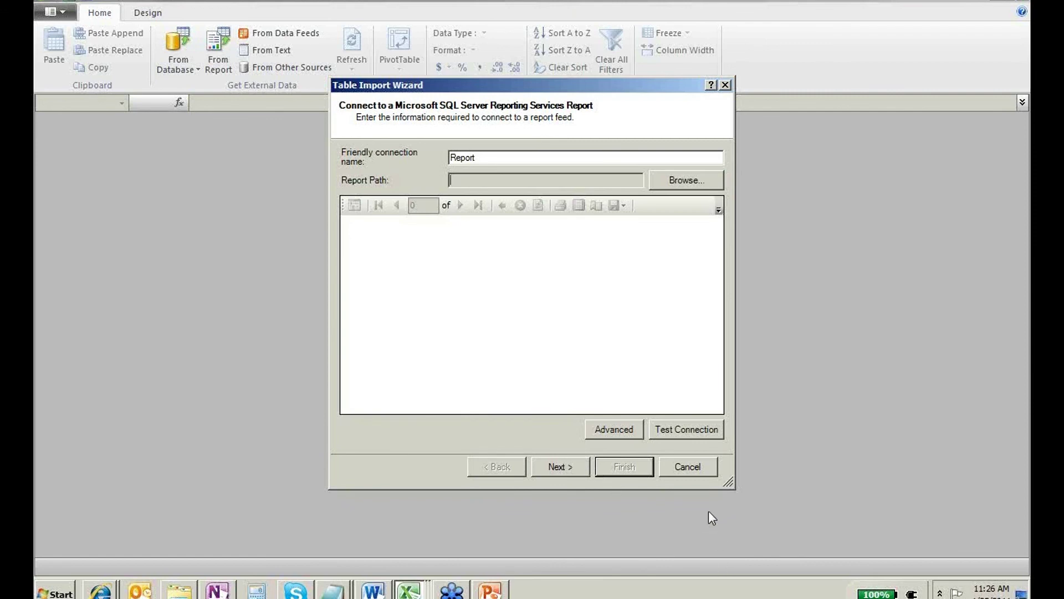
{"action": "left_click", "coordinate": [690, 466]}
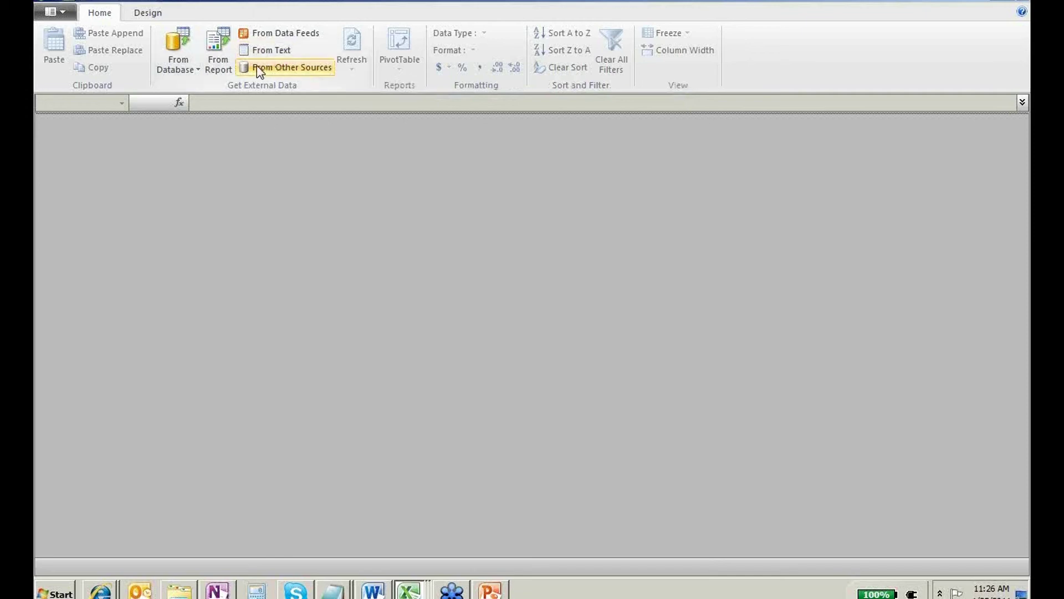
{"action": "right_click", "coordinate": [273, 38]}
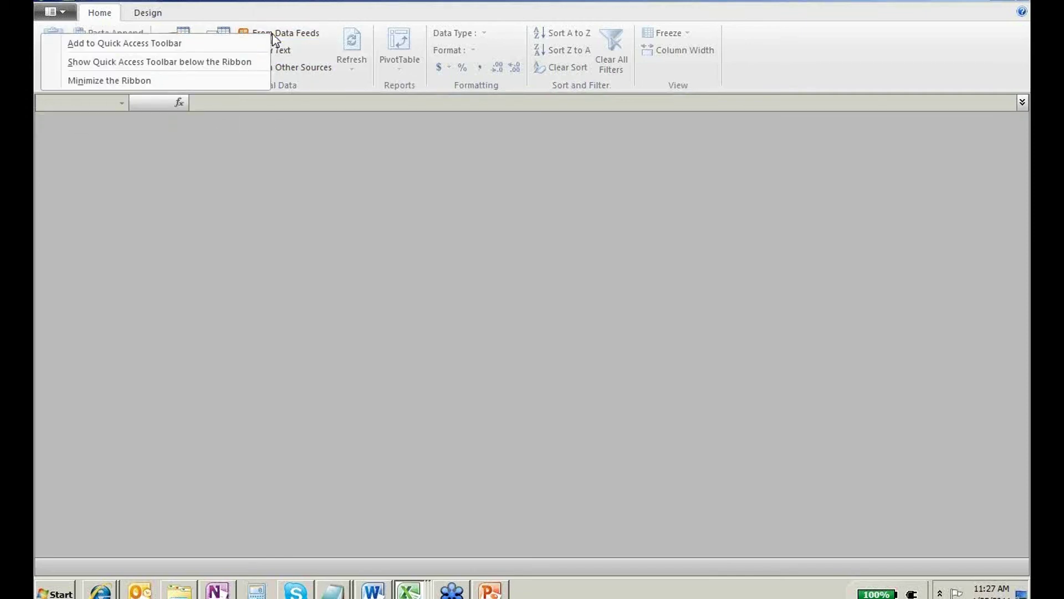
{"action": "left_click", "coordinate": [331, 158]}
{"action": "key", "text": "alt+Tab"}
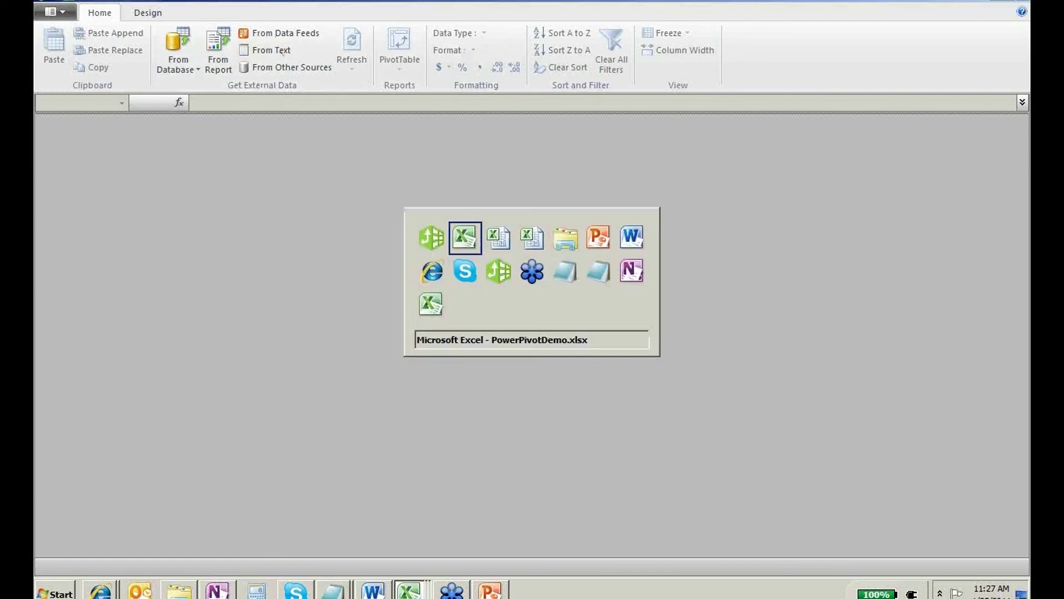
{"action": "key", "text": "alt+Tab"}
{"action": "key", "text": "alt+Tab"}
{"action": "key", "text": "alt+Tab"}
{"action": "key", "text": "alt+Tab"}
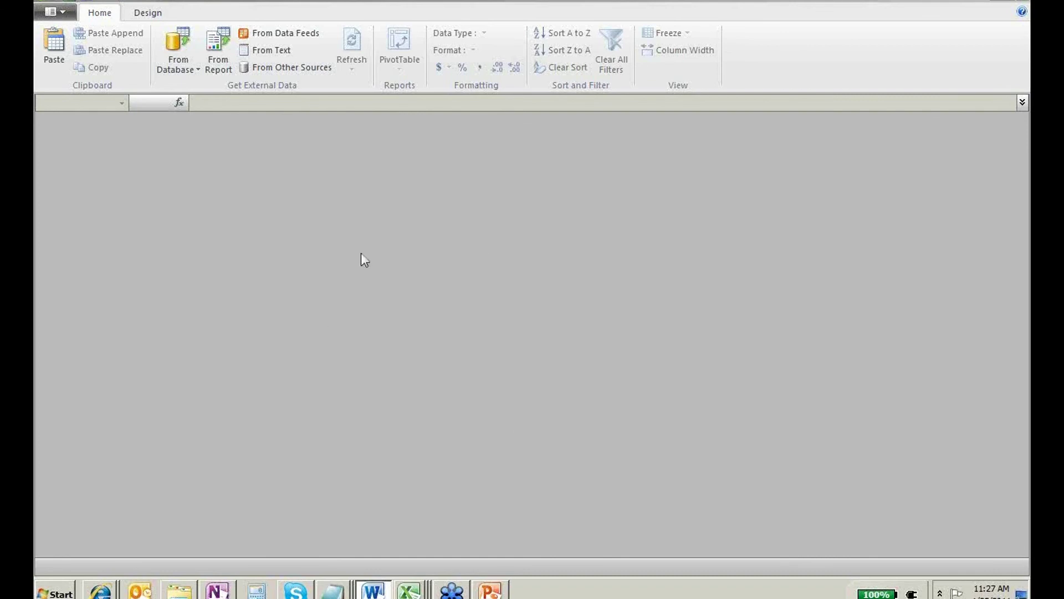
{"action": "left_click", "coordinate": [306, 36]}
{"action": "type", "text": "http://ogdi.cloudapp.net/v1/gsa/ConusPerDiemRates2009/"}
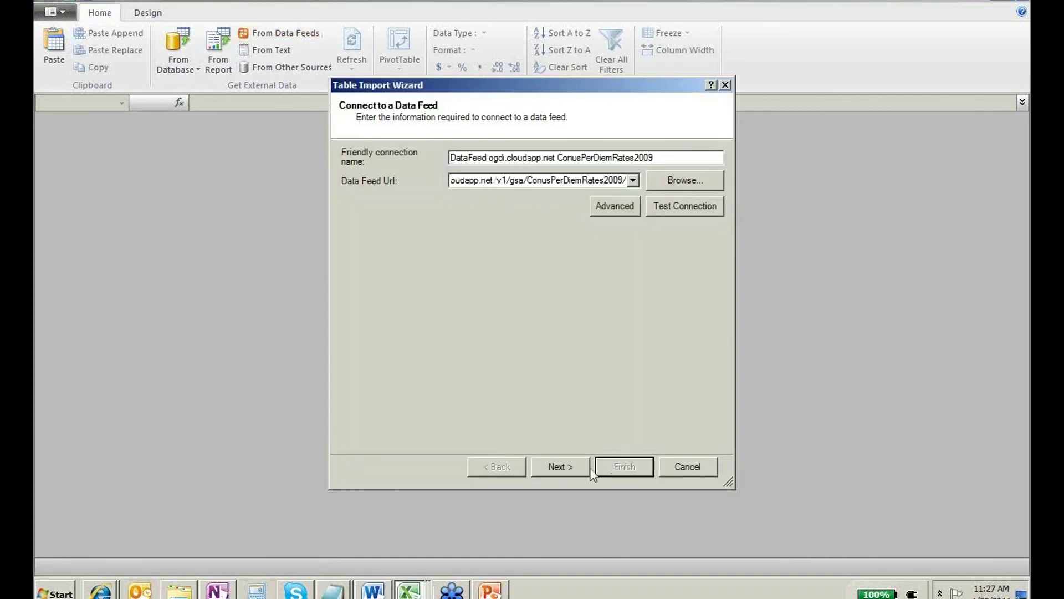
{"action": "left_click", "coordinate": [563, 467]}
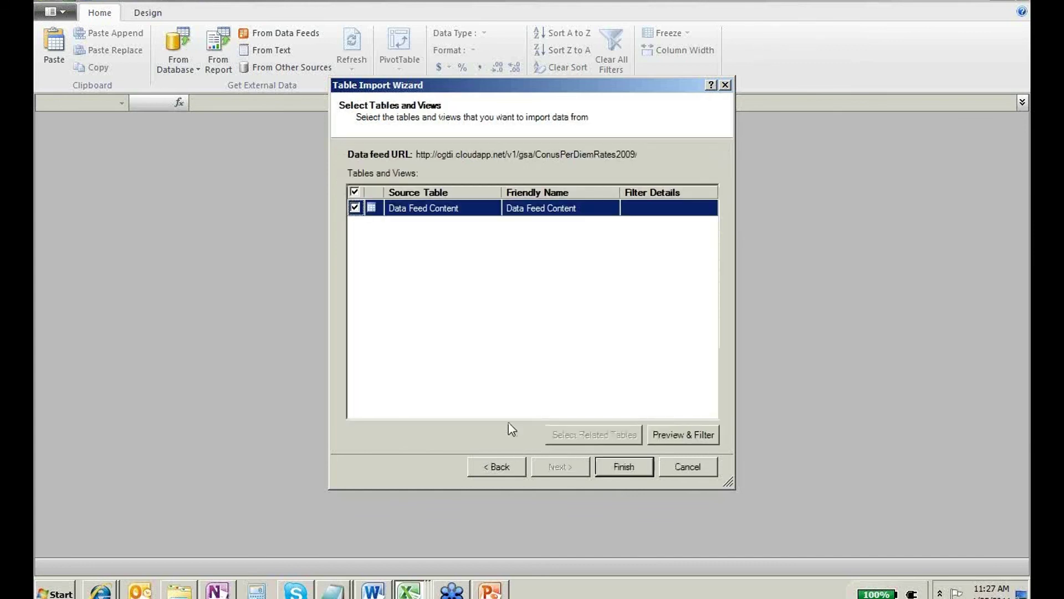
Give the data feed table the friendly name MyData, import it and close the import wizard.
{"action": "left_click", "coordinate": [475, 211]}
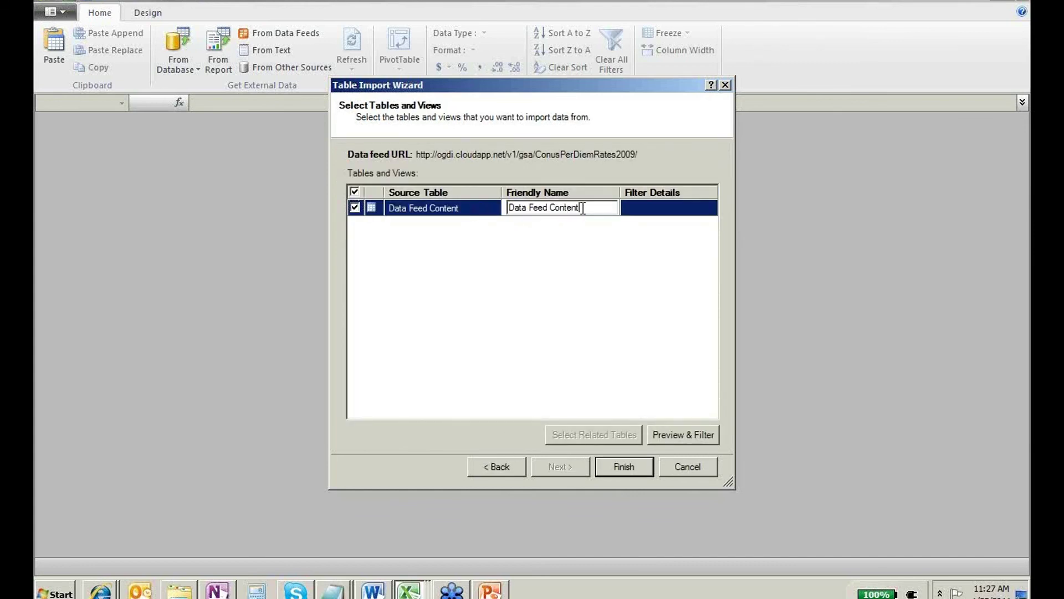
{"action": "type", "text": "MyData"}
{"action": "key", "text": "Return"}
{"action": "left_click", "coordinate": [684, 434]}
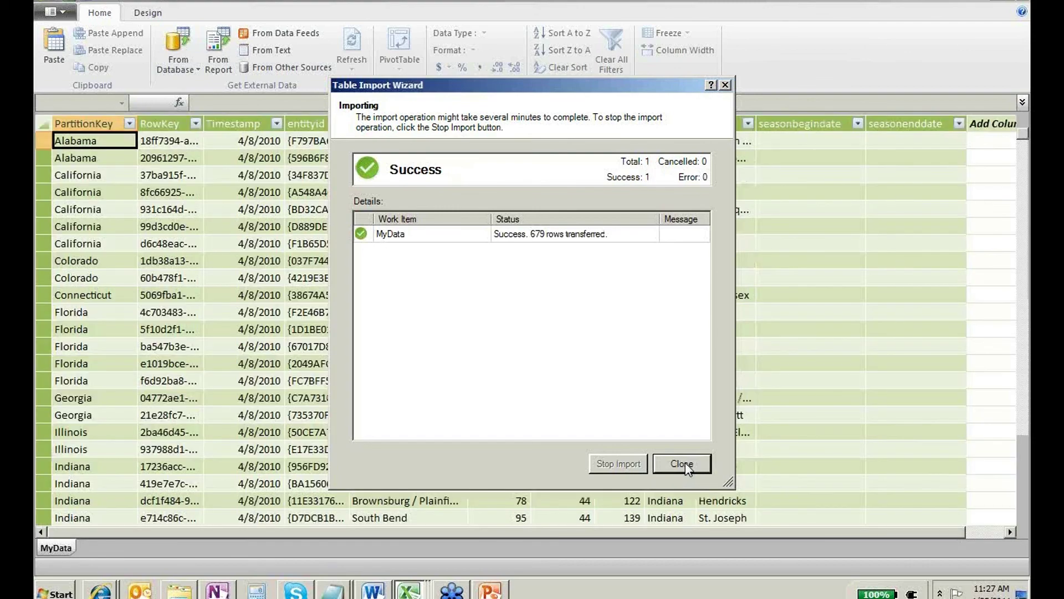
{"action": "left_click", "coordinate": [668, 458]}
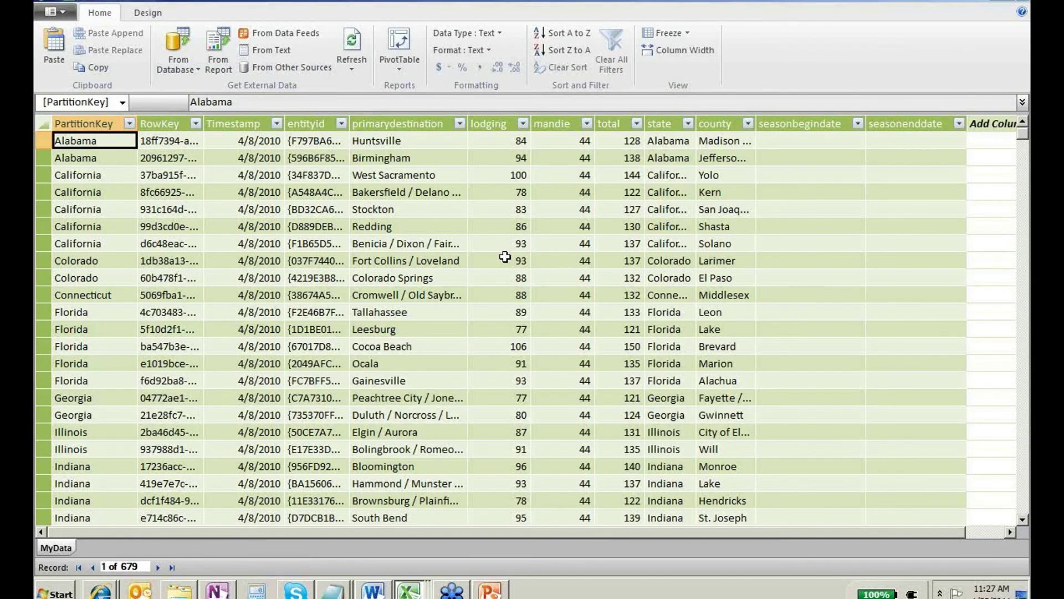
Examine the imported per-diem records in the MyData table, including the lodging, total and county columns.
{"action": "left_click", "coordinate": [505, 257]}
{"action": "scroll", "coordinate": [505, 256], "scroll_direction": "down", "scroll_amount": 4}
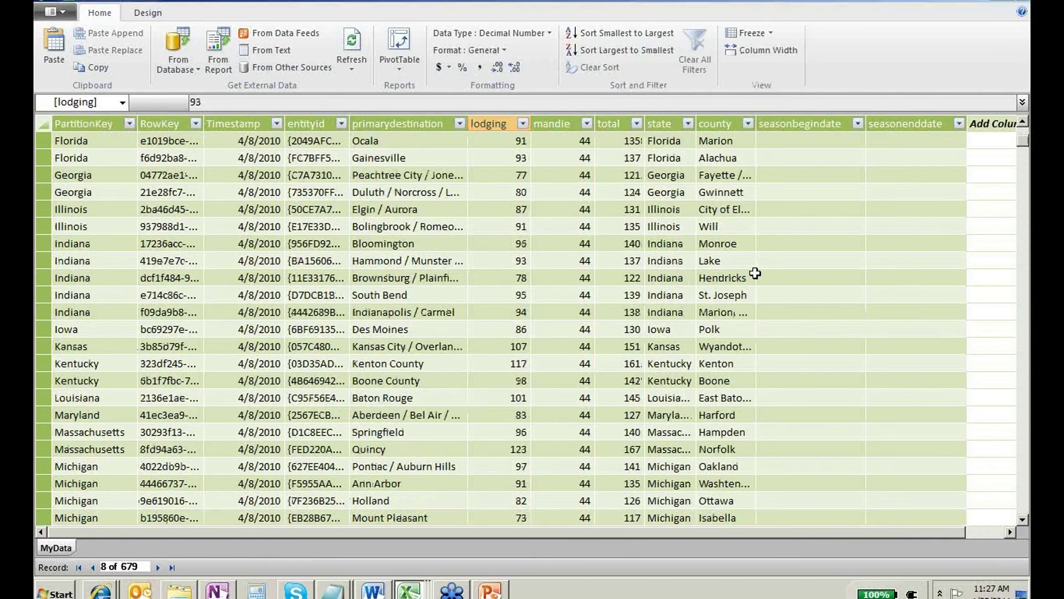
{"action": "left_click", "coordinate": [755, 273]}
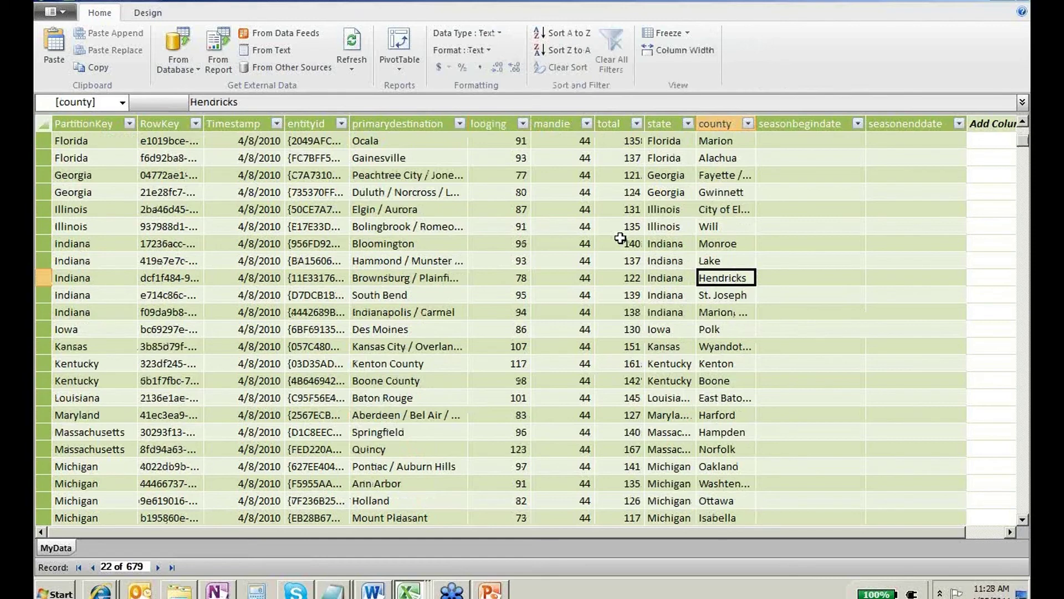
{"action": "left_click", "coordinate": [621, 239]}
{"action": "right_click", "coordinate": [619, 289]}
{"action": "left_click", "coordinate": [616, 246]}
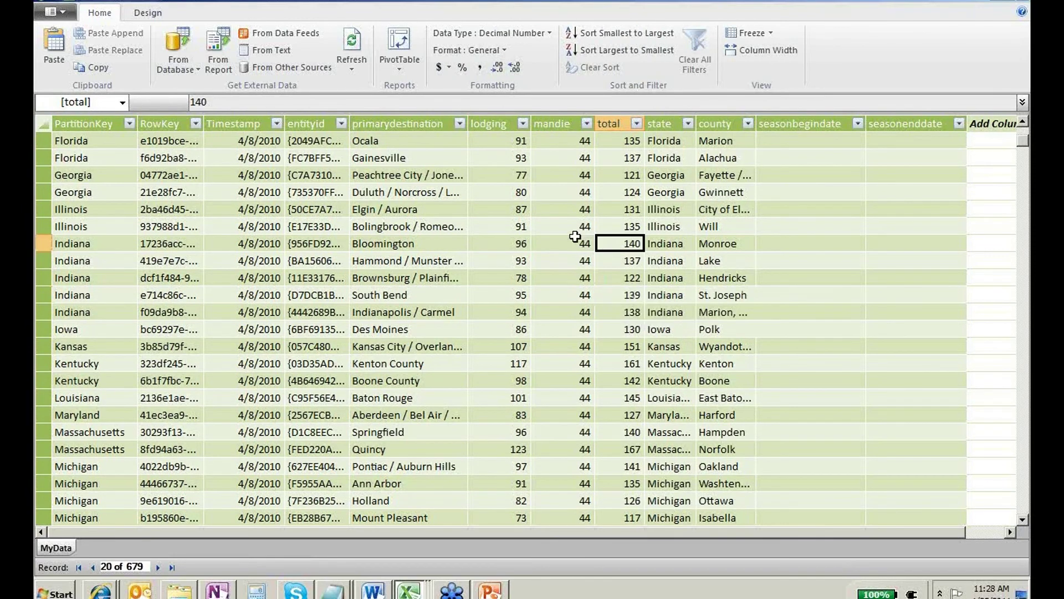
{"action": "left_click", "coordinate": [526, 241]}
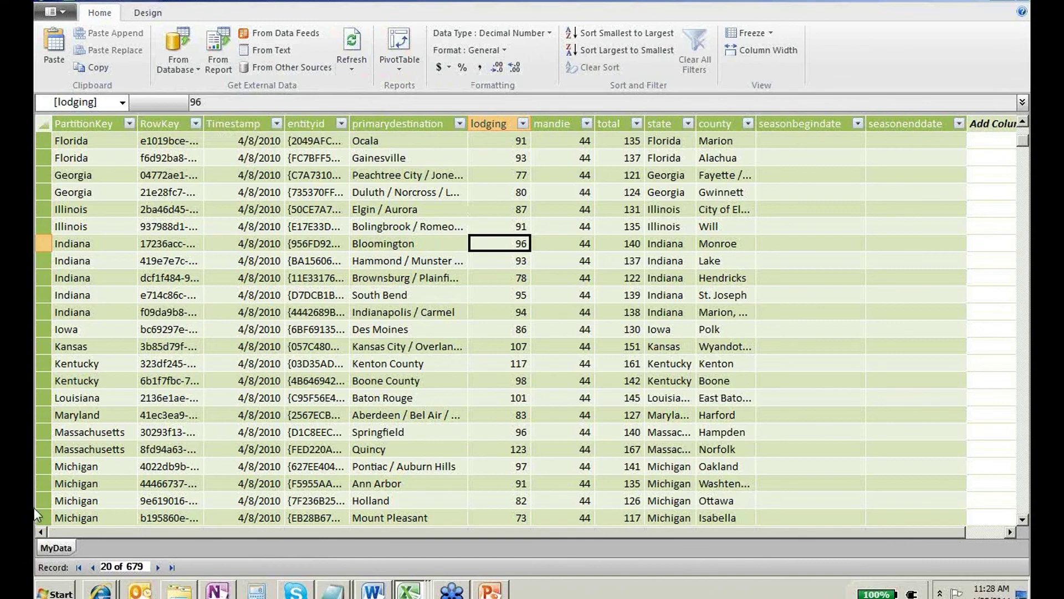
Review the other data source types available for import, from relational databases to multidimensional sources, data feeds, Excel and text files.
{"action": "left_click", "coordinate": [276, 71]}
{"action": "left_click", "coordinate": [673, 256]}
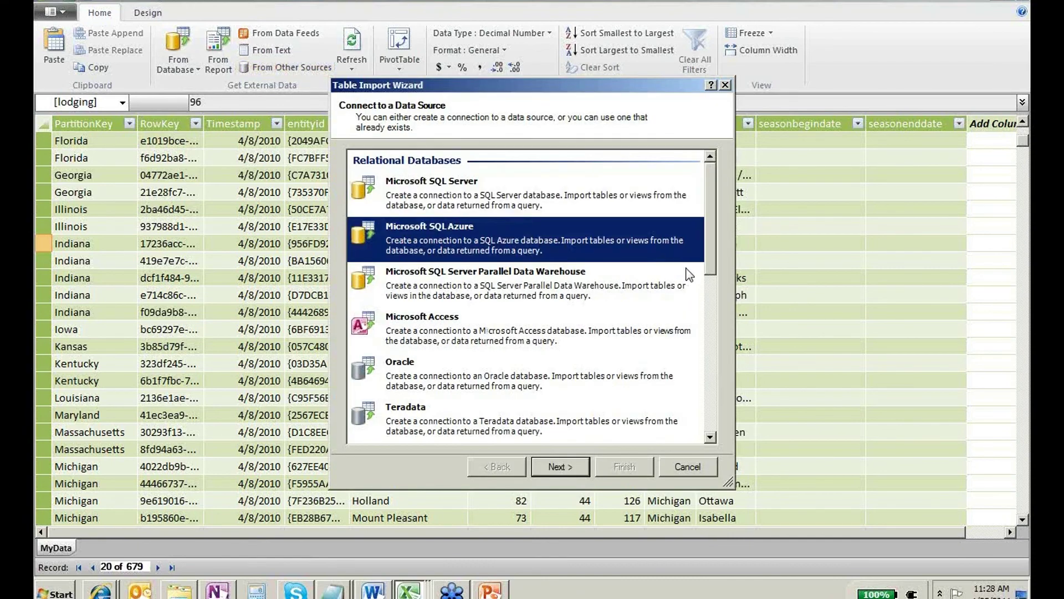
{"action": "scroll", "coordinate": [716, 300], "scroll_direction": "down", "scroll_amount": 2}
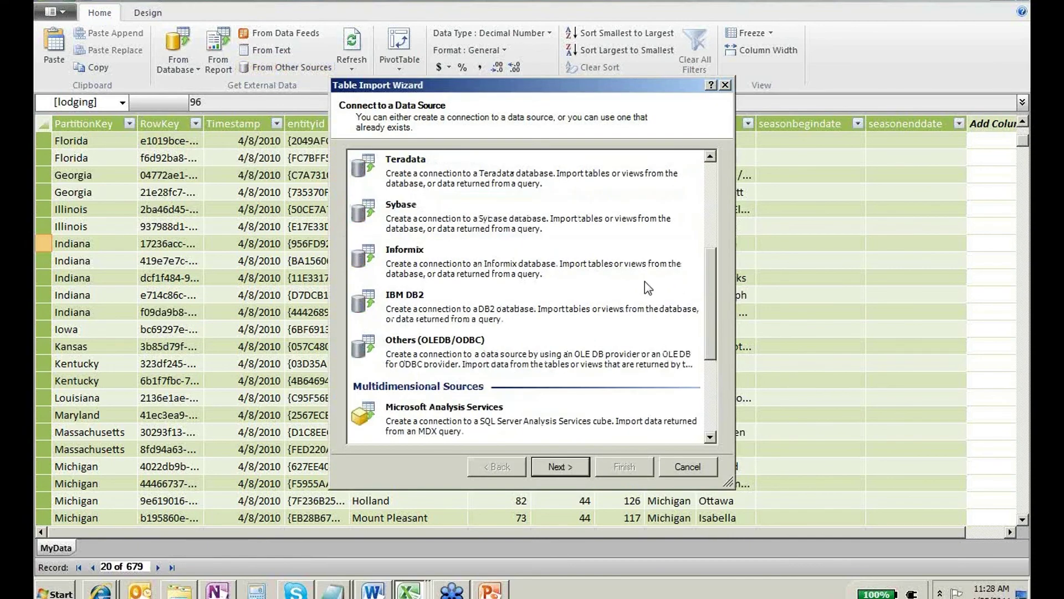
{"action": "left_click", "coordinate": [499, 187]}
{"action": "left_click", "coordinate": [499, 227]}
{"action": "left_click", "coordinate": [506, 277]}
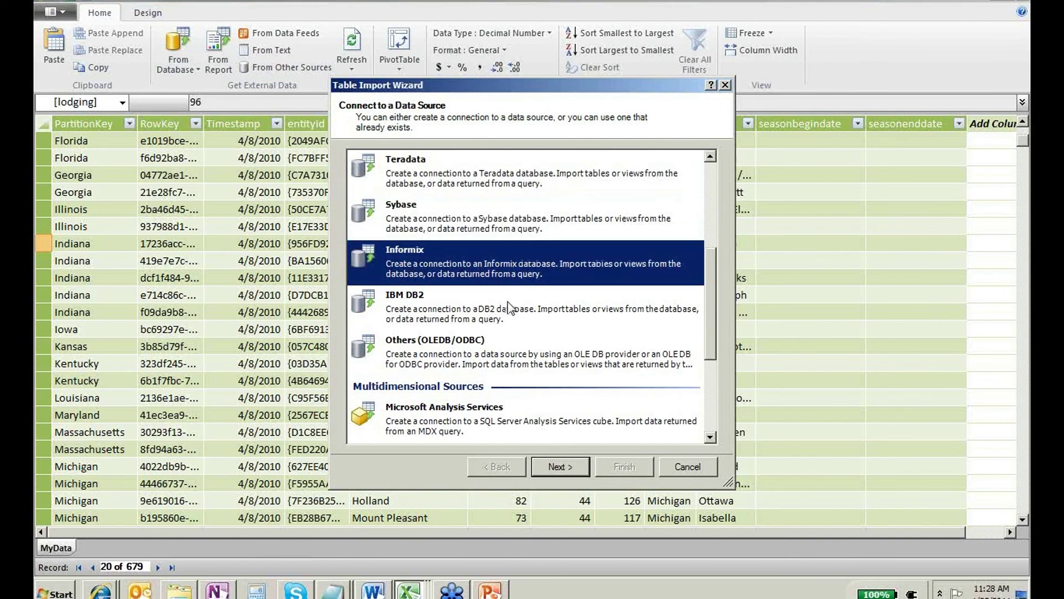
{"action": "left_click", "coordinate": [508, 308]}
{"action": "left_click", "coordinate": [536, 350]}
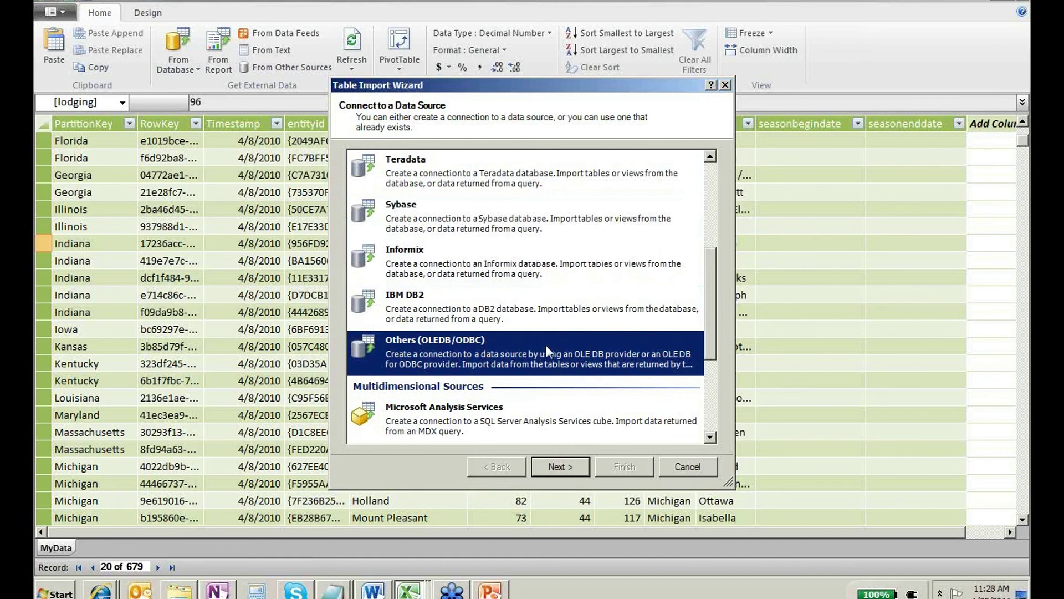
{"action": "scroll", "coordinate": [545, 344], "scroll_direction": "down", "scroll_amount": 2}
{"action": "scroll", "coordinate": [546, 344], "scroll_direction": "up", "scroll_amount": 5}
{"action": "left_click", "coordinate": [523, 319]}
{"action": "scroll", "coordinate": [521, 344], "scroll_direction": "down", "scroll_amount": 5}
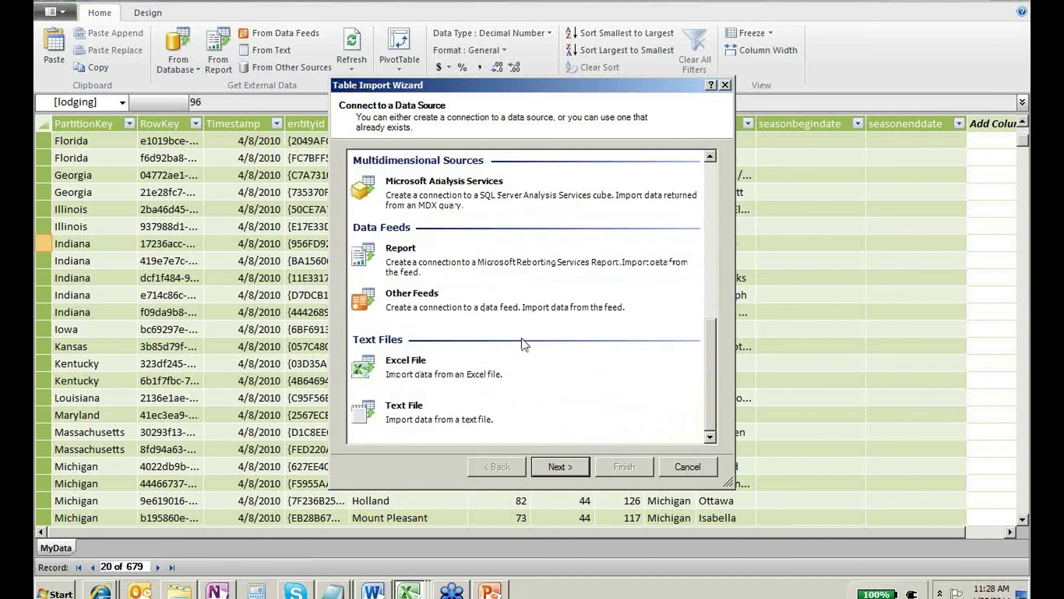
{"action": "left_click", "coordinate": [501, 365]}
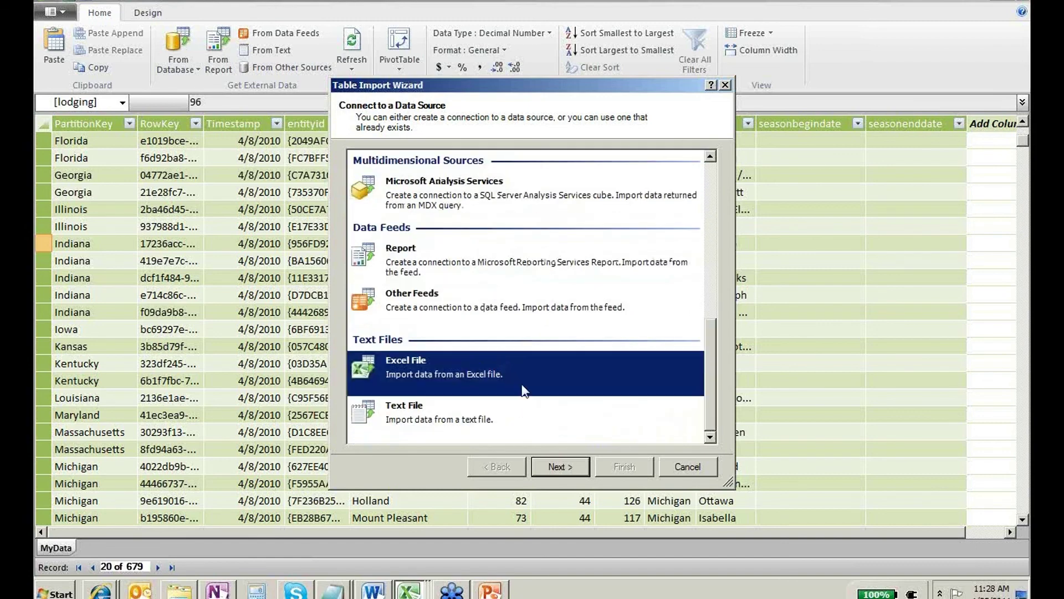
{"action": "left_click", "coordinate": [520, 421]}
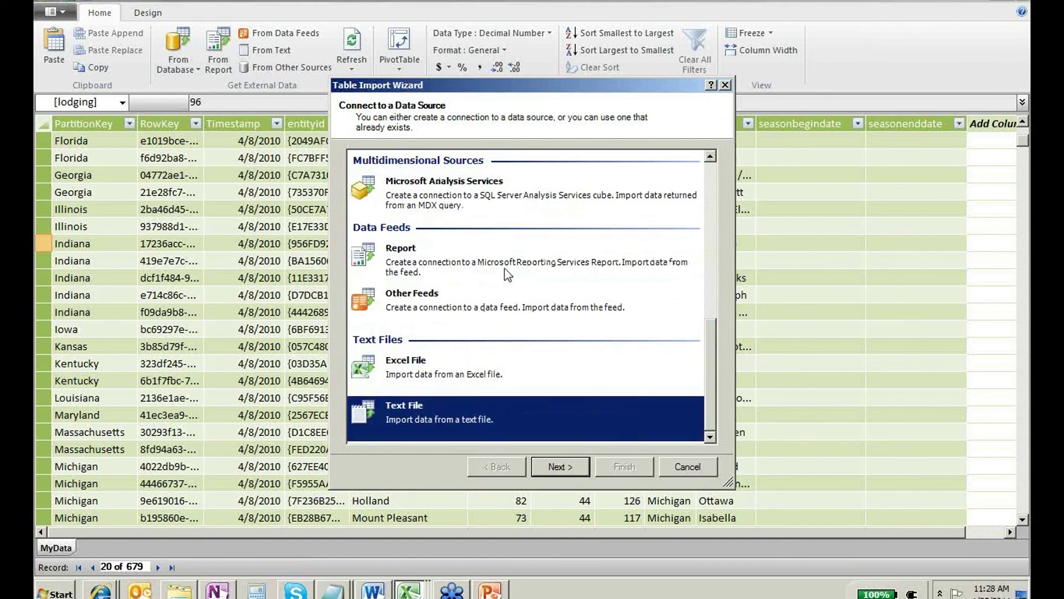
{"action": "left_click", "coordinate": [509, 207]}
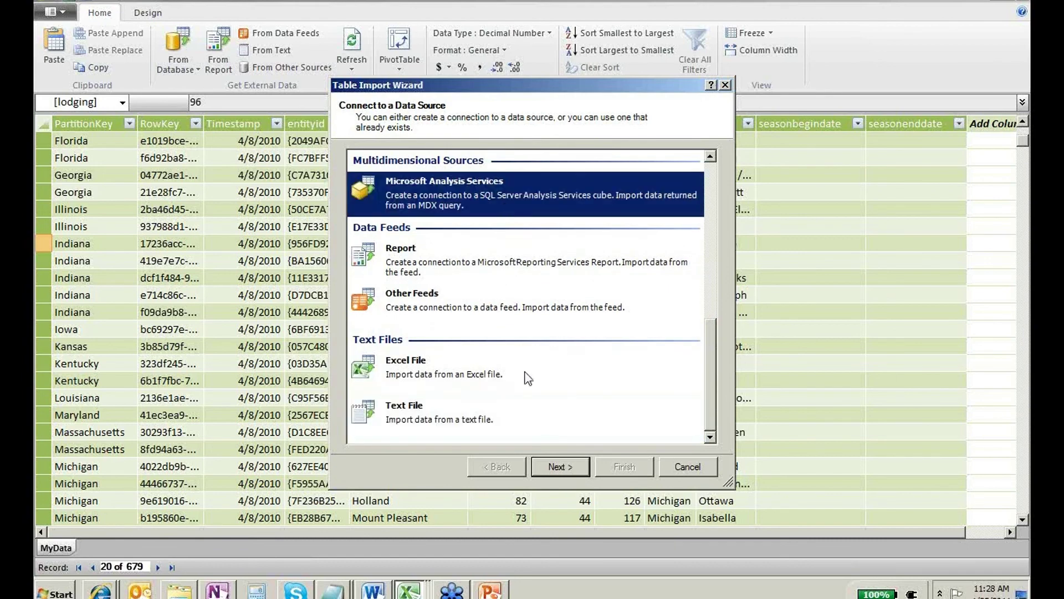
Connect to the AdventureWorksDW2008R2 database on the Microsoft SQL Server localhost and proceed to the import method choice.
{"action": "scroll", "coordinate": [527, 379], "scroll_direction": "up", "scroll_amount": 5}
{"action": "key", "text": "Home"}
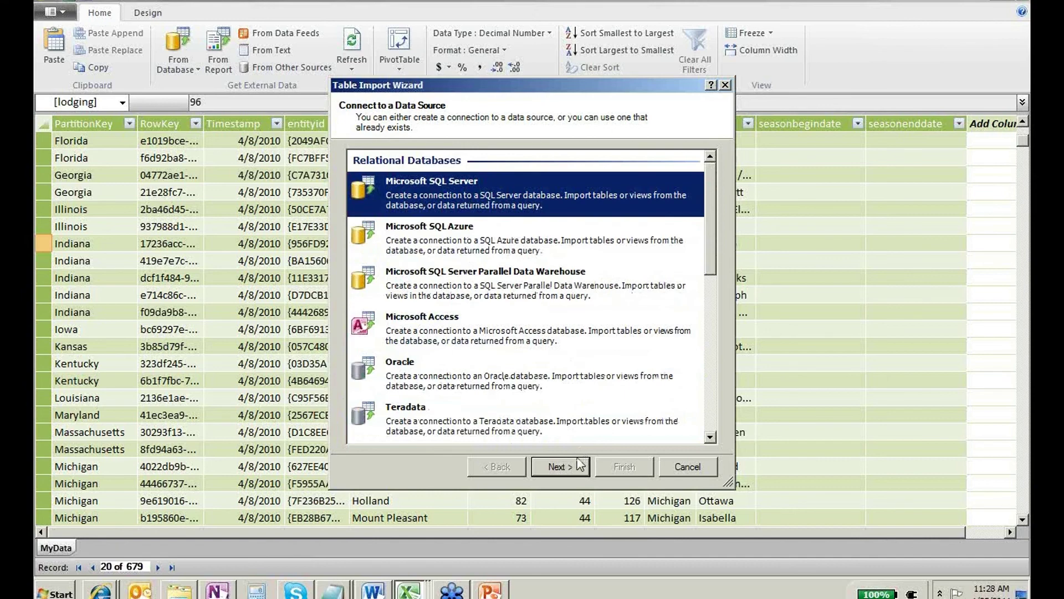
{"action": "left_click", "coordinate": [570, 464]}
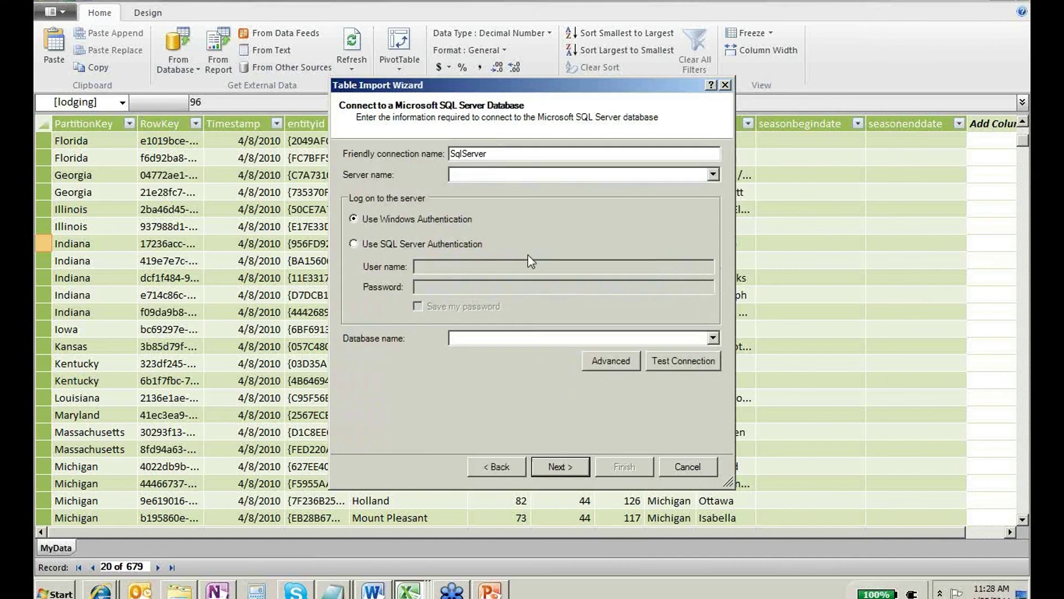
{"action": "type", "text": "localhost"}
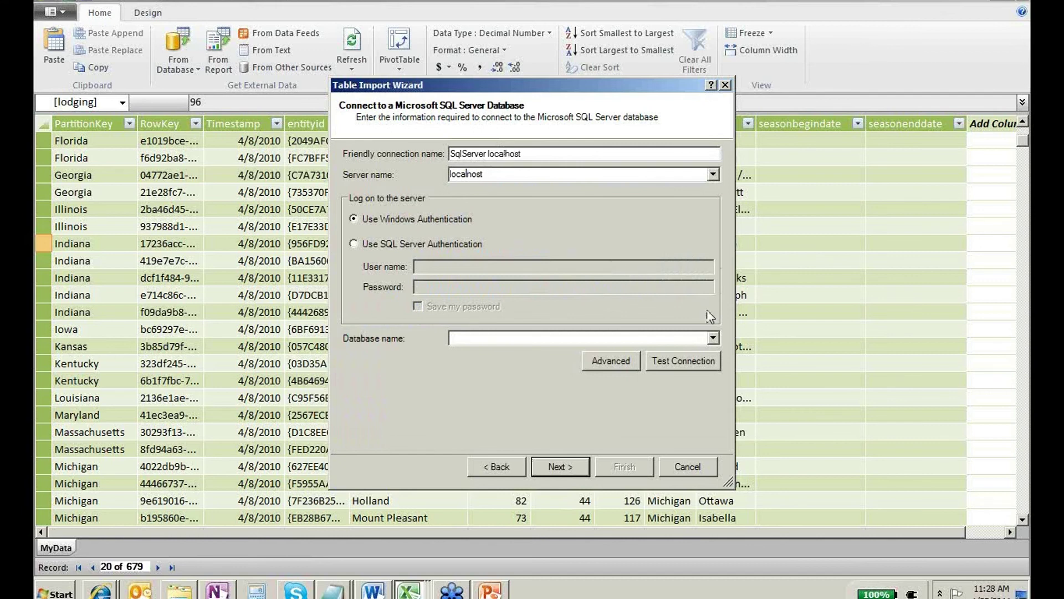
{"action": "left_click", "coordinate": [713, 340]}
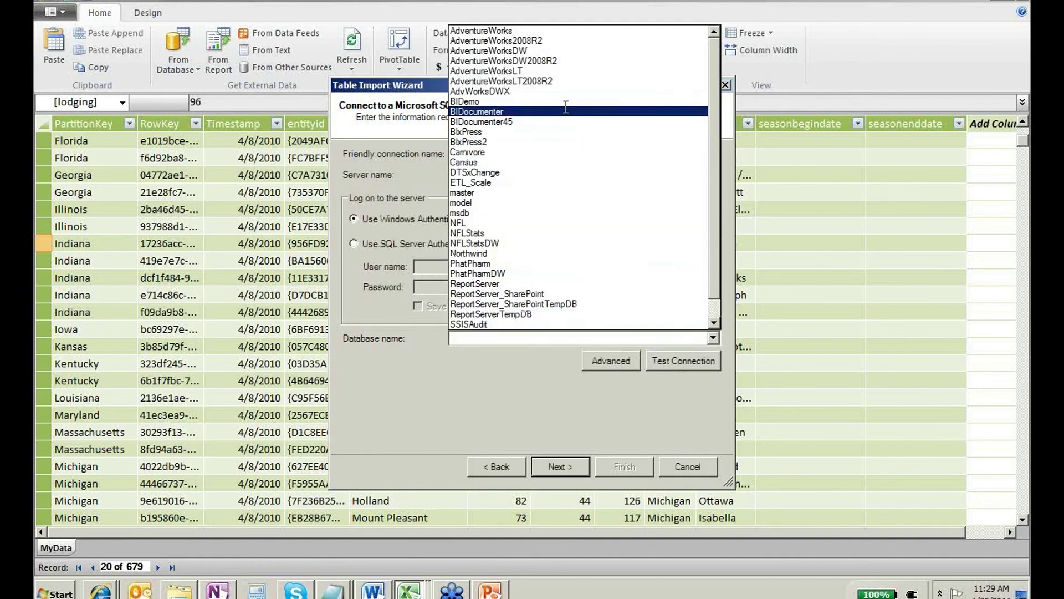
{"action": "left_click", "coordinate": [546, 61]}
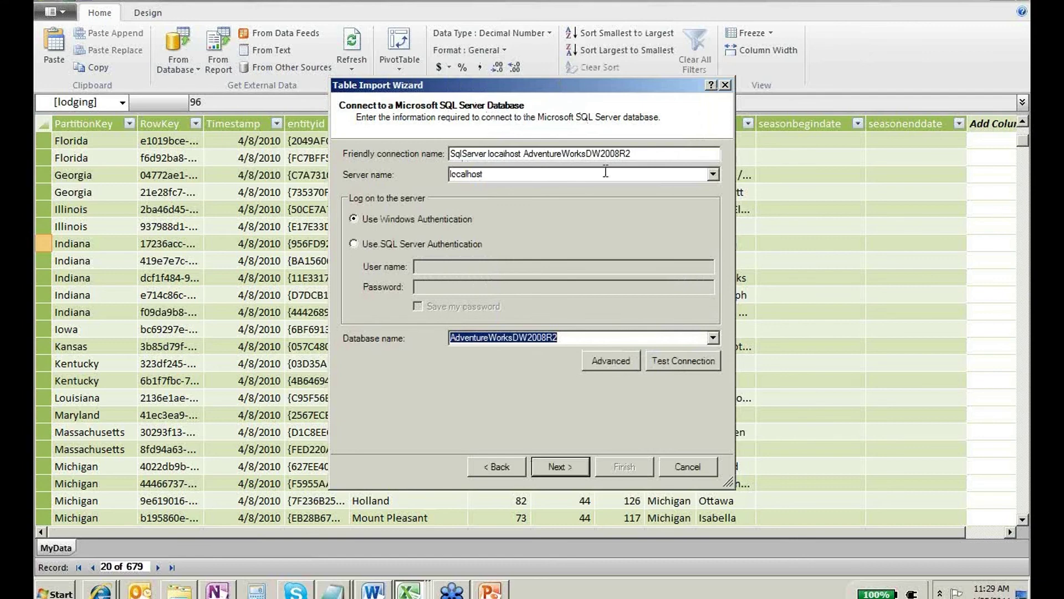
{"action": "left_click", "coordinate": [561, 467]}
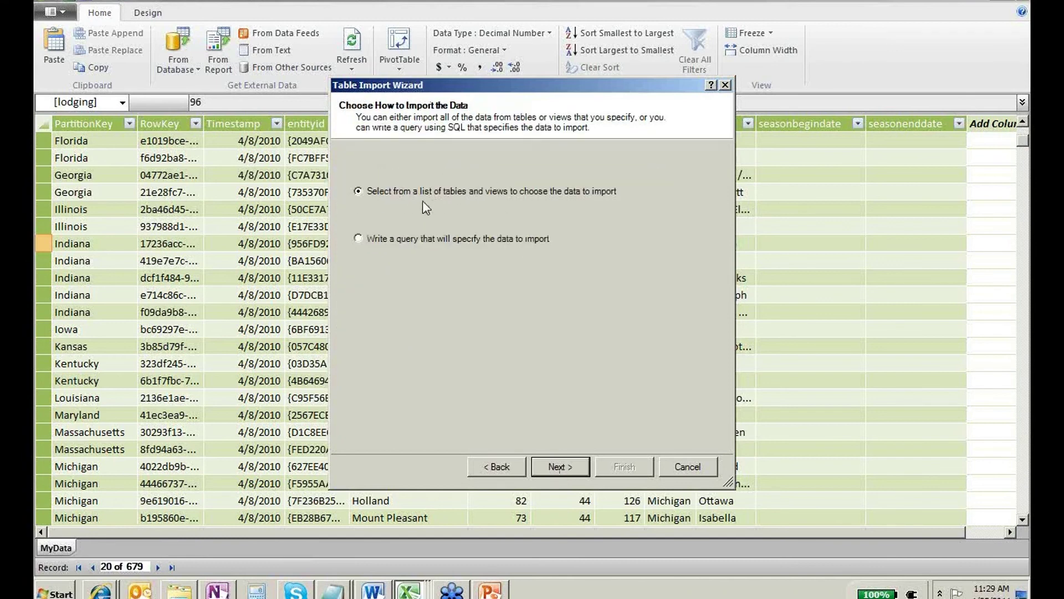
Look at the option of writing a SQL query to specify the data, and return to the import method choice.
{"action": "left_click", "coordinate": [400, 239]}
{"action": "left_click", "coordinate": [571, 465]}
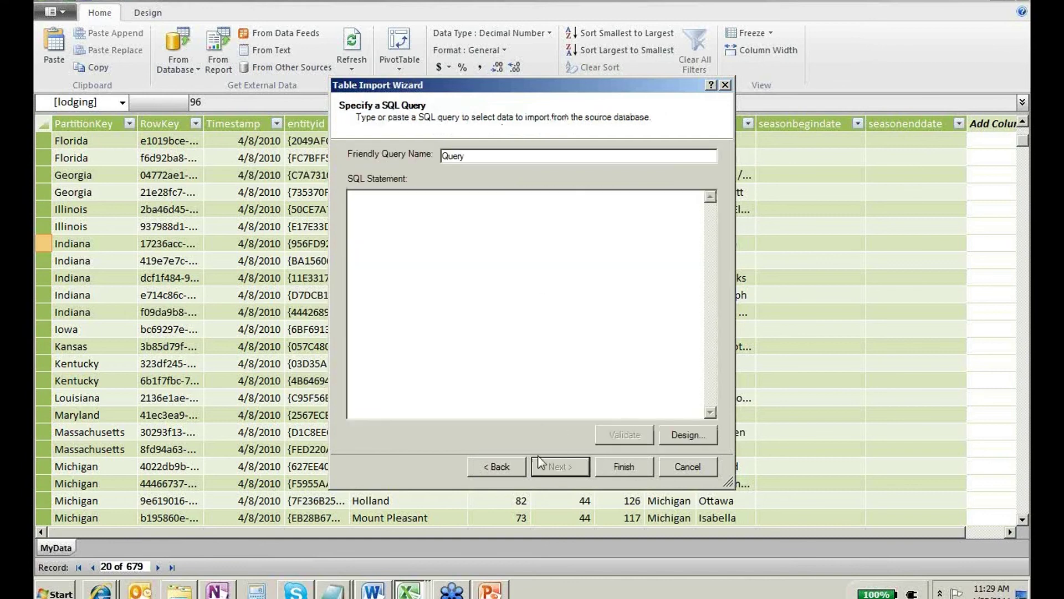
{"action": "left_click", "coordinate": [501, 465]}
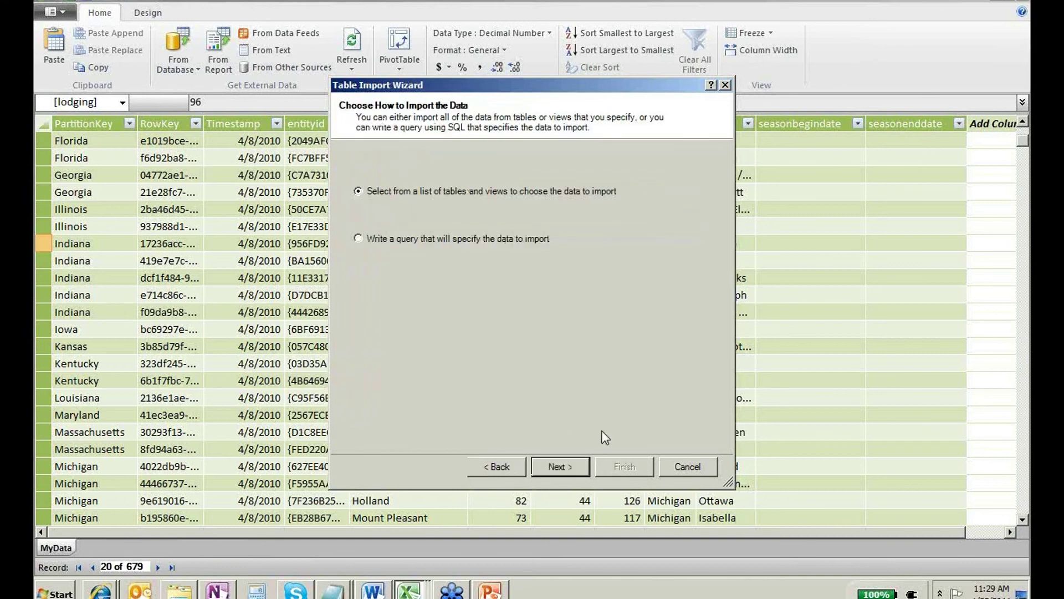
Choose to import from the list of tables and views, and select FactInternetSales together with its related tables.
{"action": "left_click", "coordinate": [568, 470]}
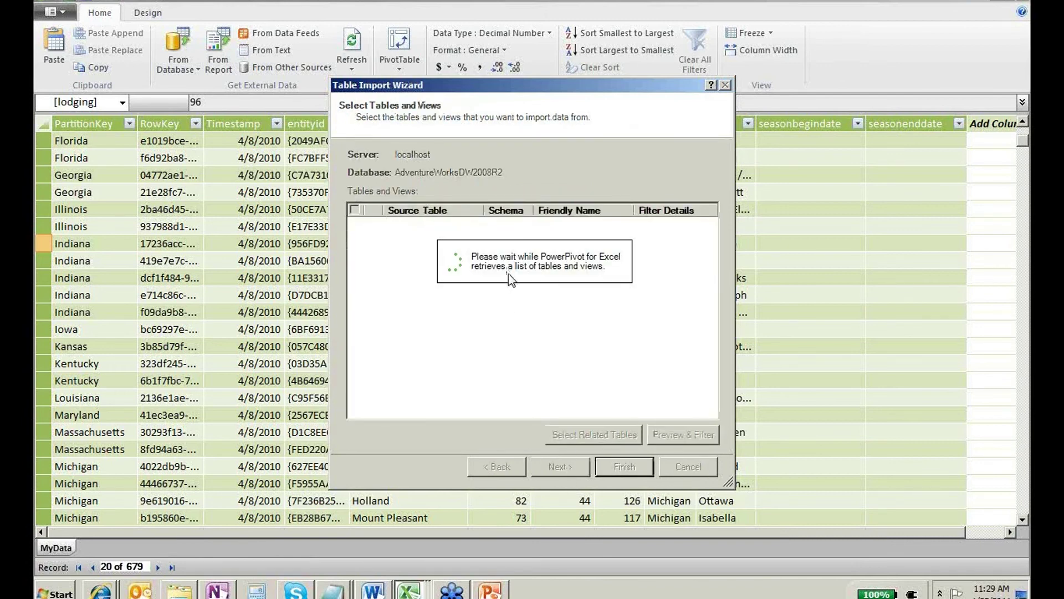
{"action": "left_click", "coordinate": [711, 313]}
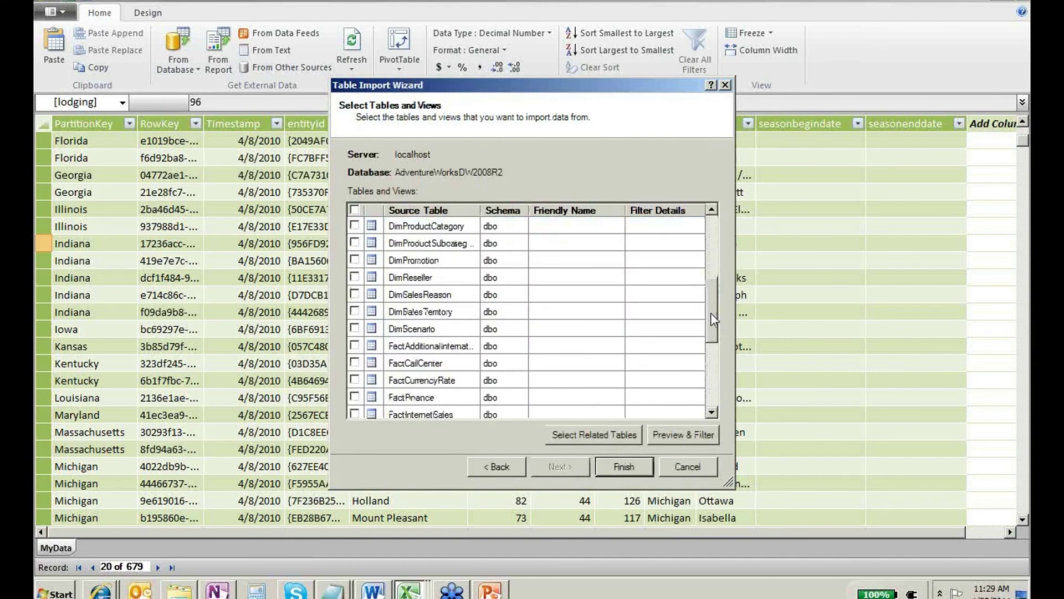
{"action": "left_click", "coordinate": [711, 313]}
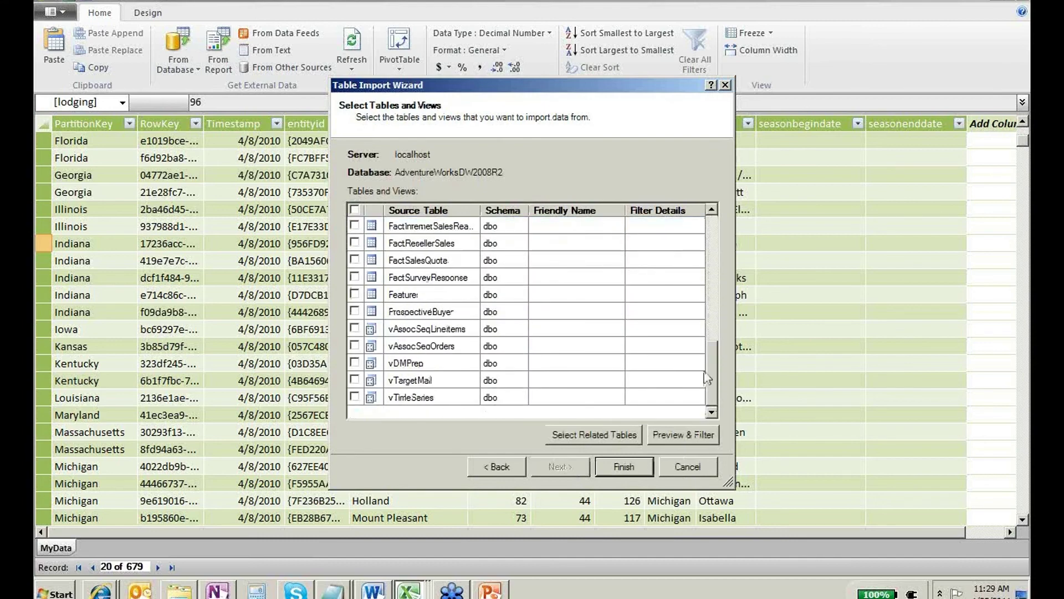
{"action": "left_click", "coordinate": [712, 249]}
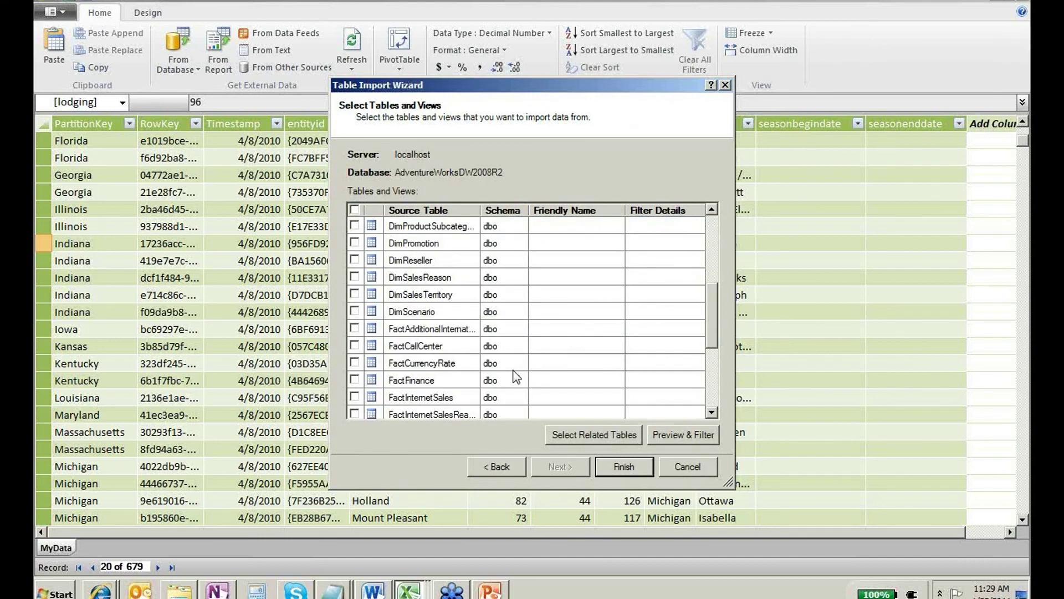
{"action": "left_click", "coordinate": [355, 397]}
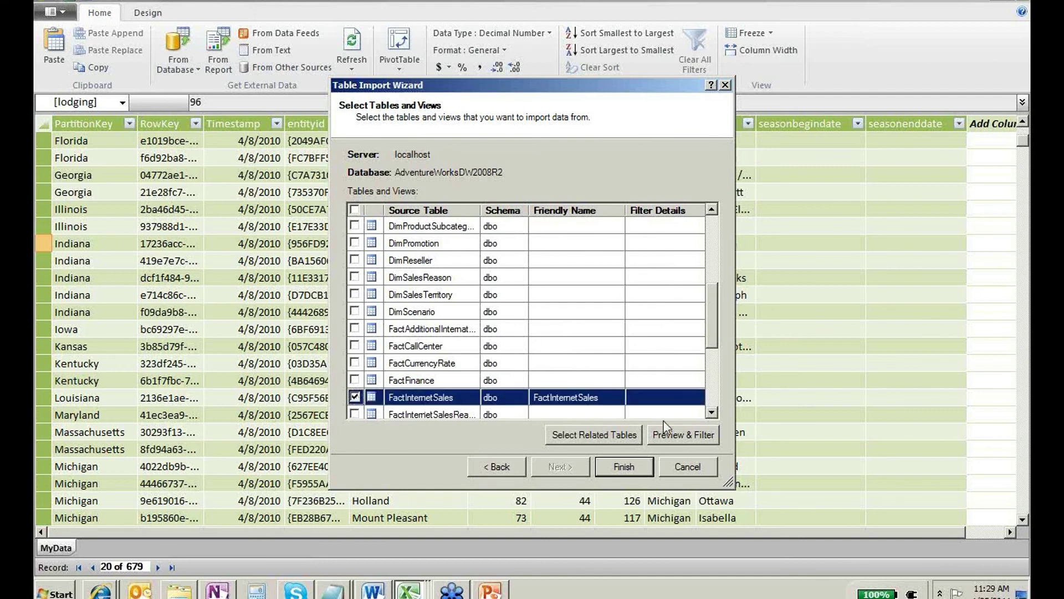
{"action": "left_click", "coordinate": [617, 435]}
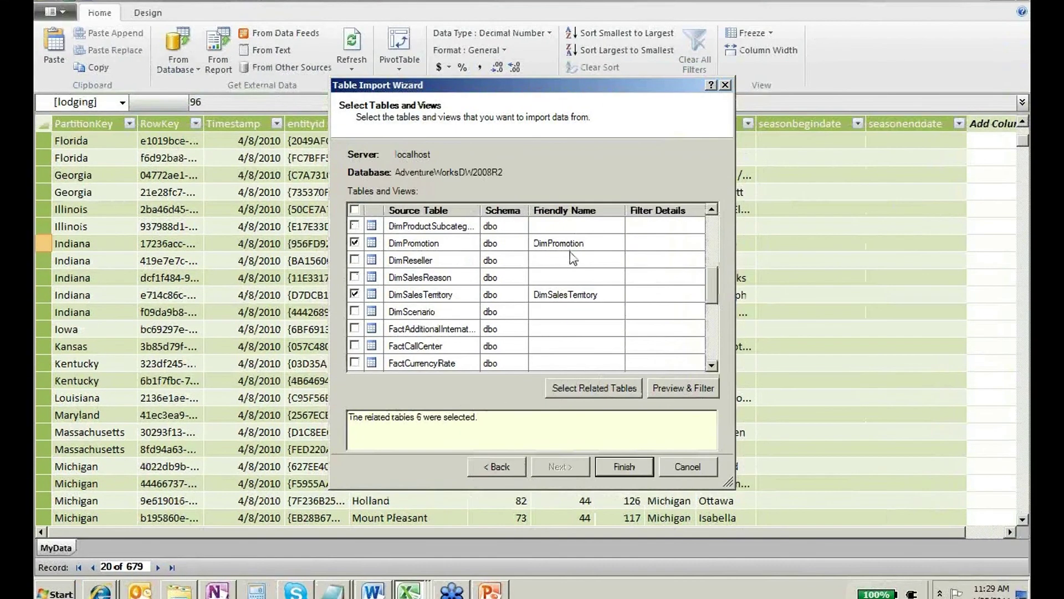
Add the DimProductCategory and DimProductSubcategory tables to the import selection.
{"action": "left_click", "coordinate": [626, 210]}
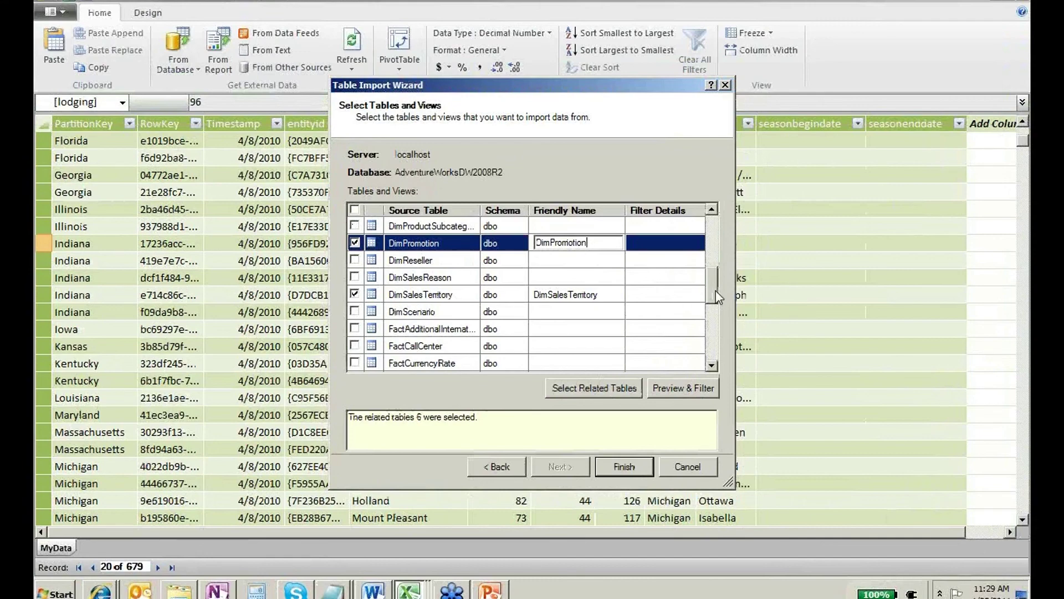
{"action": "scroll", "coordinate": [714, 289], "scroll_direction": "up", "scroll_amount": 2}
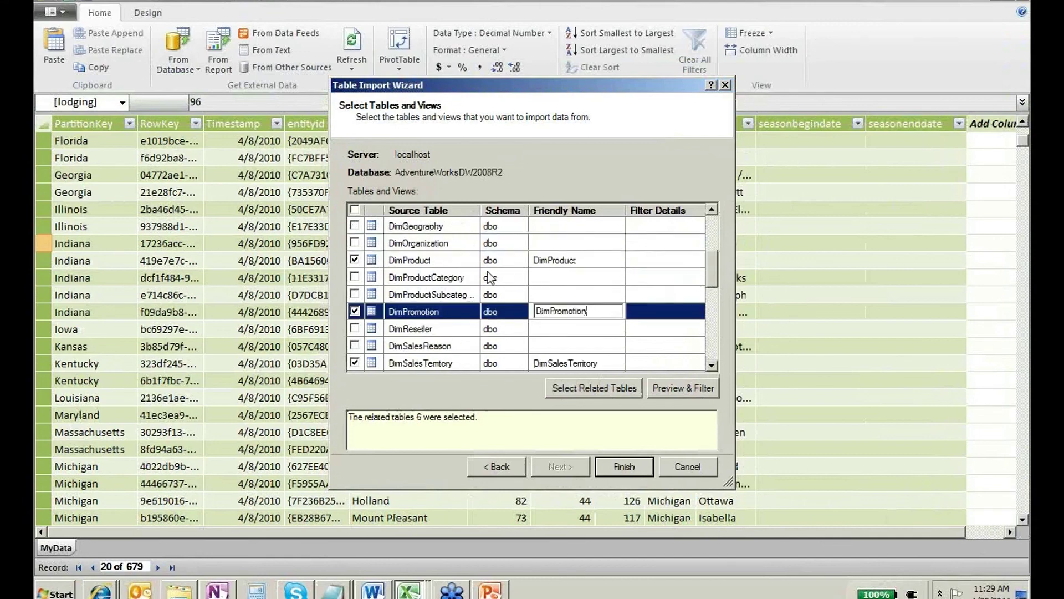
{"action": "left_click", "coordinate": [355, 277]}
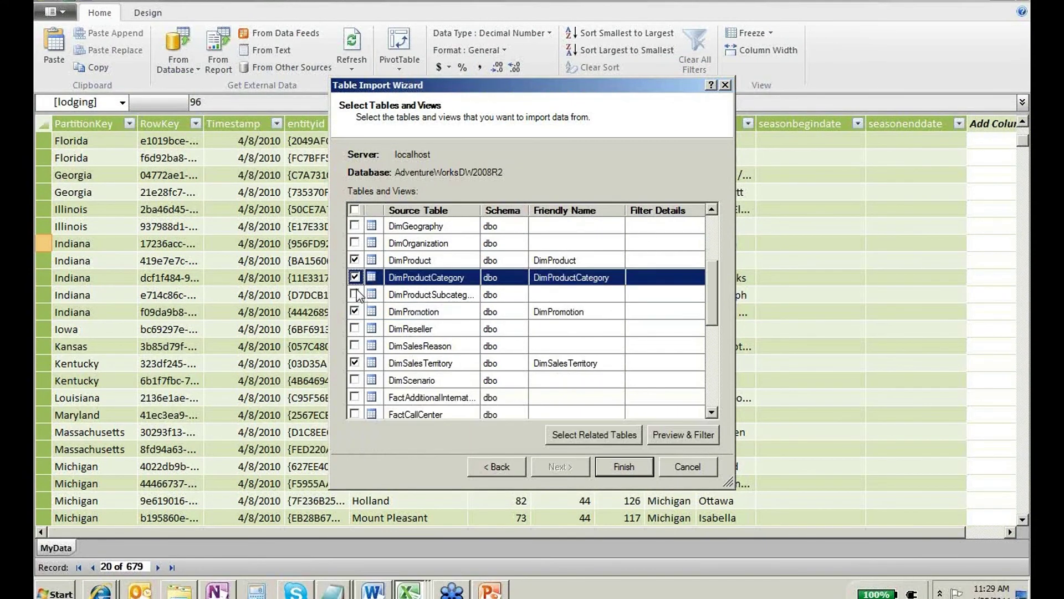
{"action": "left_click", "coordinate": [355, 295]}
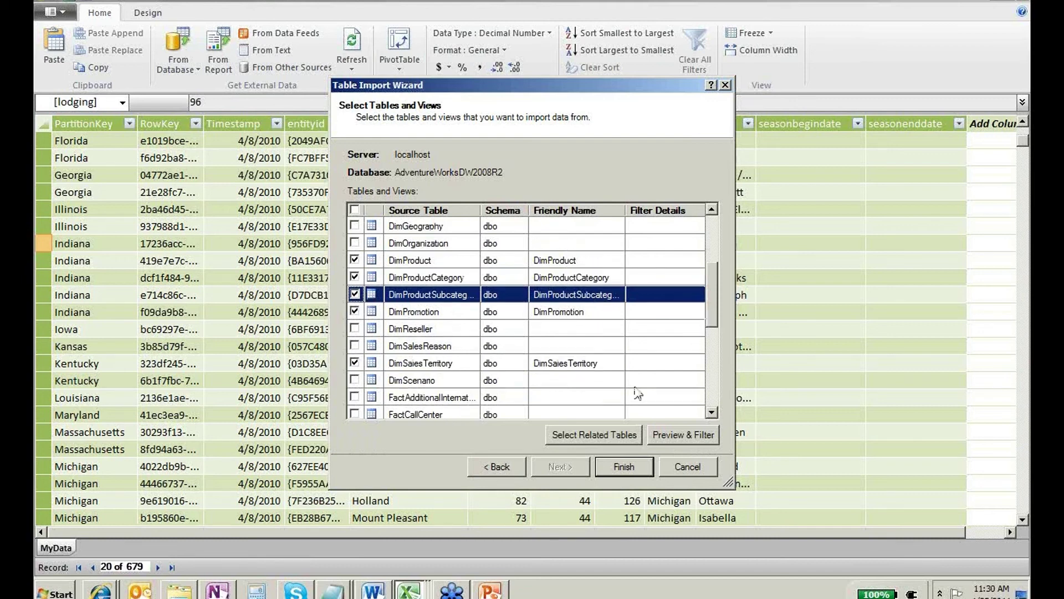
Preview the DimProductSubcategory table, look at the filter options of ProductSubcategoryAlternateKey, and return without changes.
{"action": "left_click", "coordinate": [661, 430]}
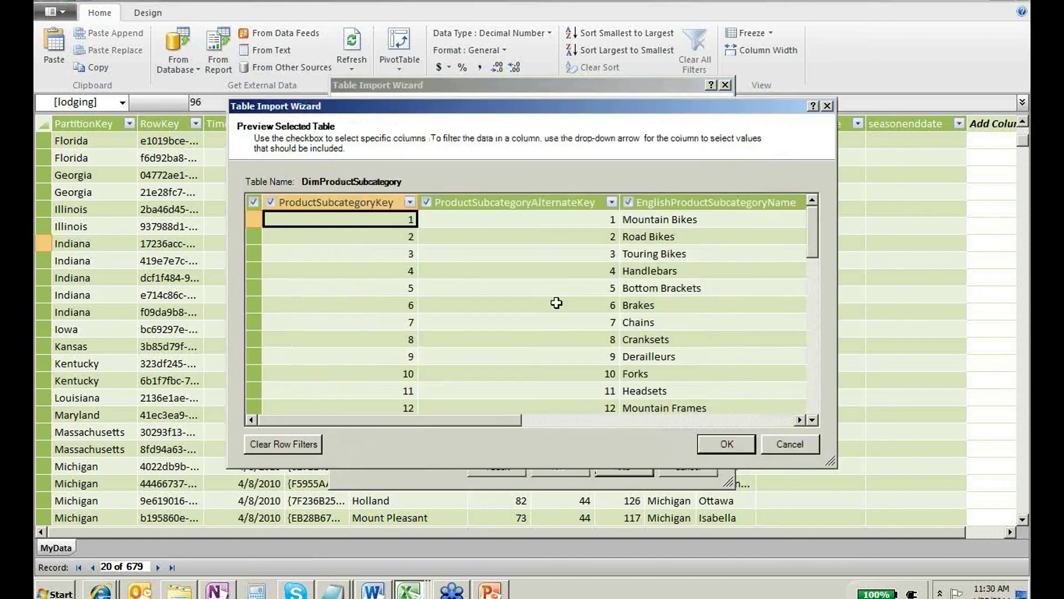
{"action": "left_click", "coordinate": [612, 203]}
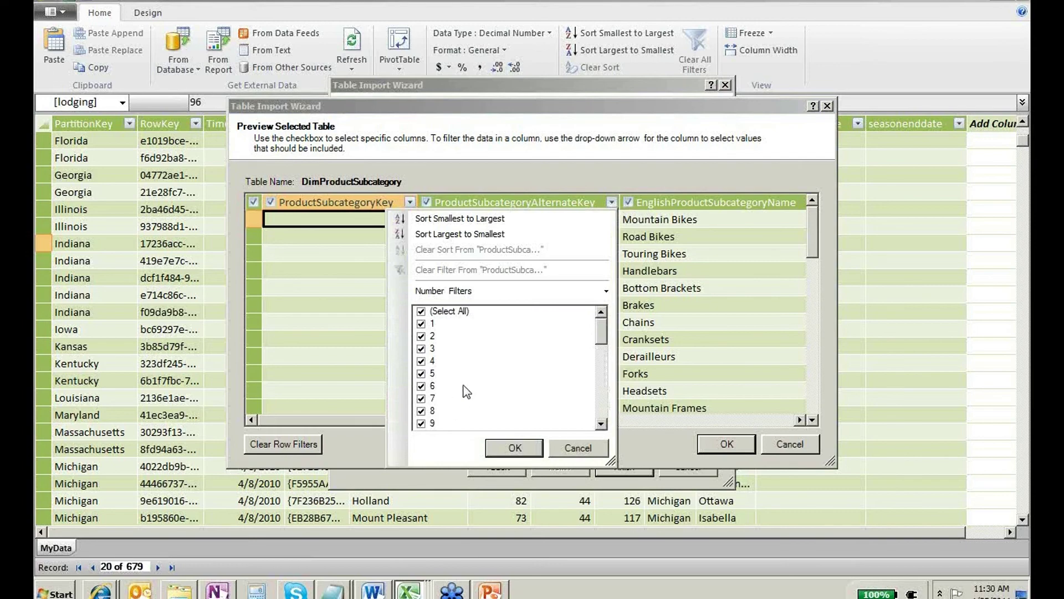
{"action": "left_click", "coordinate": [573, 448]}
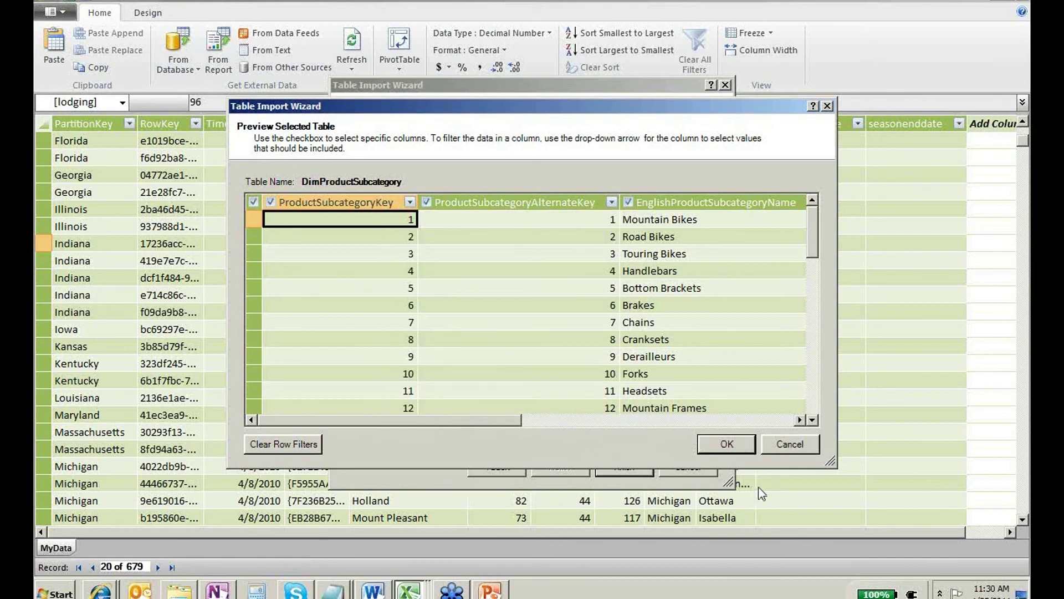
{"action": "left_click", "coordinate": [778, 441]}
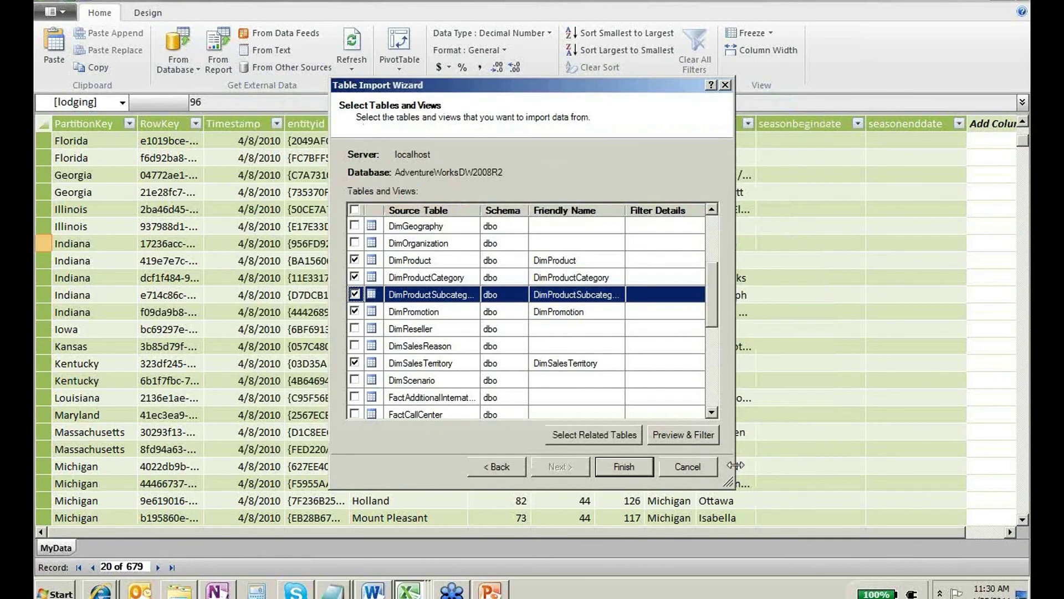
Run the import of the selected AdventureWorksDW2008R2 tables and close the wizard once it completes.
{"action": "left_click", "coordinate": [637, 467]}
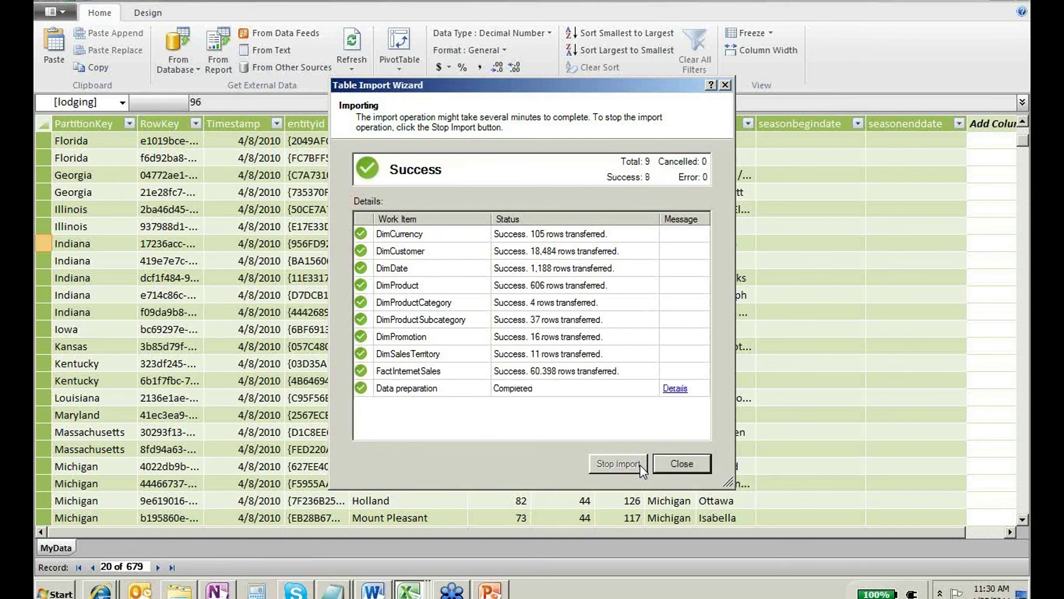
{"action": "left_click", "coordinate": [676, 465]}
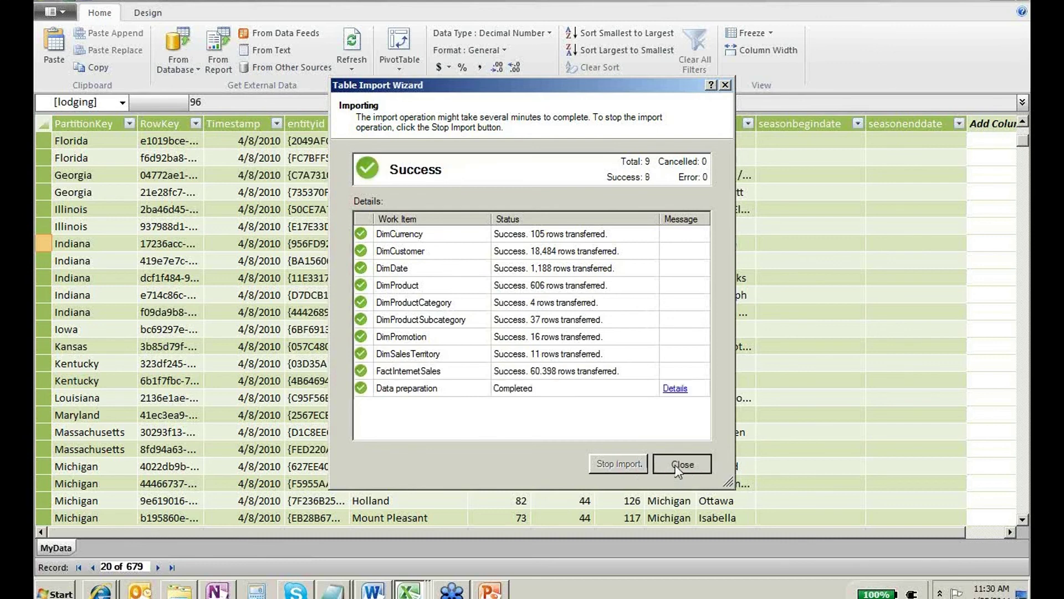
{"action": "left_click", "coordinate": [677, 469]}
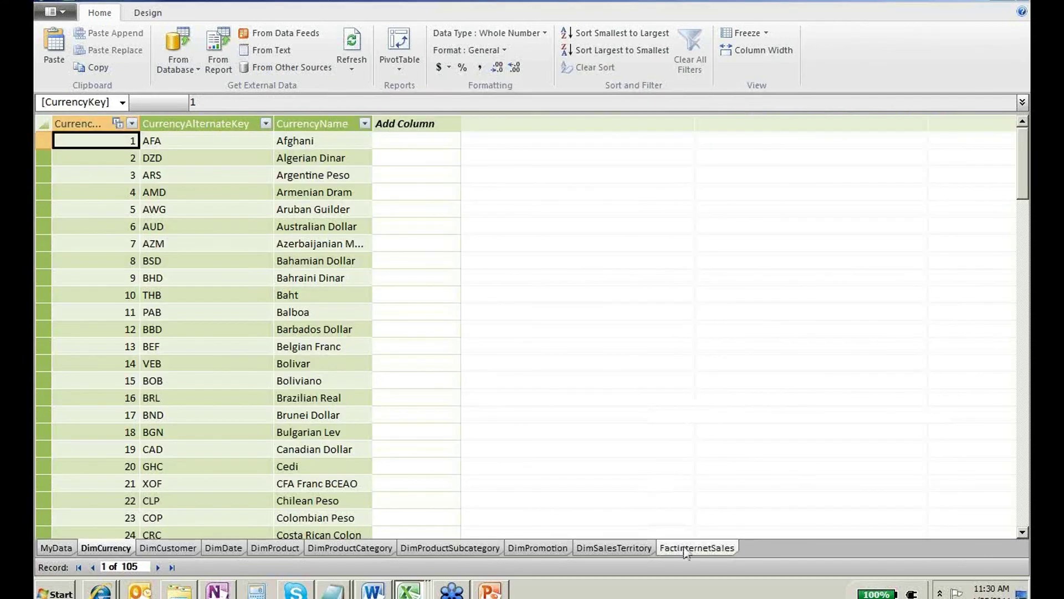
Sort the imported FactInternetSales table by ShipDateKey from smallest to largest.
{"action": "left_click", "coordinate": [685, 548]}
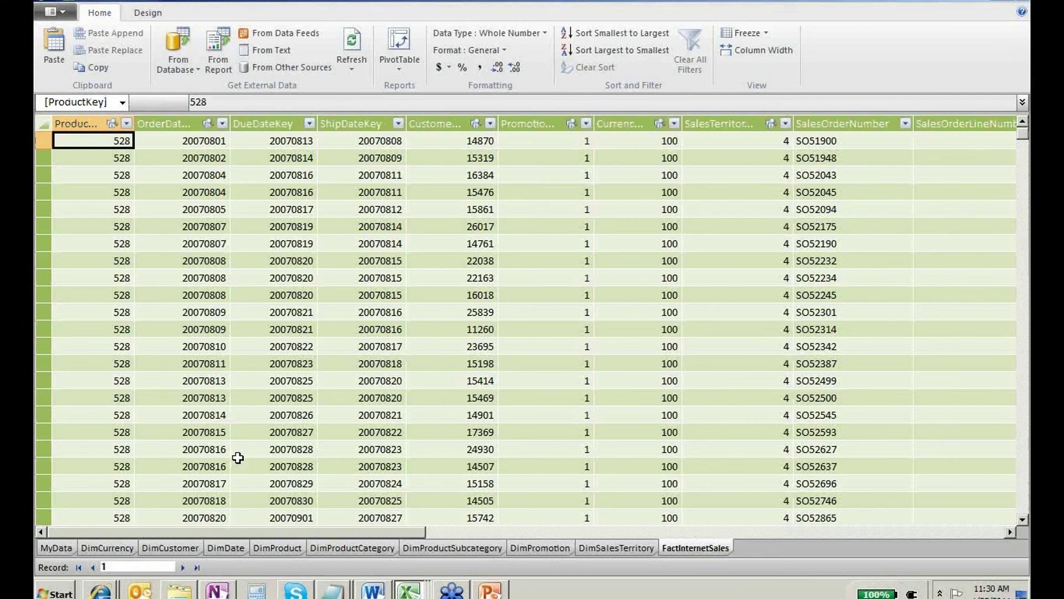
{"action": "left_click", "coordinate": [239, 464]}
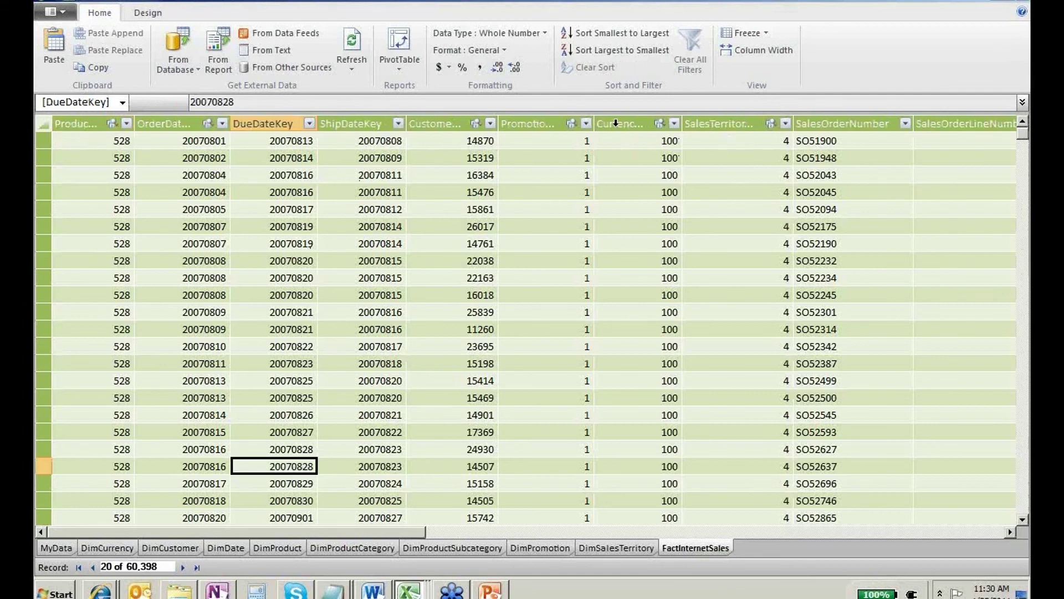
{"action": "left_click", "coordinate": [399, 124]}
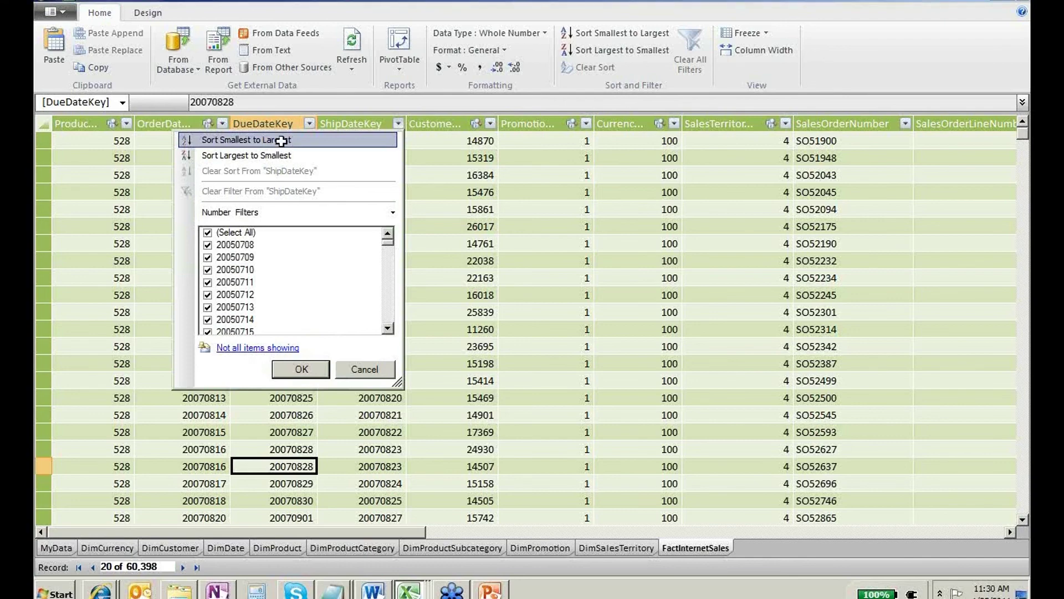
{"action": "left_click", "coordinate": [281, 141]}
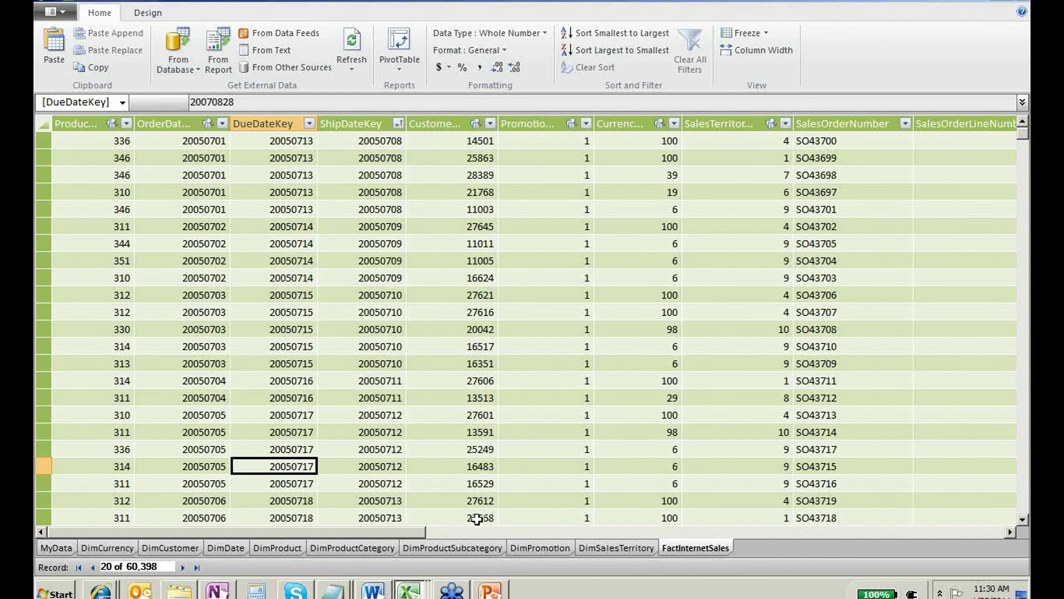
Switch to the PowerPivot window of contoso.xlsx and sort FactOnlineSales by DateKey from oldest to newest.
{"action": "mouse_move", "coordinate": [409, 589]}
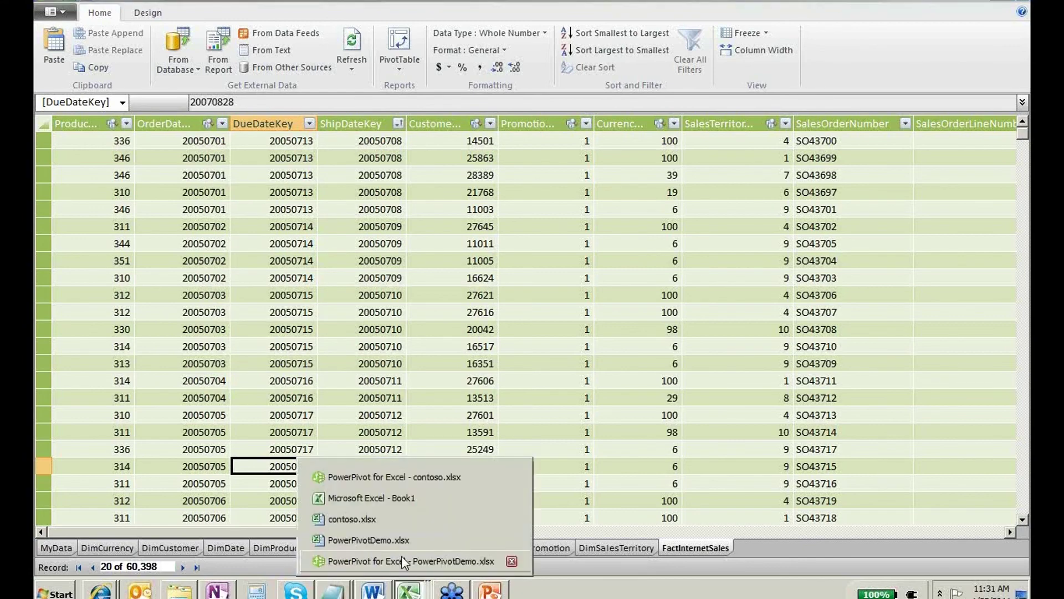
{"action": "left_click", "coordinate": [403, 477]}
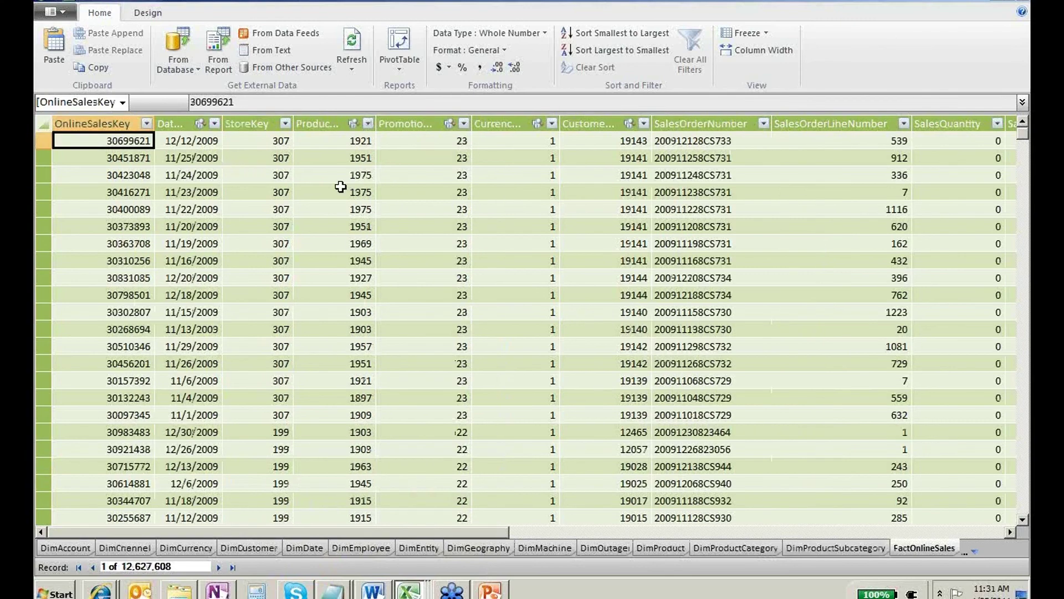
{"action": "left_click", "coordinate": [594, 225]}
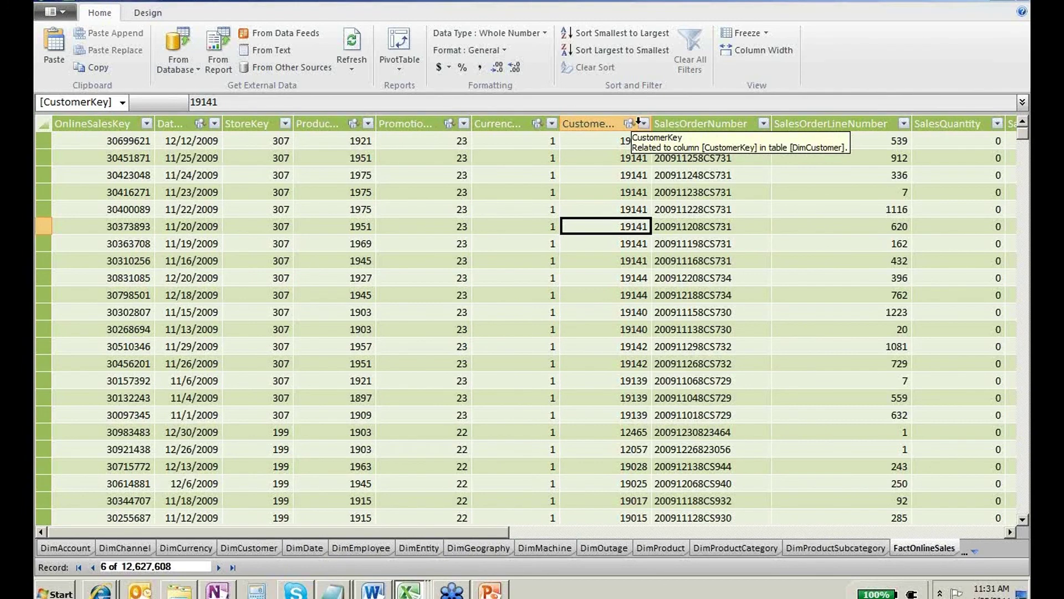
{"action": "left_click", "coordinate": [215, 124]}
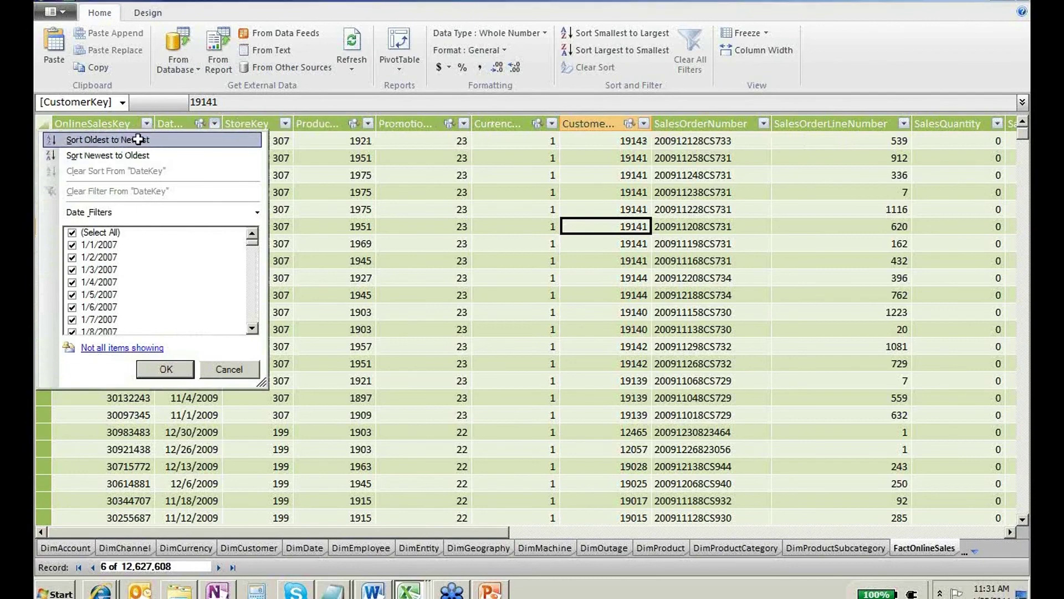
{"action": "left_click", "coordinate": [138, 139]}
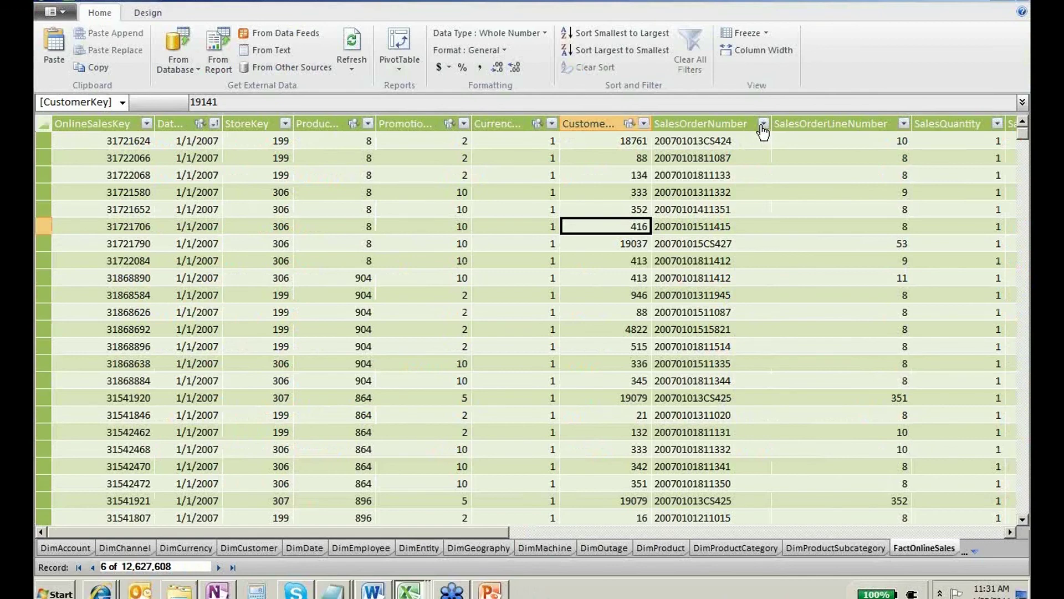
Sort FactOnlineSales by SalesOrderNumber A to Z, and re-sort it by CustomerKey from smallest to largest.
{"action": "left_click", "coordinate": [764, 123]}
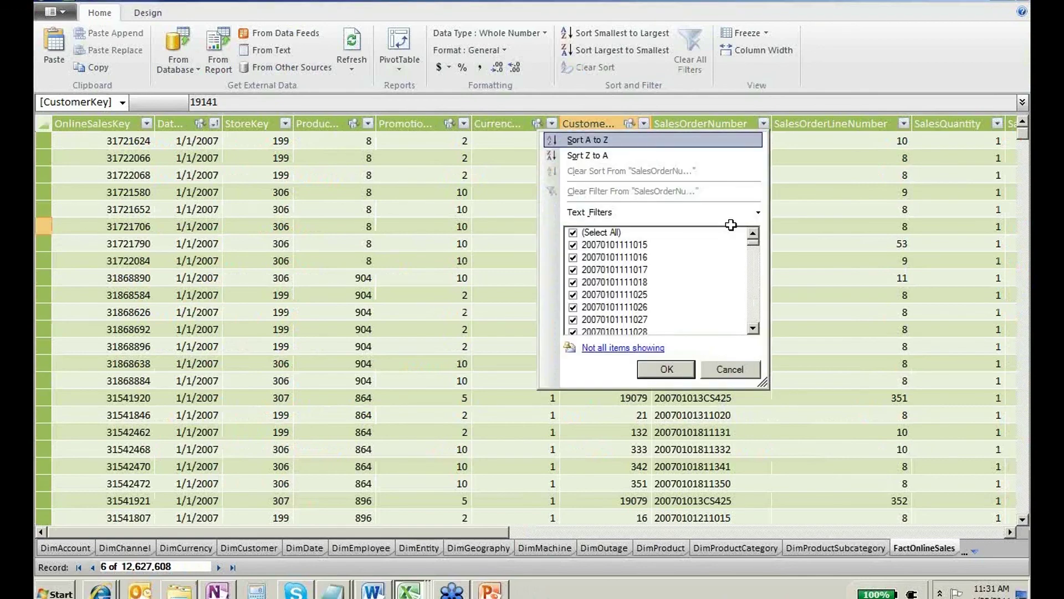
{"action": "left_click", "coordinate": [693, 139]}
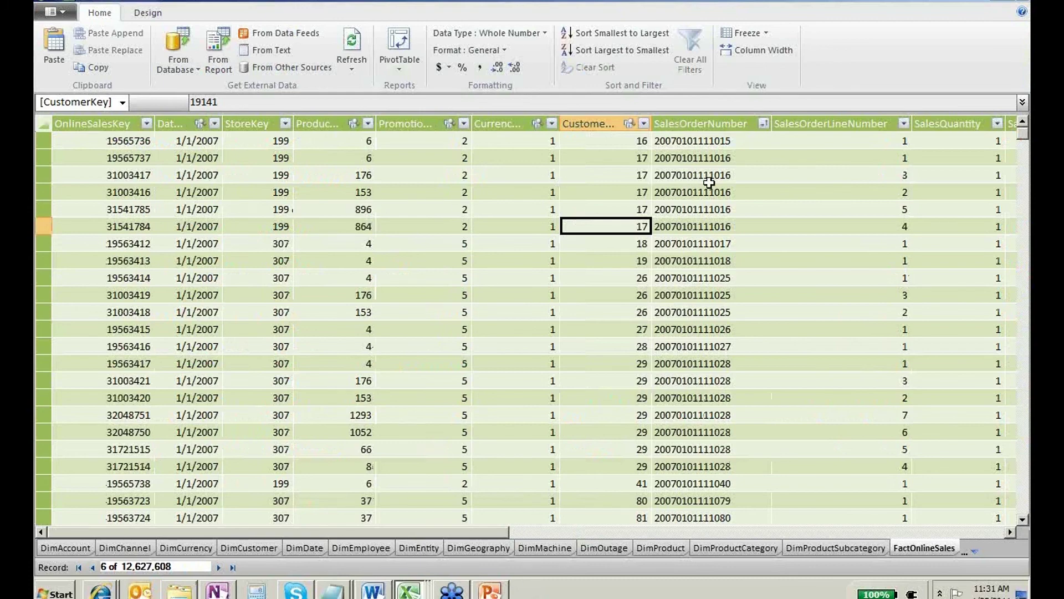
{"action": "left_click", "coordinate": [642, 124]}
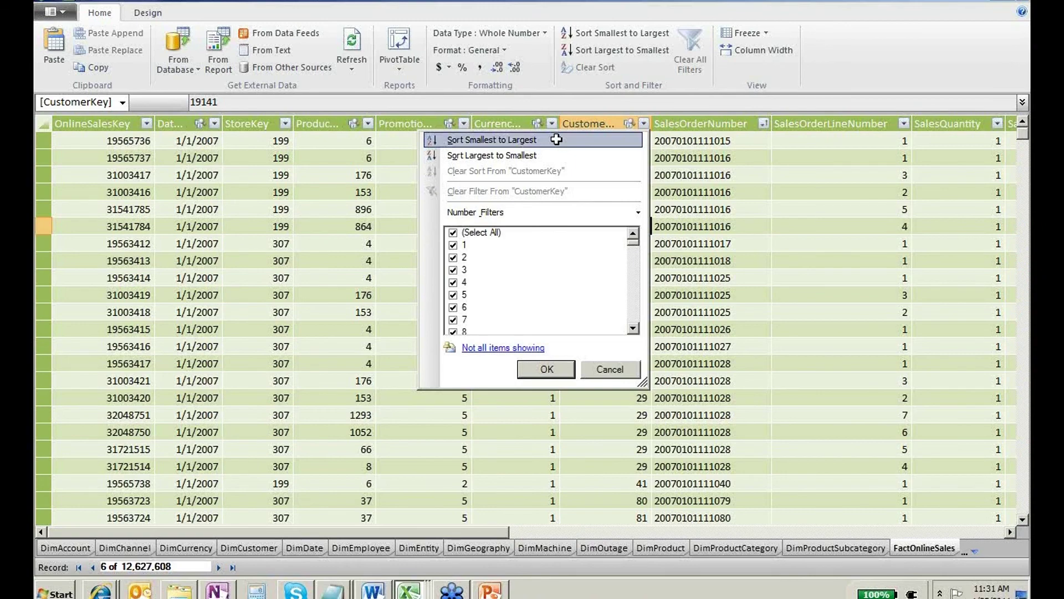
{"action": "left_click", "coordinate": [556, 139]}
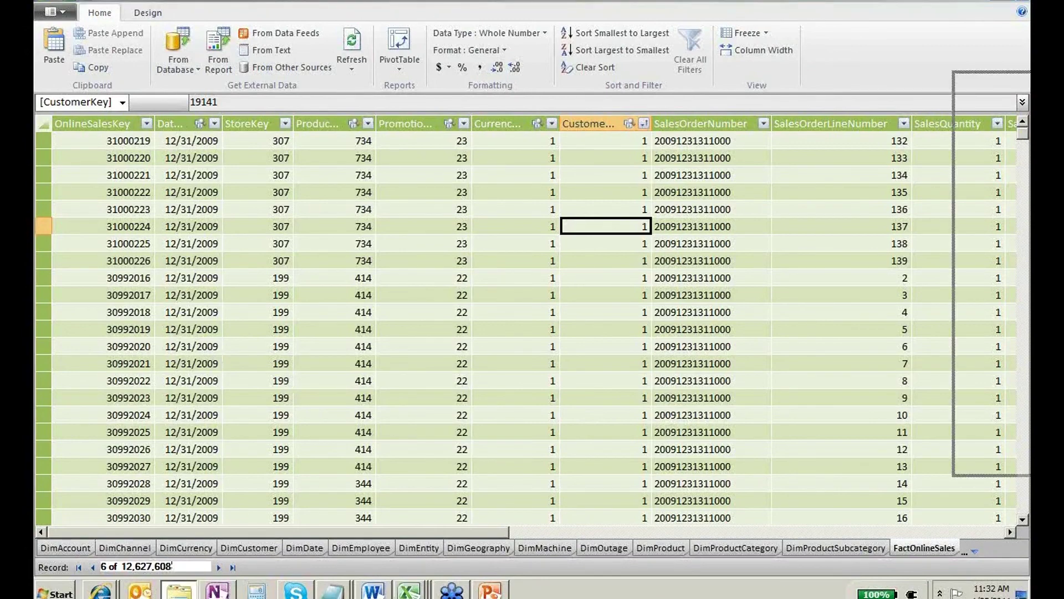
Switch to Windows Explorer, check the file size of contoso.xlsx in the C: drive's demo folder, and return to the PowerPivot window.
{"action": "left_click", "coordinate": [180, 591]}
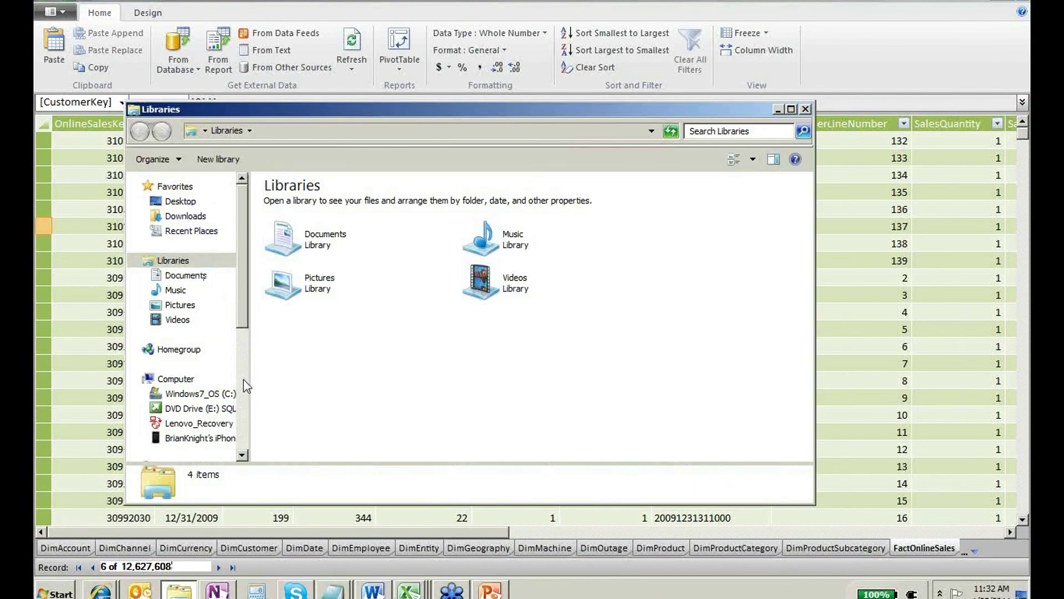
{"action": "left_click", "coordinate": [201, 394]}
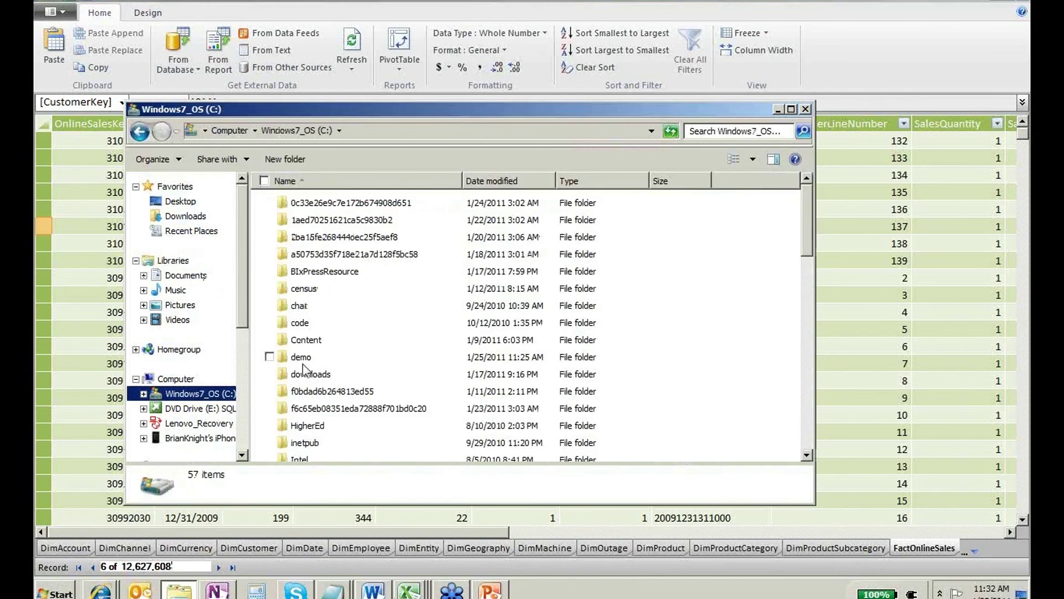
{"action": "double_click", "coordinate": [301, 358]}
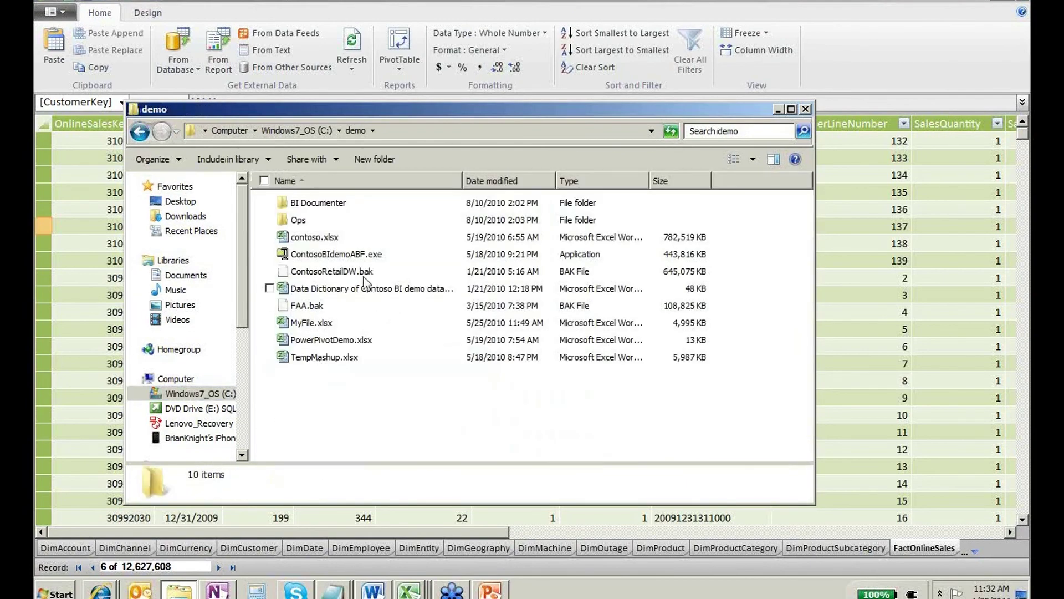
{"action": "left_click", "coordinate": [350, 239]}
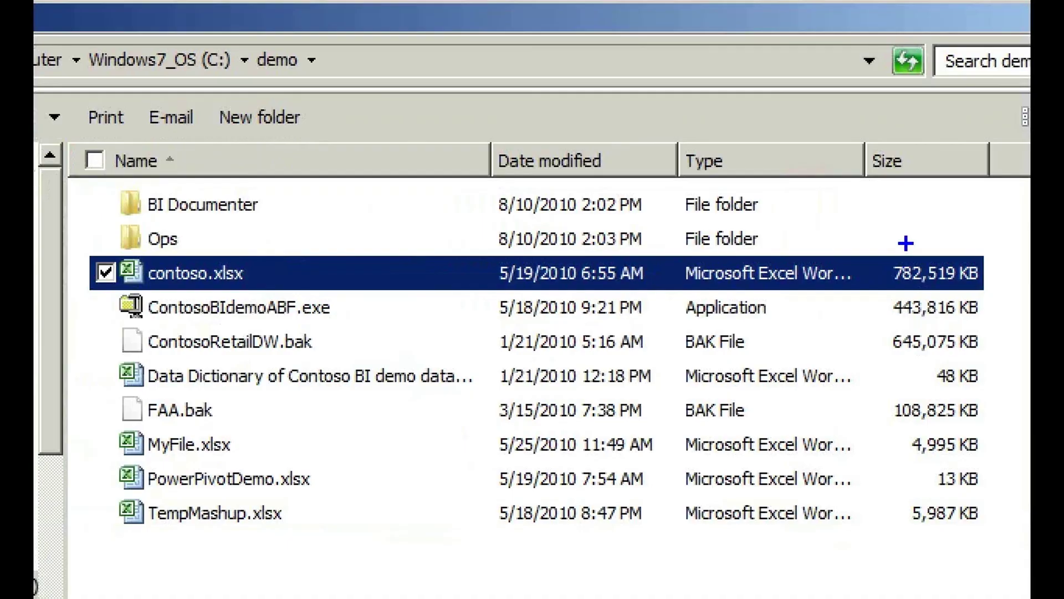
{"action": "left_click_drag", "start_coordinate": [668, 228], "coordinate": [685, 204]}
{"action": "left_click_drag", "start_coordinate": [938, 208], "coordinate": [940, 204]}
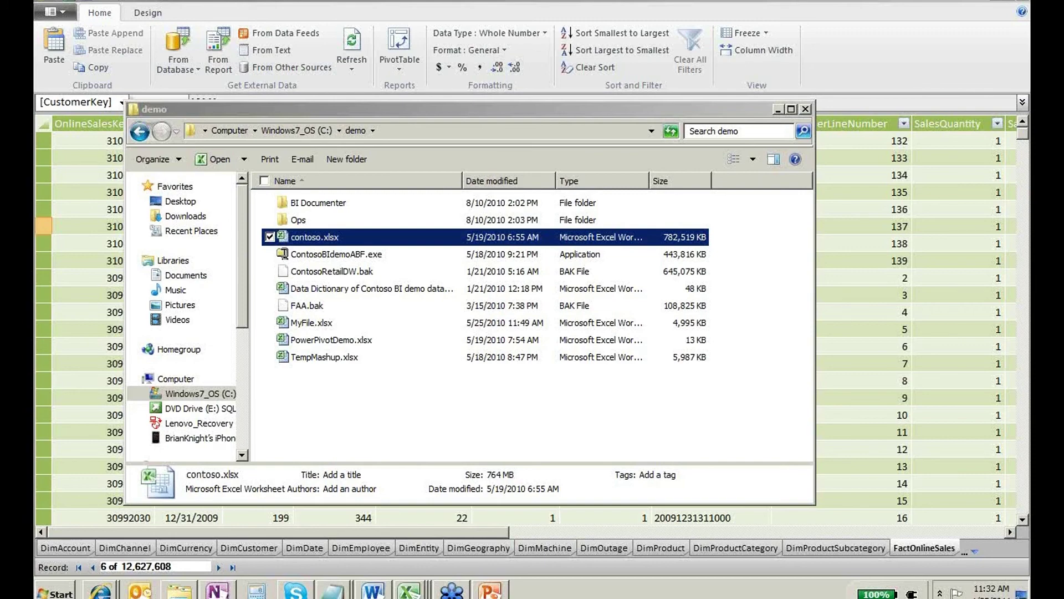
{"action": "left_click", "coordinate": [925, 297]}
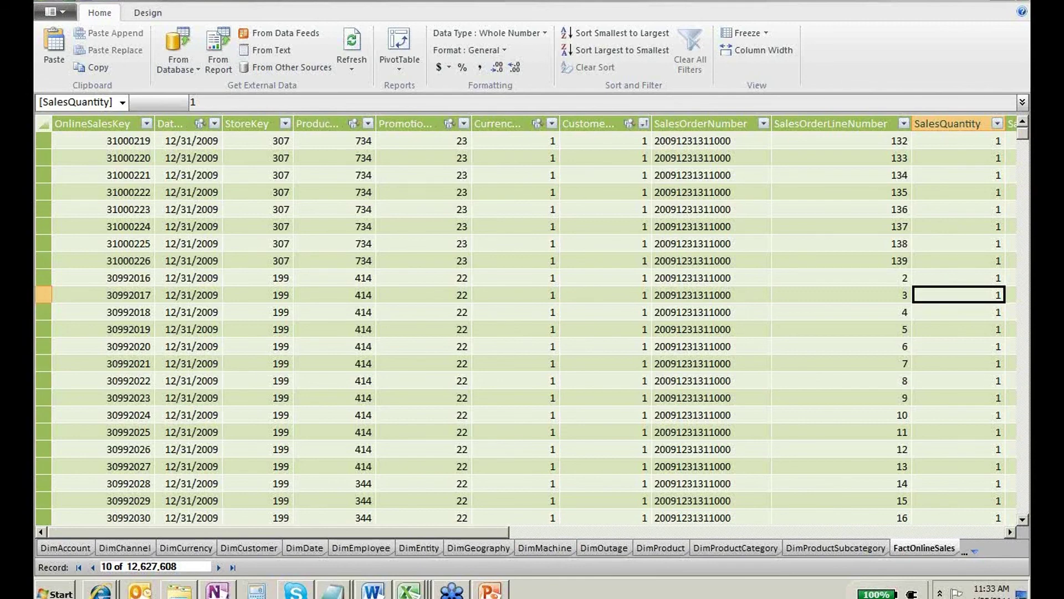
Switch back to the PowerPivotDemo.xlsx PowerPivot window and look through the imported product tables, ending on DimProduct's ProductSubcategoryKey column.
{"action": "left_click_drag", "start_coordinate": [803, 467], "coordinate": [804, 484]}
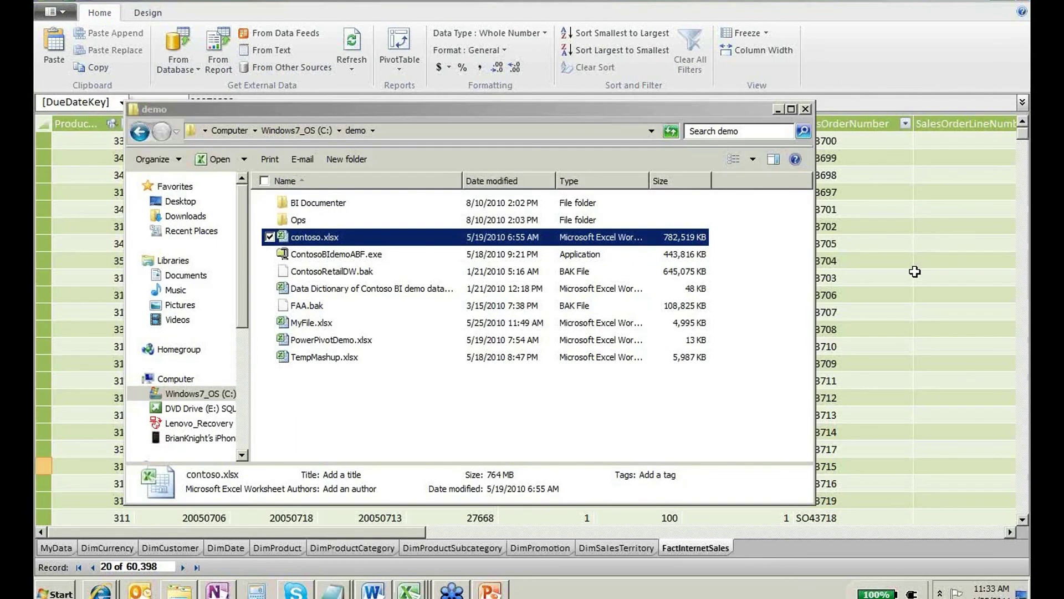
{"action": "left_click", "coordinate": [915, 272]}
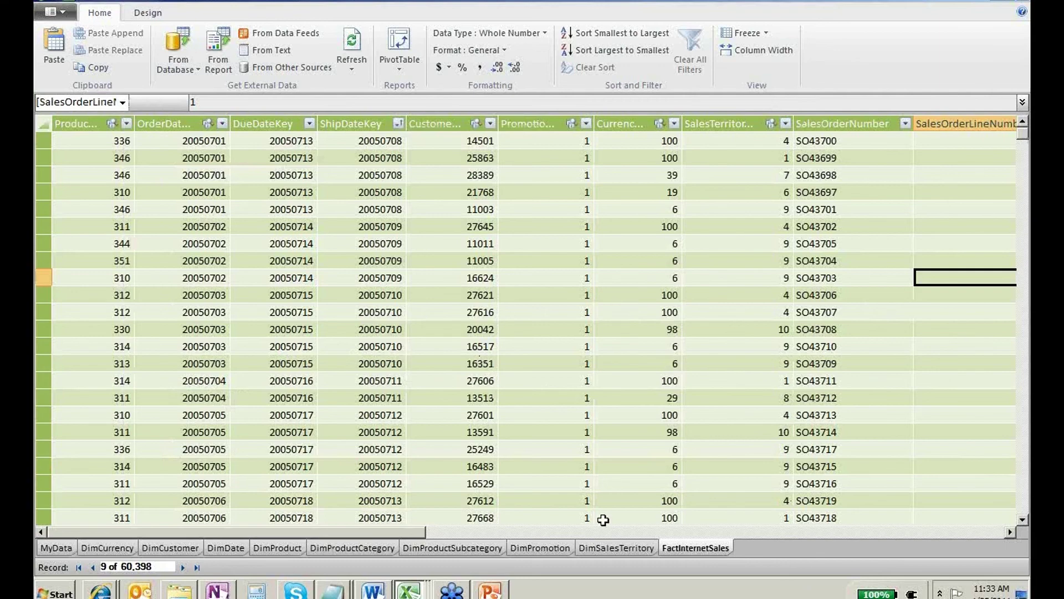
{"action": "left_click", "coordinate": [277, 549]}
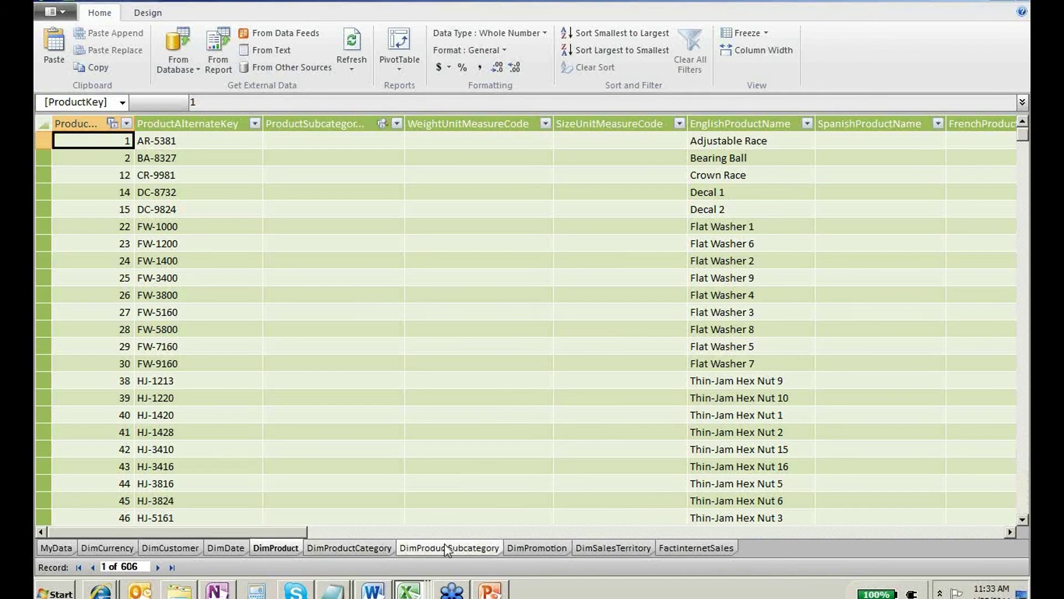
{"action": "left_click", "coordinate": [446, 546]}
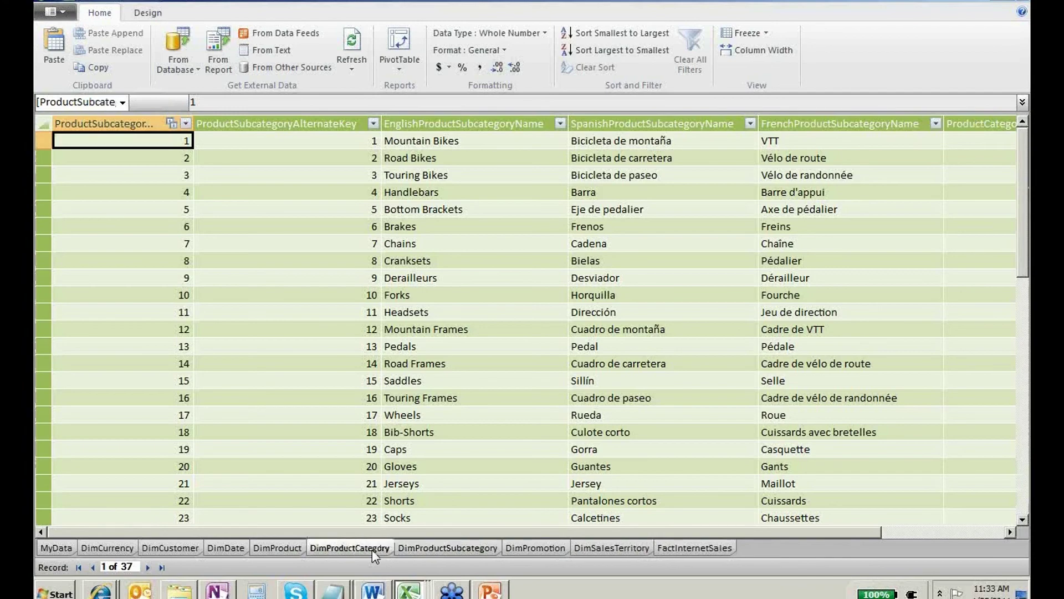
{"action": "left_click", "coordinate": [372, 549]}
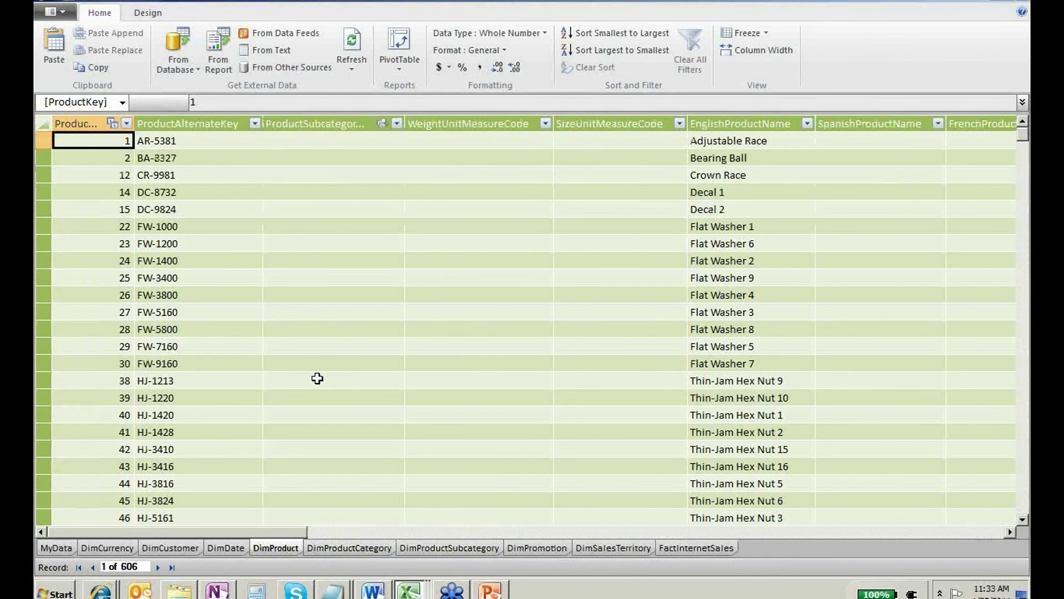
{"action": "left_click", "coordinate": [317, 379]}
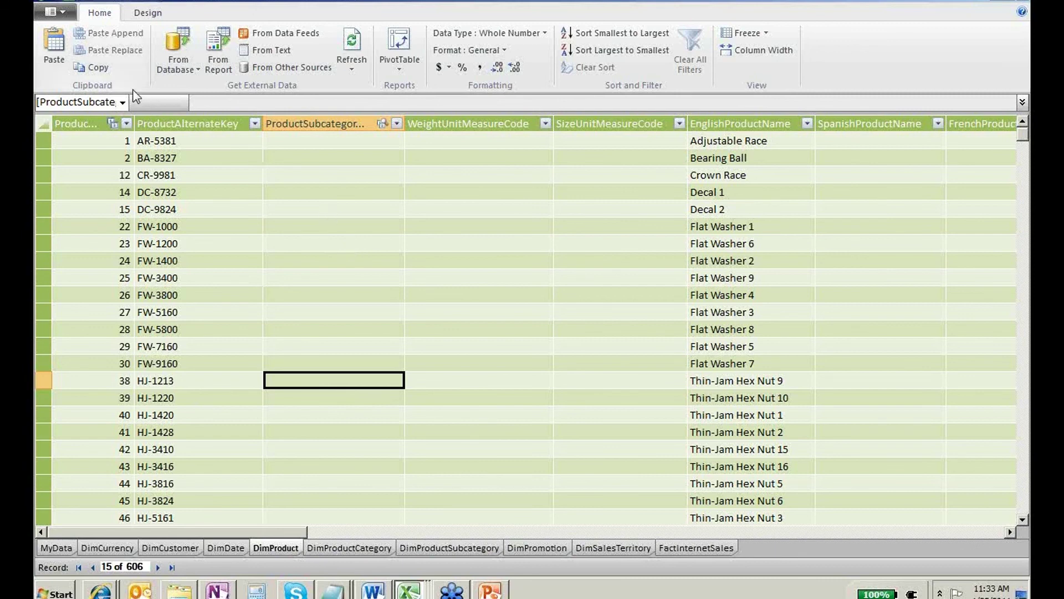
Open the relationship manager and examine the imported relationships, particularly FactInternetSales OrderDateKey to DimDate DateKey.
{"action": "left_click", "coordinate": [143, 11]}
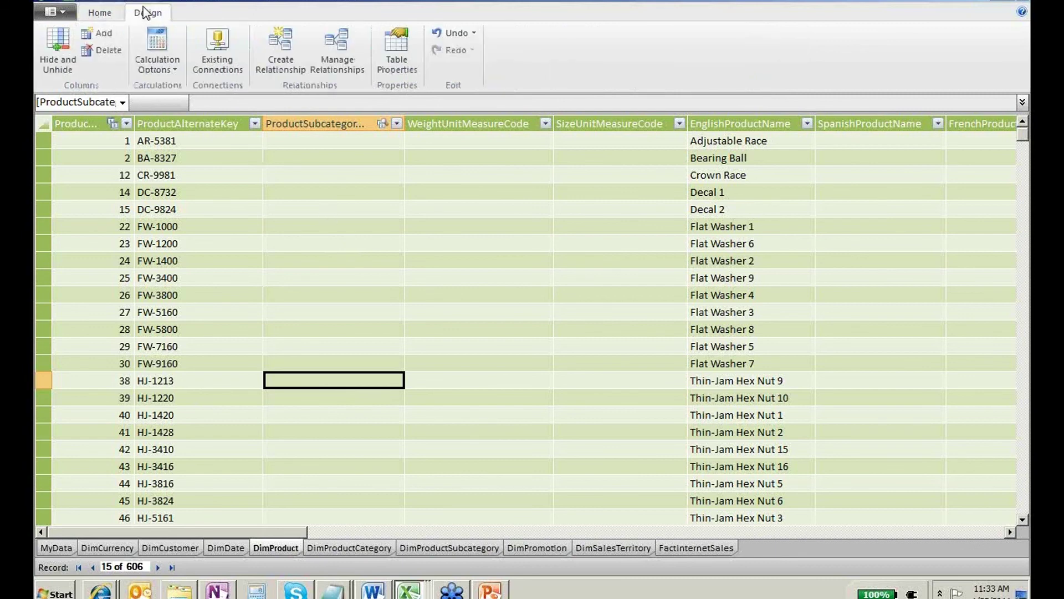
{"action": "left_click", "coordinate": [342, 56]}
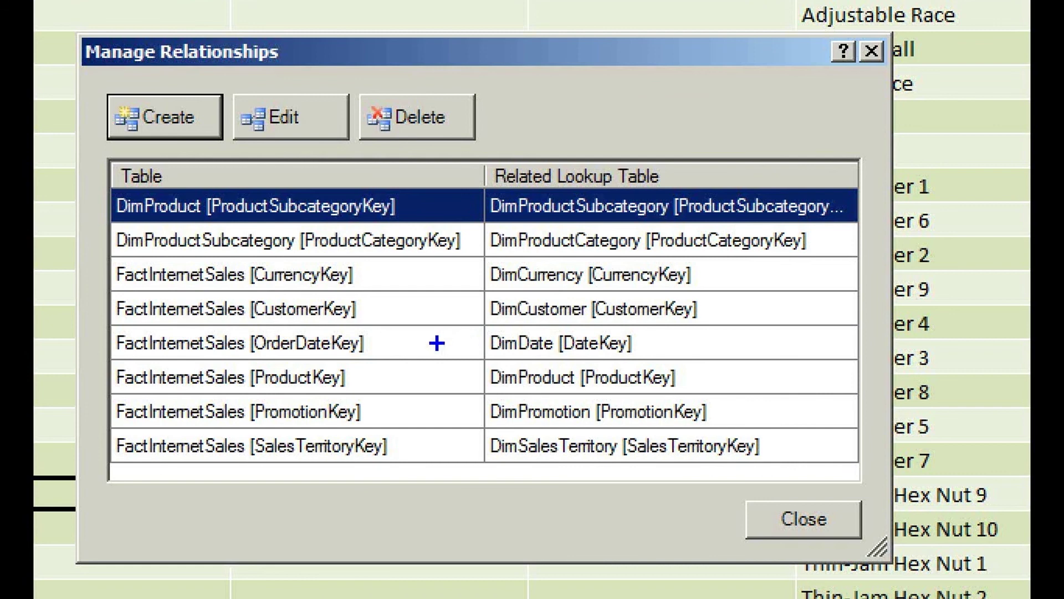
{"action": "left_click_drag", "start_coordinate": [390, 343], "coordinate": [470, 327]}
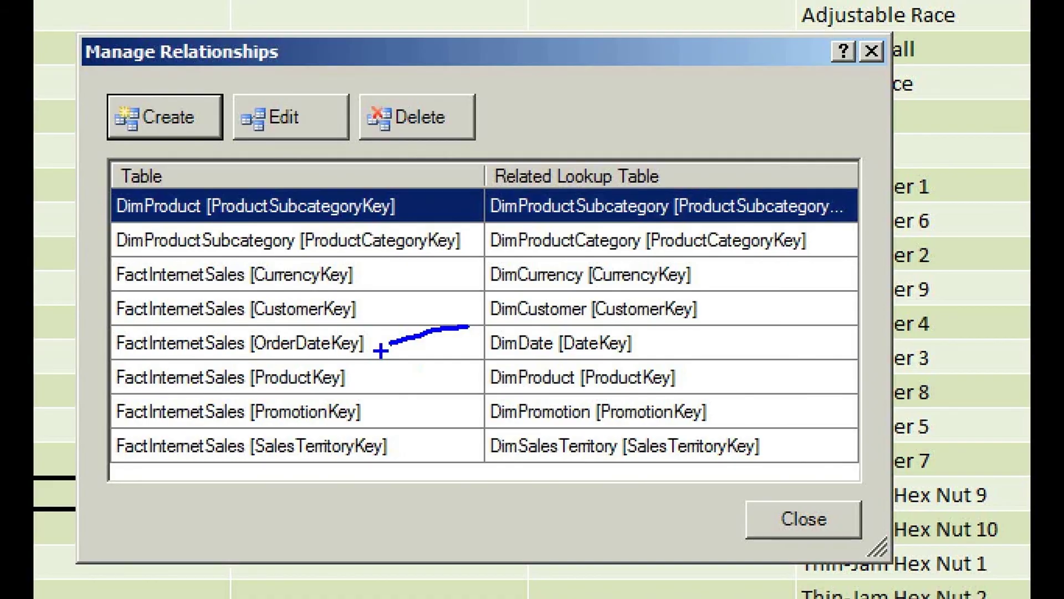
Review the FactInternetSales relationships on OrderDateKey, ProductKey and CurrencyKey, close the relationship manager and return to the DimProduct table.
{"action": "key", "text": "Escape"}
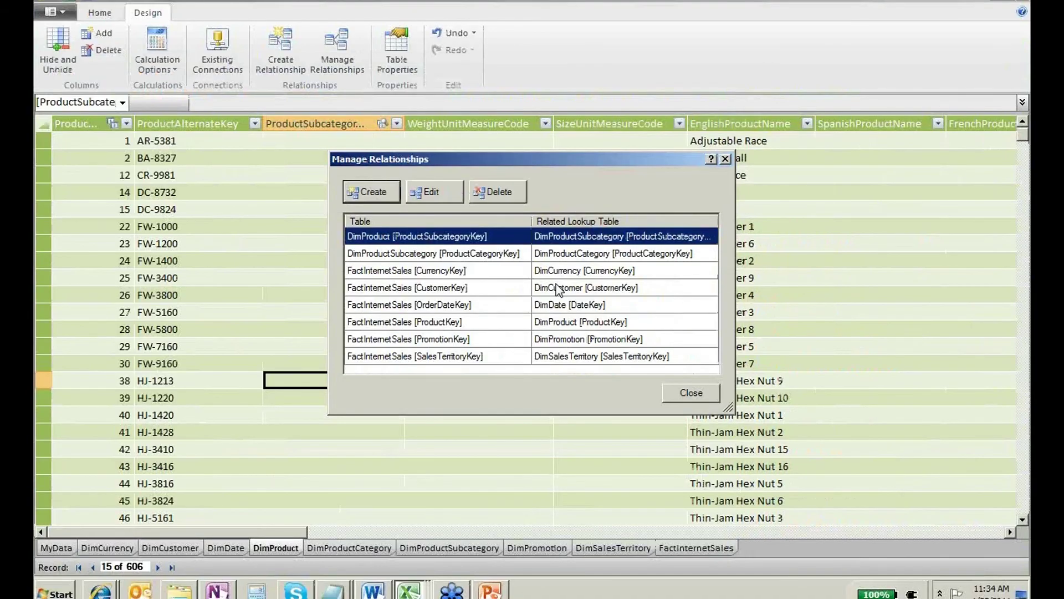
{"action": "left_click", "coordinate": [530, 305]}
{"action": "left_click", "coordinate": [531, 322]}
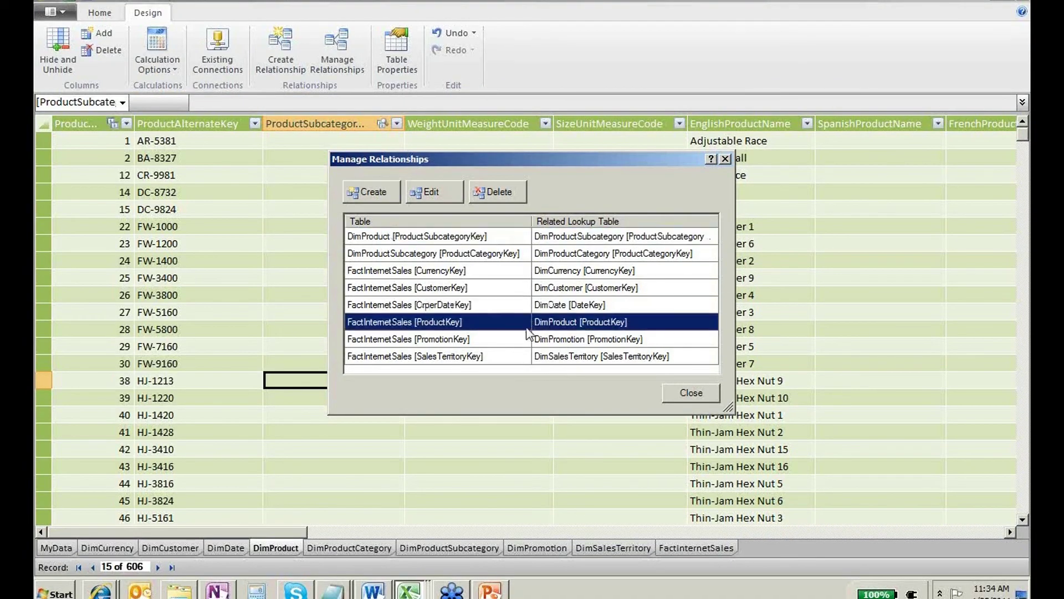
{"action": "left_click", "coordinate": [514, 272]}
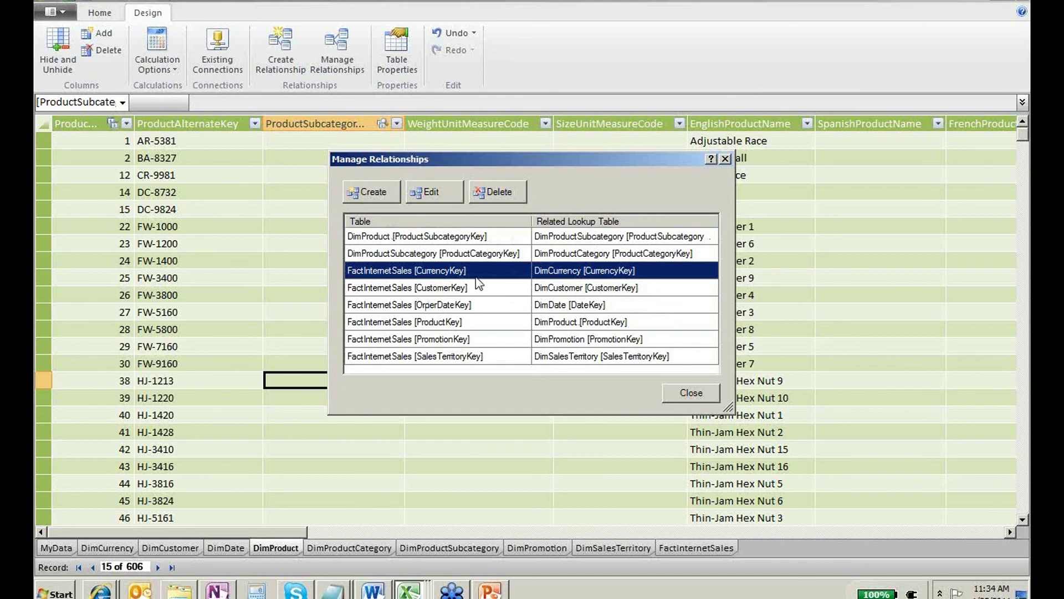
{"action": "key", "text": "Escape"}
{"action": "left_click", "coordinate": [392, 310]}
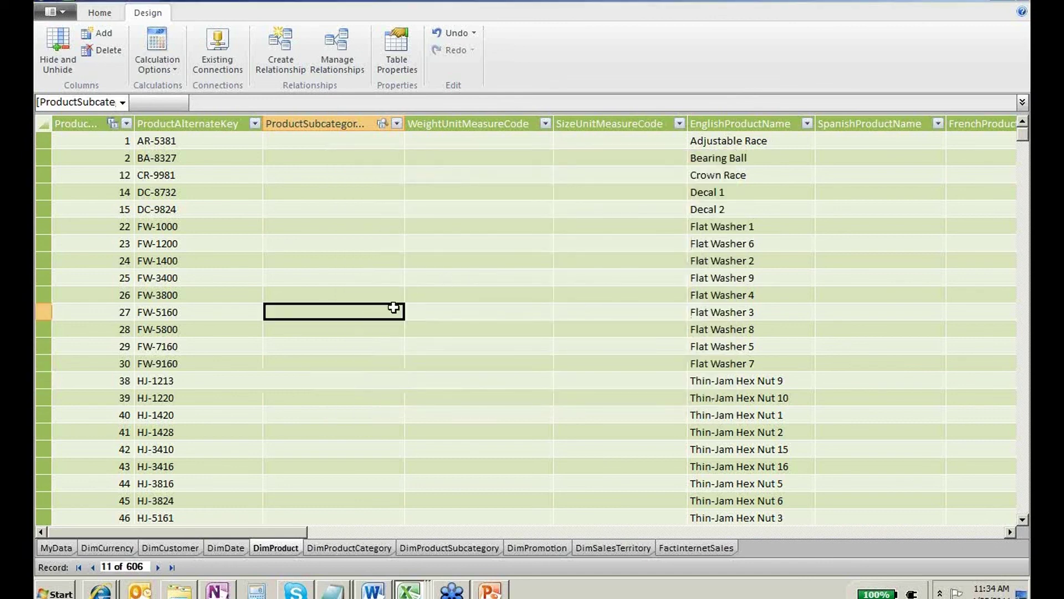
{"action": "left_click_drag", "start_coordinate": [448, 247], "coordinate": [34, 247]}
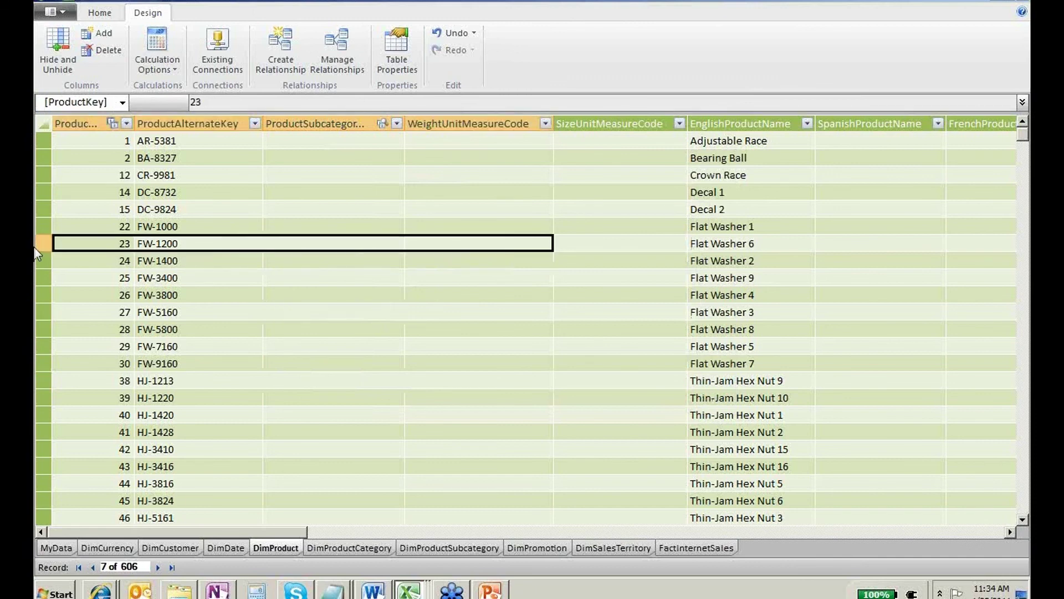
{"action": "left_click", "coordinate": [180, 296]}
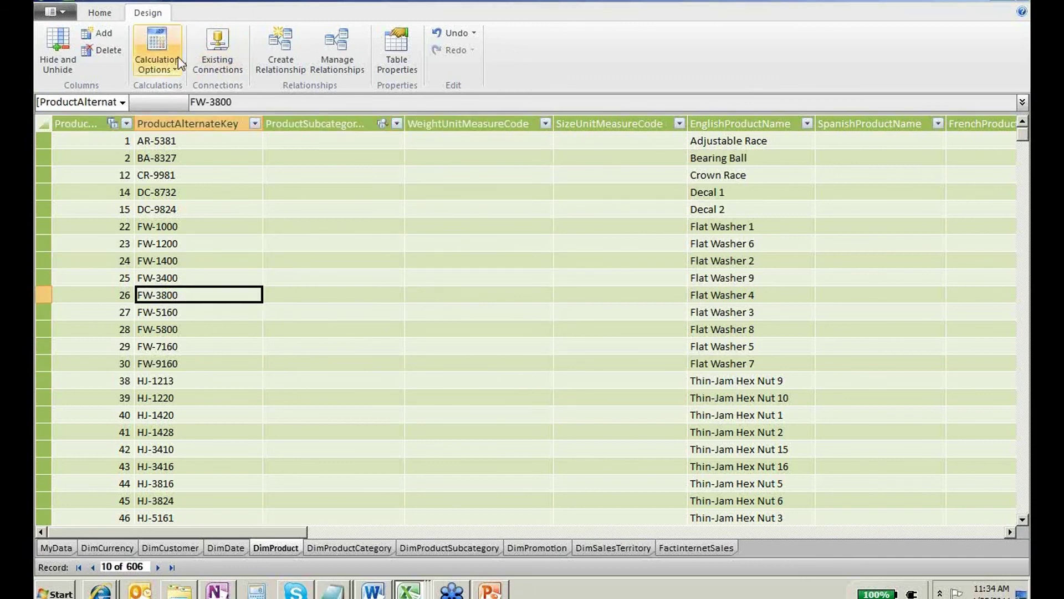
Create a PivotTable from the PowerPivot data in the existing worksheet at 'Report'!$A$1.
{"action": "left_click", "coordinate": [105, 15]}
{"action": "left_click", "coordinate": [395, 63]}
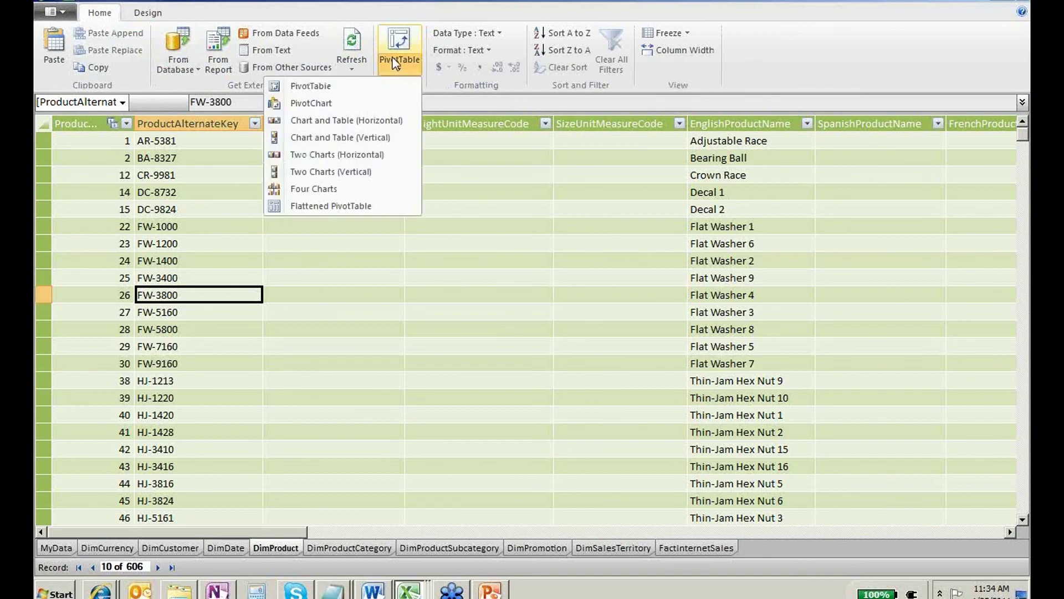
{"action": "left_click", "coordinate": [368, 85]}
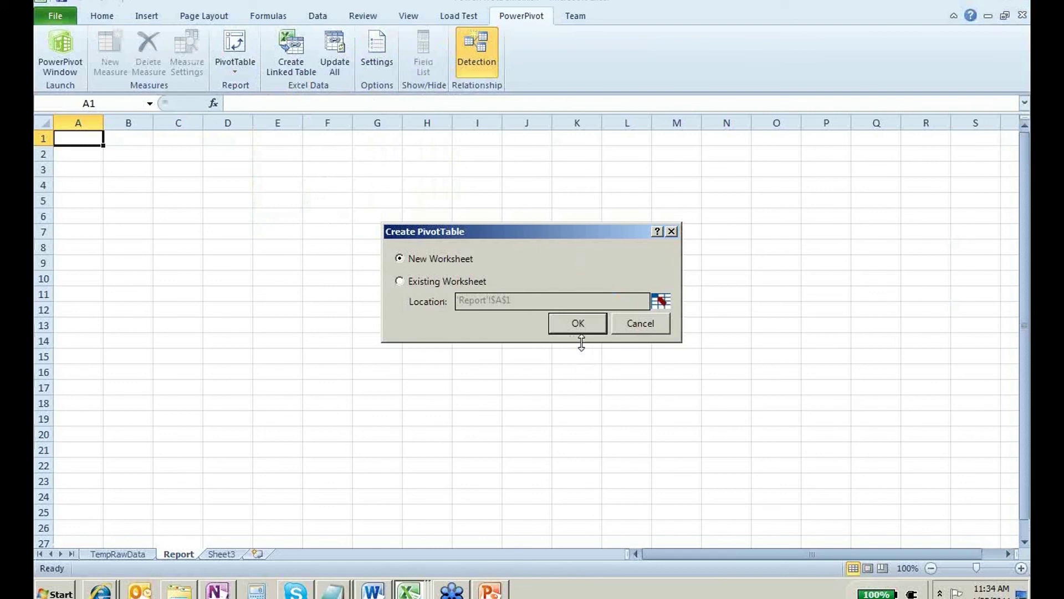
{"action": "left_click", "coordinate": [464, 283]}
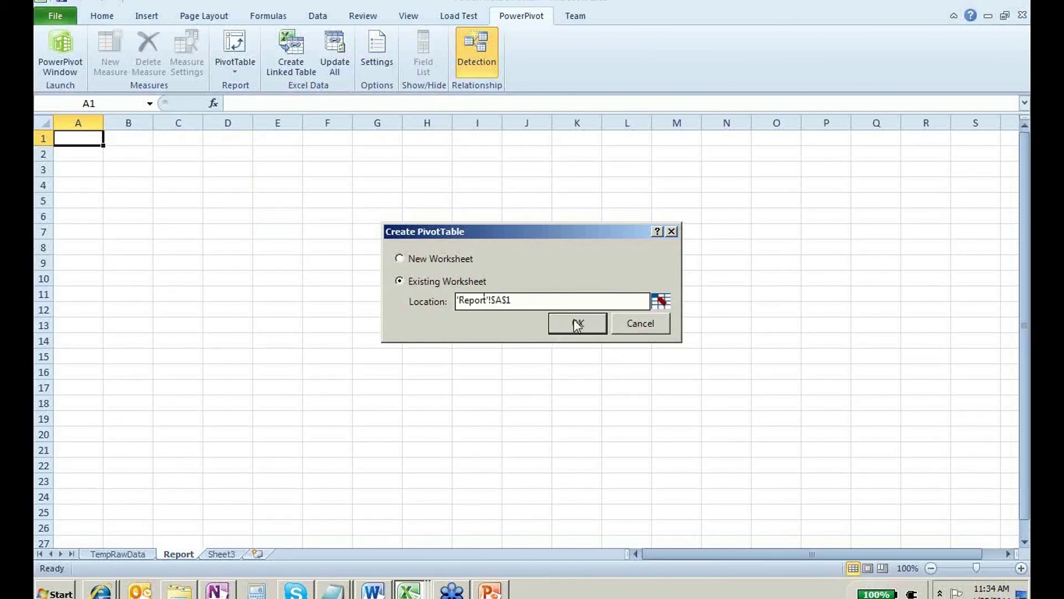
{"action": "left_click", "coordinate": [574, 323]}
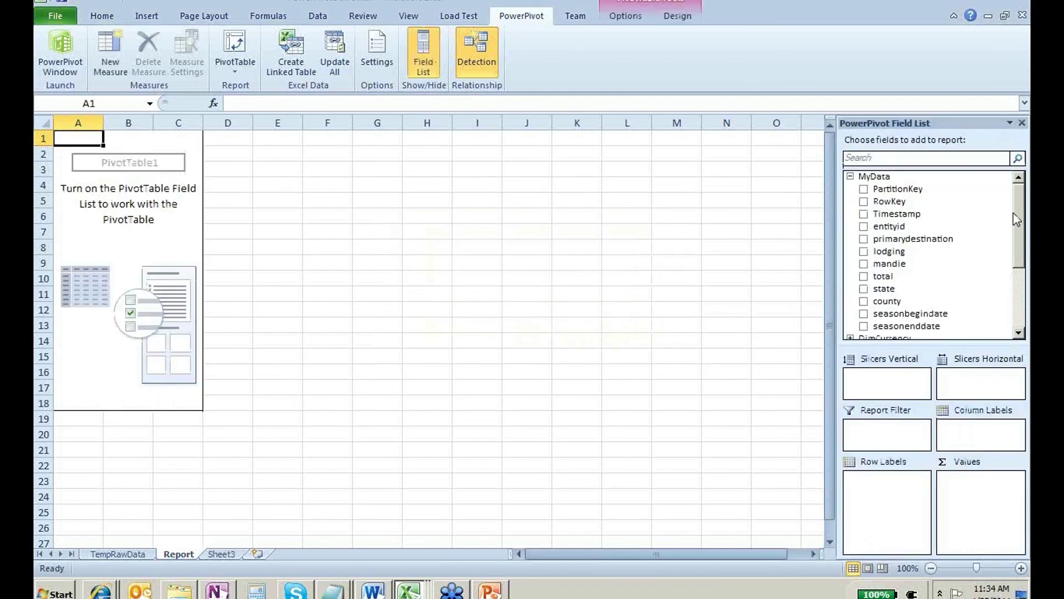
Collapse the MyData fields, search the field list for salesamount, and add FactInternetSales SalesAmount to the PivotTable's values.
{"action": "left_click", "coordinate": [850, 177]}
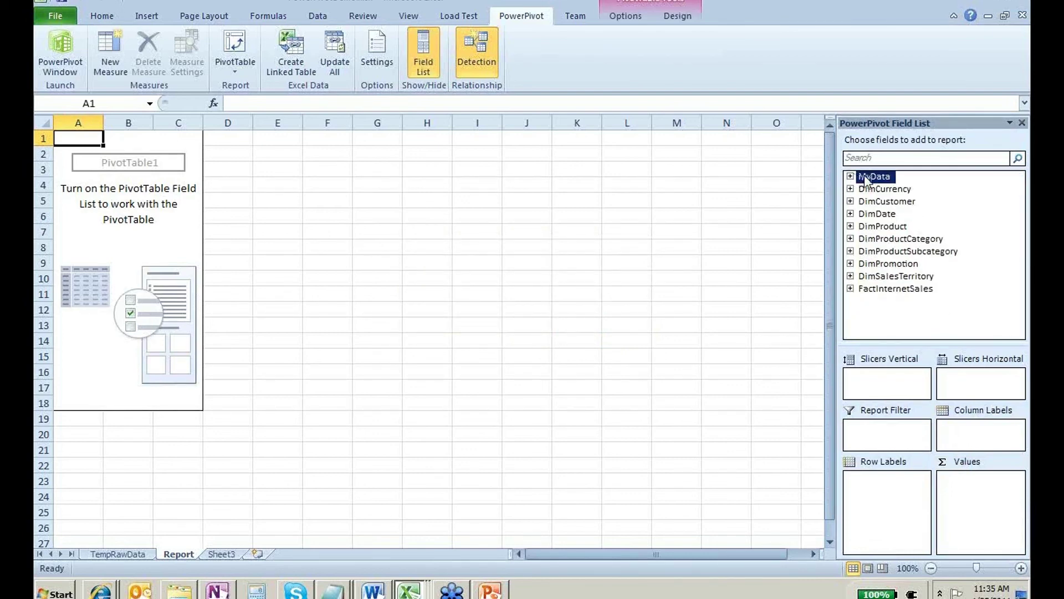
{"action": "left_click", "coordinate": [884, 155]}
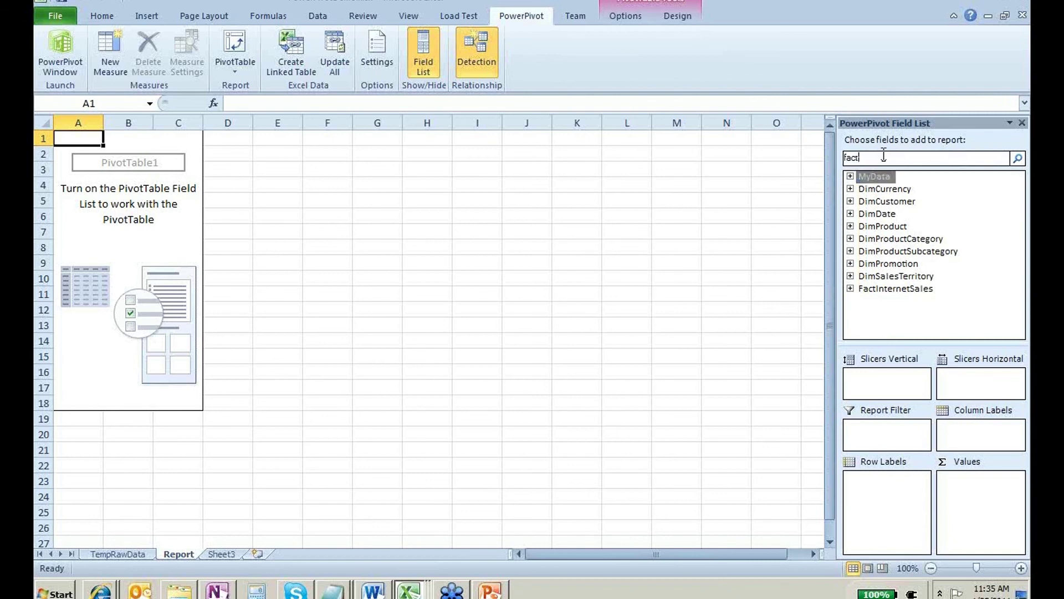
{"action": "type", "text": "sales"}
{"action": "key", "text": "BackSpace"}
{"action": "key", "text": "BackSpace"}
{"action": "type", "text": "esamount"}
{"action": "key", "text": "Return"}
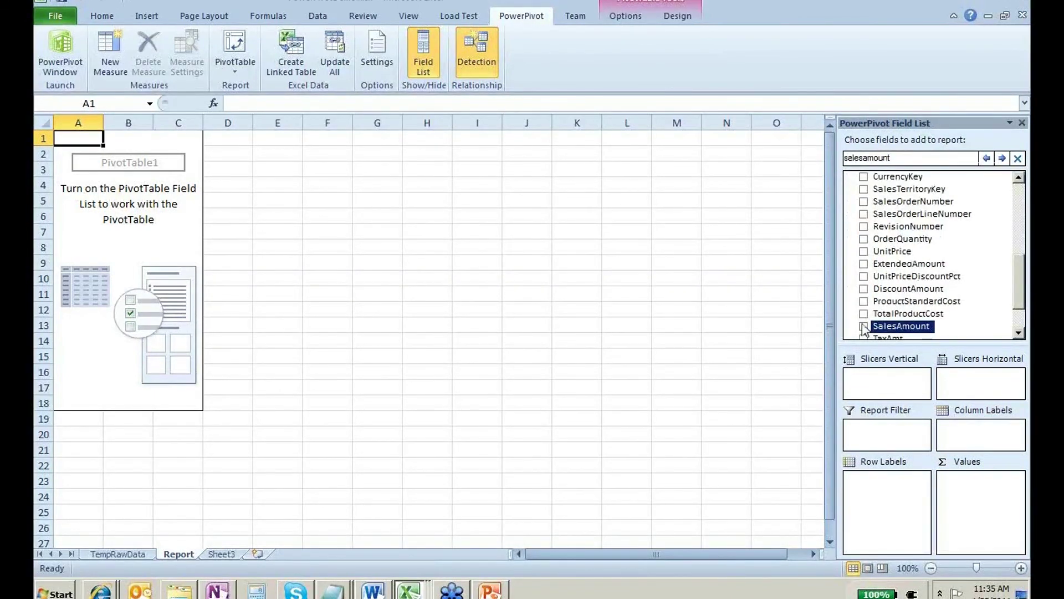
{"action": "left_click", "coordinate": [864, 327]}
Format the Sum of SalesAmount value in cell A2 as dollar accounting with two decimals, keeping the PivotTable selected.
{"action": "right_click", "coordinate": [148, 157]}
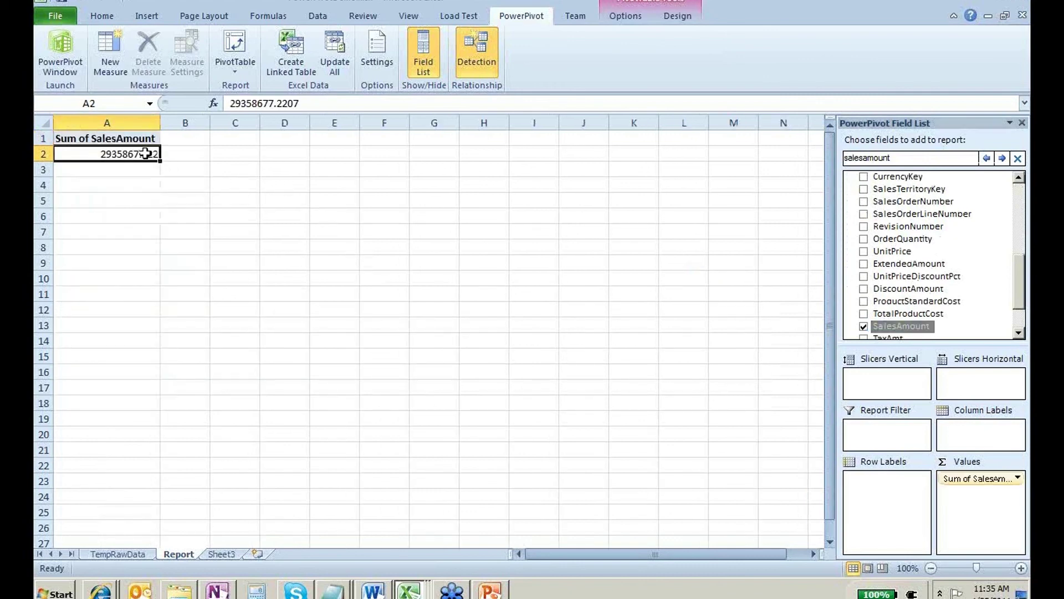
{"action": "left_click", "coordinate": [269, 111]}
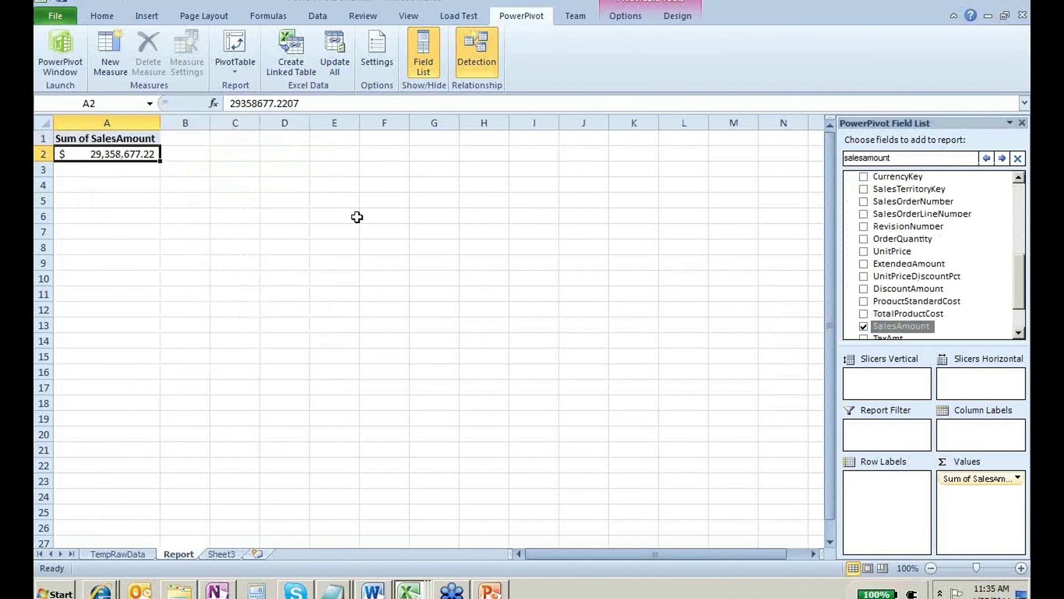
{"action": "left_click", "coordinate": [359, 218]}
{"action": "left_click", "coordinate": [145, 155]}
Add EnglishProductCategoryName from DimProductCategory and EnglishProductSubcategoryName from DimProductSubcategory as nested row labels.
{"action": "left_click", "coordinate": [1023, 220]}
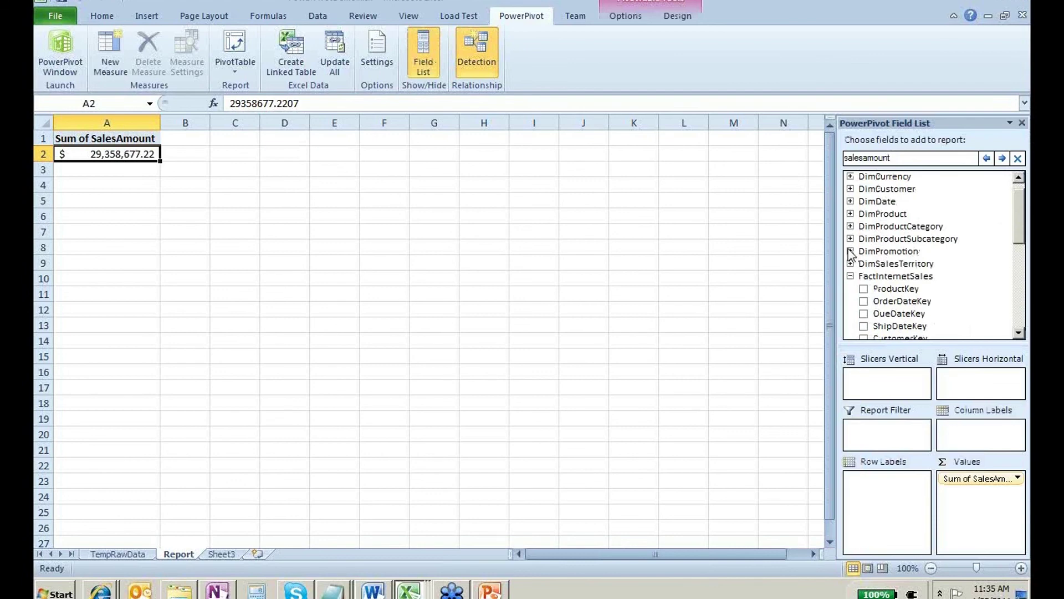
{"action": "left_click", "coordinate": [850, 227]}
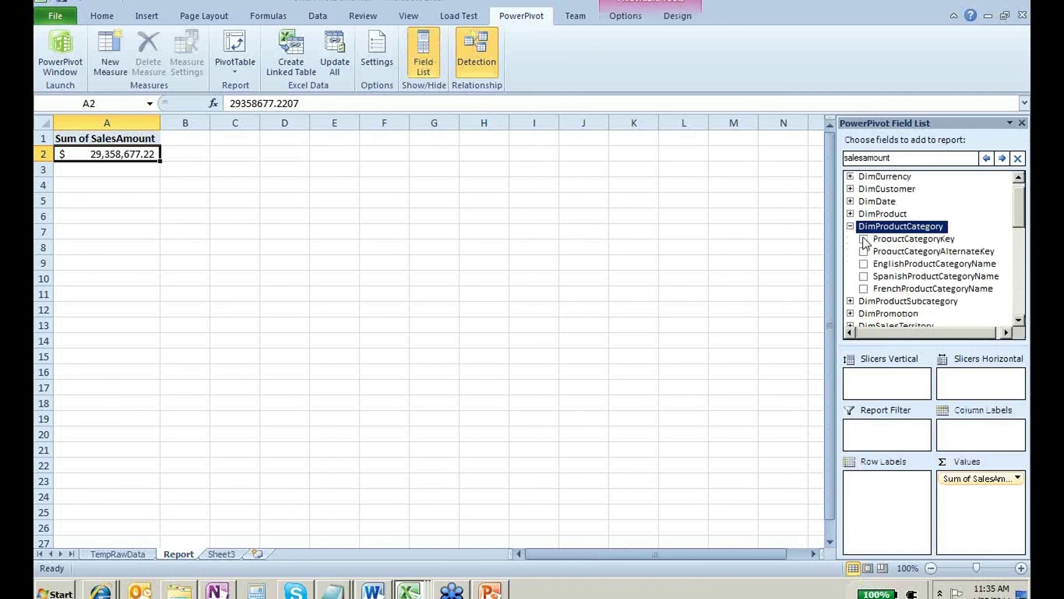
{"action": "left_click", "coordinate": [864, 264]}
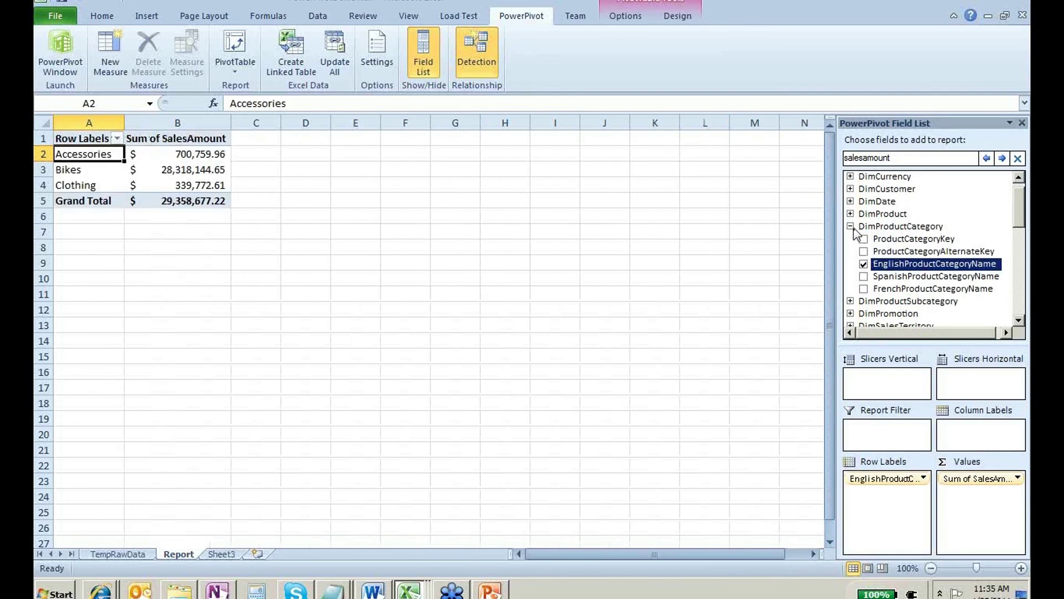
{"action": "left_click", "coordinate": [851, 301]}
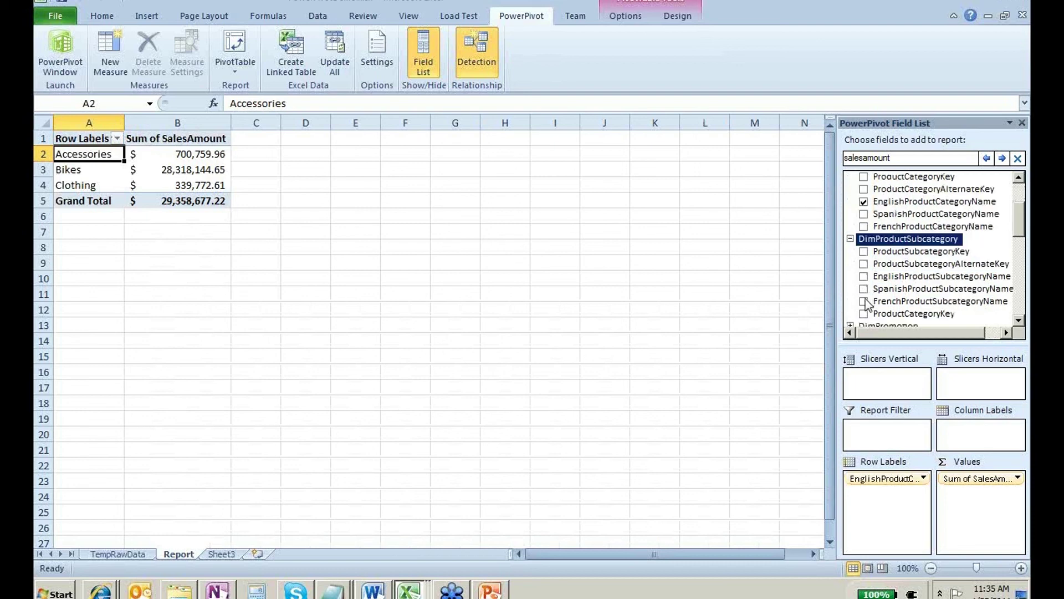
{"action": "left_click", "coordinate": [863, 276]}
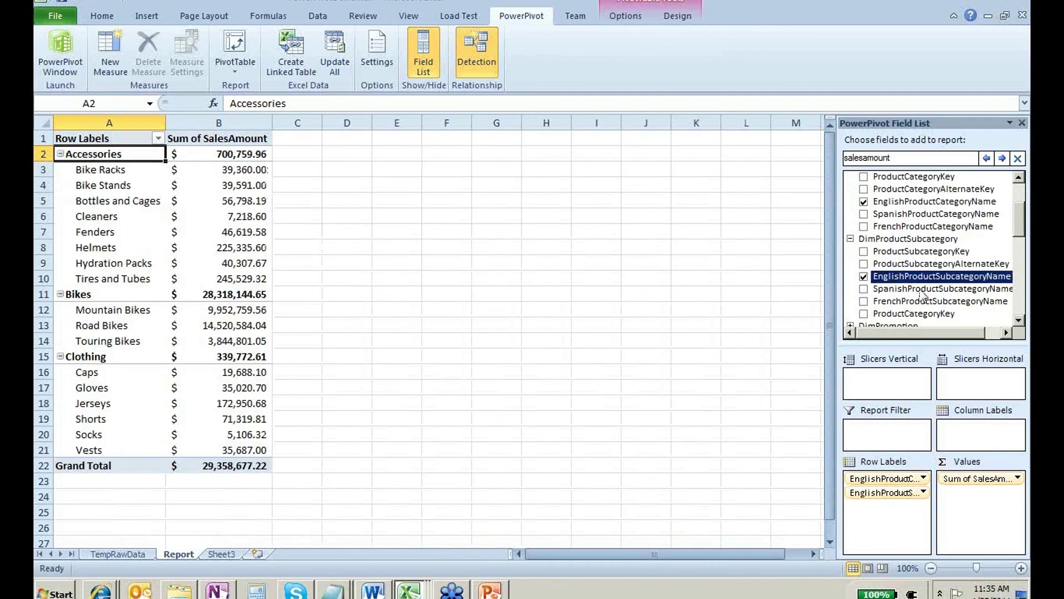
Add CalendarYear from DimDate as a vertical slicer for the PivotTable.
{"action": "left_click", "coordinate": [1020, 273]}
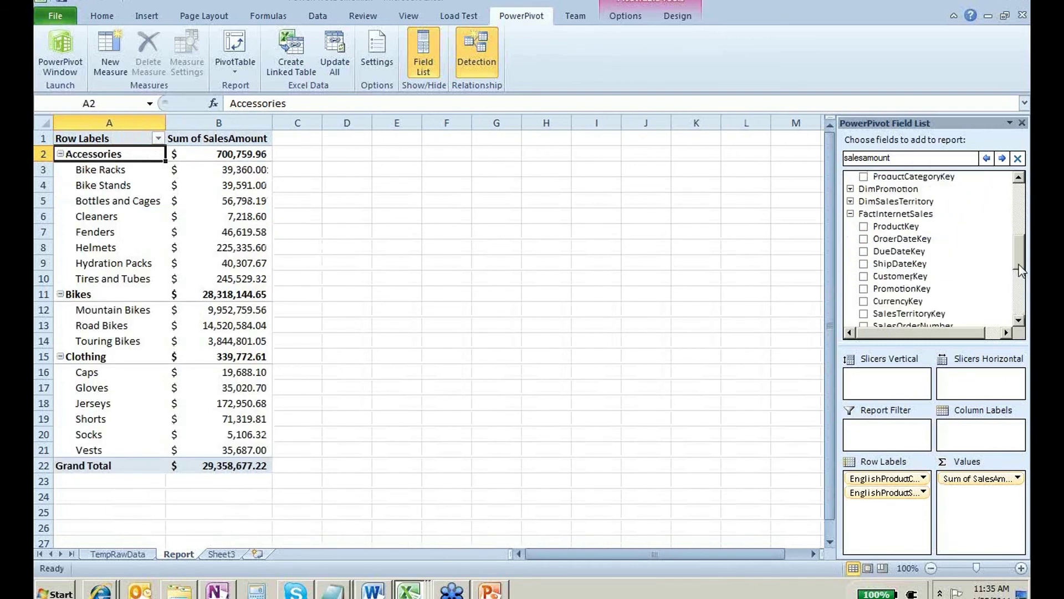
{"action": "left_click_drag", "start_coordinate": [1020, 274], "coordinate": [1020, 218]}
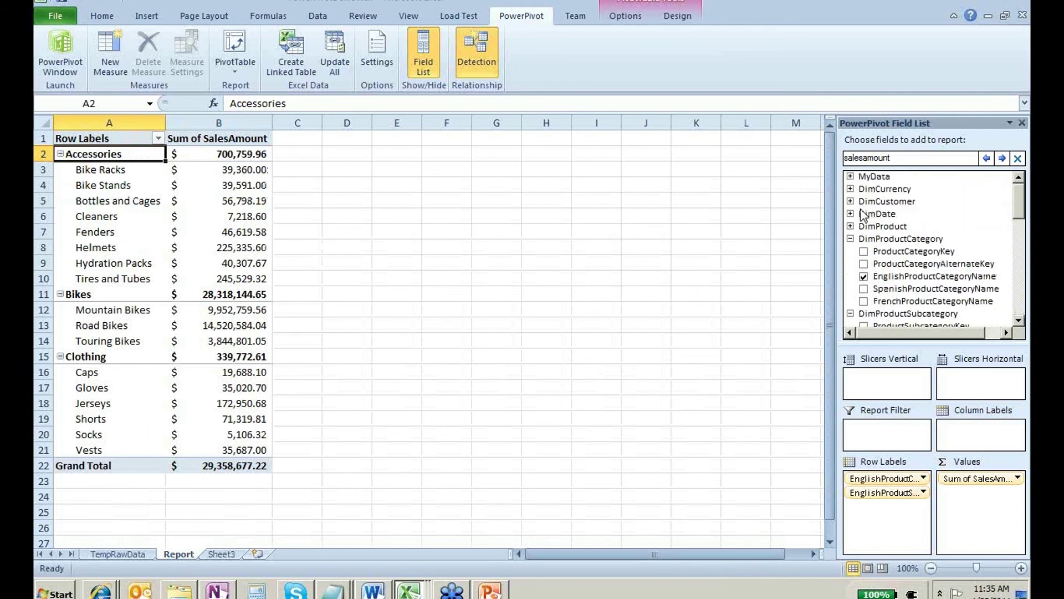
{"action": "double_click", "coordinate": [861, 216]}
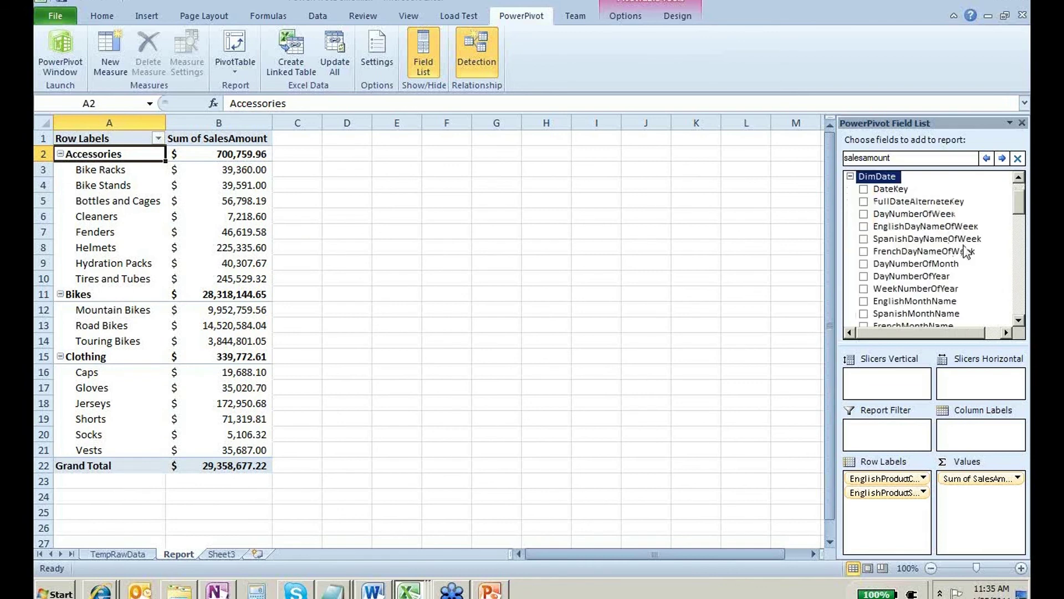
{"action": "left_click_drag", "start_coordinate": [1019, 204], "coordinate": [1019, 228]}
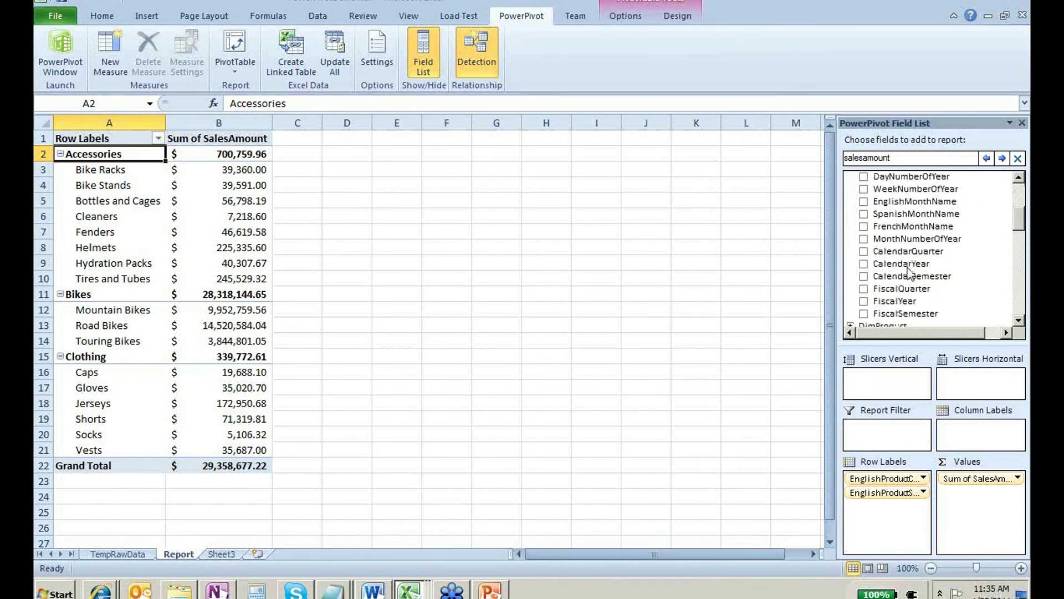
{"action": "left_click_drag", "start_coordinate": [907, 267], "coordinate": [873, 374]}
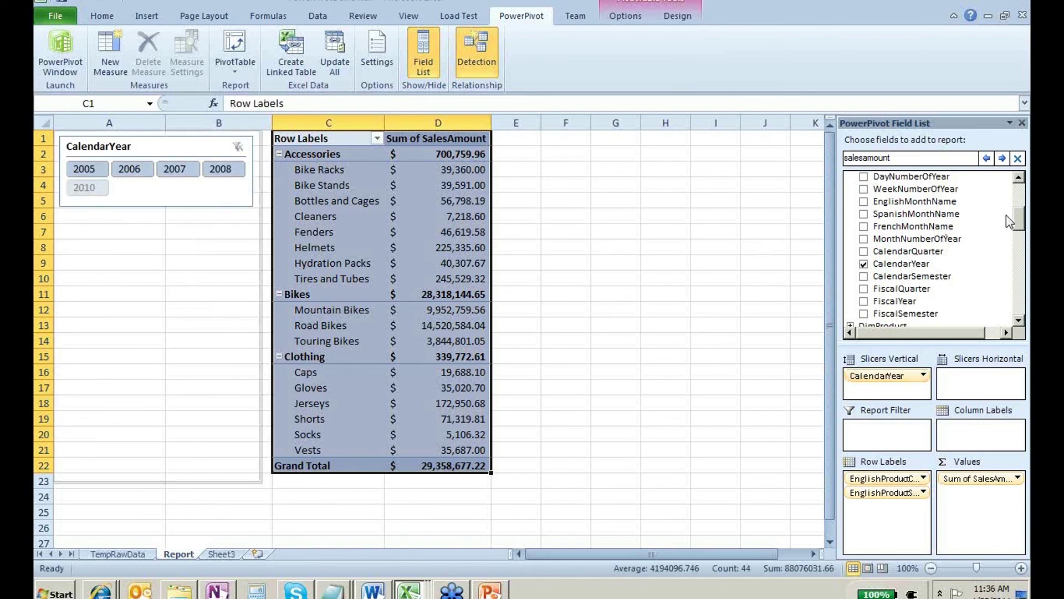
Add MaritalStatus and EnglishEducation from DimCustomer as further vertical slicers.
{"action": "left_click_drag", "start_coordinate": [1019, 224], "coordinate": [1019, 193]}
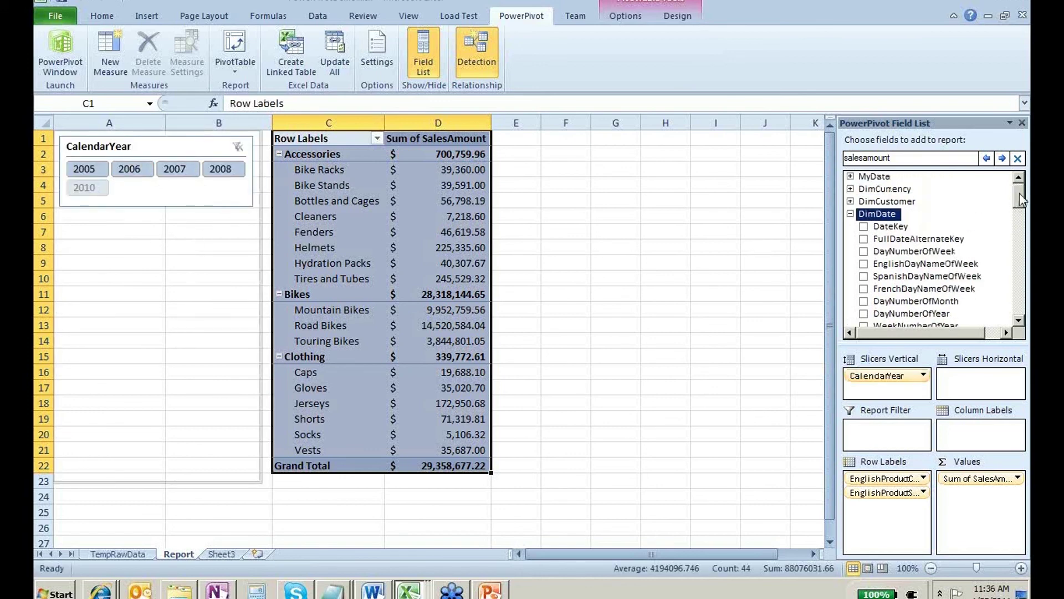
{"action": "left_click", "coordinate": [850, 201]}
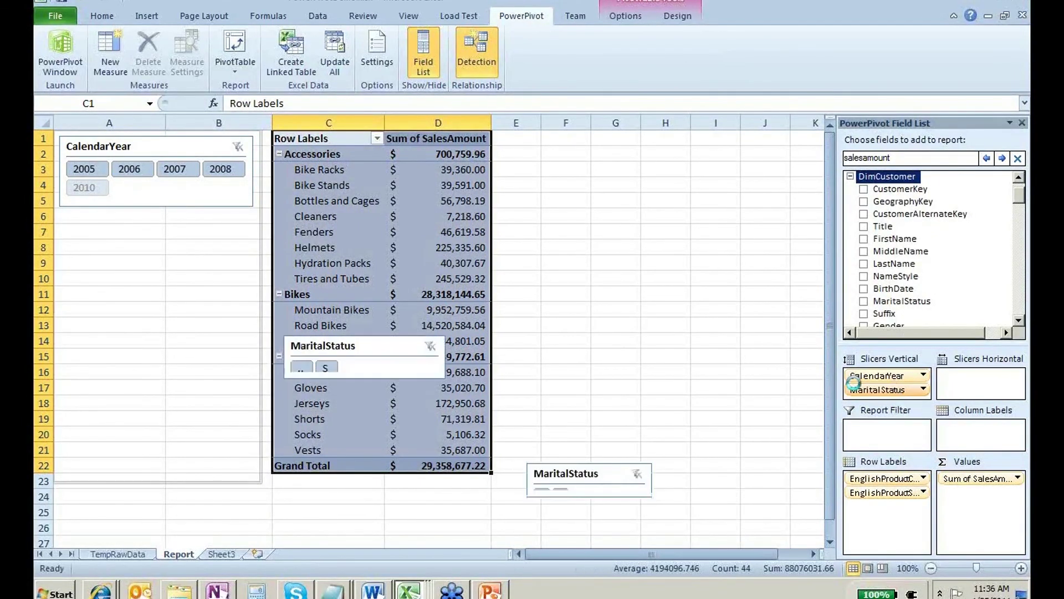
{"action": "left_click", "coordinate": [1020, 303]}
{"action": "left_click_drag", "start_coordinate": [893, 262], "coordinate": [890, 397]}
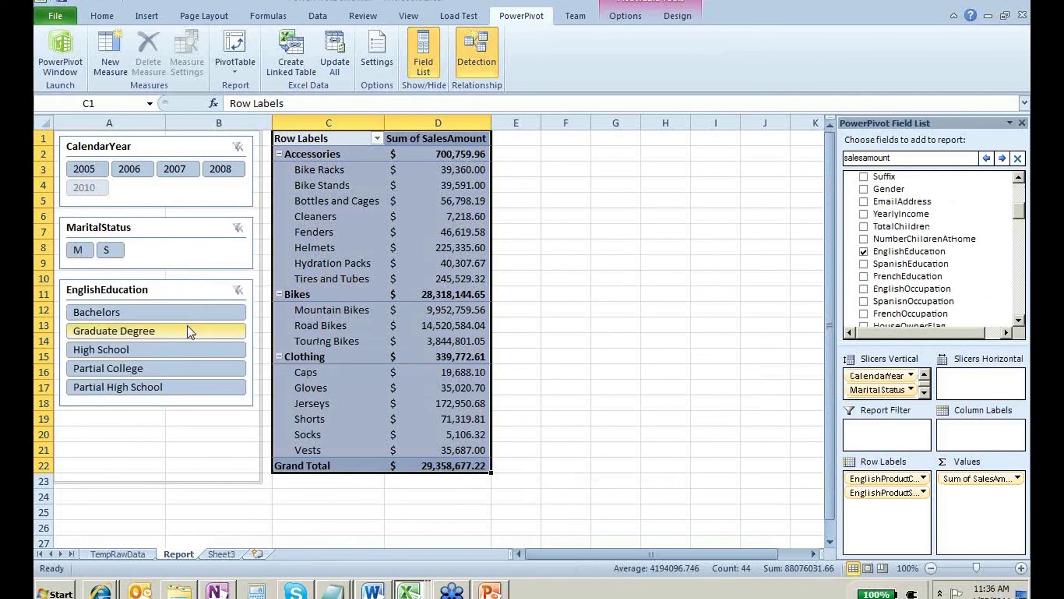
Deselect the PivotTable and hide the gridlines on the Report worksheet.
{"action": "left_click", "coordinate": [566, 402]}
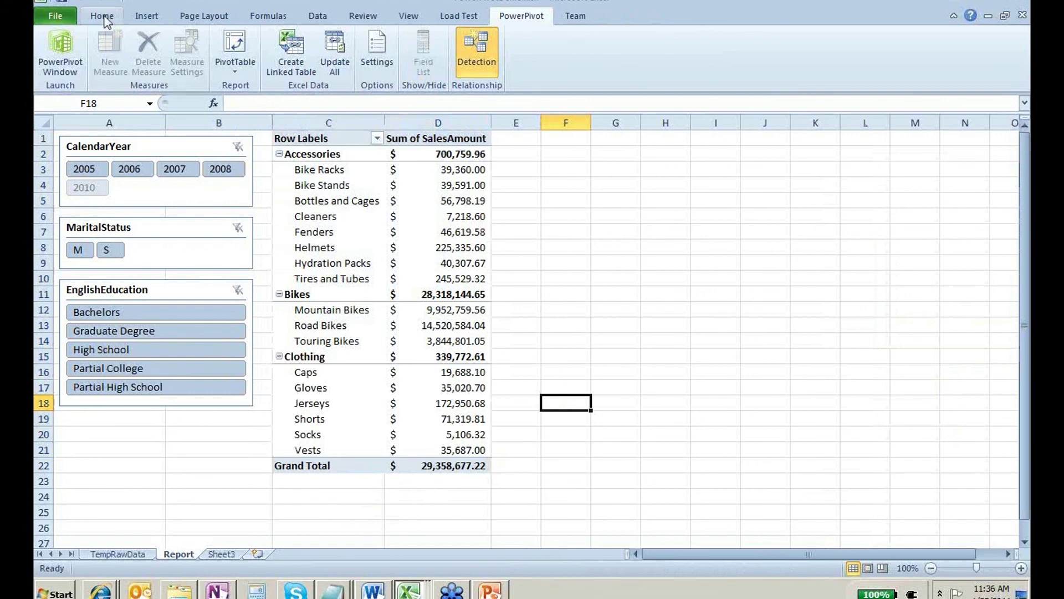
{"action": "left_click", "coordinate": [408, 17]}
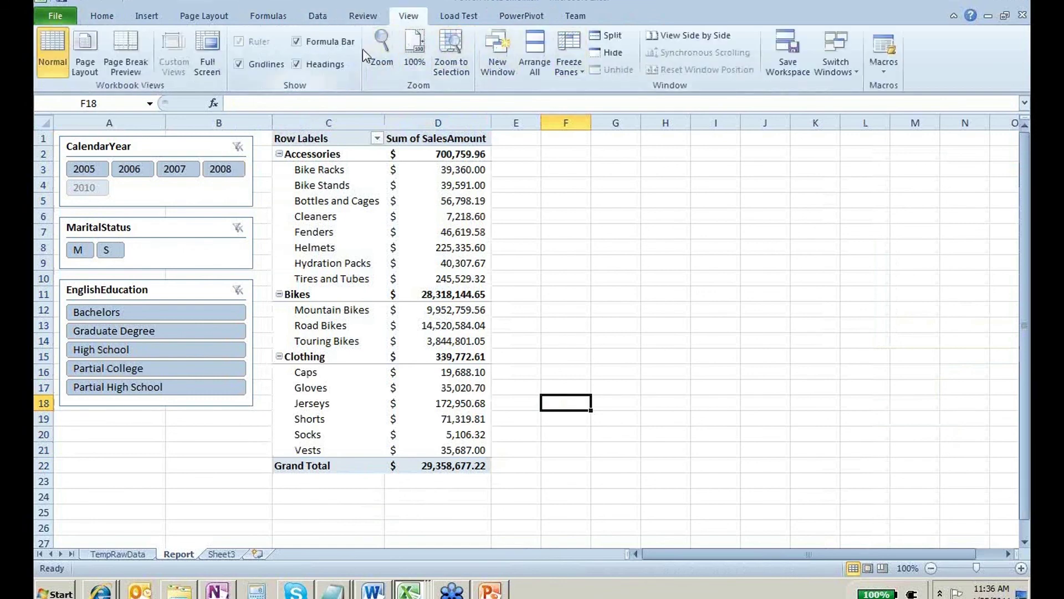
{"action": "left_click", "coordinate": [251, 66]}
Apply the blue style from the first row of the Medium table styles to the PivotTable, and filter it to MaritalStatus M.
{"action": "left_click", "coordinate": [396, 210]}
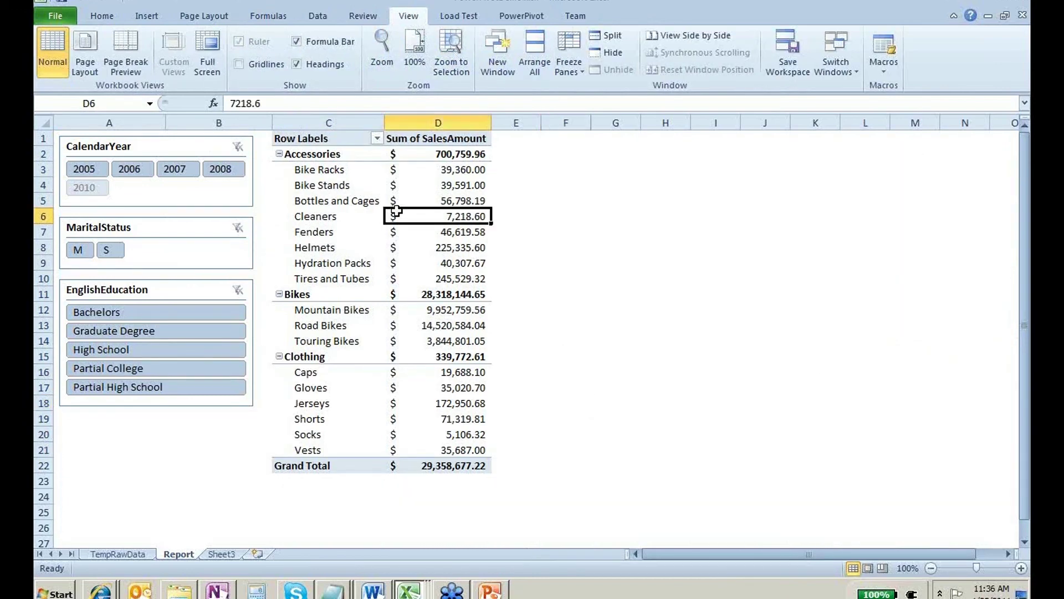
{"action": "left_click", "coordinate": [101, 15]}
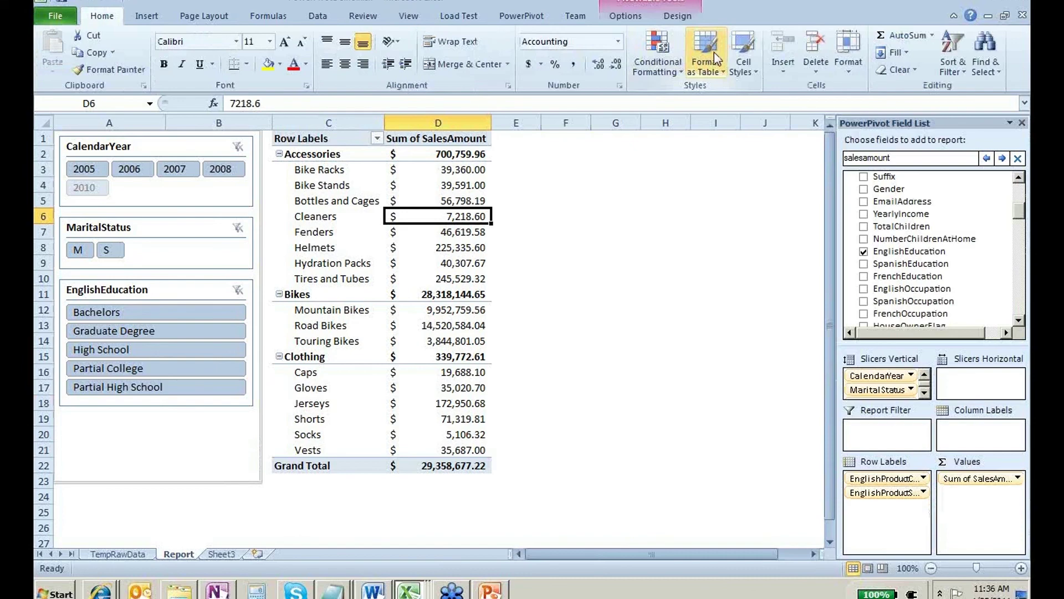
{"action": "left_click", "coordinate": [715, 62]}
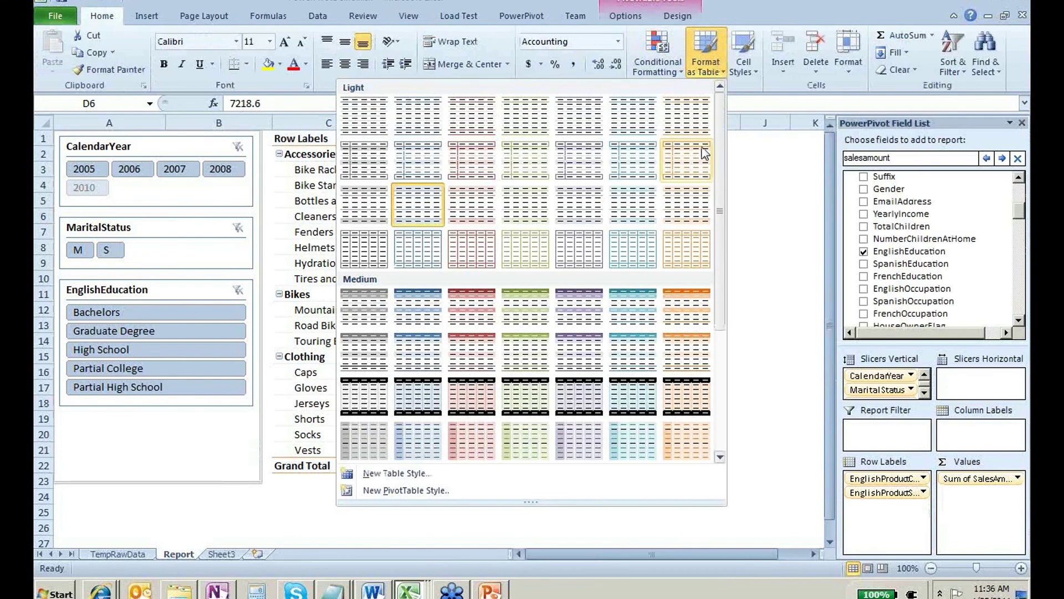
{"action": "left_click", "coordinate": [417, 306]}
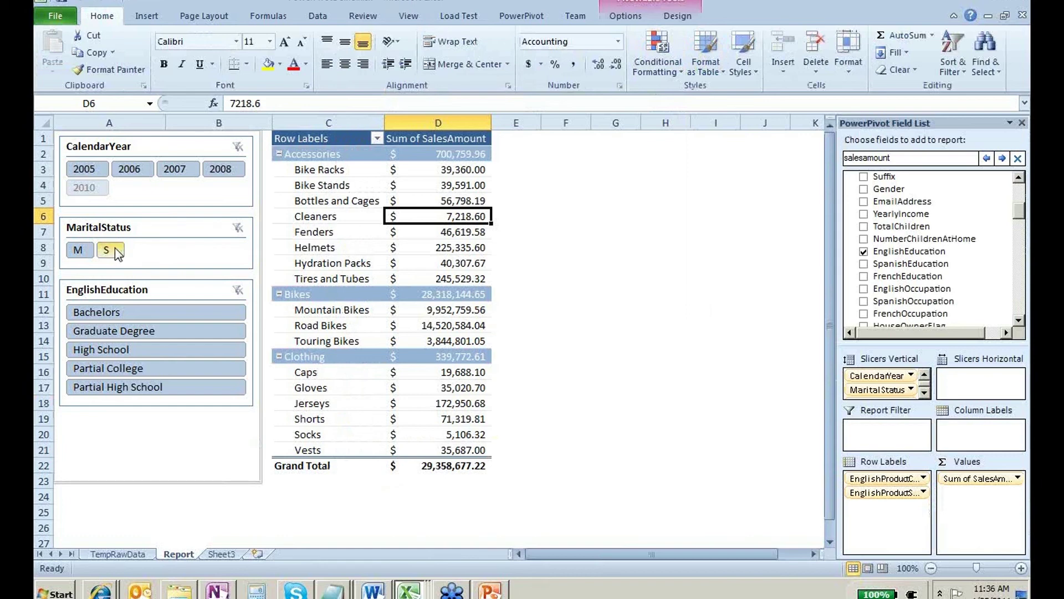
{"action": "left_click", "coordinate": [79, 251]}
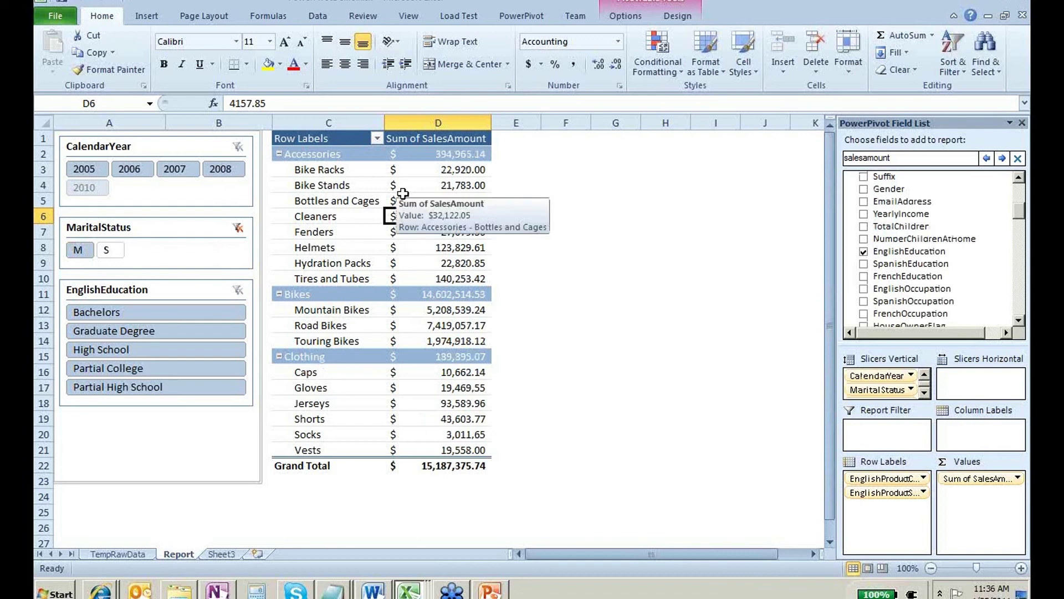
Include both M and S in the MaritalStatus slicer and filter the PivotTable to CalendarYear 2006.
{"action": "left_click", "coordinate": [80, 250]}
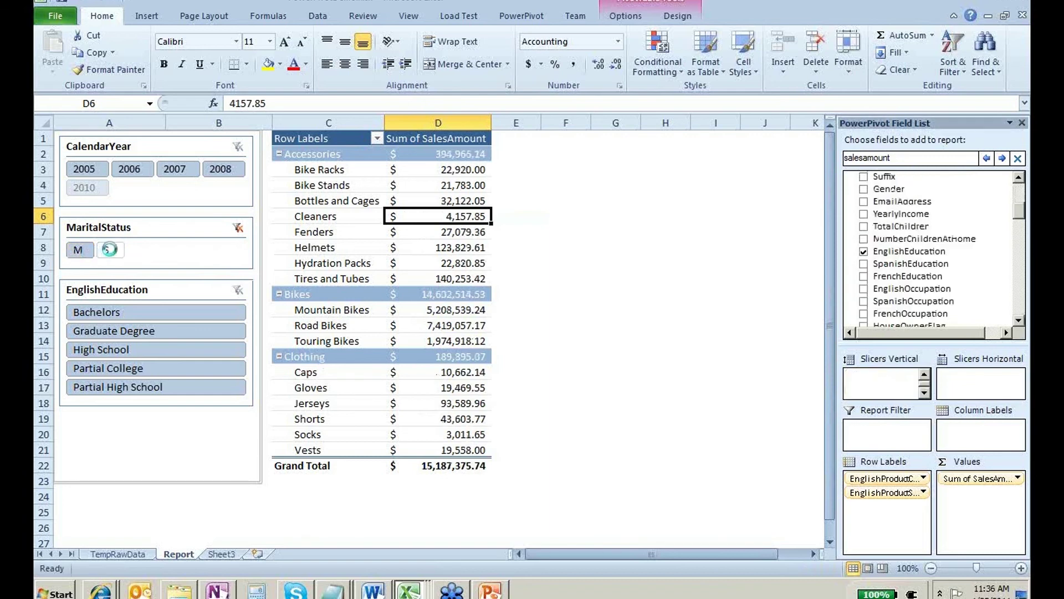
{"action": "left_click", "coordinate": [108, 250], "text": "ctrl"}
{"action": "left_click", "coordinate": [131, 168]}
{"action": "left_click", "coordinate": [166, 168], "text": "ctrl"}
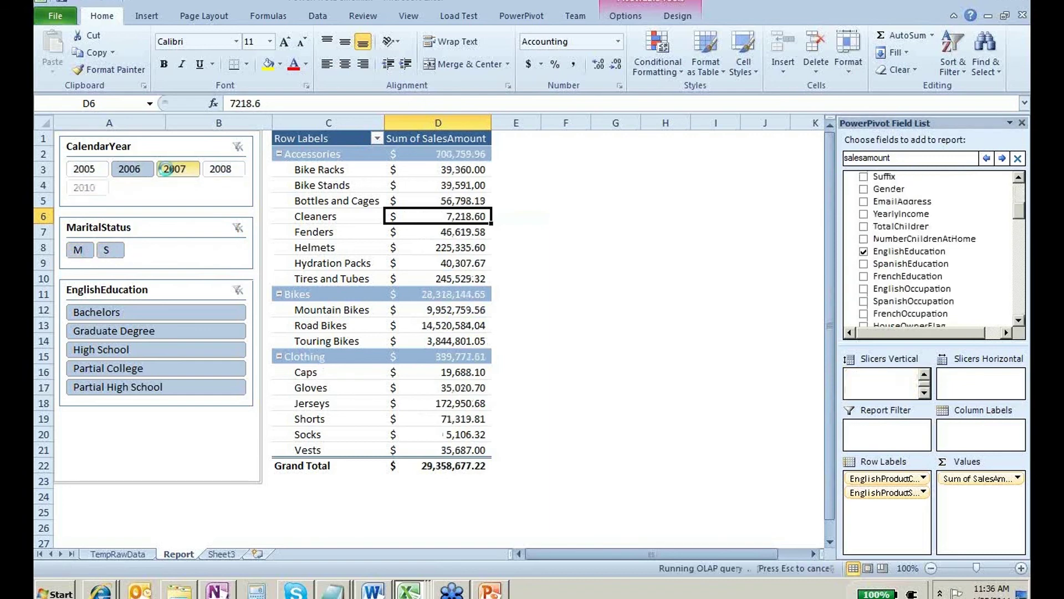
{"action": "left_click", "coordinate": [108, 250]}
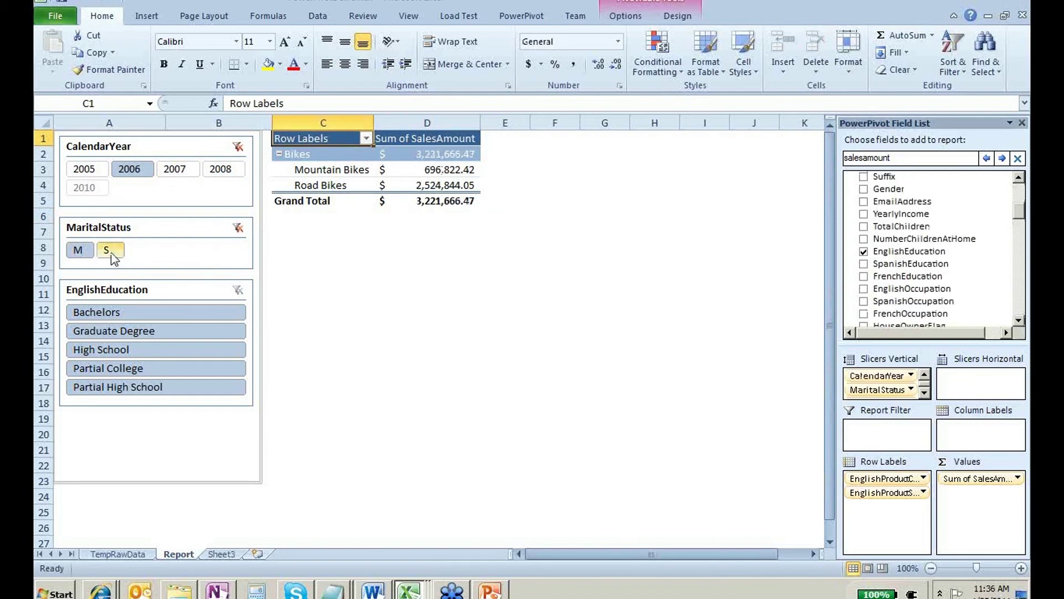
Add 2008 to the CalendarYear slicer selection, and clear that slicer's filter to show all years again.
{"action": "left_click", "coordinate": [166, 168], "text": "ctrl"}
{"action": "left_click", "coordinate": [218, 167], "text": "ctrl"}
{"action": "left_click", "coordinate": [165, 169], "text": "ctrl"}
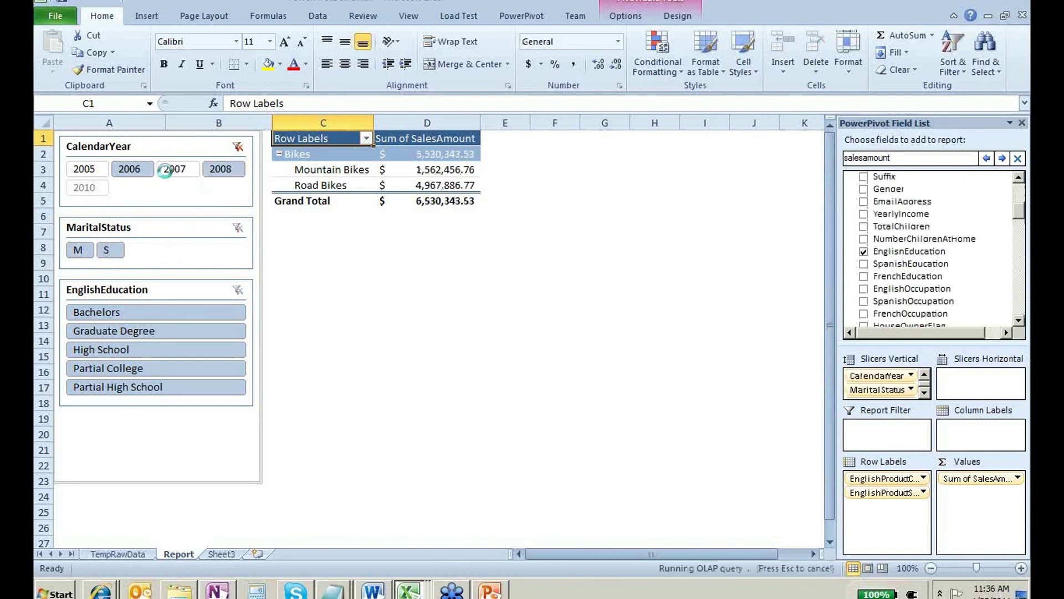
{"action": "left_click", "coordinate": [238, 146]}
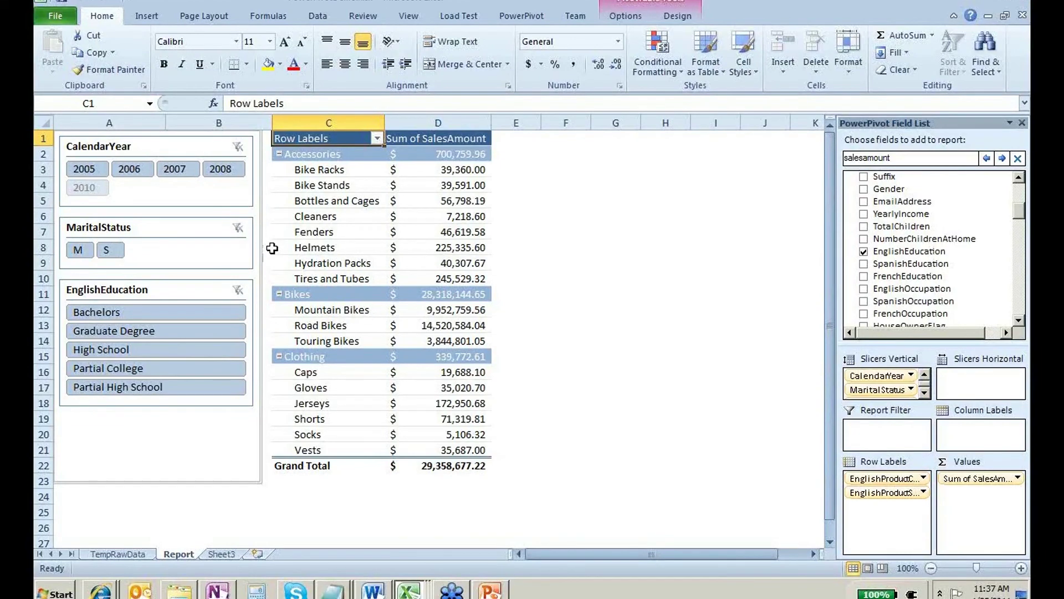
{"action": "mouse_move", "coordinate": [410, 174]}
{"action": "left_click", "coordinate": [101, 591]}
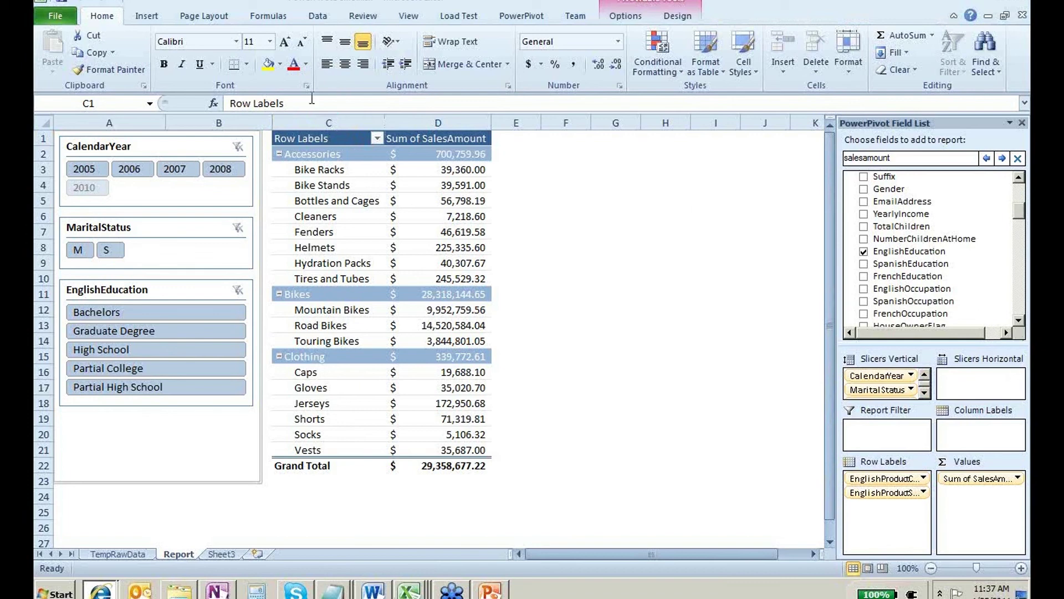
{"action": "left_click", "coordinate": [538, 244]}
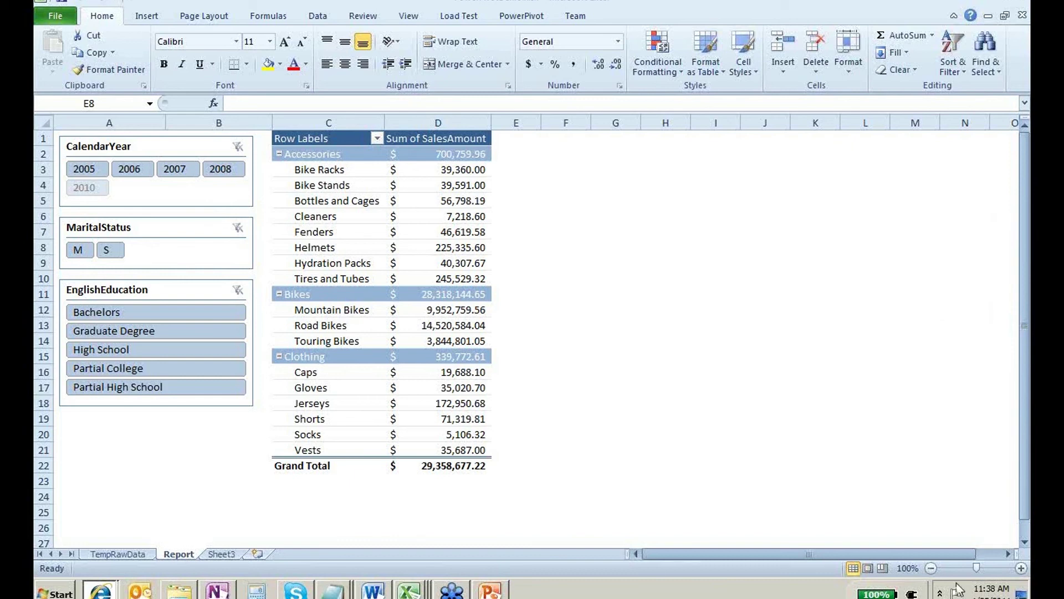
Copy the whole temperature table A1:D121 on the TempRawData worksheet, and widen its Region column to fit the names.
{"action": "left_click", "coordinate": [128, 555]}
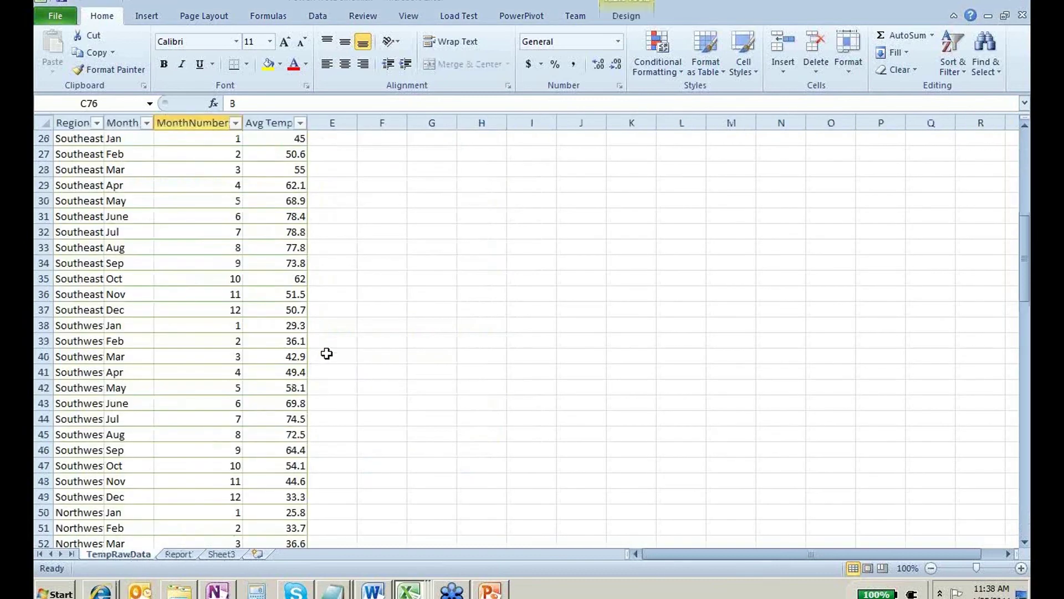
{"action": "scroll", "coordinate": [319, 352], "scroll_direction": "up", "scroll_amount": 5}
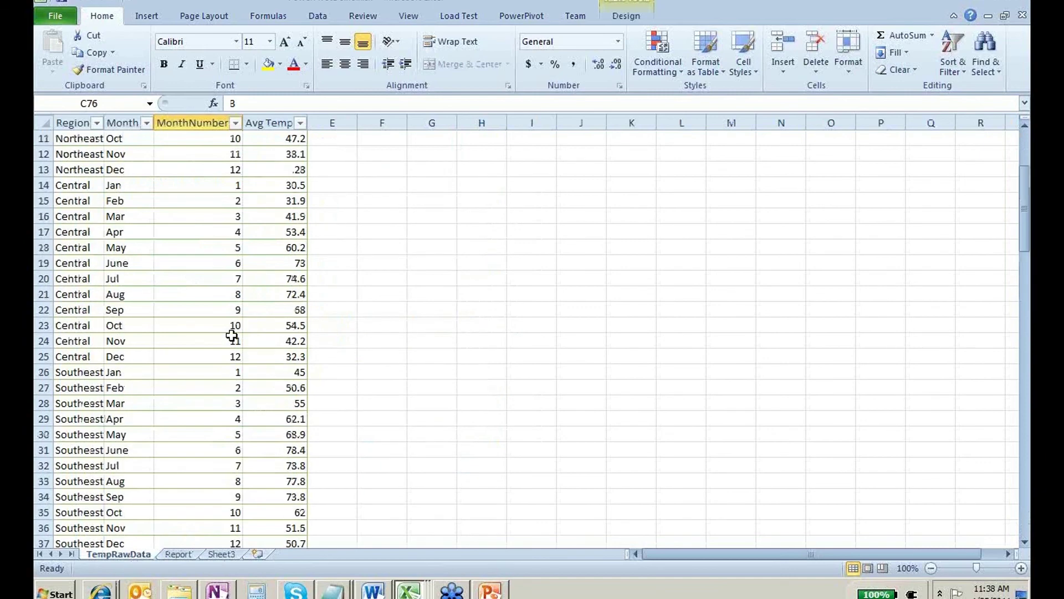
{"action": "scroll", "coordinate": [232, 335], "scroll_direction": "up", "scroll_amount": 4}
{"action": "left_click_drag", "start_coordinate": [77, 138], "coordinate": [232, 358]}
{"action": "scroll", "coordinate": [232, 373], "scroll_direction": "down", "scroll_amount": 19}
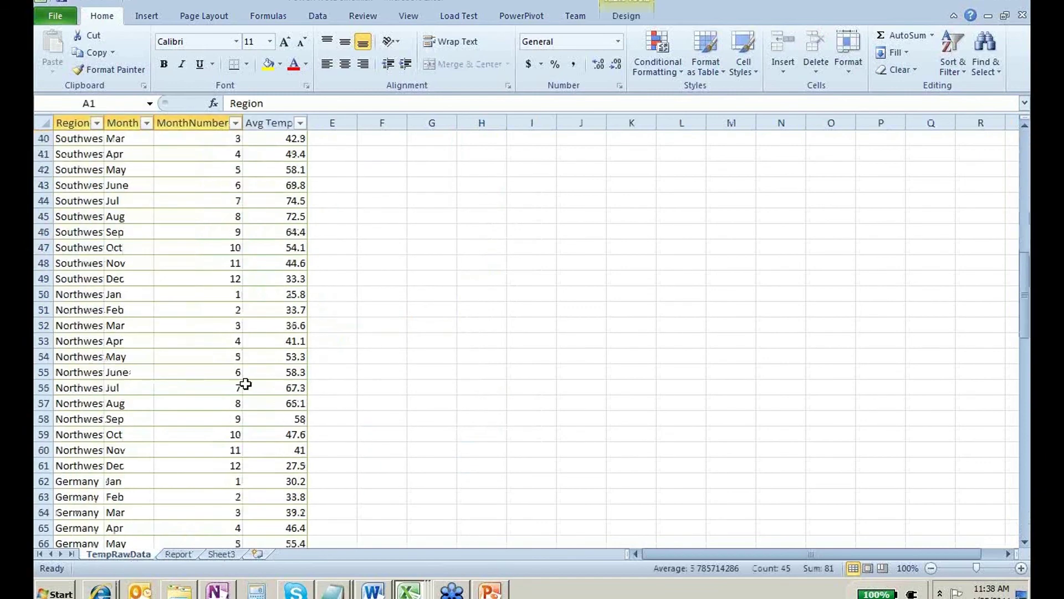
{"action": "scroll", "coordinate": [266, 330], "scroll_direction": "down", "scroll_amount": 20}
{"action": "scroll", "coordinate": [277, 330], "scroll_direction": "up", "scroll_amount": 3}
{"action": "left_click", "coordinate": [280, 326], "text": "shift"}
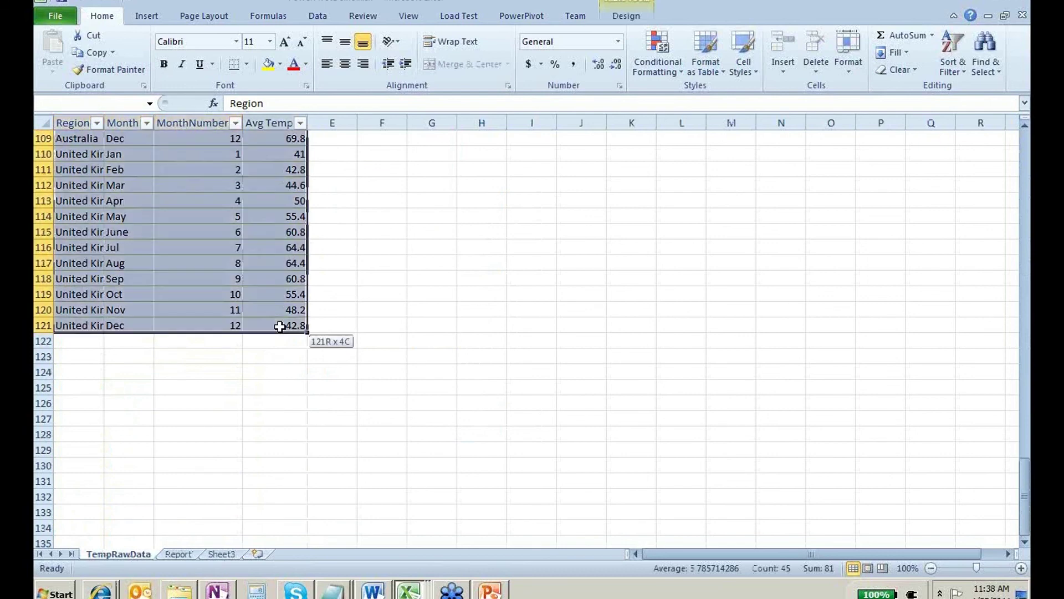
{"action": "key", "text": "ctrl+c"}
{"action": "scroll", "coordinate": [216, 316], "scroll_direction": "up", "scroll_amount": 9}
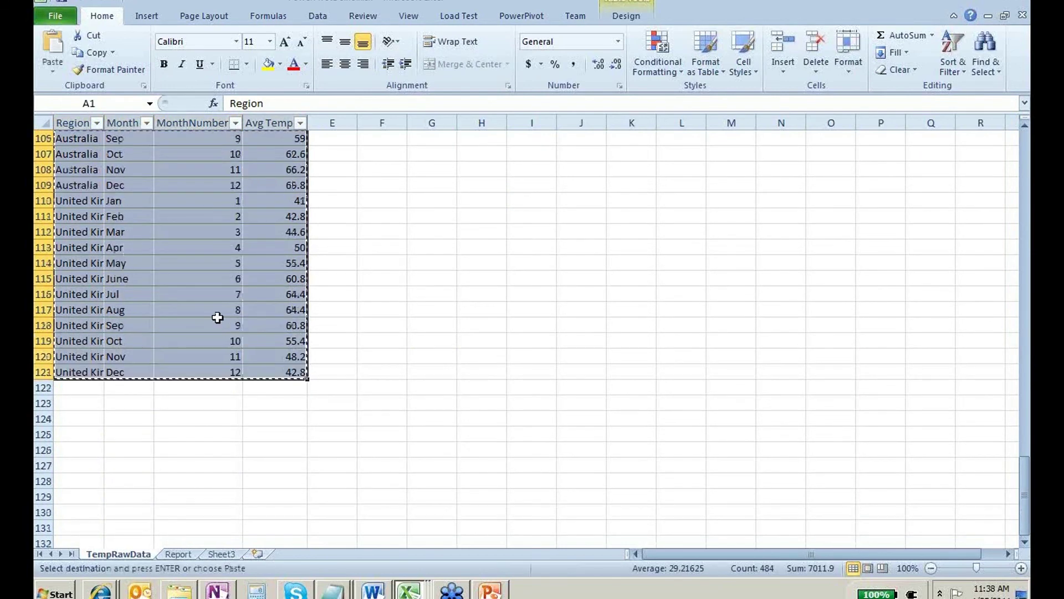
{"action": "scroll", "coordinate": [189, 325], "scroll_direction": "up", "scroll_amount": 20}
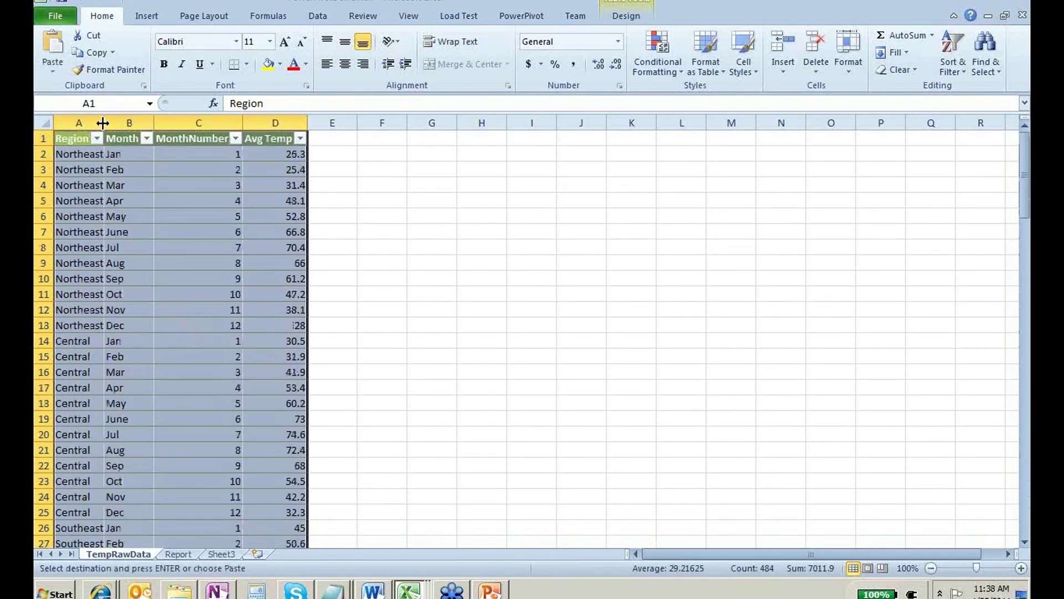
{"action": "left_click_drag", "start_coordinate": [103, 123], "coordinate": [158, 123]}
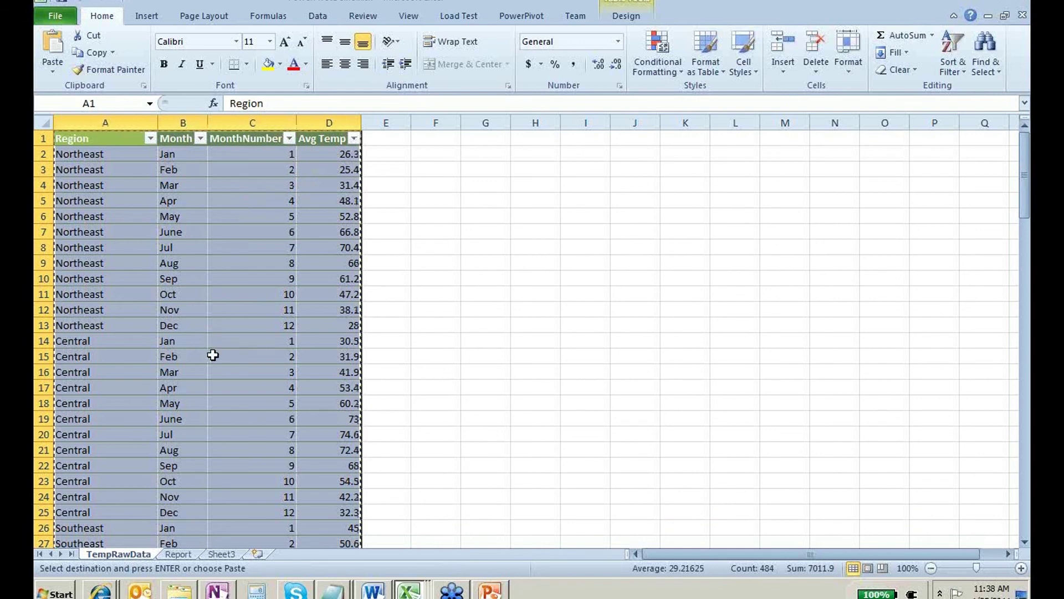
Paste the copied temperature data into the PowerPivot window as a new table named Temps, using the first row as column headers.
{"action": "left_click", "coordinate": [183, 556]}
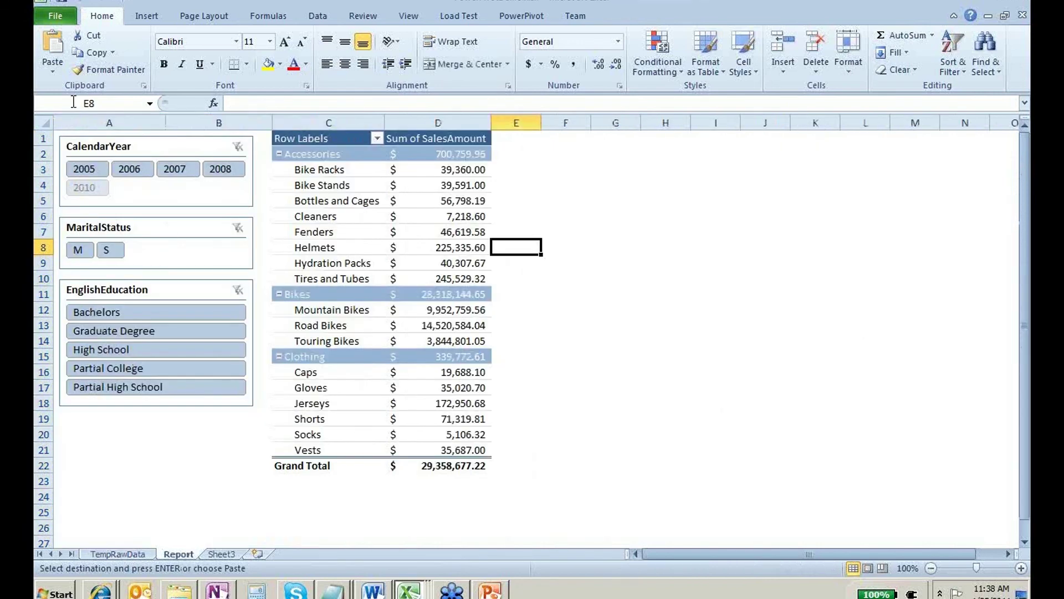
{"action": "left_click", "coordinate": [521, 15]}
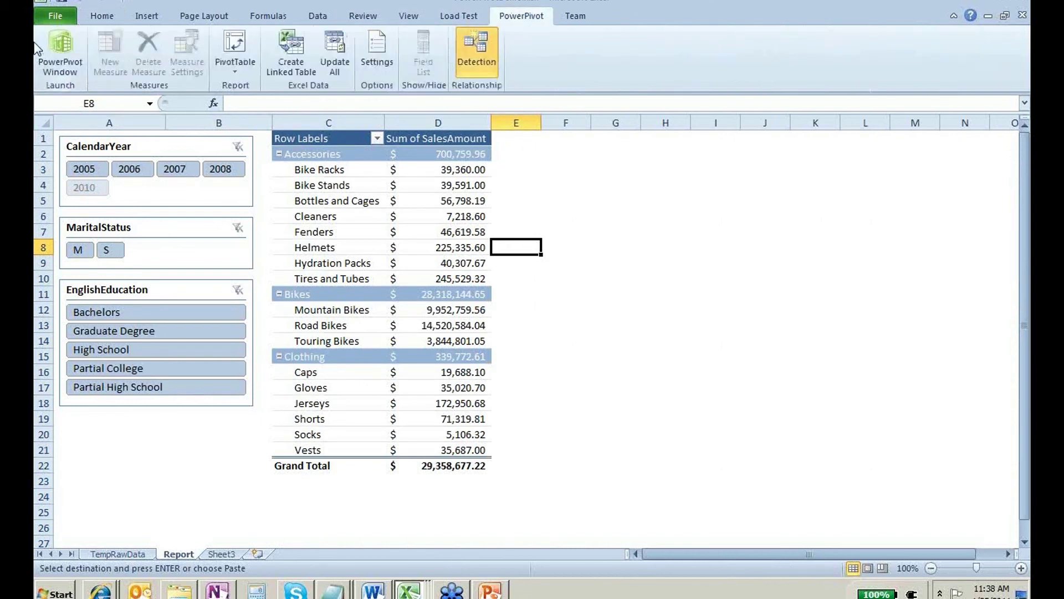
{"action": "left_click", "coordinate": [61, 50]}
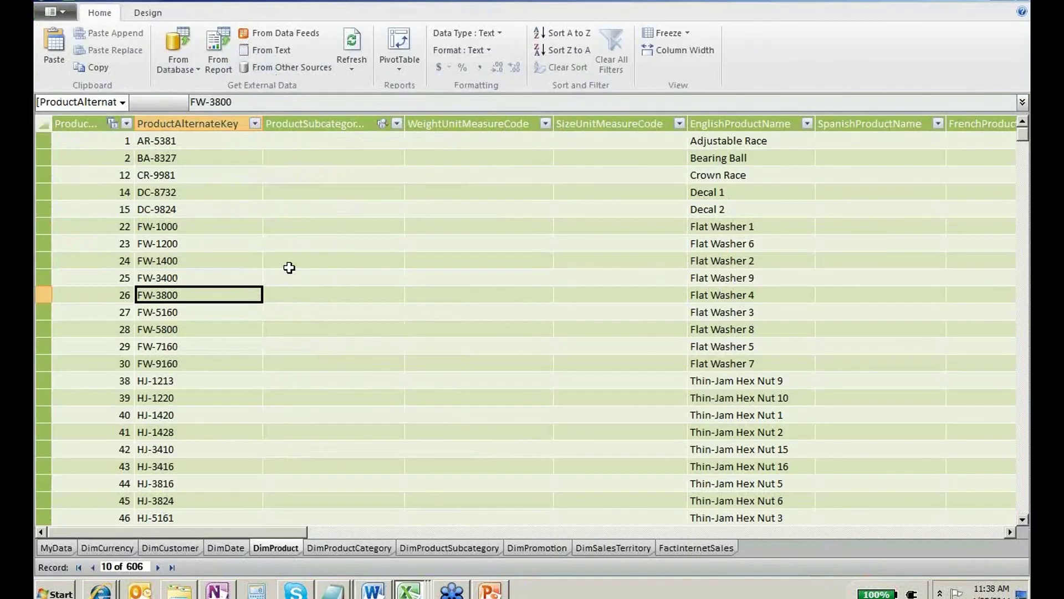
{"action": "left_click", "coordinate": [55, 54]}
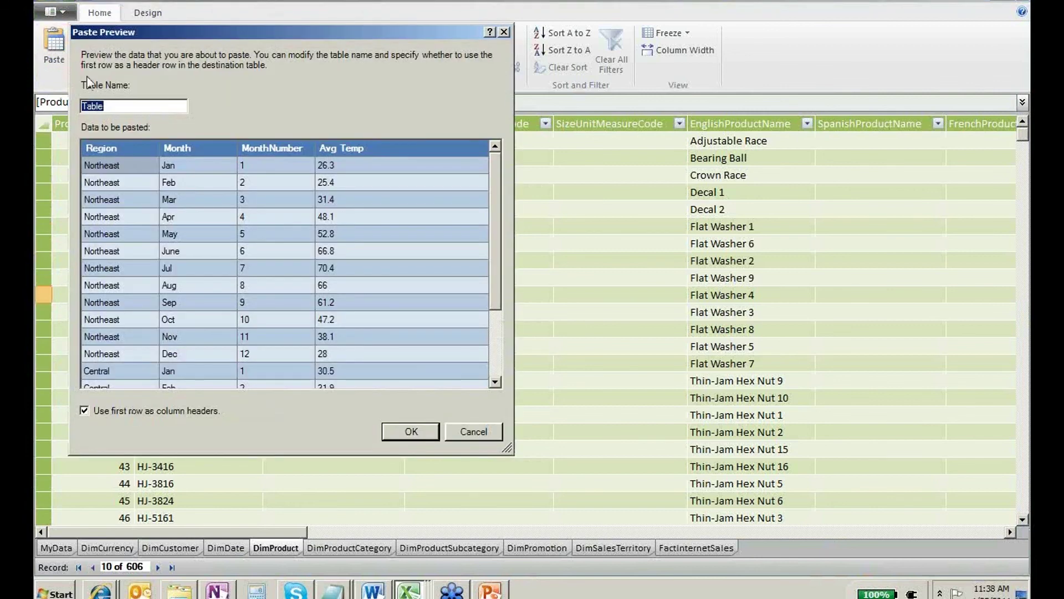
{"action": "type", "text": "Temps"}
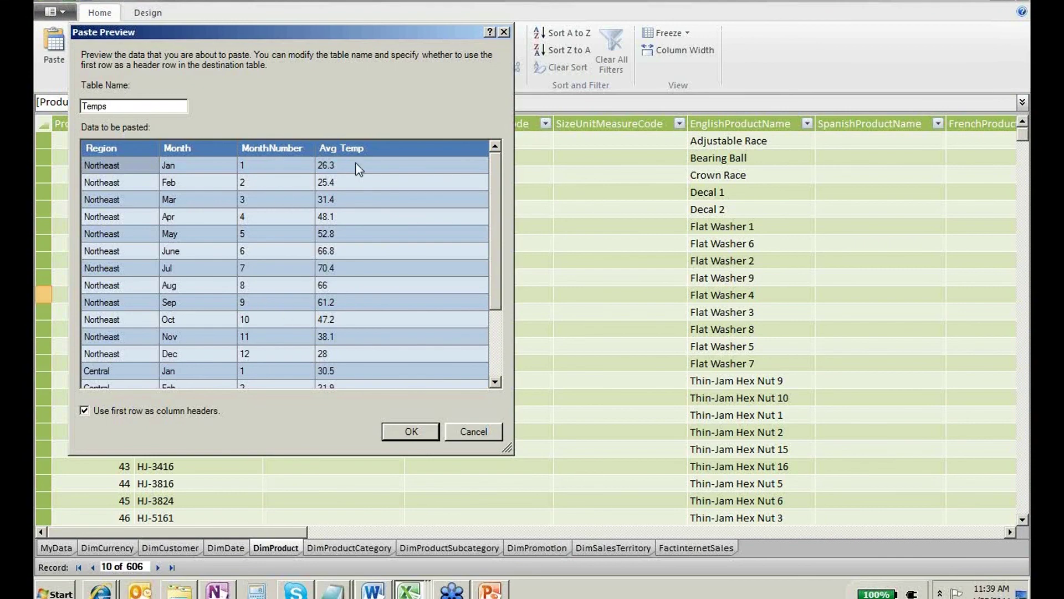
{"action": "scroll", "coordinate": [501, 240], "scroll_direction": "down", "scroll_amount": 2}
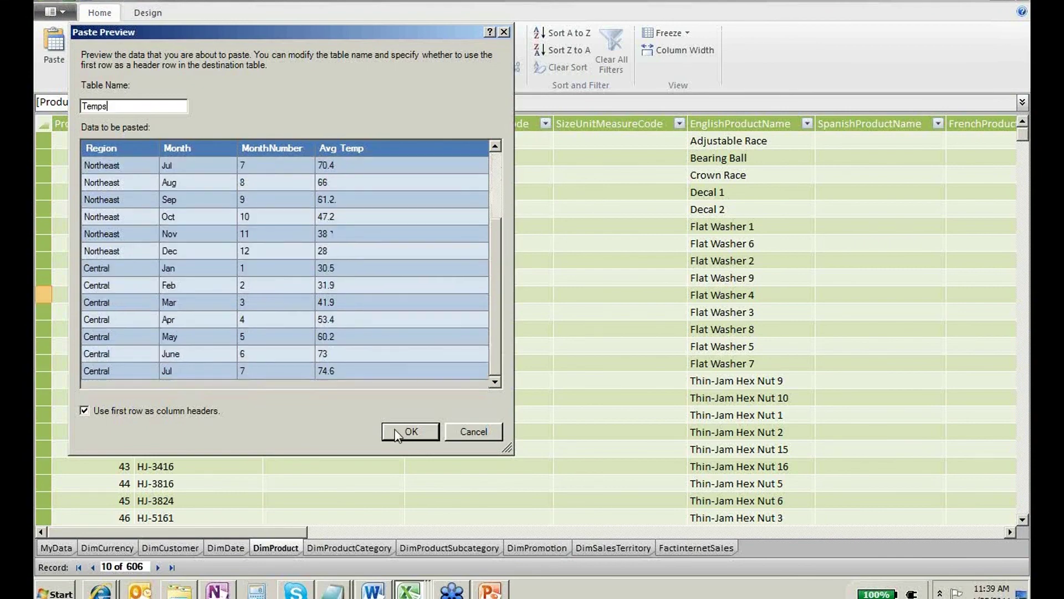
{"action": "left_click", "coordinate": [395, 430]}
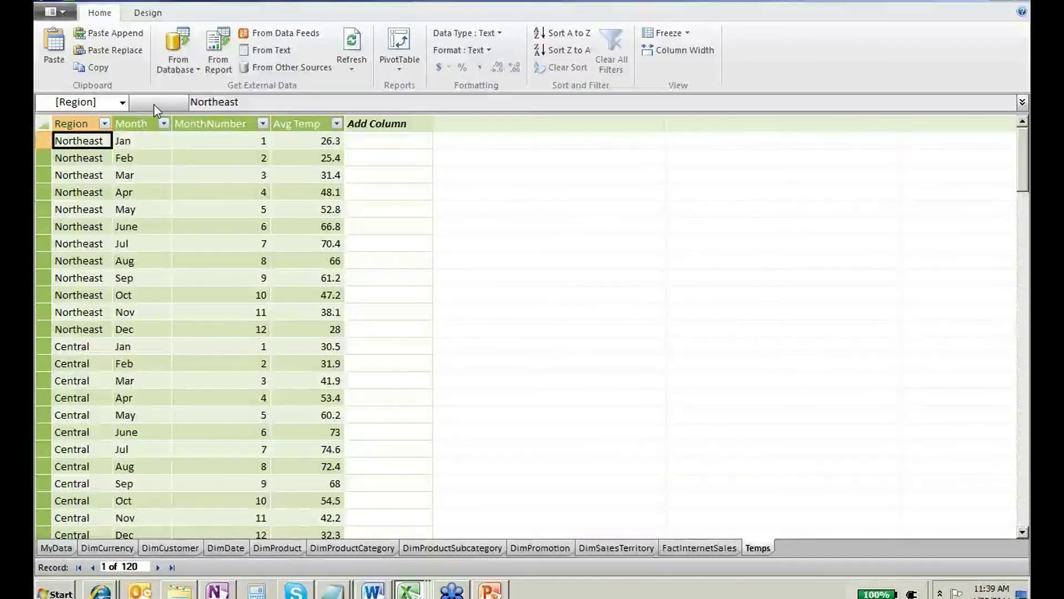
Return to the PivotTable on the Report worksheet and refresh its PowerPivot field list with the modified data.
{"action": "left_click", "coordinate": [1022, 3]}
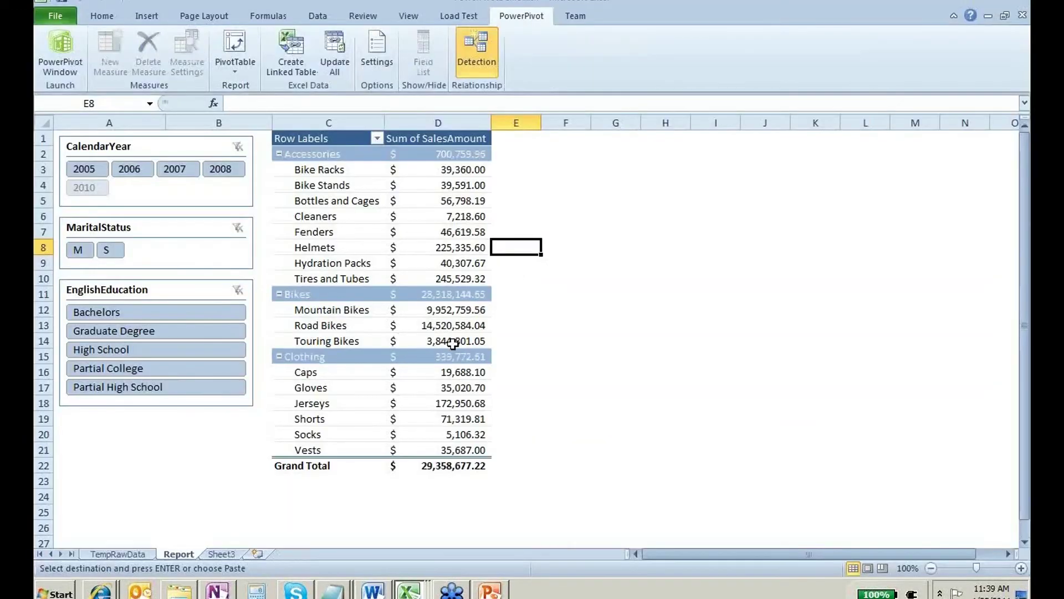
{"action": "left_click", "coordinate": [467, 293]}
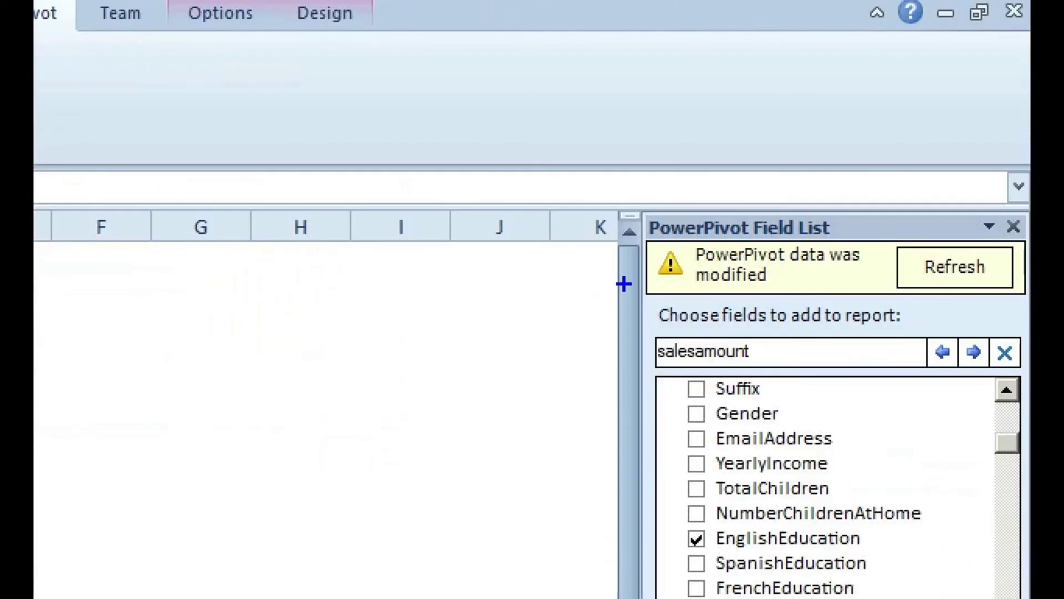
{"action": "left_click_drag", "start_coordinate": [827, 147], "coordinate": [716, 146]}
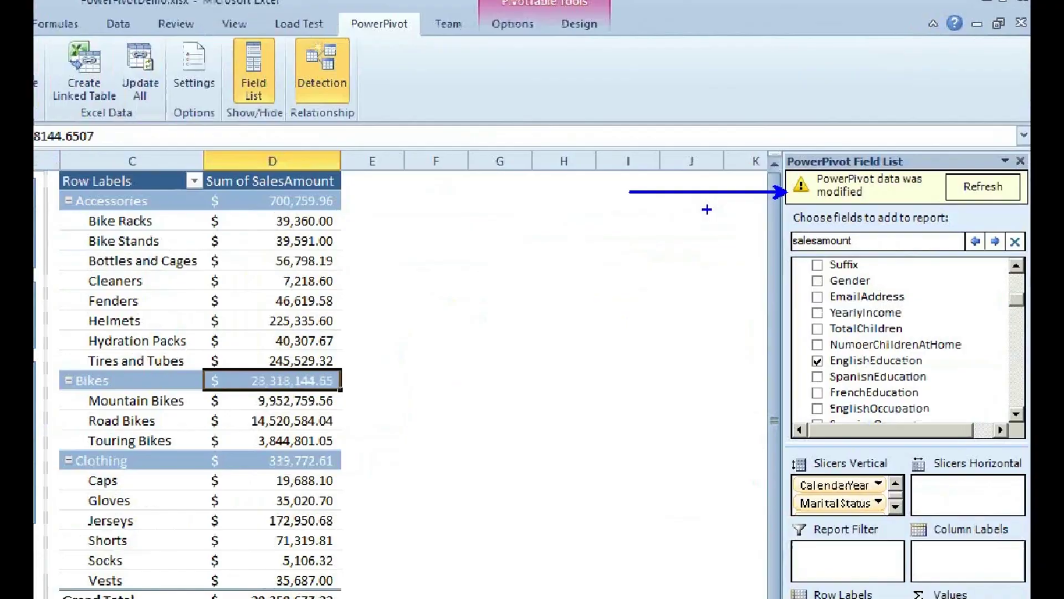
{"action": "left_click", "coordinate": [983, 186]}
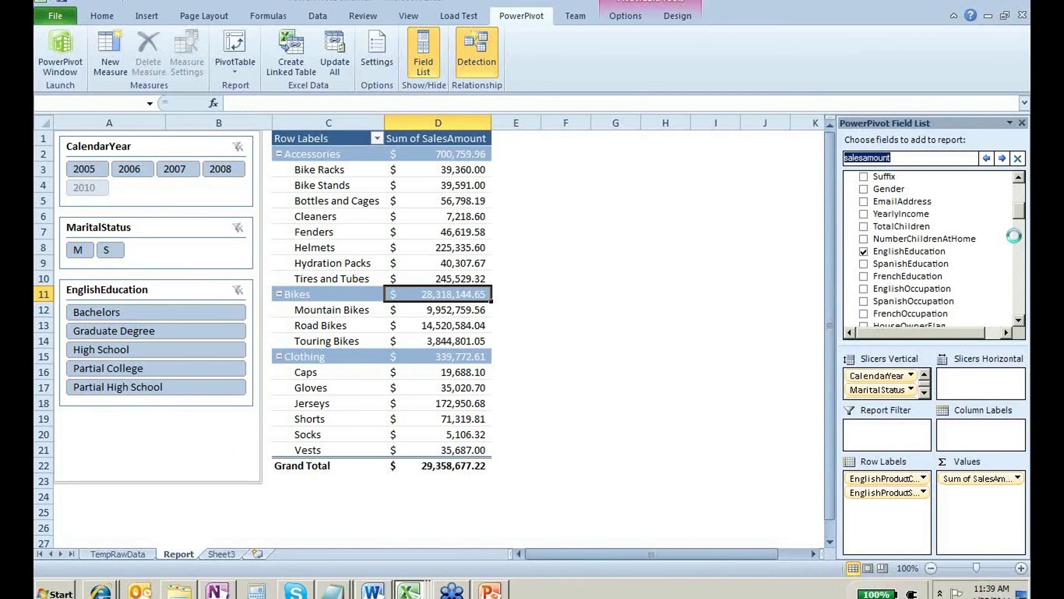
Add Avg Temp from the Temps table as a horizontal slicer for the PivotTable.
{"action": "scroll", "coordinate": [1019, 320], "scroll_direction": "down", "scroll_amount": 10}
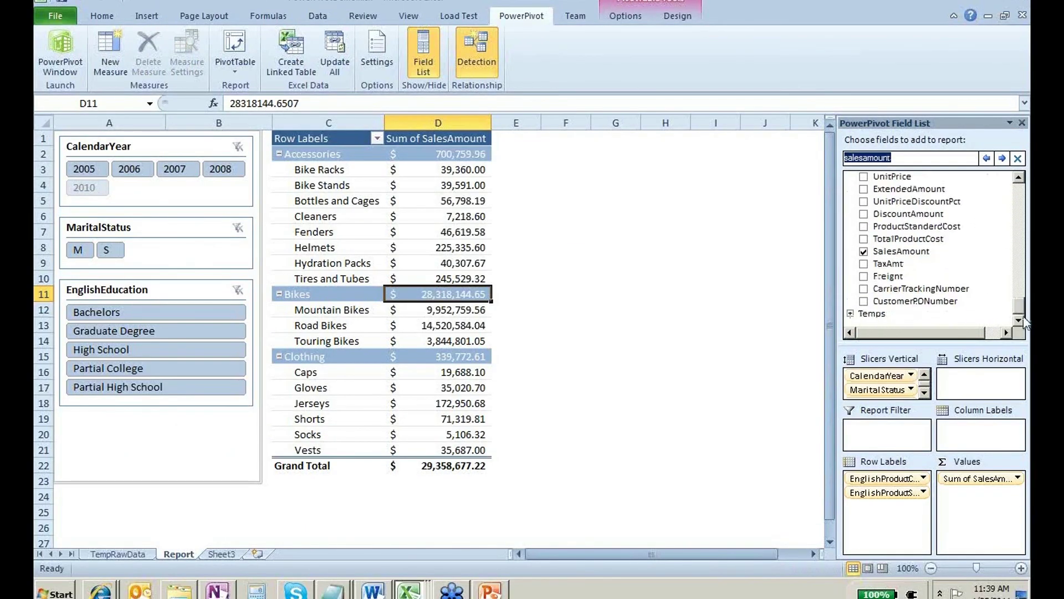
{"action": "left_click", "coordinate": [851, 313]}
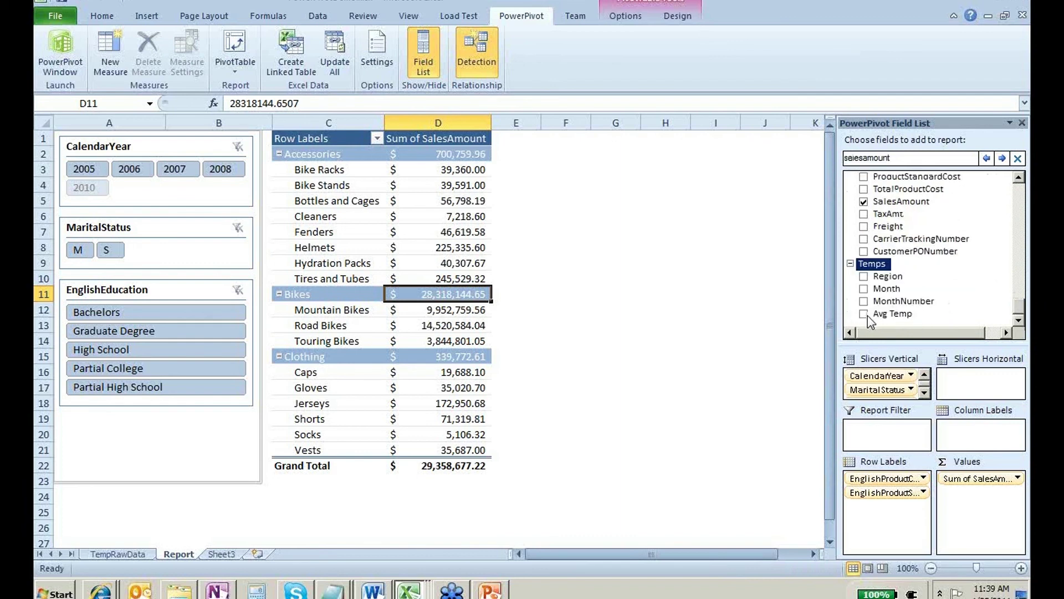
{"action": "left_click_drag", "start_coordinate": [867, 315], "coordinate": [968, 374]}
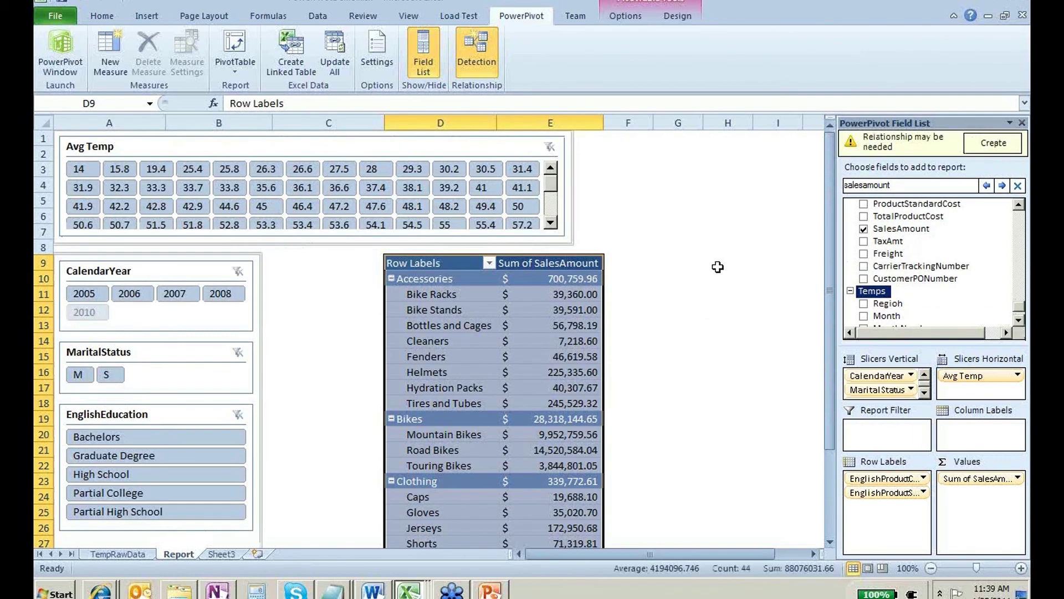
Try to detect and create the relationship for the Temps data automatically from the PivotTable's field list.
{"action": "left_click", "coordinate": [576, 310]}
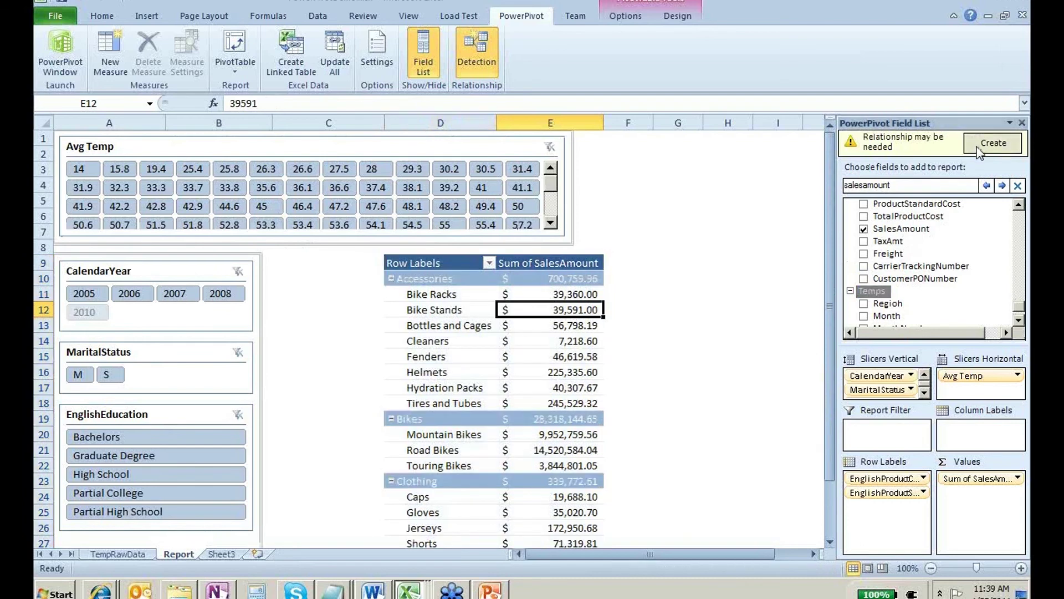
{"action": "left_click", "coordinate": [980, 152]}
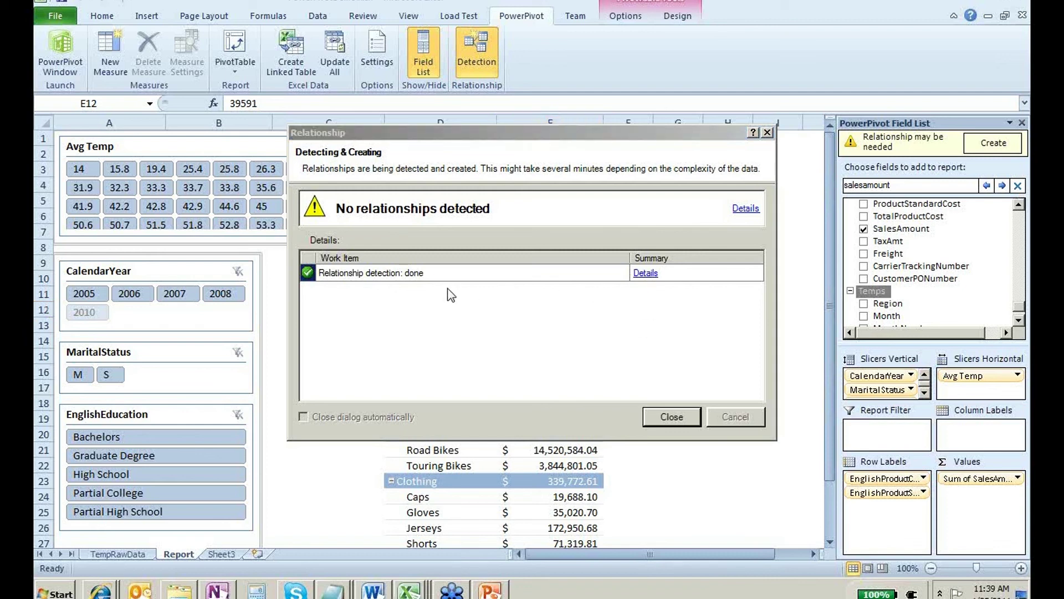
{"action": "left_click", "coordinate": [671, 417]}
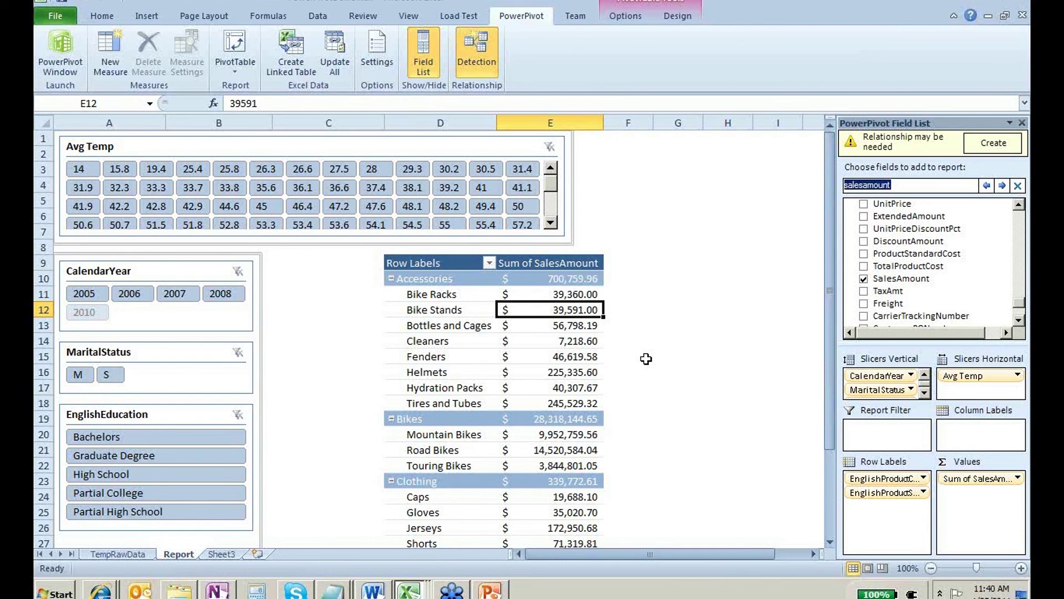
Examine the Temps table and the columns of the FactInternetSales table in the PowerPivot window for fields that could relate them.
{"action": "left_click", "coordinate": [60, 51]}
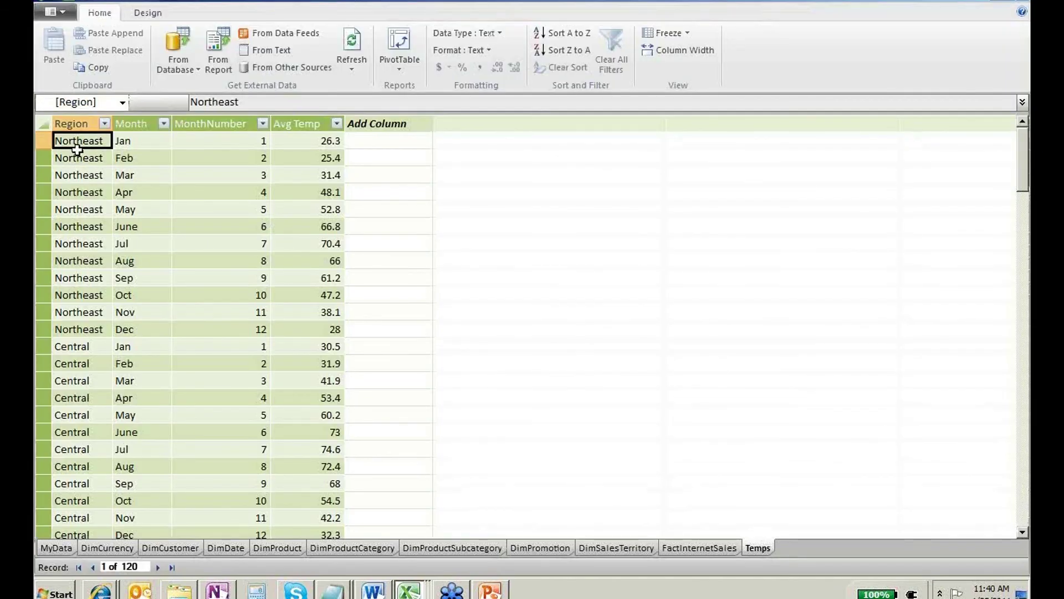
{"action": "left_click", "coordinate": [677, 546]}
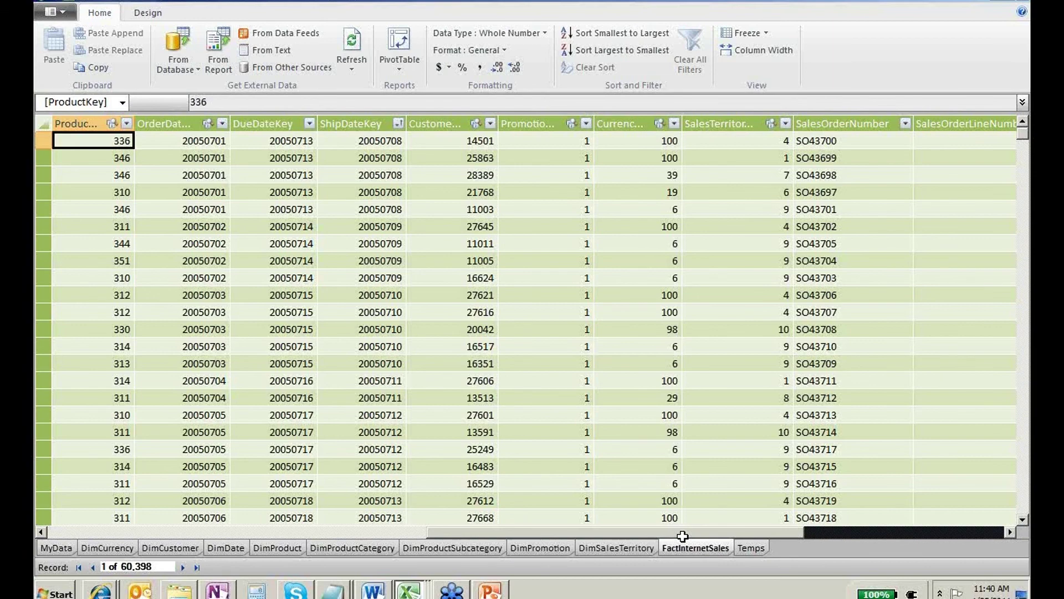
{"action": "left_click", "coordinate": [683, 534]}
{"action": "left_click_drag", "start_coordinate": [682, 534], "coordinate": [862, 533]}
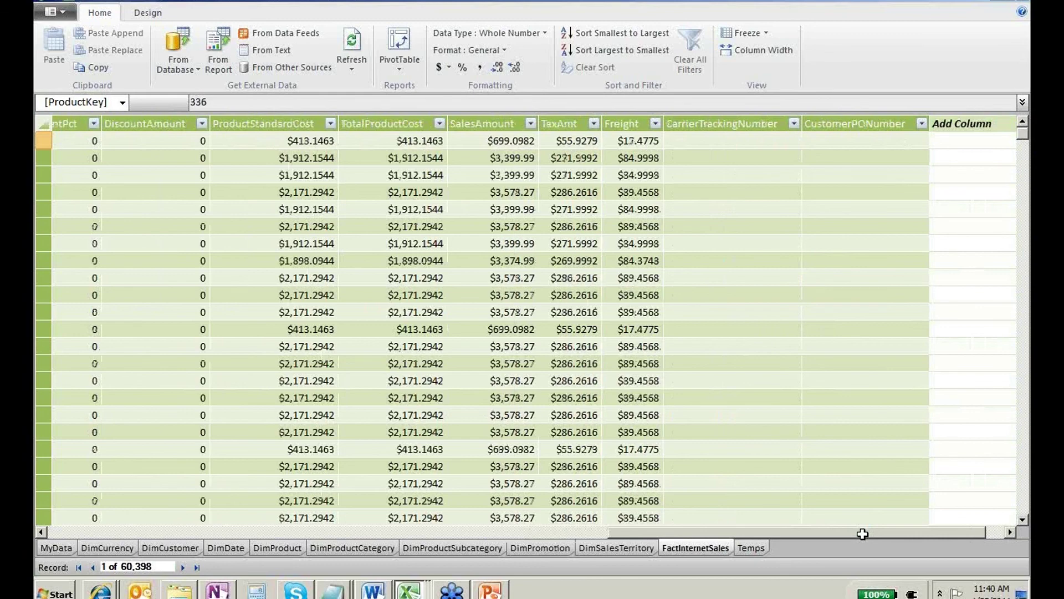
{"action": "left_click_drag", "start_coordinate": [862, 533], "coordinate": [398, 556]}
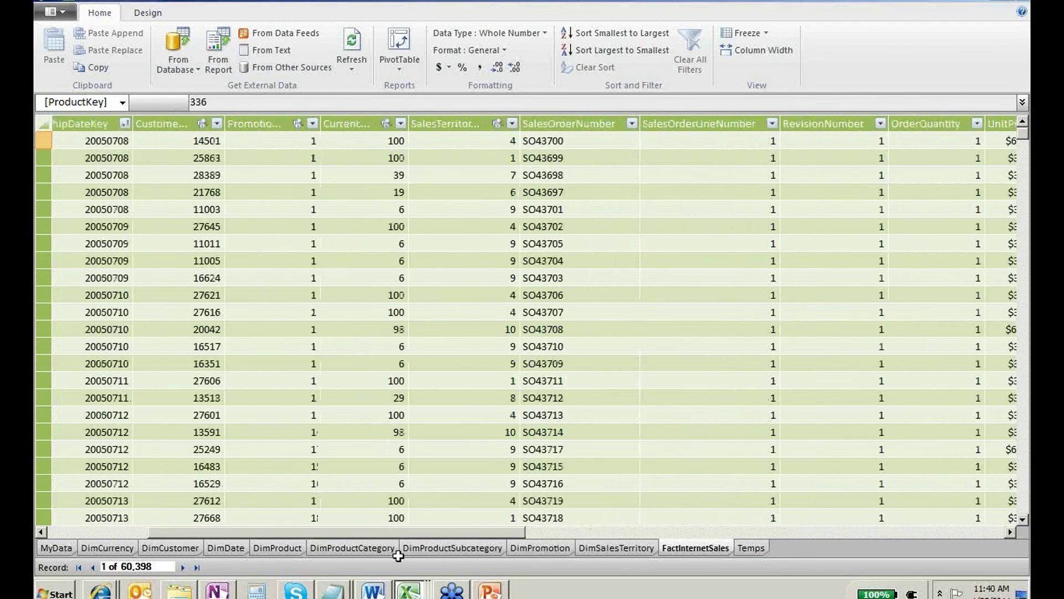
Trace the SalesTerritoryKey column of FactInternetSales to its related DimSalesTerritory table and examine the SalesTerritoryRegion column.
{"action": "left_click", "coordinate": [551, 143]}
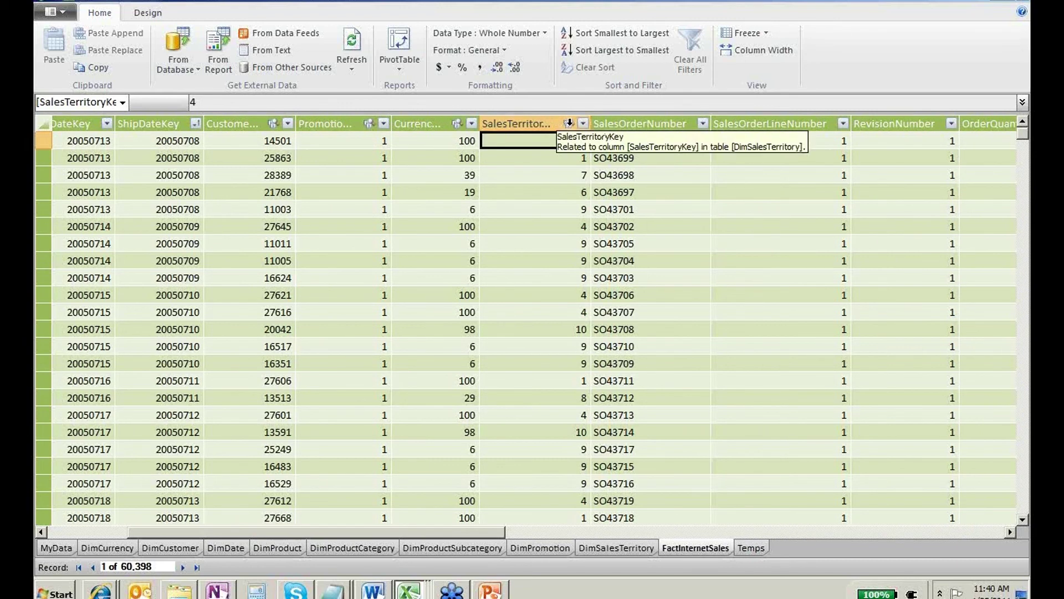
{"action": "left_click", "coordinate": [568, 123]}
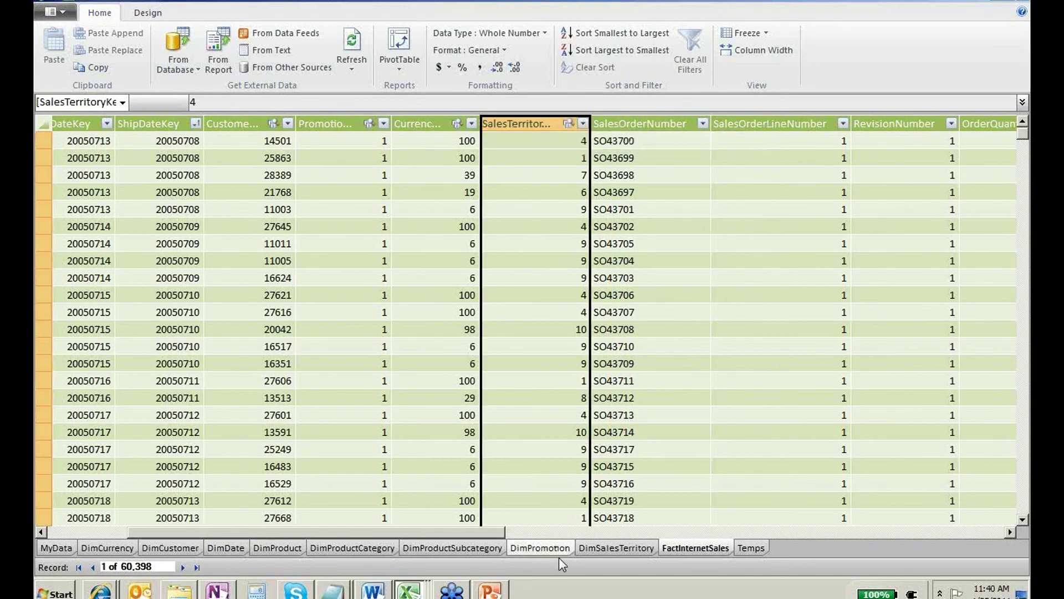
{"action": "left_click", "coordinate": [619, 550]}
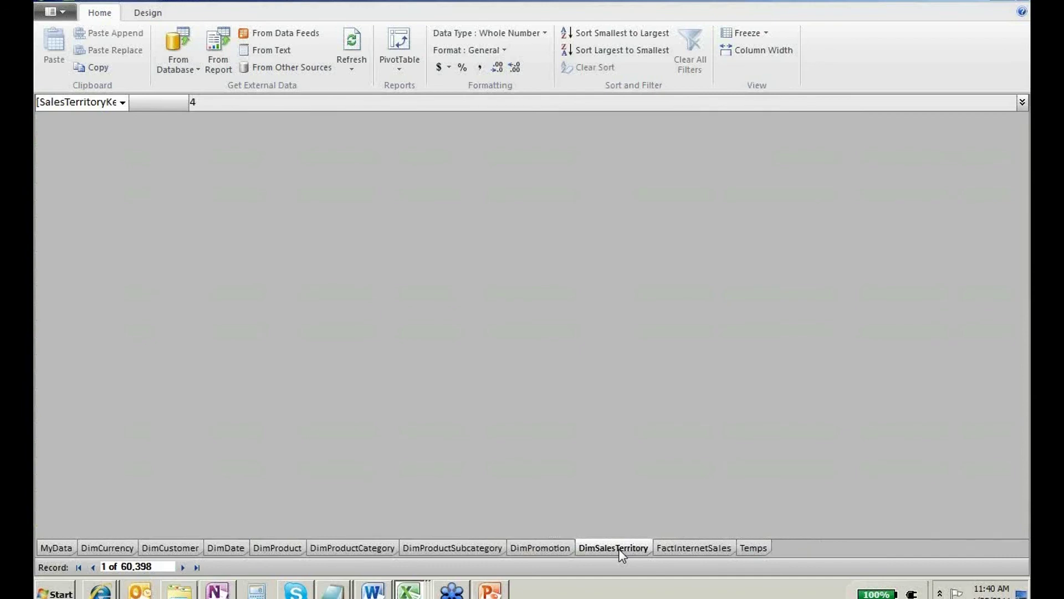
{"action": "left_click", "coordinate": [369, 159]}
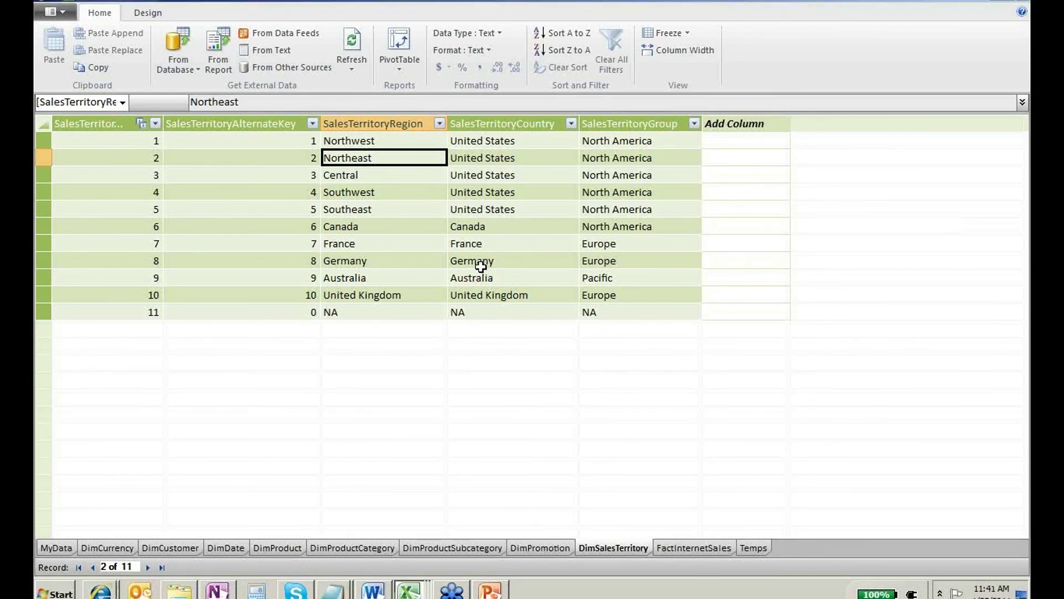
Examine the OrderDateKey column of FactInternetSales and the DimDate table's columns for month information.
{"action": "left_click", "coordinate": [678, 549]}
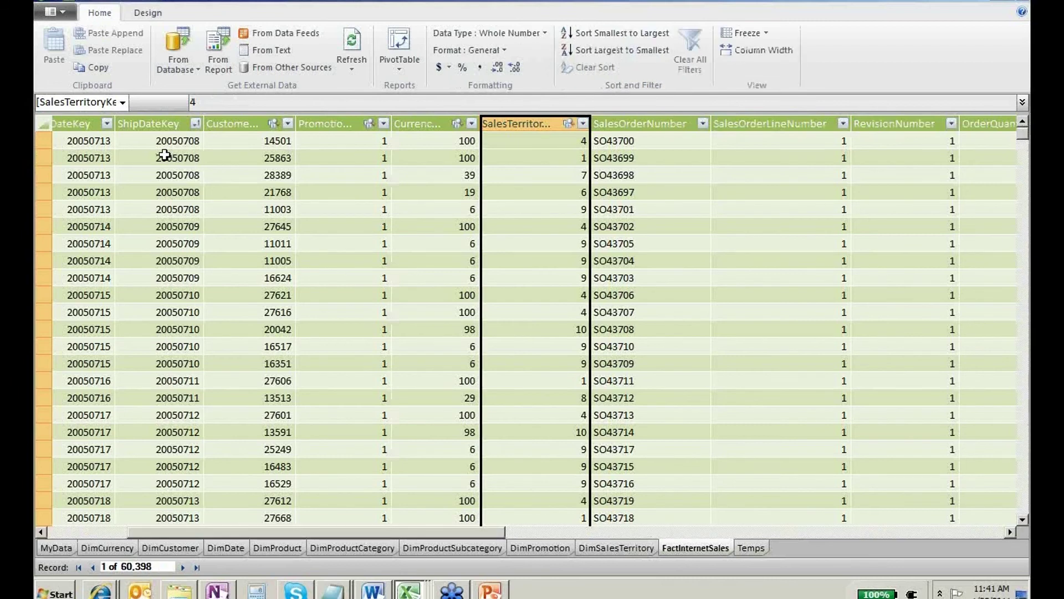
{"action": "left_click", "coordinate": [71, 157]}
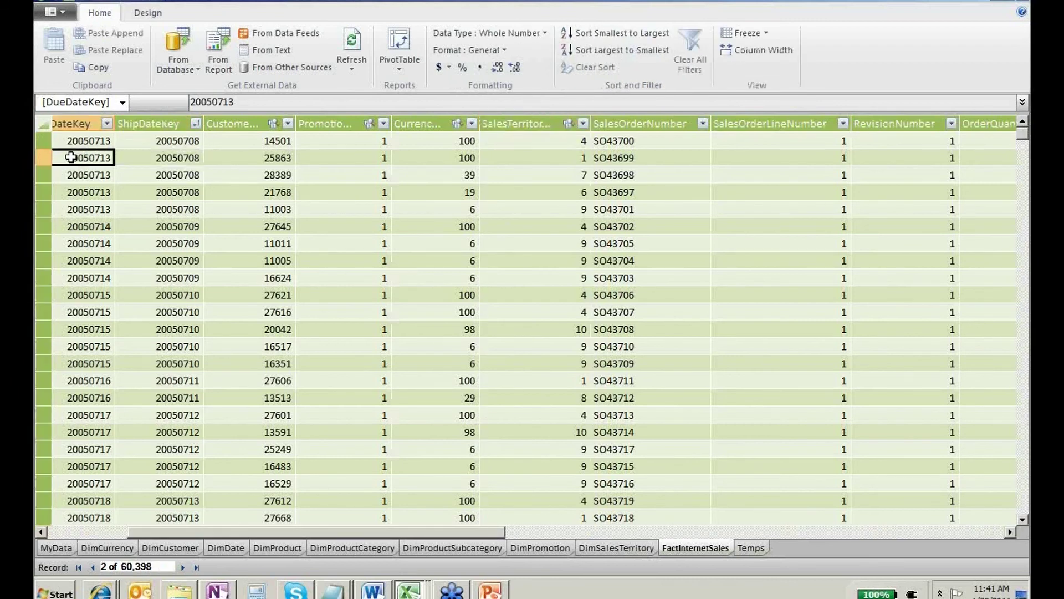
{"action": "scroll", "coordinate": [35, 163], "scroll_direction": "left", "scroll_amount": 1}
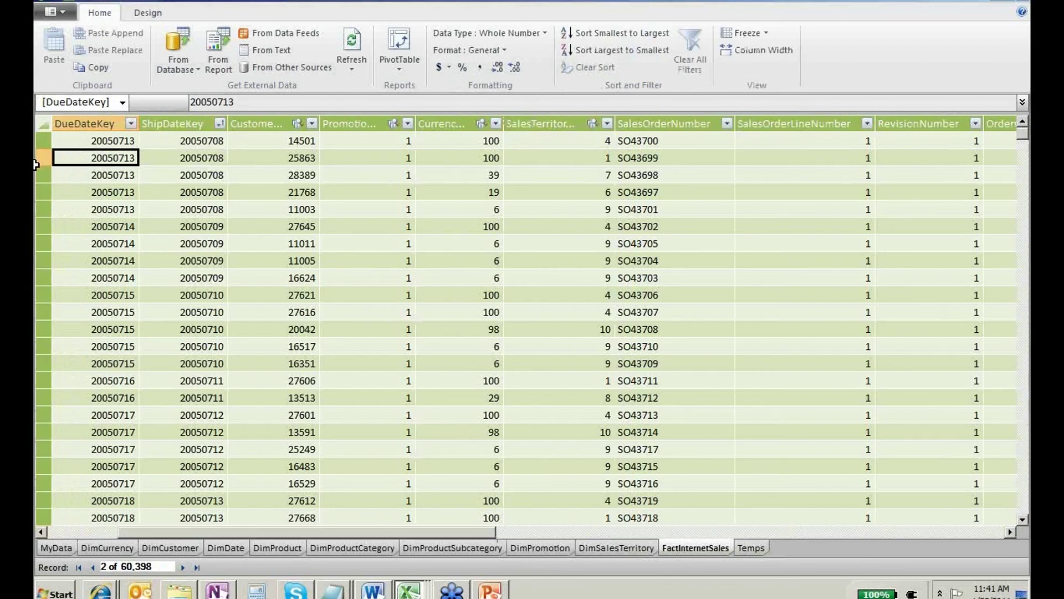
{"action": "key", "text": "Left"}
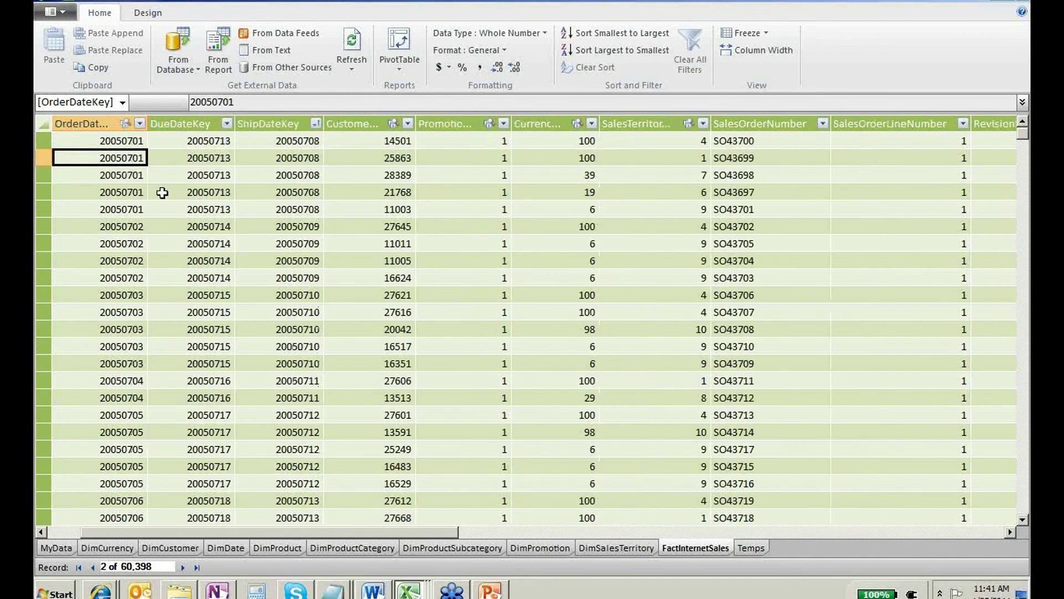
{"action": "left_click", "coordinate": [232, 544]}
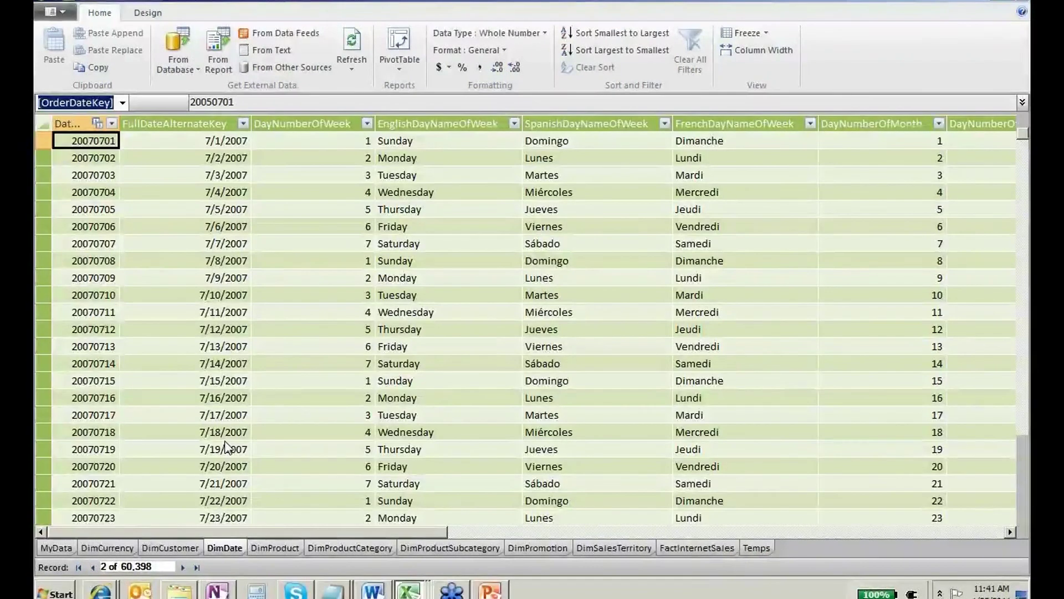
{"action": "left_click", "coordinate": [861, 191]}
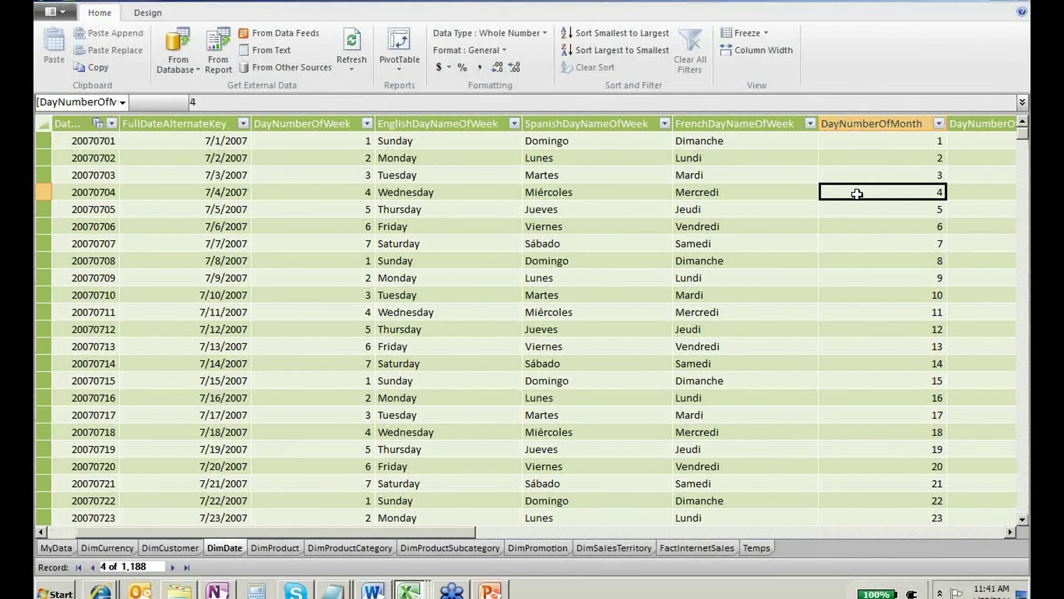
{"action": "key", "text": "Right"}
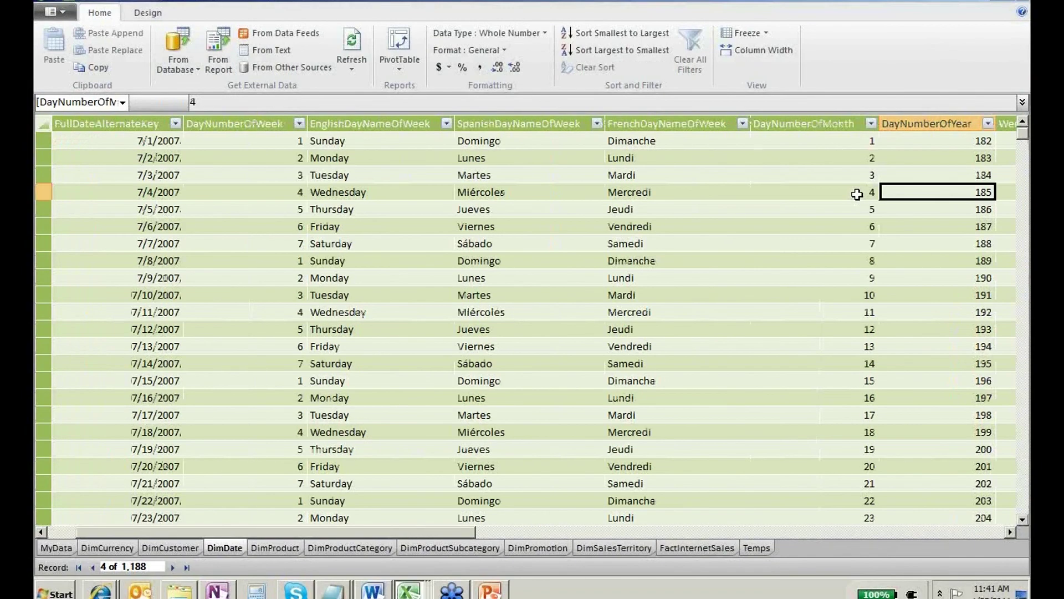
{"action": "key", "text": "Right"}
{"action": "key", "text": "Right"}
{"action": "key", "text": "Right"}
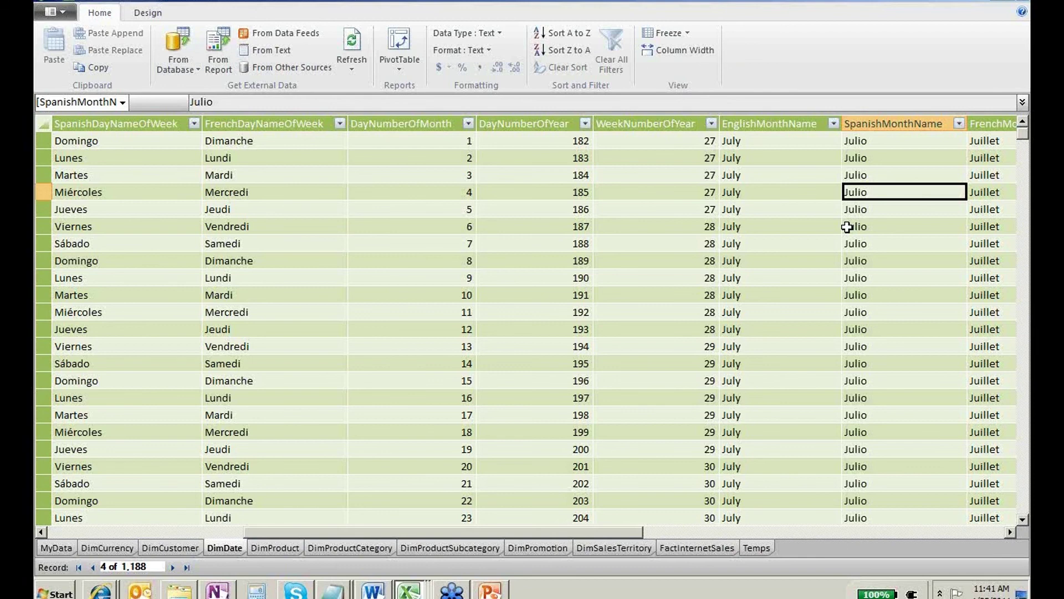
Add a calculated column to the Temps table with the formula =Temps[Region]&Temps[MonthNumber].
{"action": "left_click", "coordinate": [757, 548]}
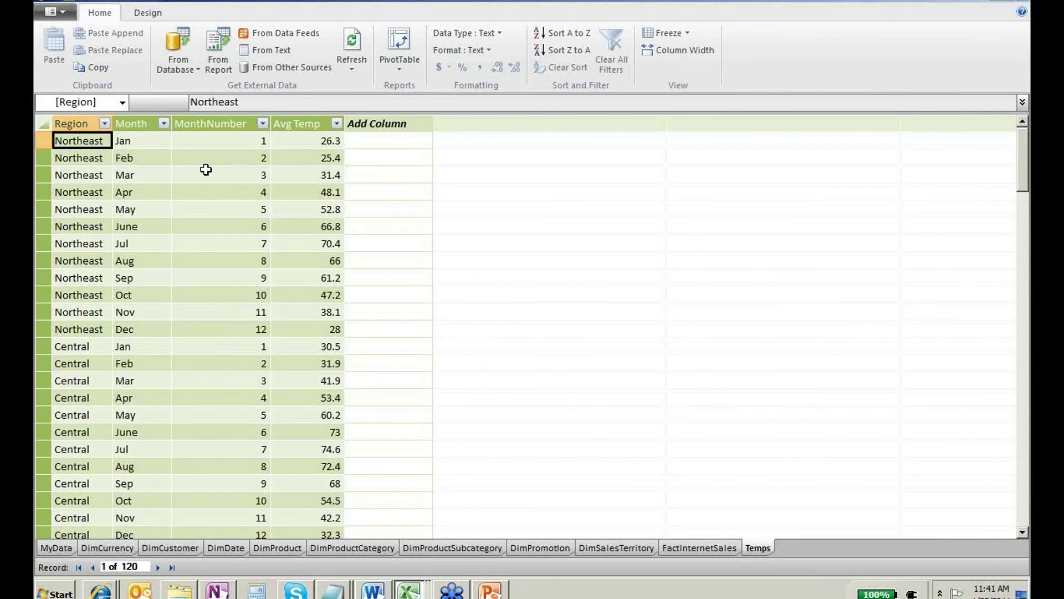
{"action": "left_click", "coordinate": [354, 158]}
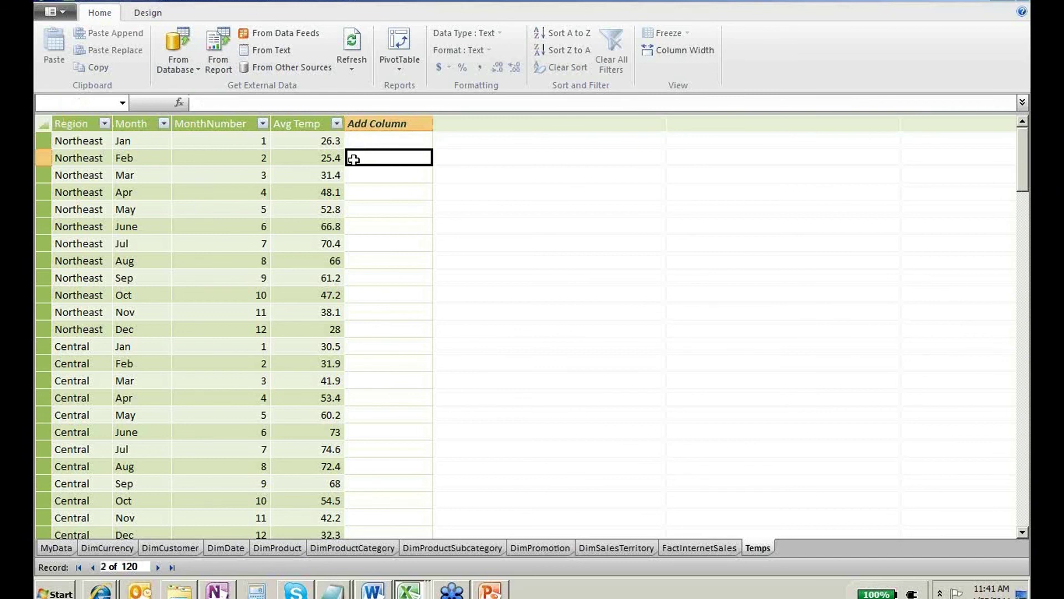
{"action": "left_click", "coordinate": [81, 159]}
{"action": "left_click", "coordinate": [221, 161]}
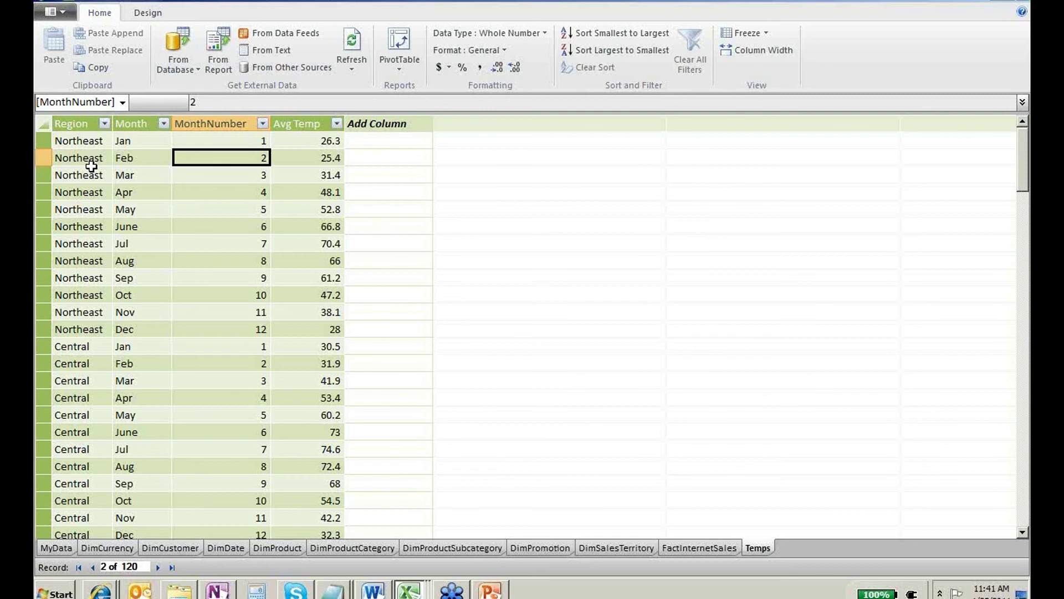
{"action": "left_click", "coordinate": [400, 139]}
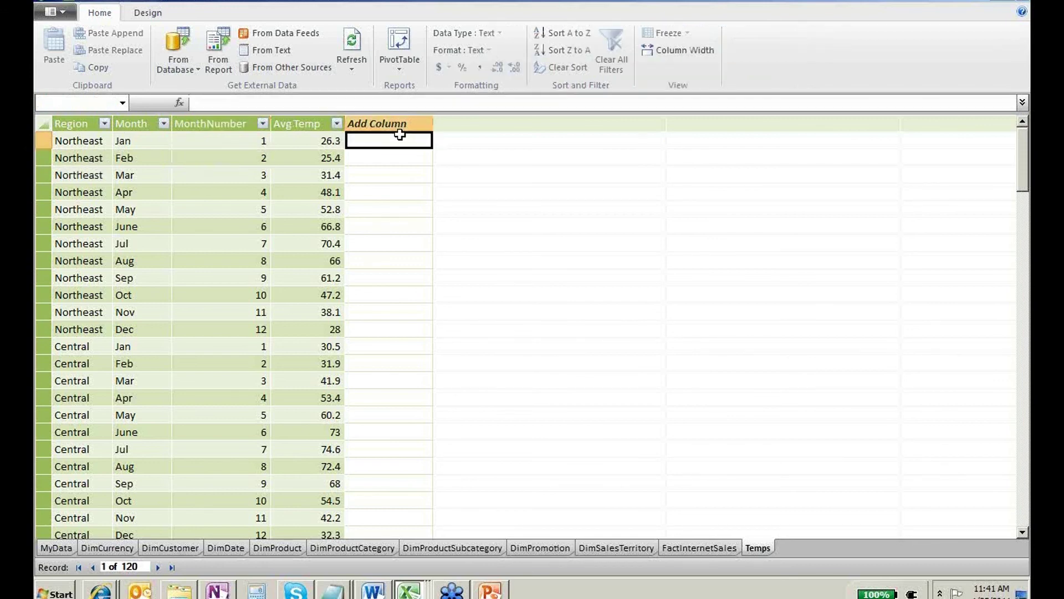
{"action": "type", "text": "="}
{"action": "left_click", "coordinate": [97, 143]}
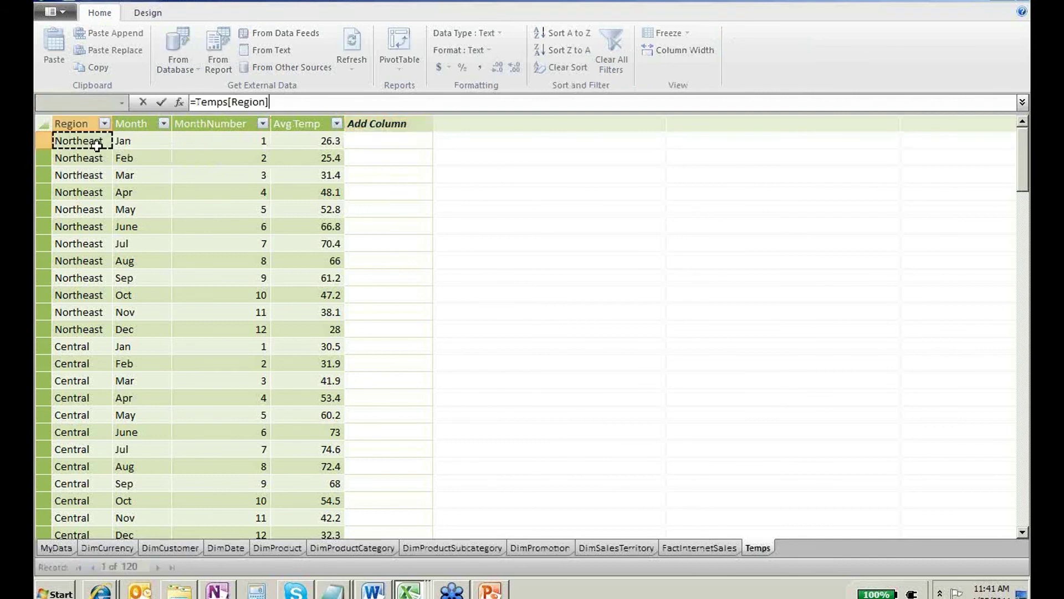
{"action": "type", "text": "&"}
{"action": "left_click", "coordinate": [241, 143]}
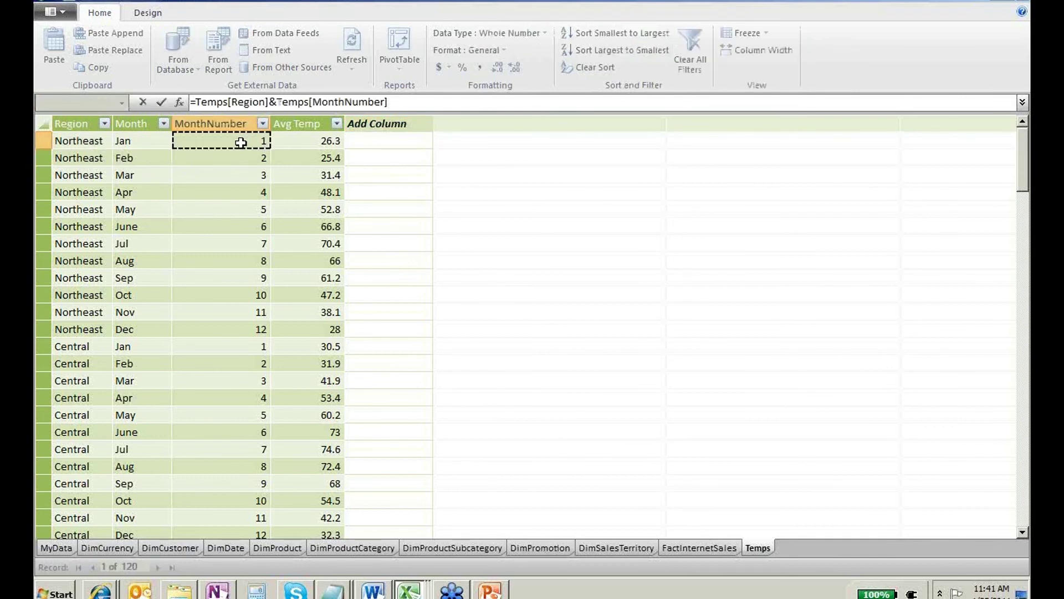
{"action": "key", "text": "Return"}
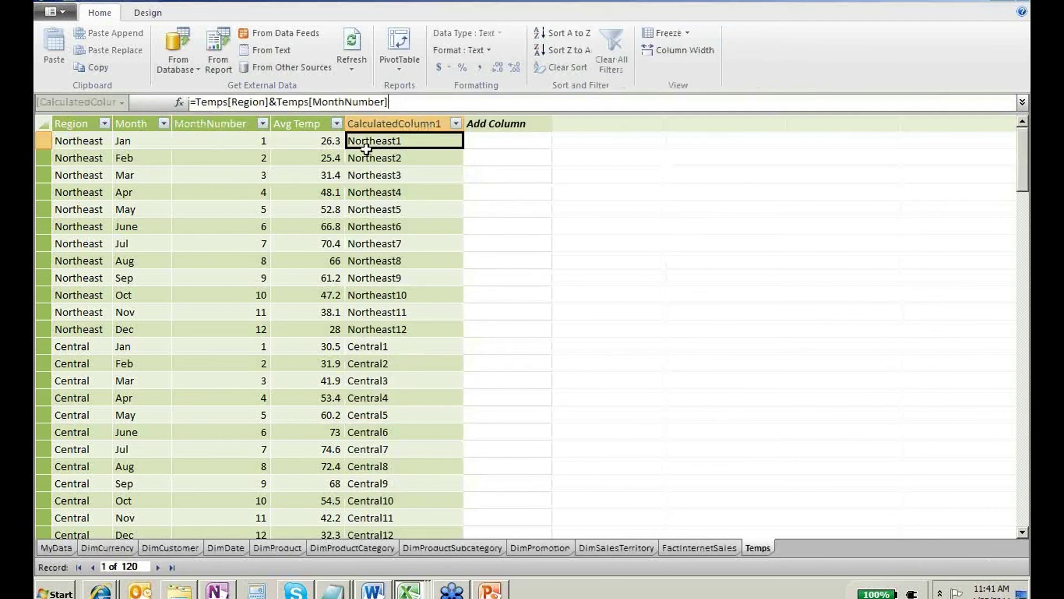
Rename the calculated column combining region and month number in the Temps table as TempKey.
{"action": "right_click", "coordinate": [389, 123]}
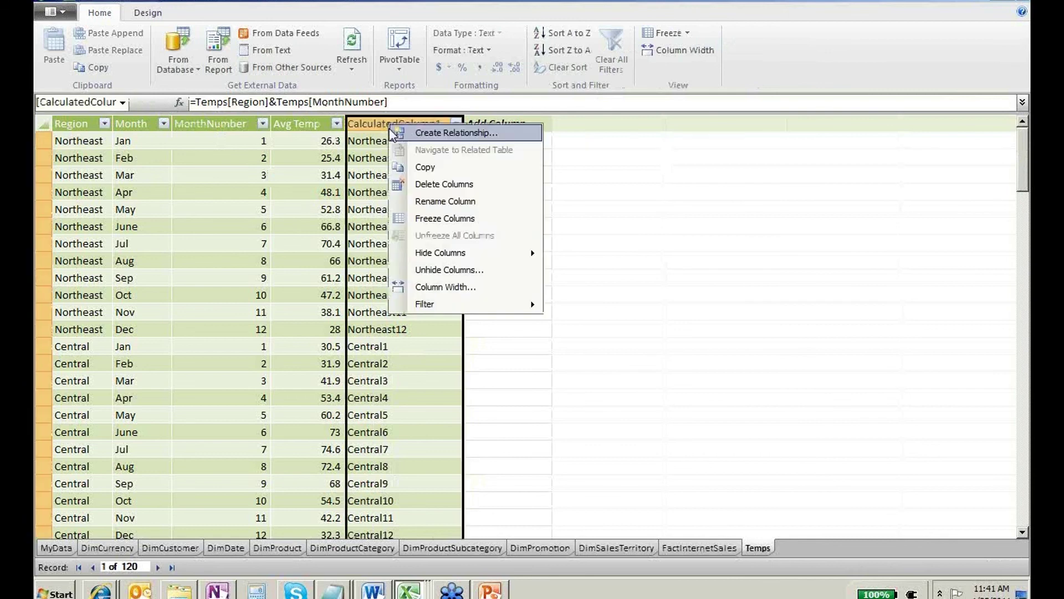
{"action": "left_click", "coordinate": [442, 200]}
{"action": "type", "text": "Temps"}
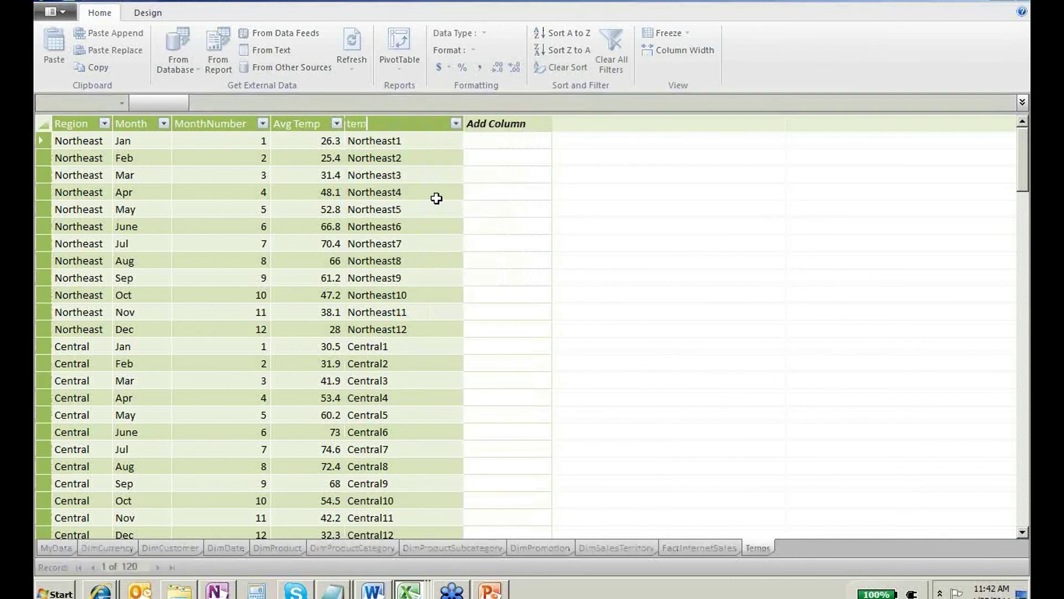
{"action": "type", "text": "ey"}
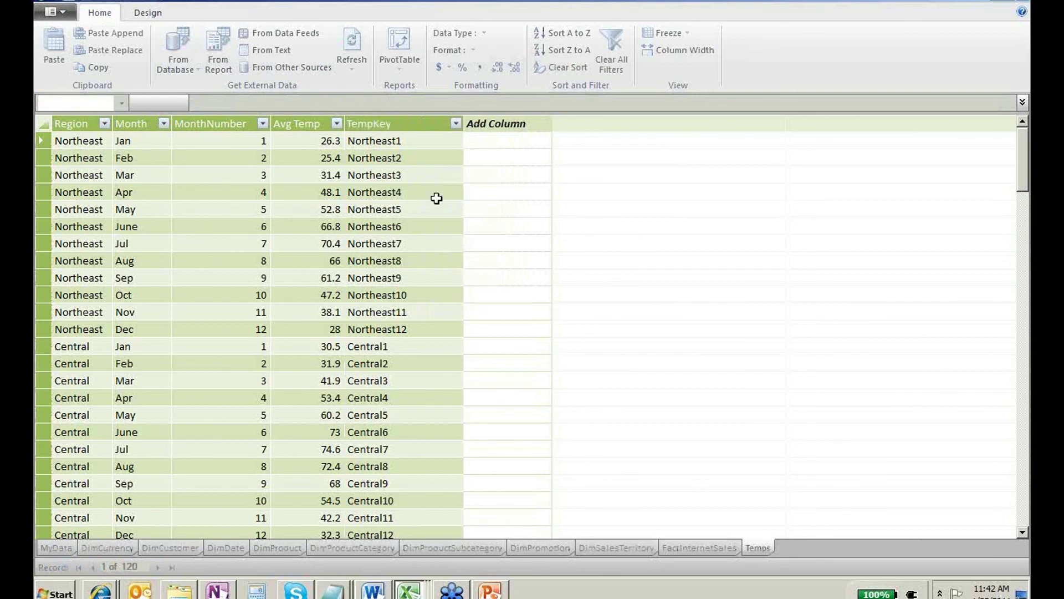
{"action": "key", "text": "Return"}
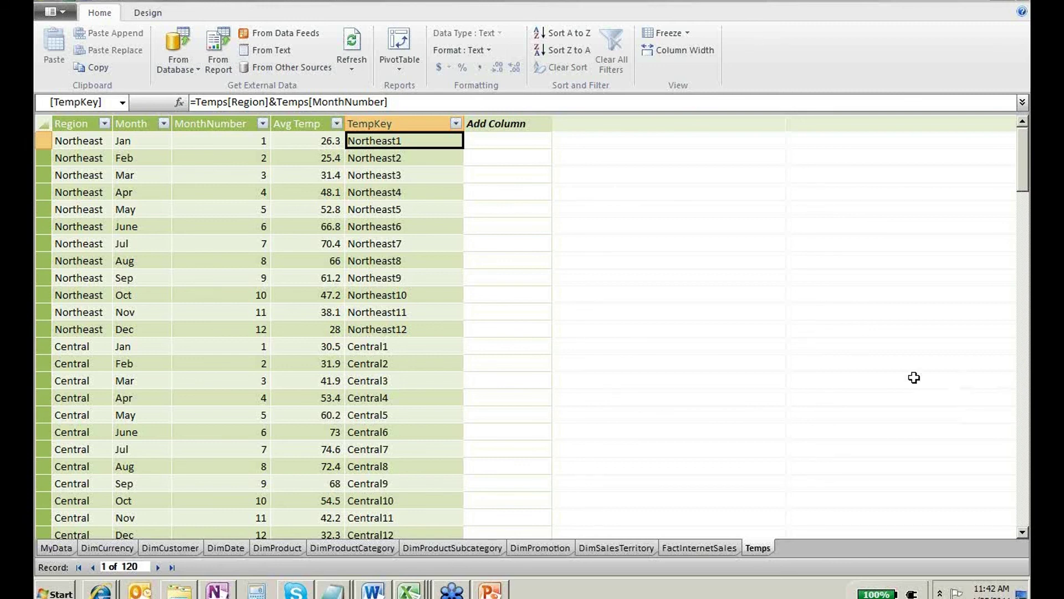
Start a calculated column formula with the CONCATENATE function in the empty column at the end of the FactInternetSales table.
{"action": "left_click", "coordinate": [409, 198]}
{"action": "left_click", "coordinate": [105, 197]}
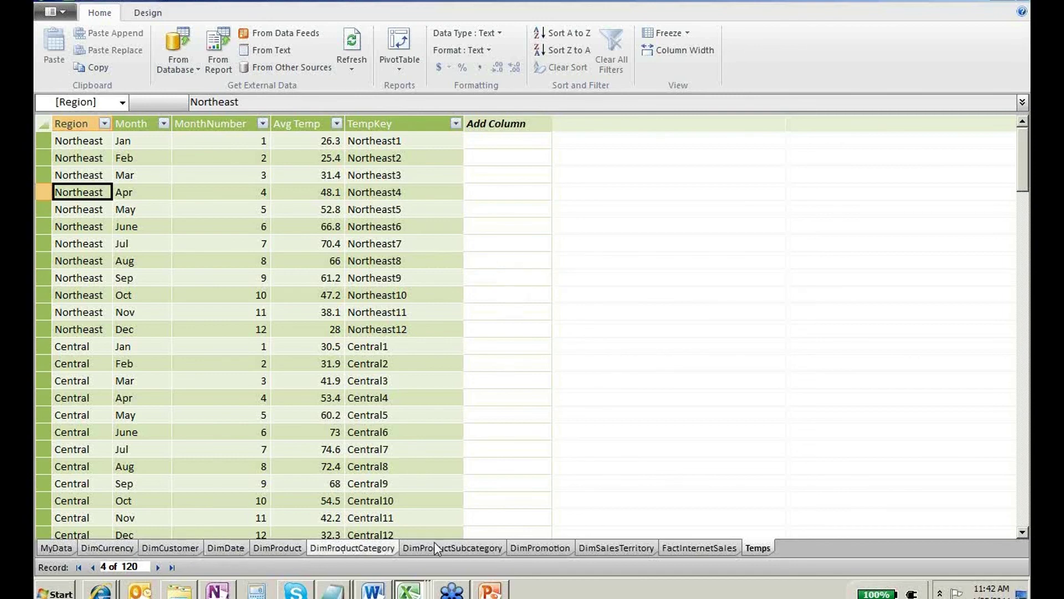
{"action": "left_click", "coordinate": [677, 549]}
{"action": "key", "text": "Right"}
{"action": "key", "text": "Right"}
{"action": "key", "text": "Right"}
{"action": "key", "text": "Right"}
{"action": "key", "text": "Right"}
{"action": "key", "text": "Right"}
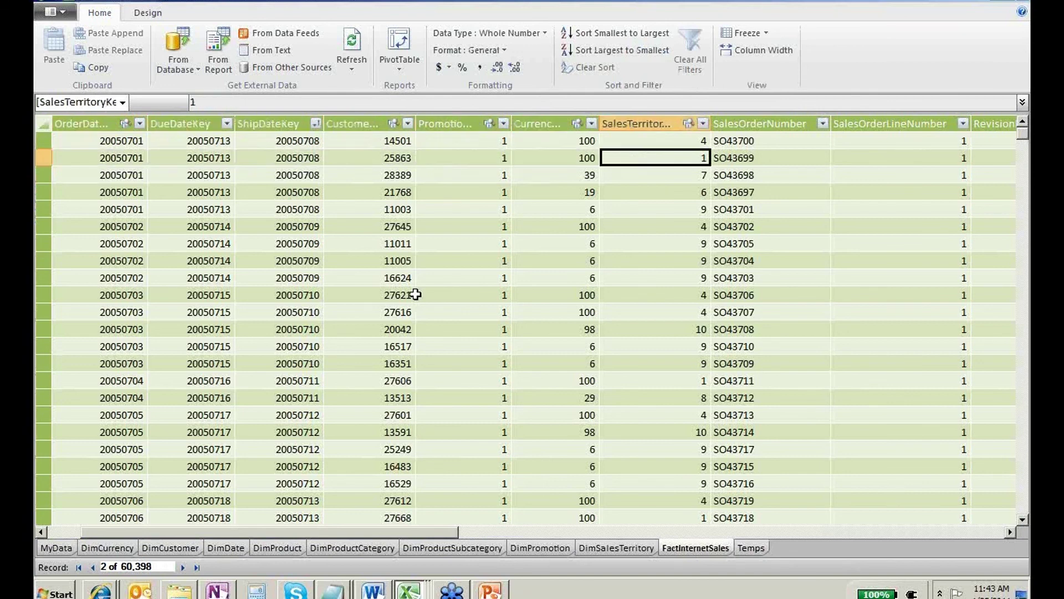
{"action": "key", "text": "Up"}
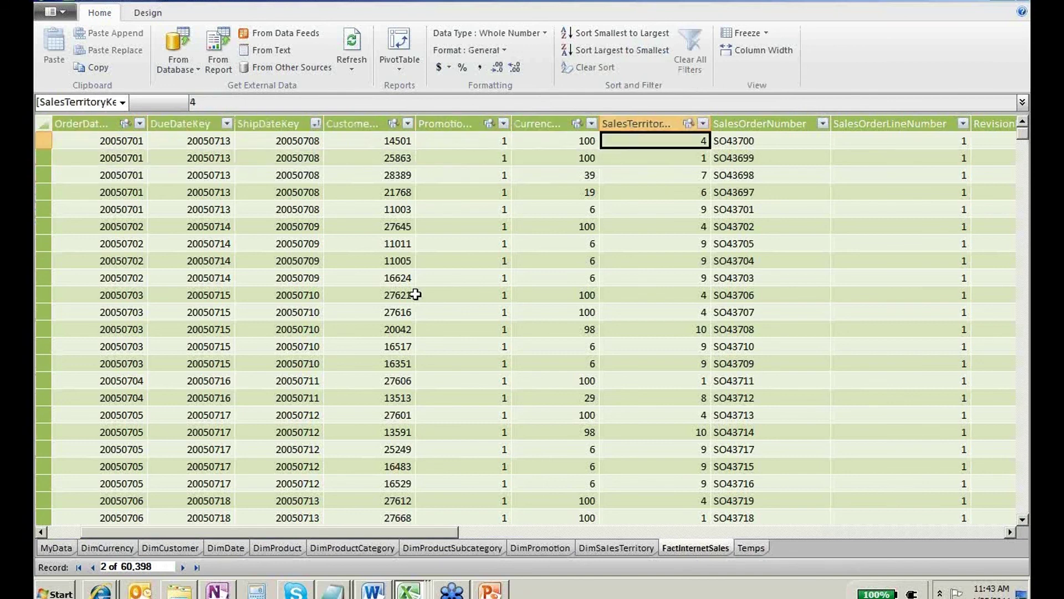
{"action": "key", "text": "Right"}
{"action": "key", "text": "Right"}
{"action": "key", "text": "Right"}
{"action": "key", "text": "Right"}
{"action": "key", "text": "Right"}
{"action": "key", "text": "Right"}
{"action": "key", "text": "Right"}
{"action": "key", "text": "Right"}
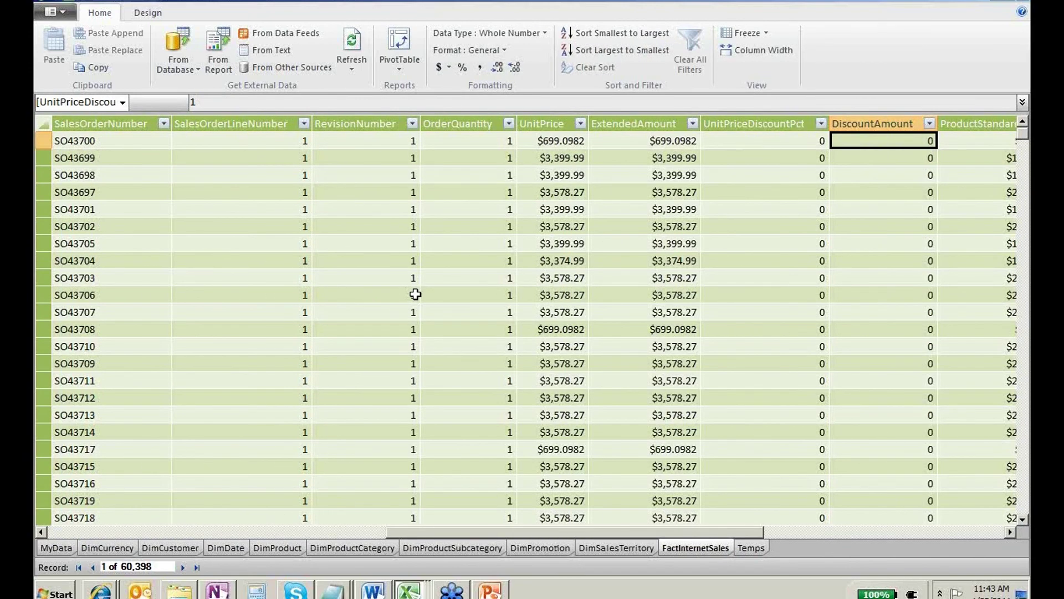
{"action": "key", "text": "Right"}
{"action": "key", "text": "Right"}
{"action": "key", "text": "Right"}
{"action": "key", "text": "Right"}
{"action": "key", "text": "Right"}
{"action": "key", "text": "Right"}
{"action": "key", "text": "Right"}
{"action": "key", "text": "Right"}
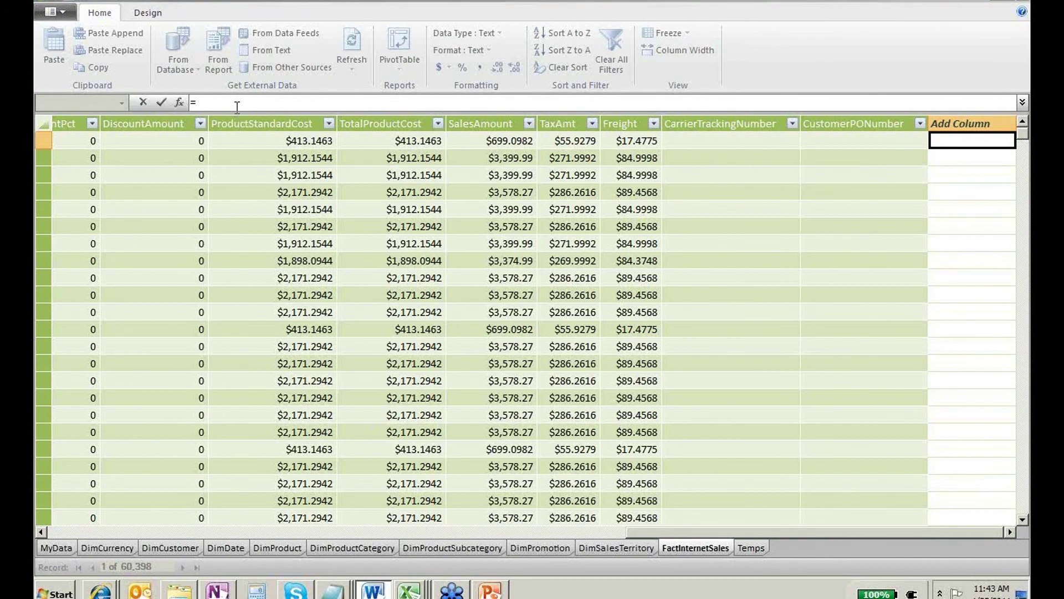
{"action": "type", "text": "O"}
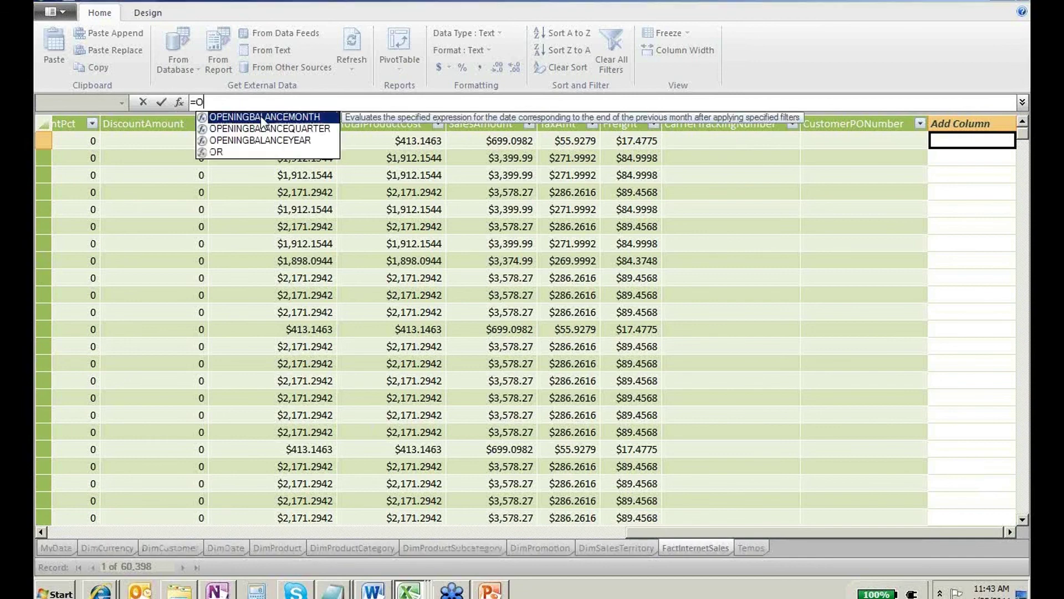
{"action": "key", "text": "BackSpace"}
{"action": "type", "text": "CON"}
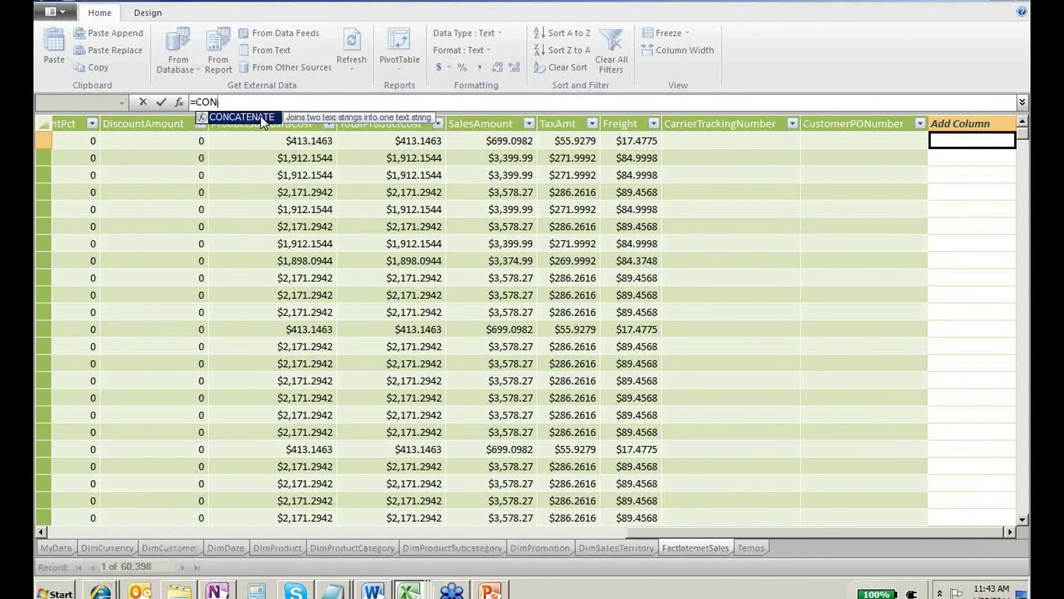
{"action": "double_click", "coordinate": [260, 117]}
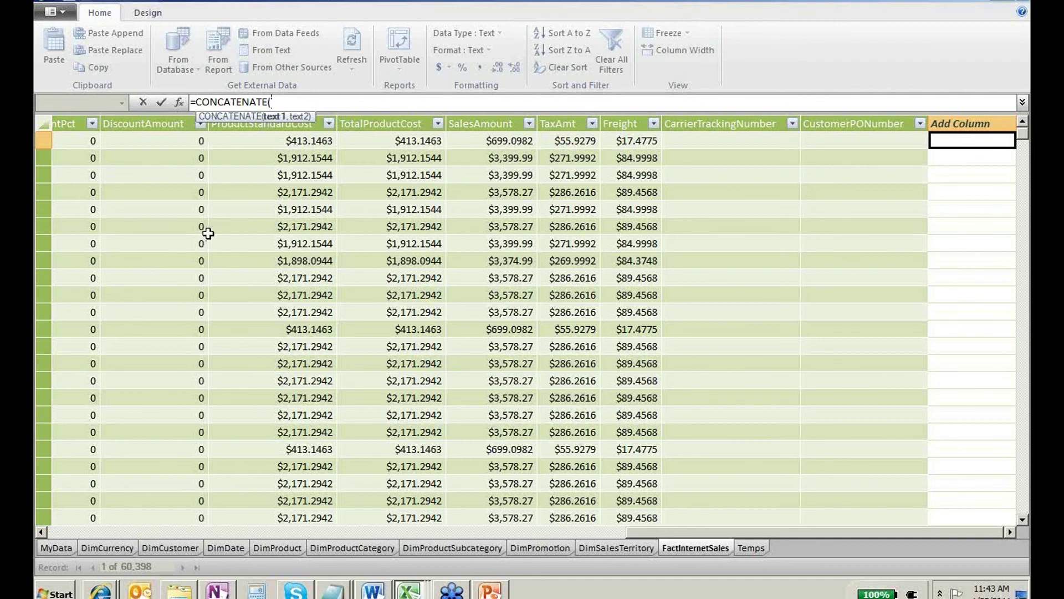
Enter RELATED(DimSalesTerritory[SalesTerritoryRegion]) as the first argument of the CONCATENATE formula in the new FactInternetSales column.
{"action": "type", "text": "Rel"}
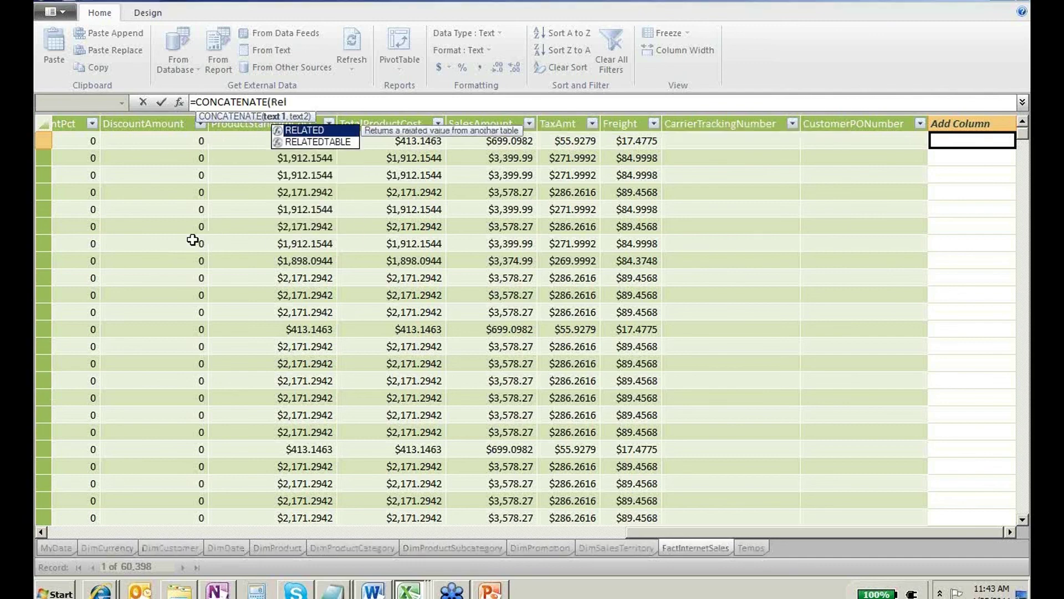
{"action": "key", "text": "Tab"}
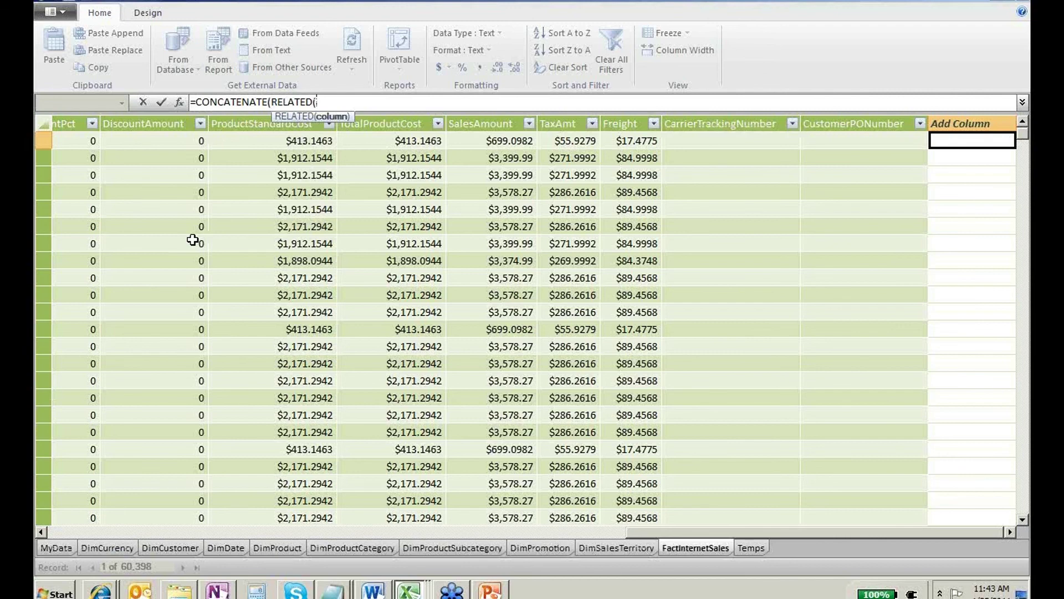
{"action": "type", "text": "Dim"}
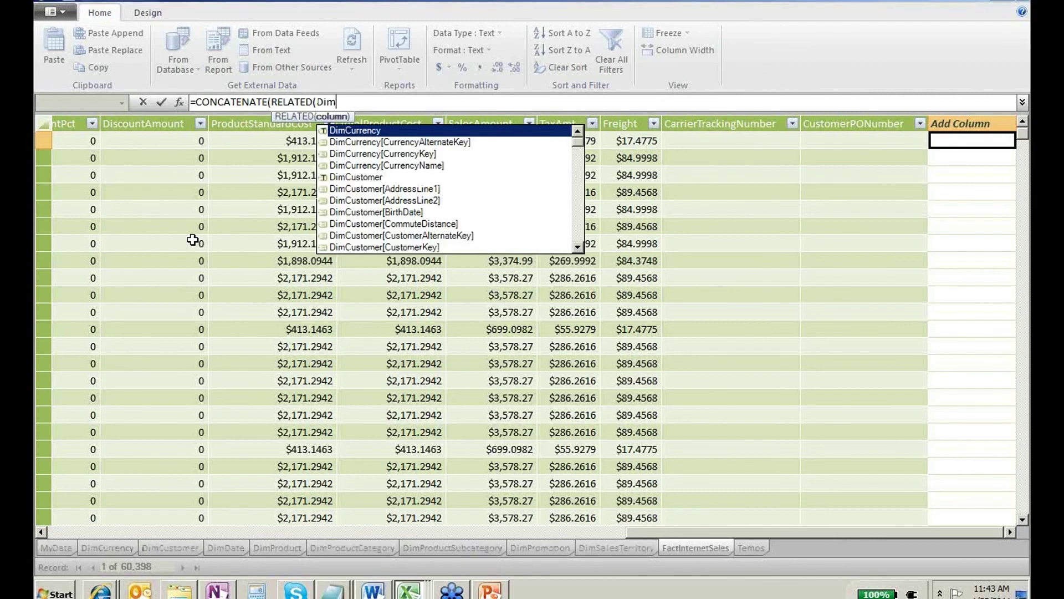
{"action": "type", "text": "Sa"}
{"action": "key", "text": "Down"}
{"action": "key", "text": "Down"}
{"action": "key", "text": "Down"}
{"action": "key", "text": "Down"}
{"action": "key", "text": "Down"}
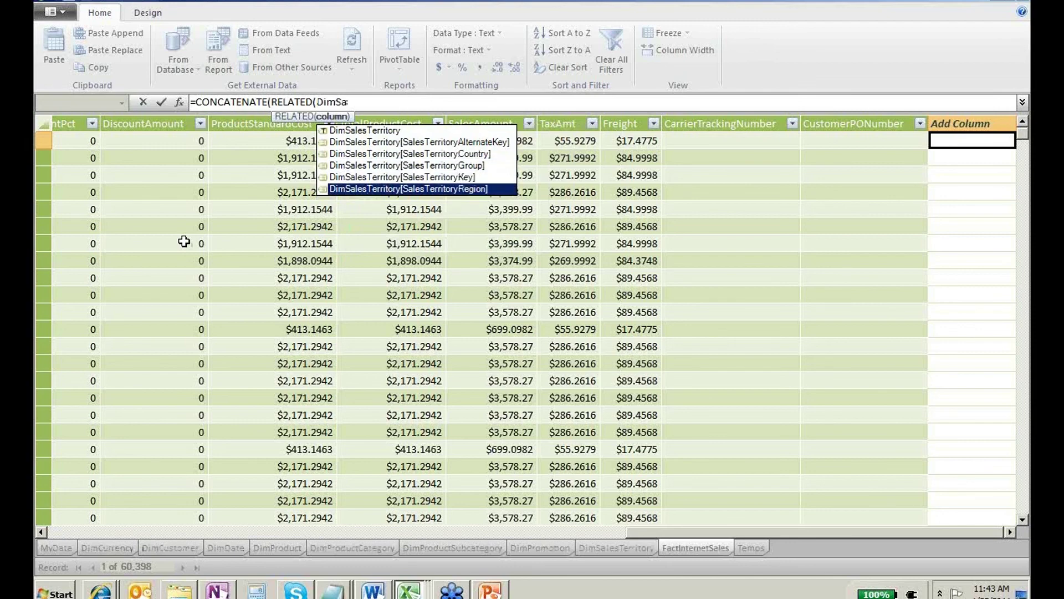
{"action": "key", "text": "Tab"}
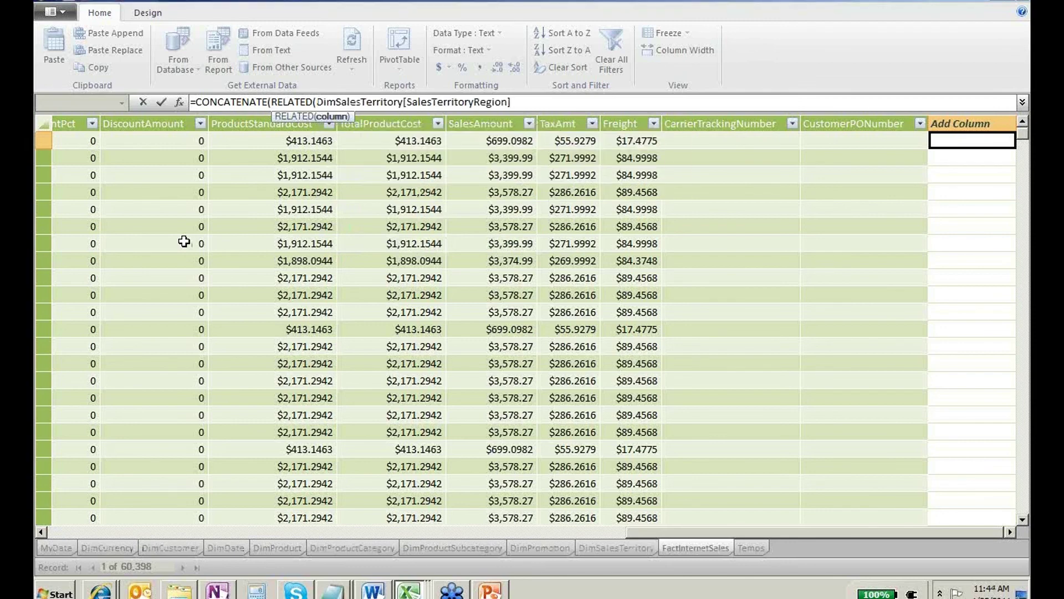
{"action": "type", "text": "),"}
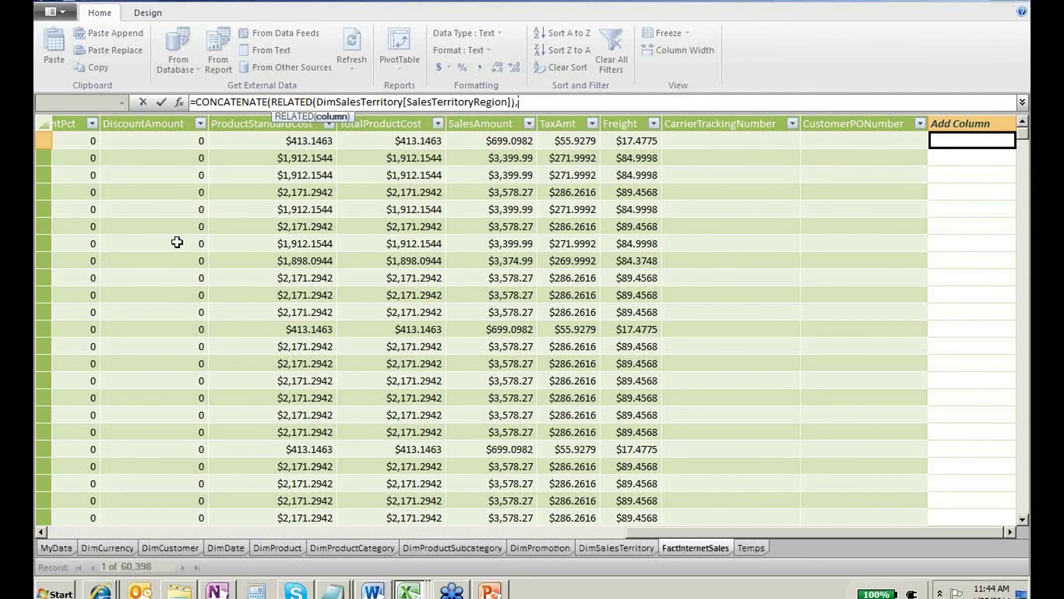
Enter RELATED(DimDate[MonthNumberOfYear]) as the second argument of the CONCATENATE formula.
{"action": "type", "text": "RELATED("}
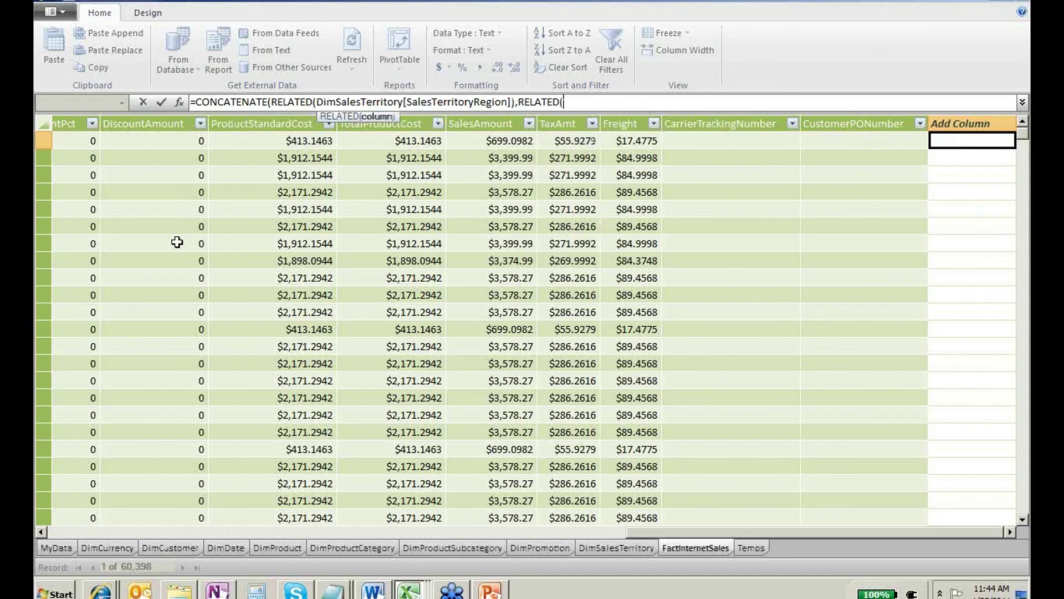
{"action": "type", "text": "Di"}
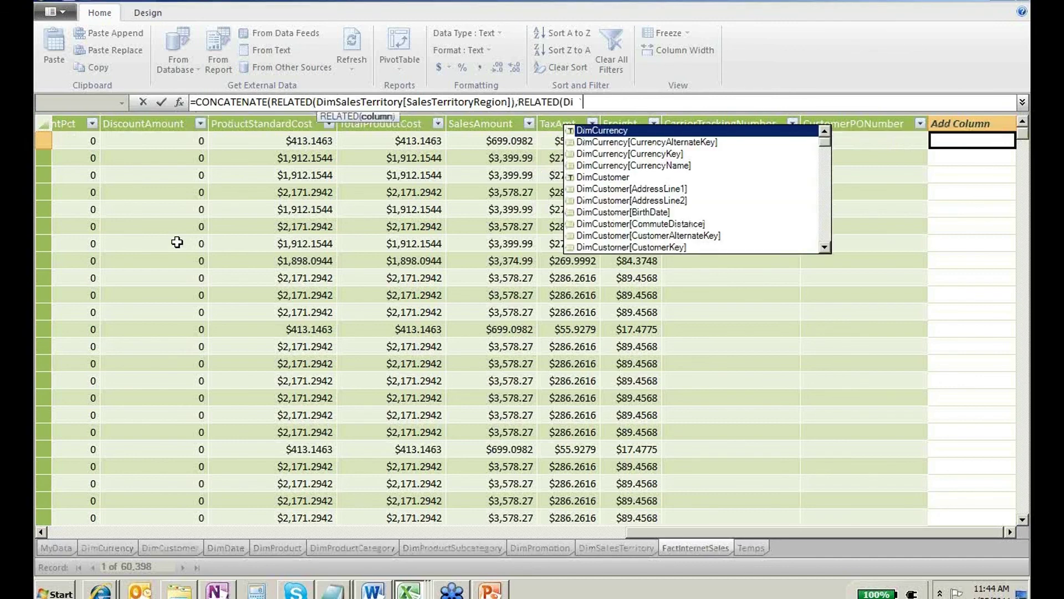
{"action": "type", "text": "mDate("}
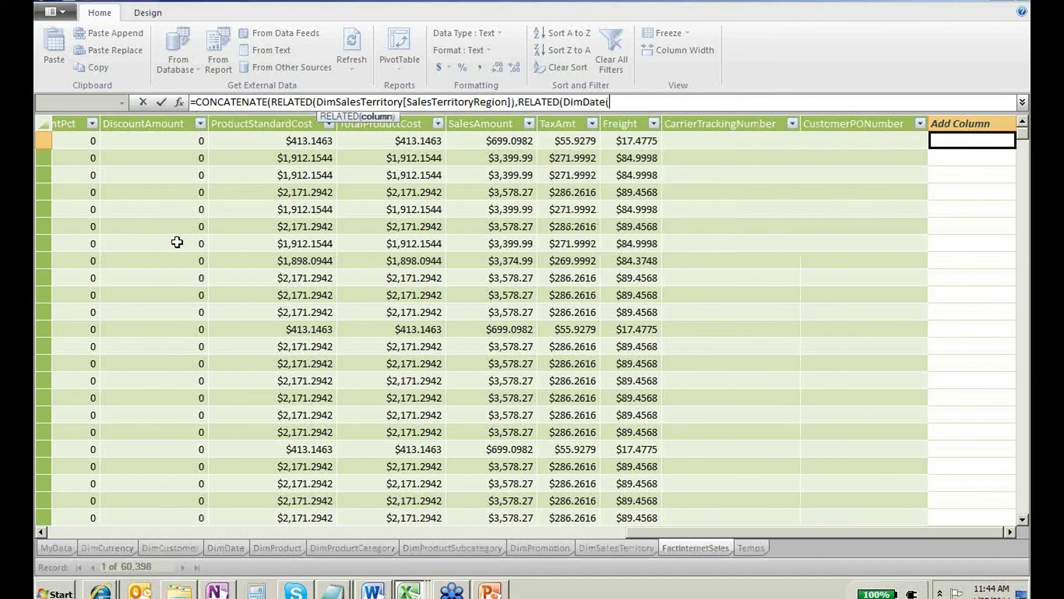
{"action": "key", "text": "BackSpace"}
{"action": "key", "text": "Down"}
{"action": "key", "text": "Down"}
{"action": "key", "text": "Down"}
{"action": "key", "text": "Down"}
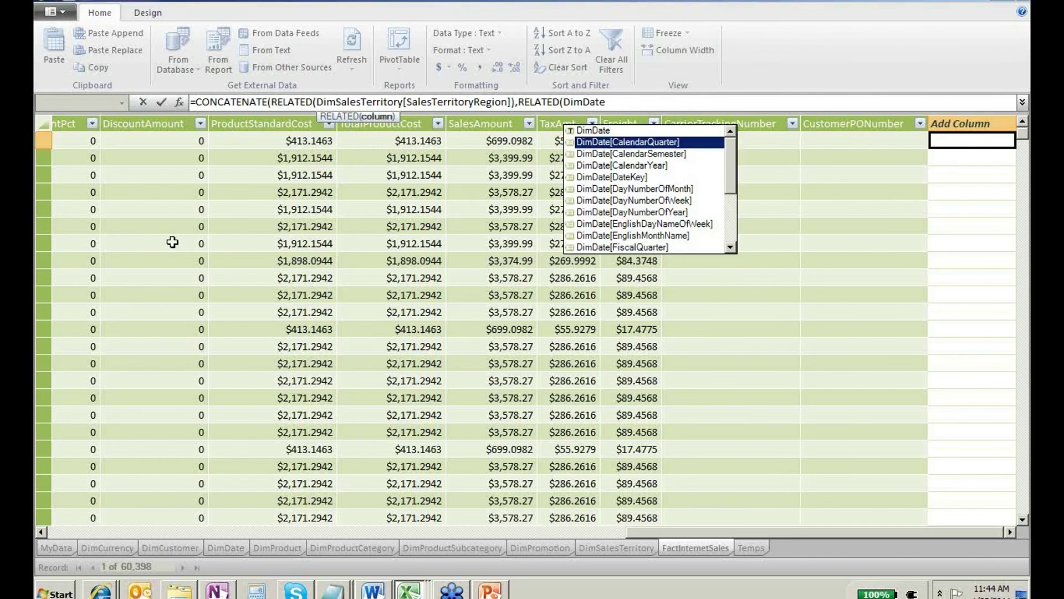
{"action": "key", "text": "Down"}
{"action": "key", "text": "Down"}
{"action": "key", "text": "Down"}
{"action": "key", "text": "Down"}
{"action": "key", "text": "Down"}
{"action": "key", "text": "Down"}
{"action": "key", "text": "Down"}
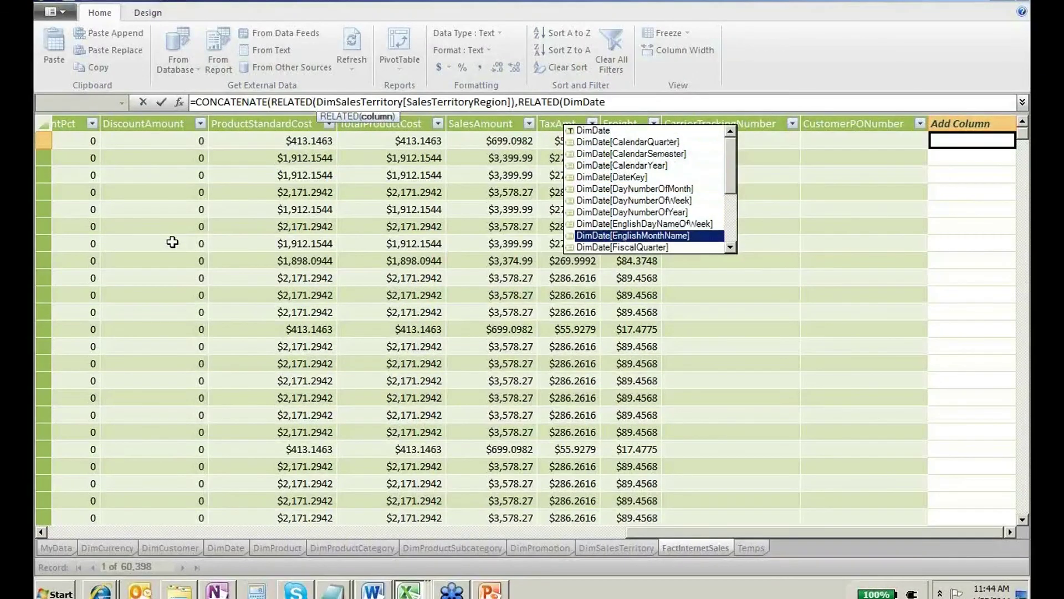
{"action": "key", "text": "Down"}
{"action": "key", "text": "Down"}
{"action": "key", "text": "Down"}
{"action": "key", "text": "Down"}
{"action": "key", "text": "Down"}
{"action": "key", "text": "Down"}
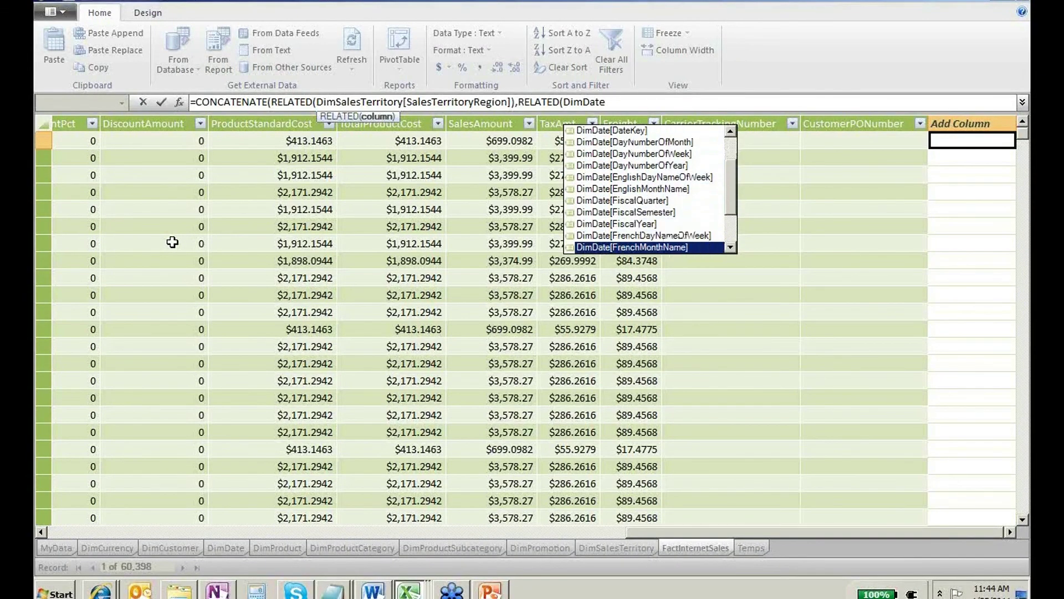
{"action": "key", "text": "Up"}
{"action": "key", "text": "Down"}
{"action": "key", "text": "Down"}
{"action": "key", "text": "Down"}
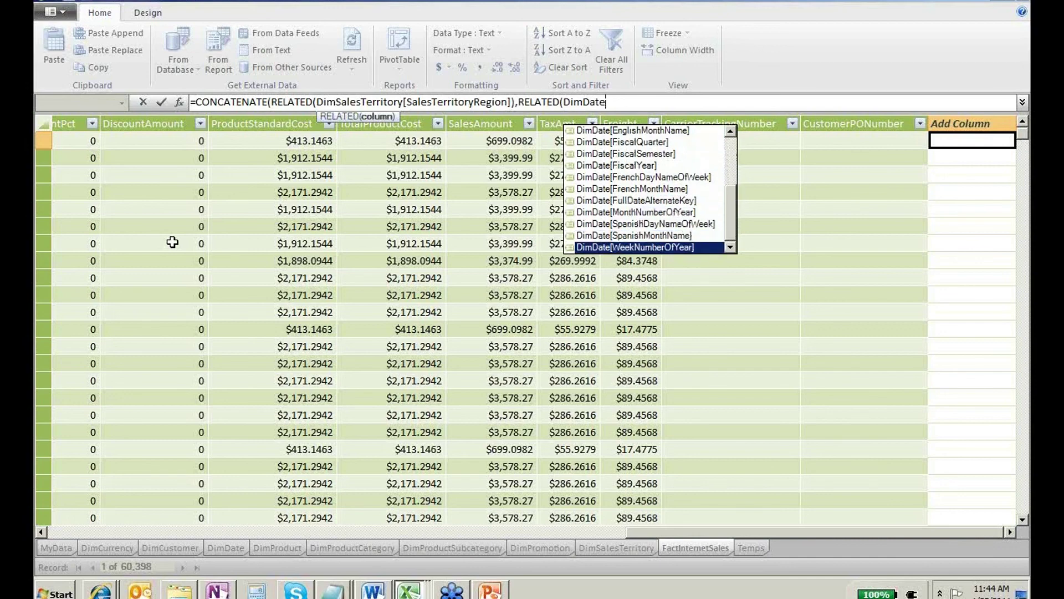
{"action": "key", "text": "Up"}
{"action": "key", "text": "Up"}
{"action": "key", "text": "Up"}
{"action": "key", "text": "Tab"}
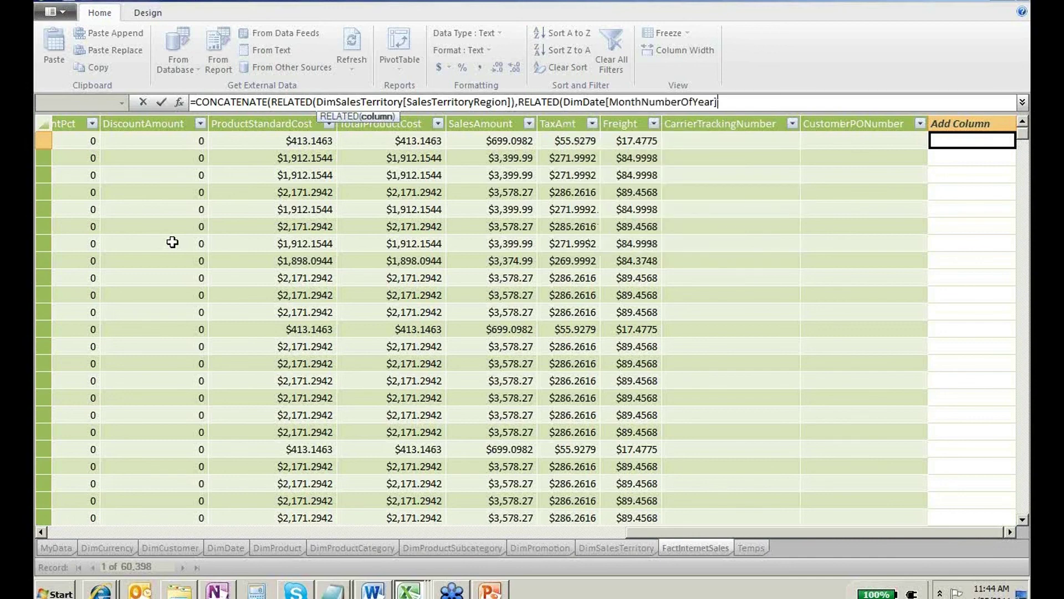
{"action": "type", "text": ")"}
Add the missing closing parenthesis of CONCATENATE and commit the calculated column formula in FactInternetSales.
{"action": "key", "text": "Return"}
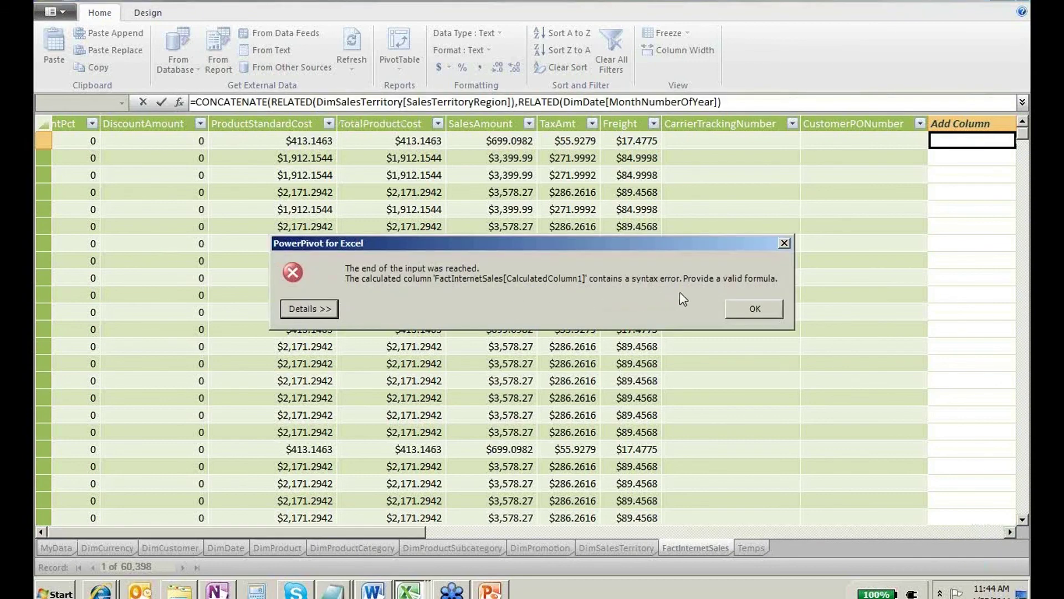
{"action": "left_click", "coordinate": [746, 309]}
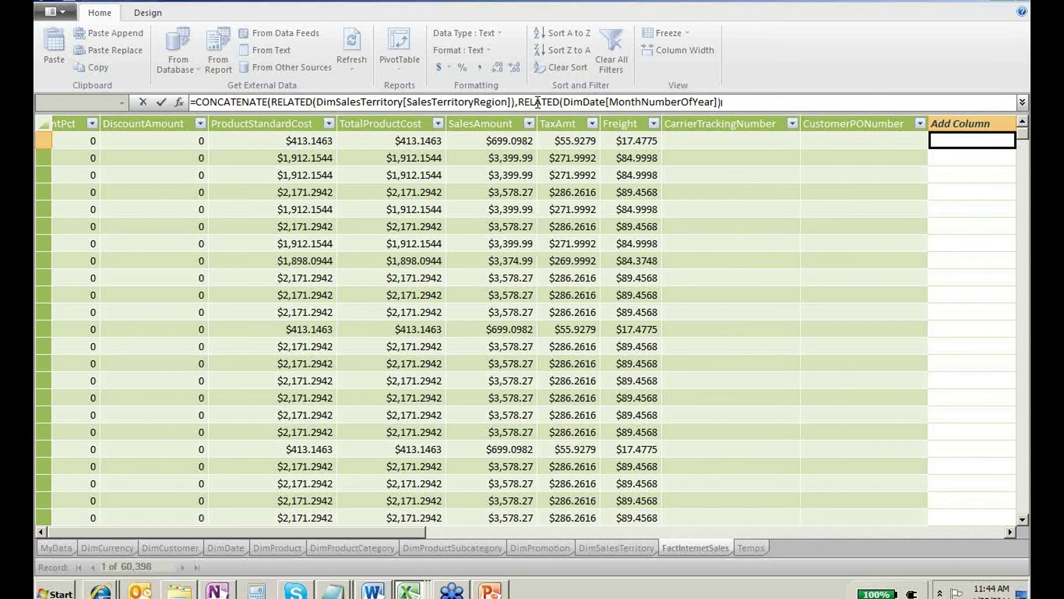
{"action": "type", "text": "))"}
{"action": "key", "text": "Return"}
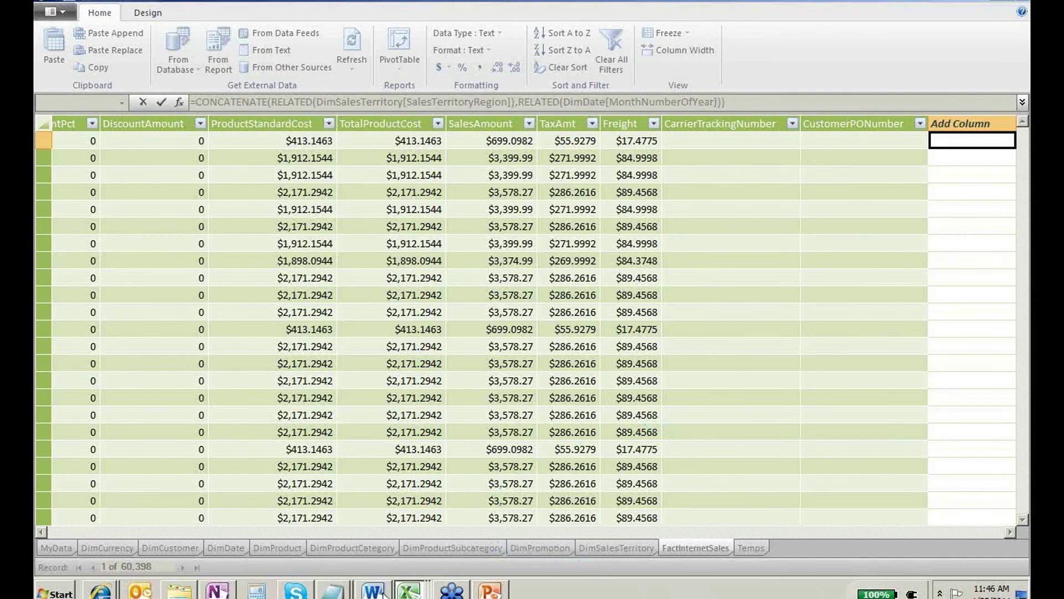
{"action": "left_click", "coordinate": [414, 592]}
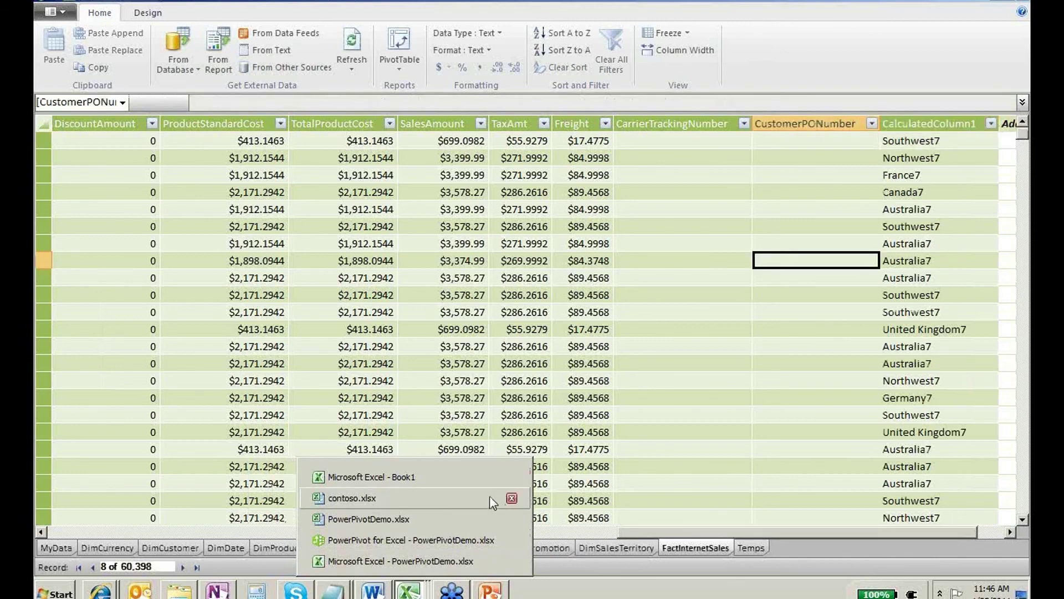
{"action": "left_click", "coordinate": [451, 496]}
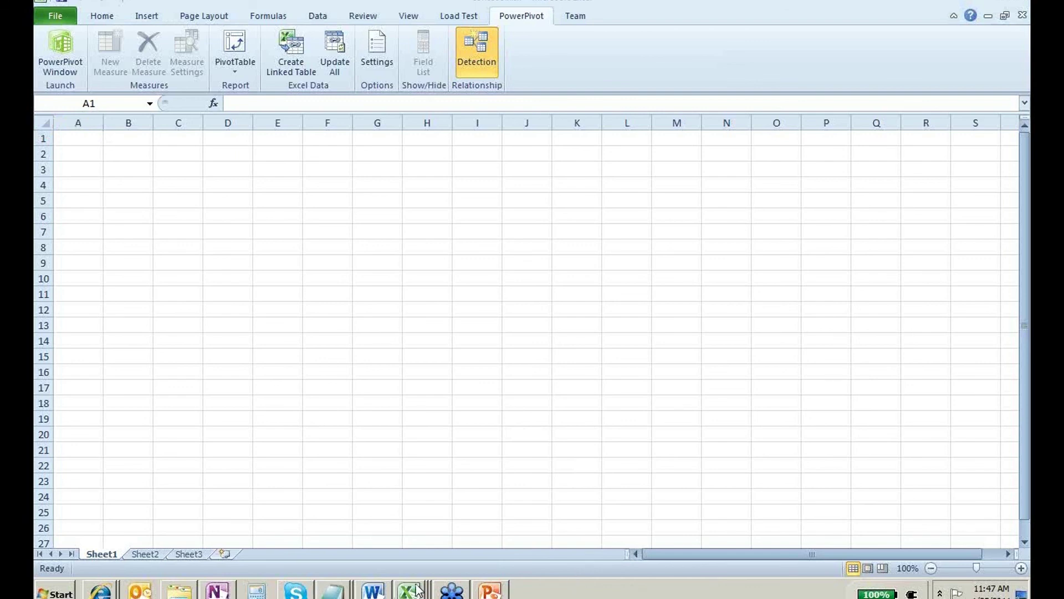
{"action": "mouse_move", "coordinate": [410, 590]}
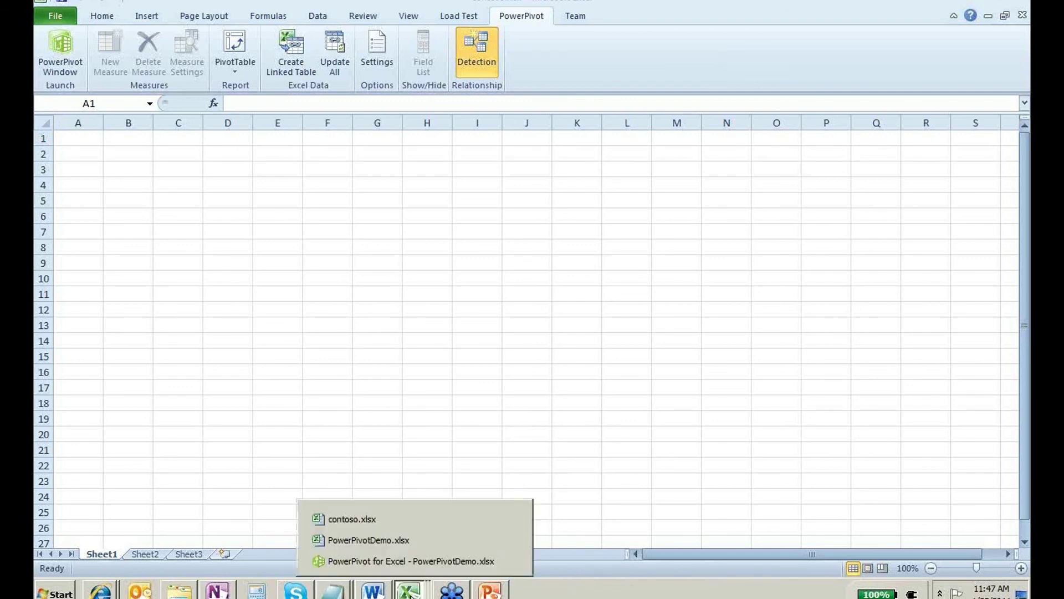
{"action": "left_click", "coordinate": [410, 561]}
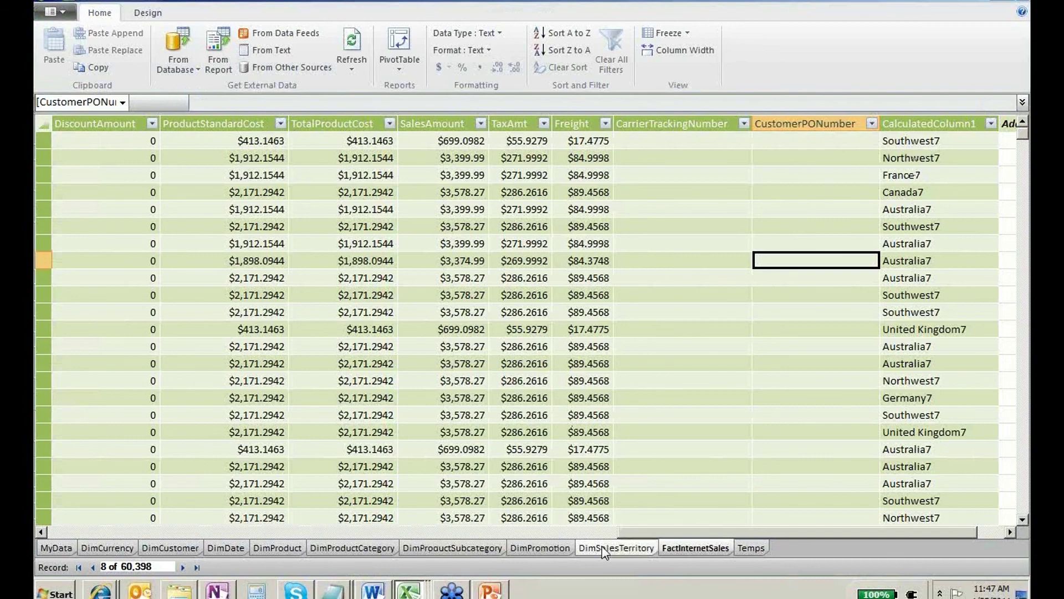
Compare the TempKey values in the Temps table with the calculated region-and-month values in FactInternetSales.
{"action": "left_click", "coordinate": [753, 549]}
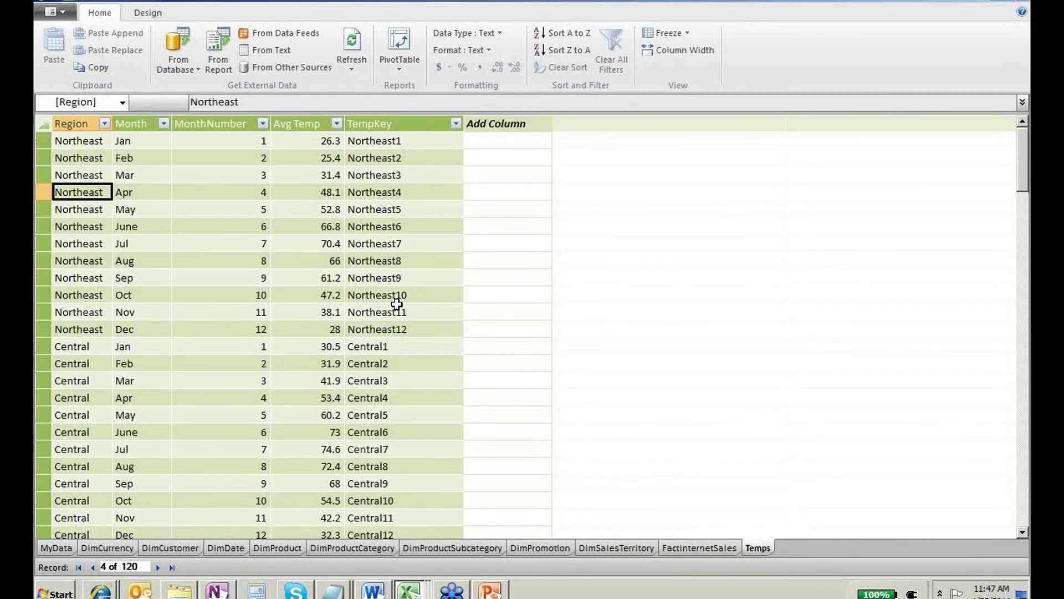
{"action": "left_click", "coordinate": [408, 312]}
{"action": "scroll", "coordinate": [410, 325], "scroll_direction": "down", "scroll_amount": 1}
{"action": "scroll", "coordinate": [415, 344], "scroll_direction": "down", "scroll_amount": 1}
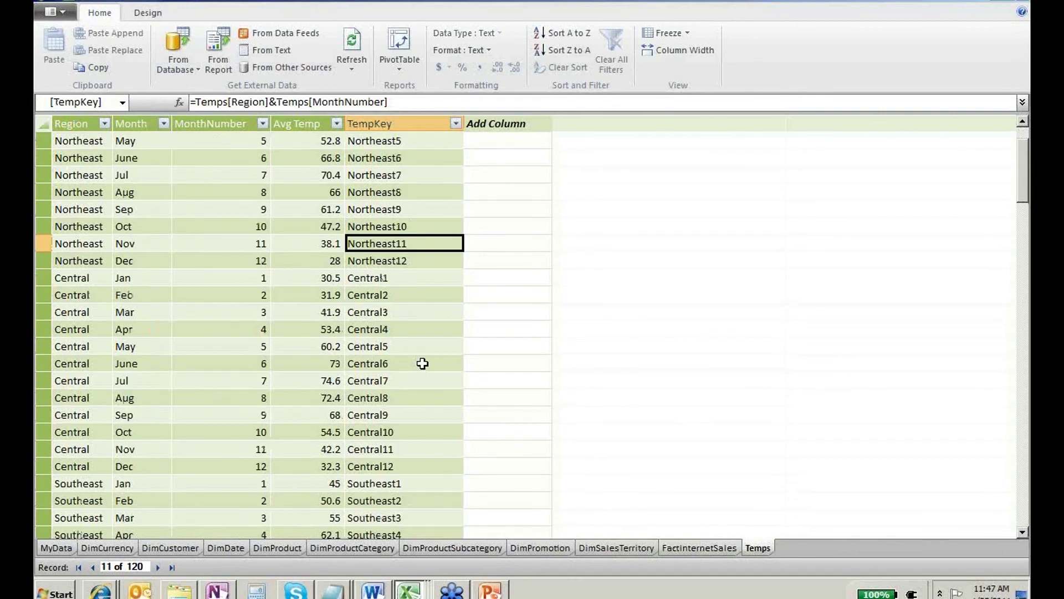
{"action": "scroll", "coordinate": [422, 363], "scroll_direction": "down", "scroll_amount": 20}
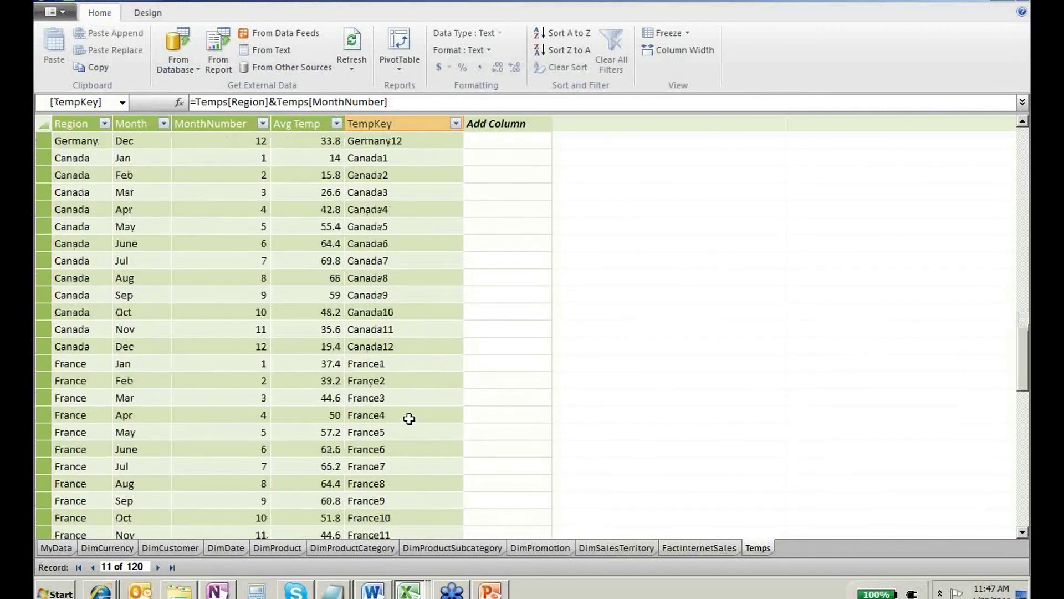
{"action": "scroll", "coordinate": [443, 399], "scroll_direction": "down", "scroll_amount": 2}
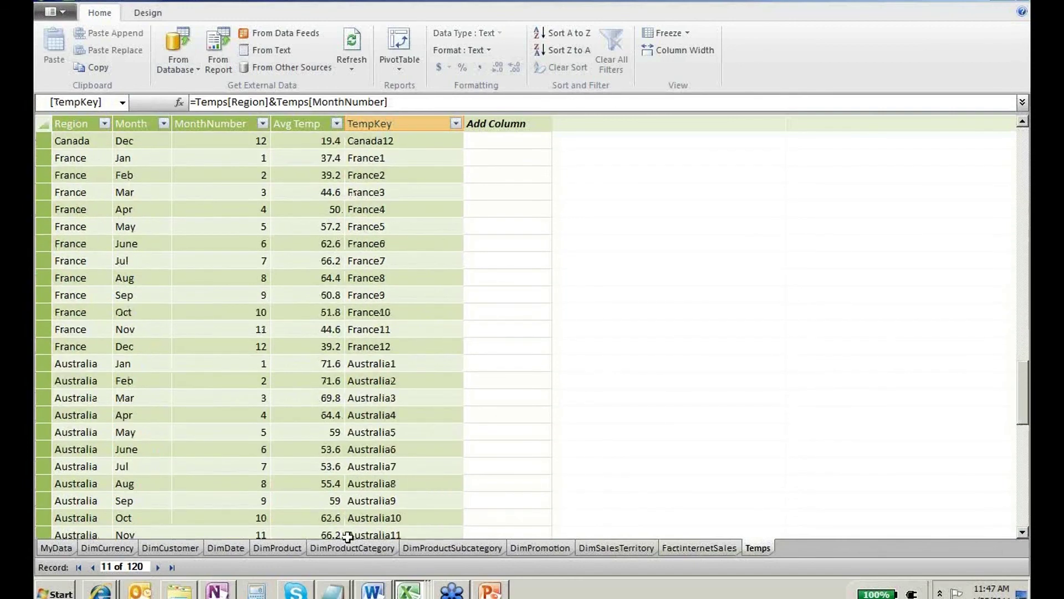
{"action": "left_click", "coordinate": [693, 547]}
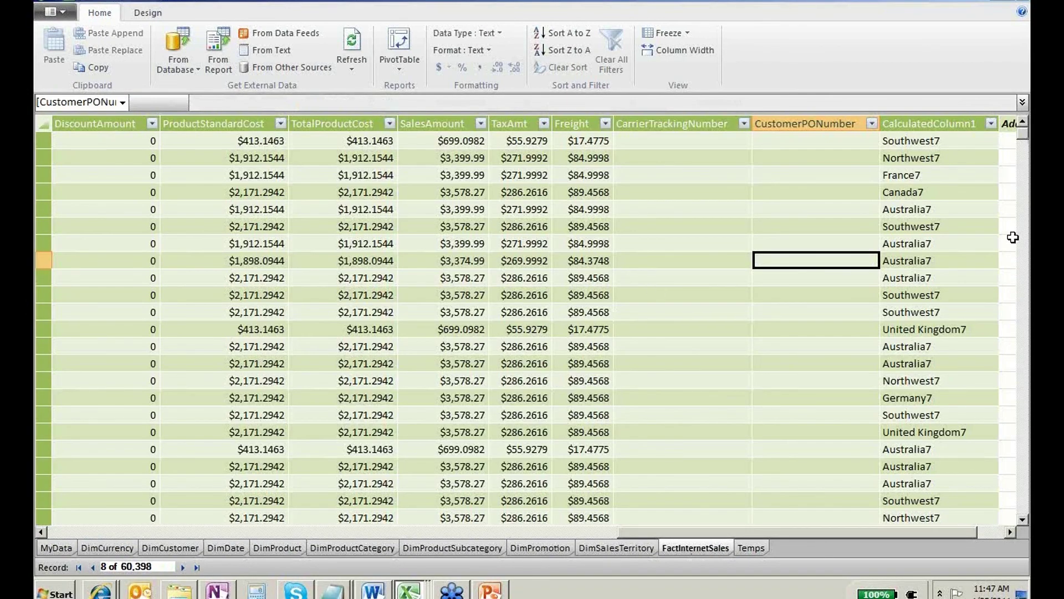
{"action": "left_click", "coordinate": [931, 204]}
{"action": "left_click", "coordinate": [920, 175]}
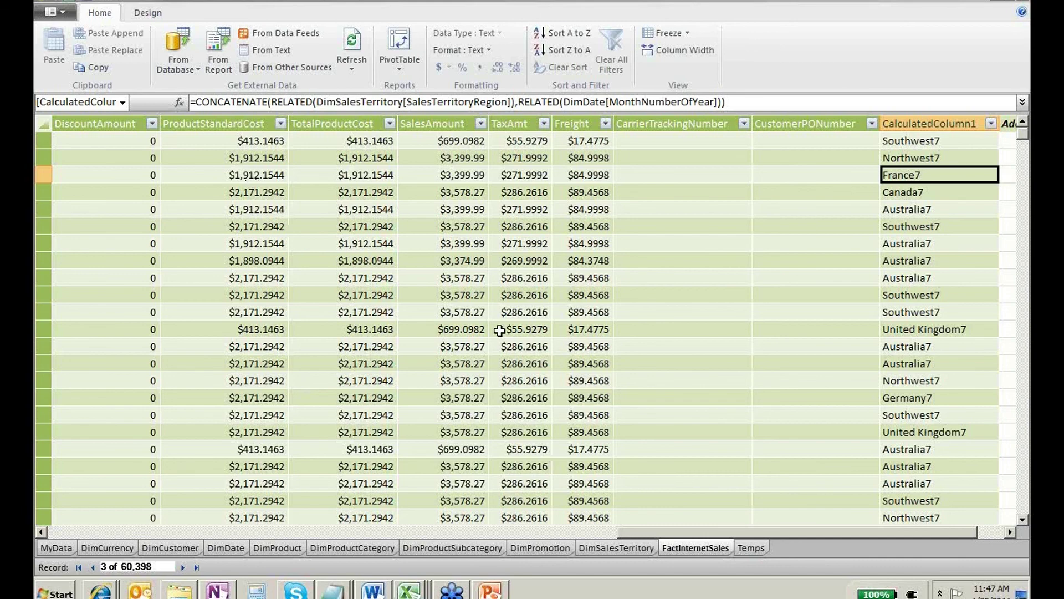
Switch to the PowerPivotDemo.xlsx report, refresh the modified PowerPivot data and have the needed relationship detected and created automatically.
{"action": "left_click", "coordinate": [1026, 8]}
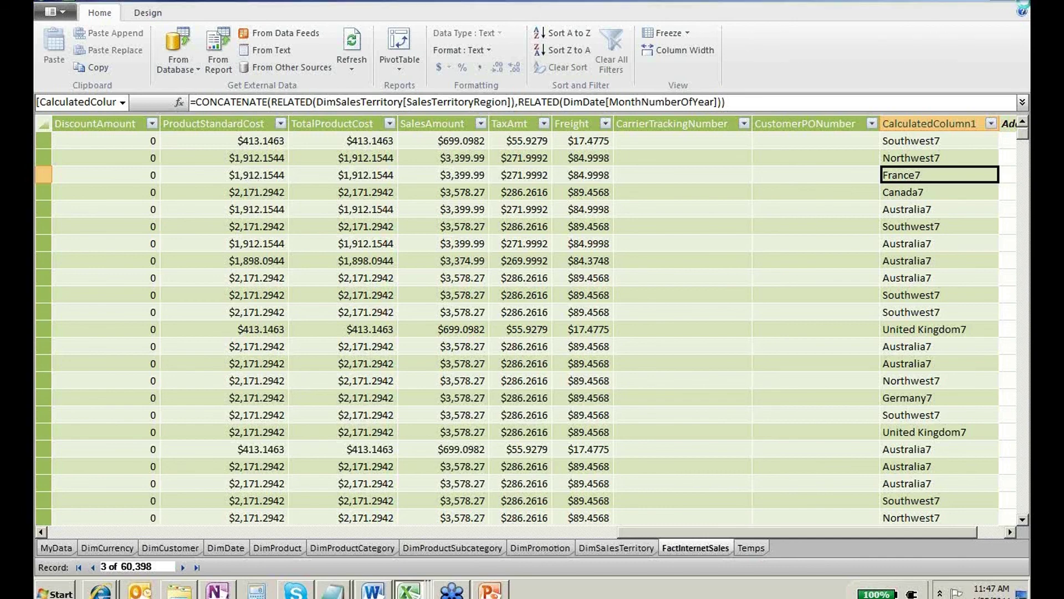
{"action": "left_click", "coordinate": [244, 449]}
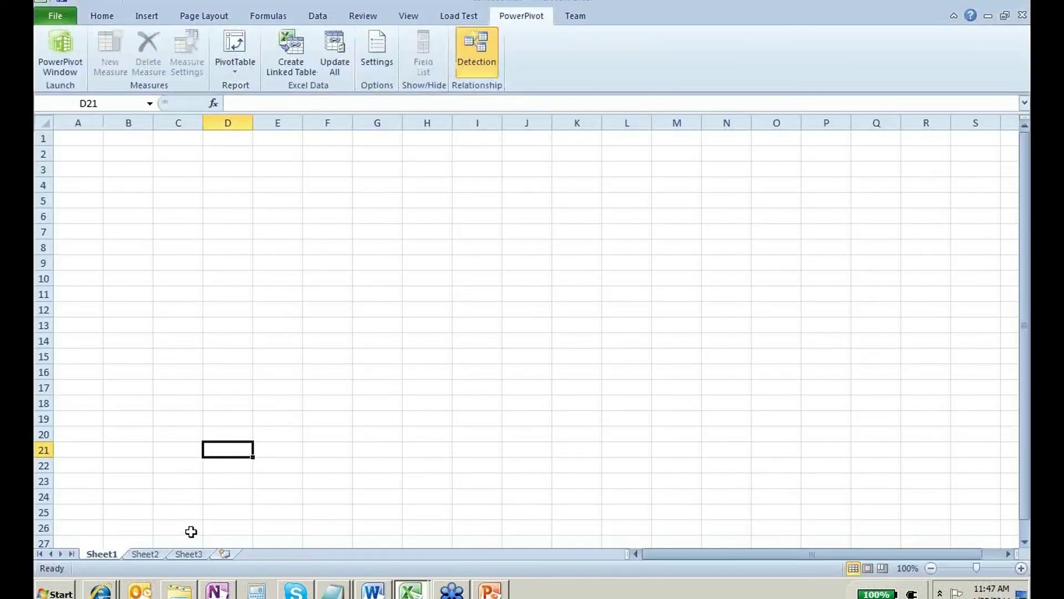
{"action": "left_click", "coordinate": [410, 589]}
{"action": "left_click", "coordinate": [408, 560]}
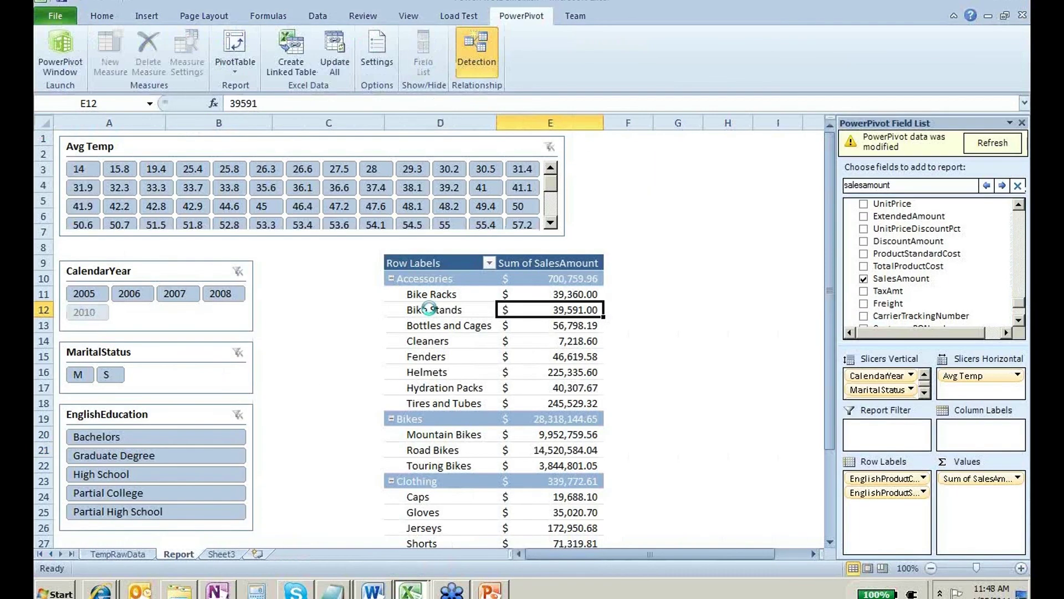
{"action": "left_click", "coordinate": [992, 142]}
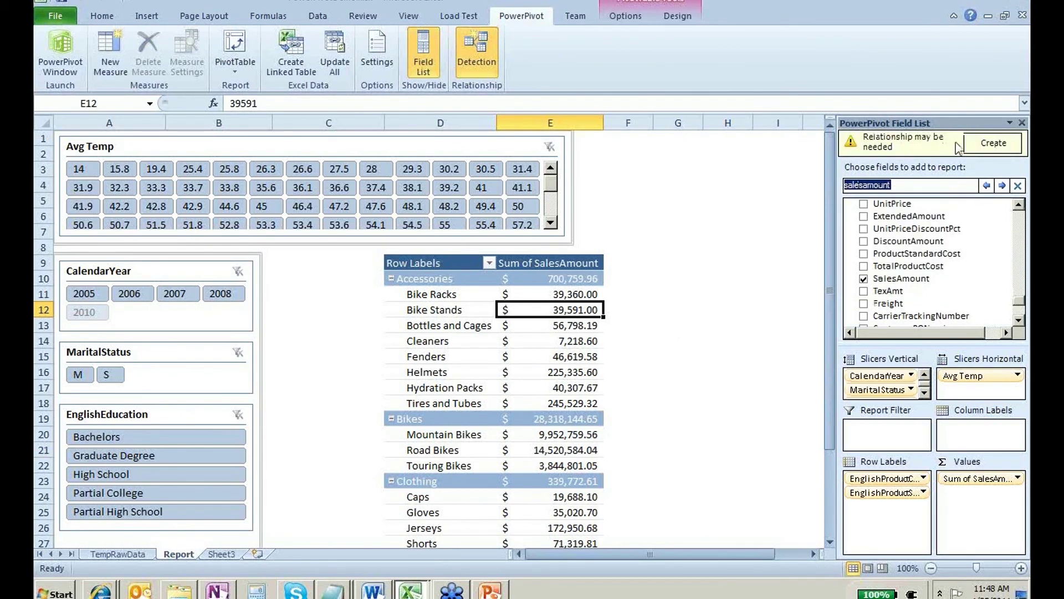
{"action": "left_click", "coordinate": [987, 143]}
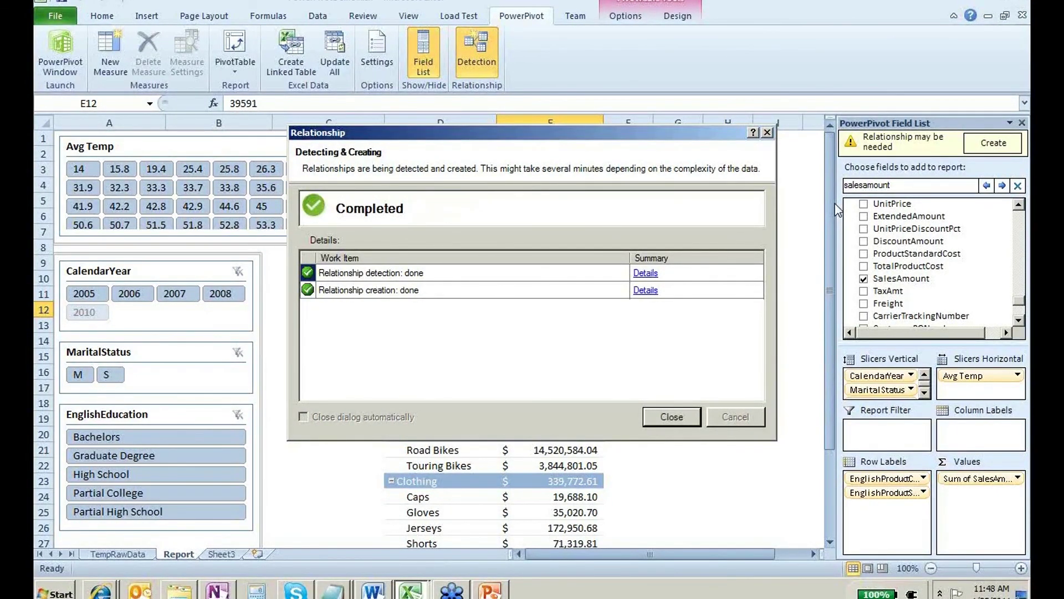
{"action": "left_click", "coordinate": [684, 420]}
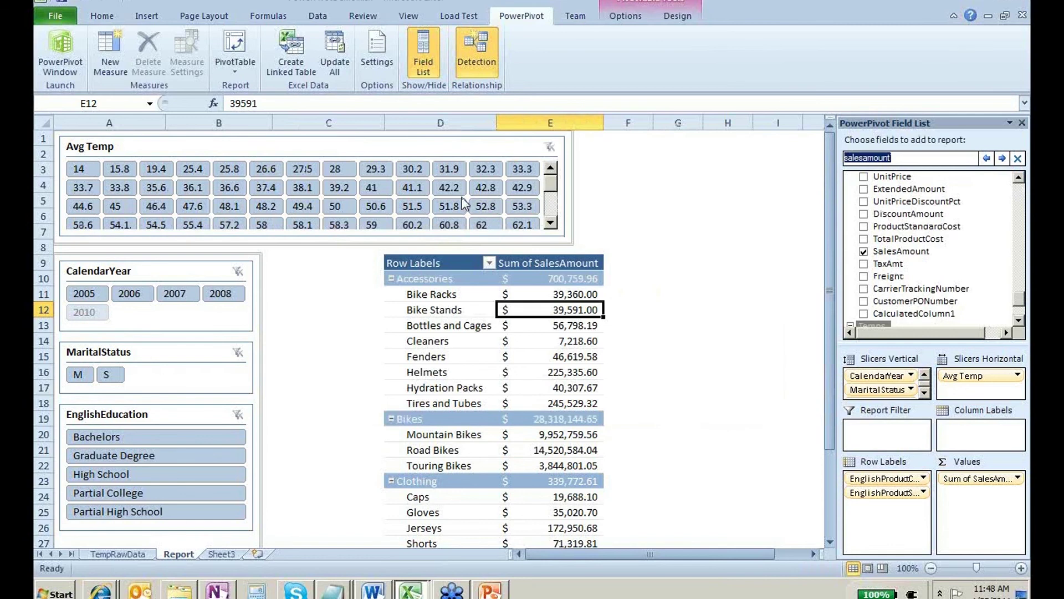
Filter the report with the Avg Temp slicer to 39.2, 41, 41.1, 42.2, 50, 50.6 and 51.5 together.
{"action": "left_click", "coordinate": [447, 190]}
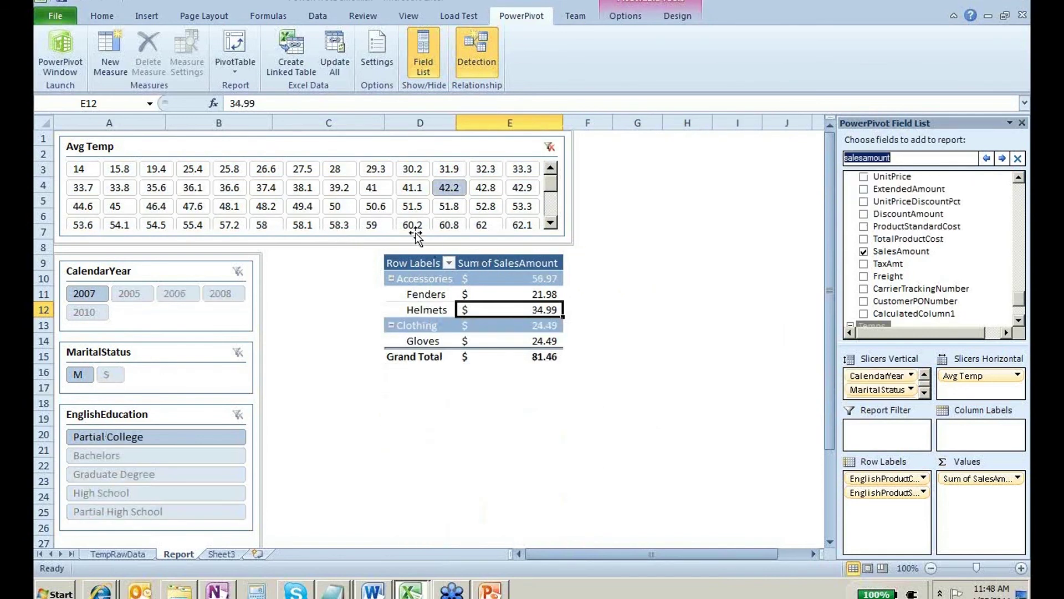
{"action": "left_click", "coordinate": [413, 206], "text": "ctrl"}
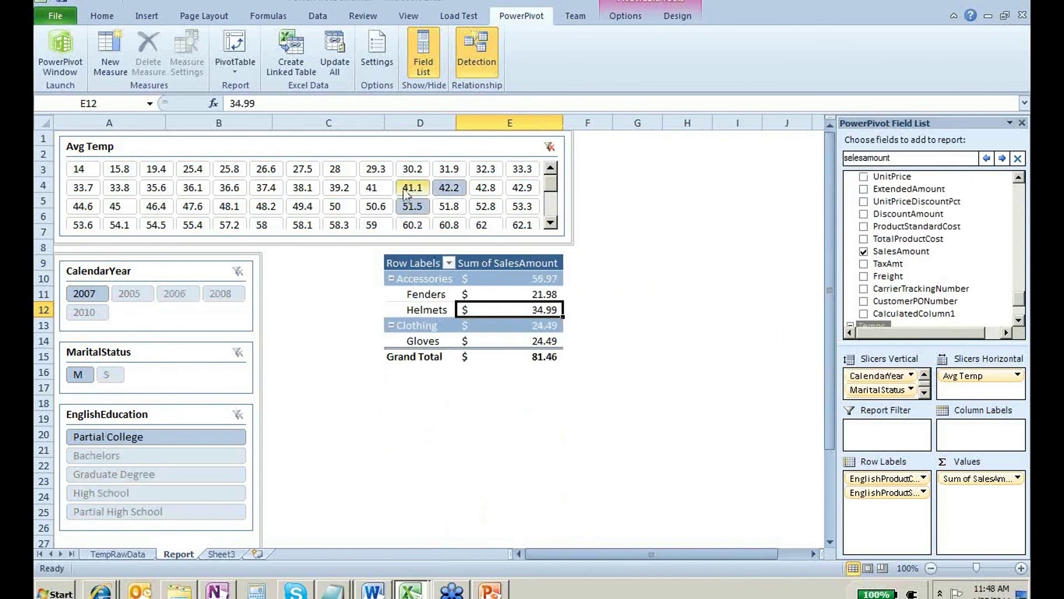
{"action": "left_click", "coordinate": [413, 189], "text": "ctrl"}
{"action": "left_click", "coordinate": [375, 191], "text": "ctrl"}
{"action": "left_click", "coordinate": [376, 207], "text": "ctrl"}
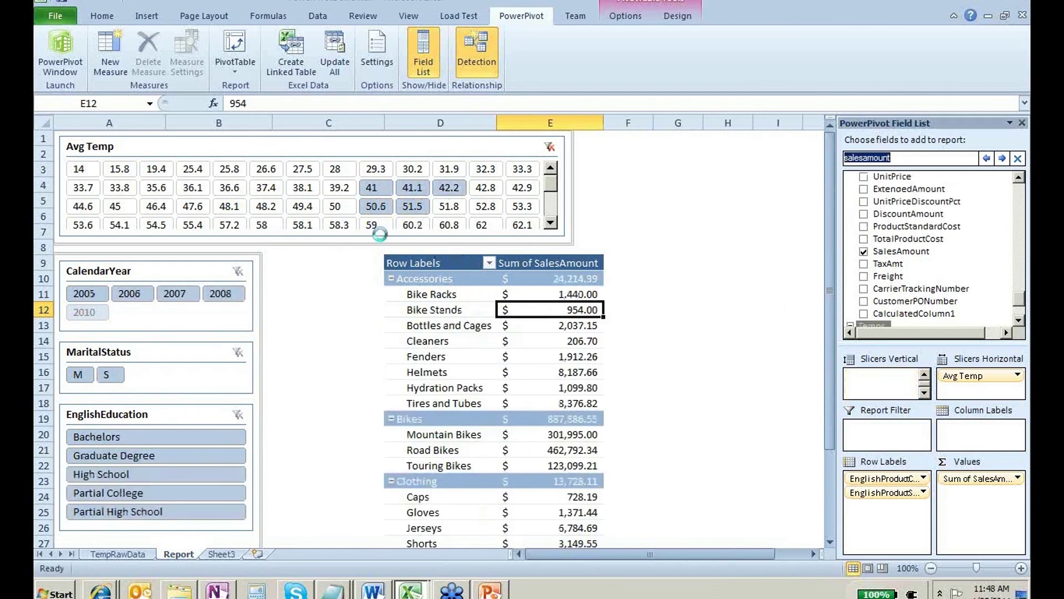
{"action": "left_click", "coordinate": [340, 208], "text": "ctrl"}
{"action": "left_click", "coordinate": [339, 188], "text": "ctrl"}
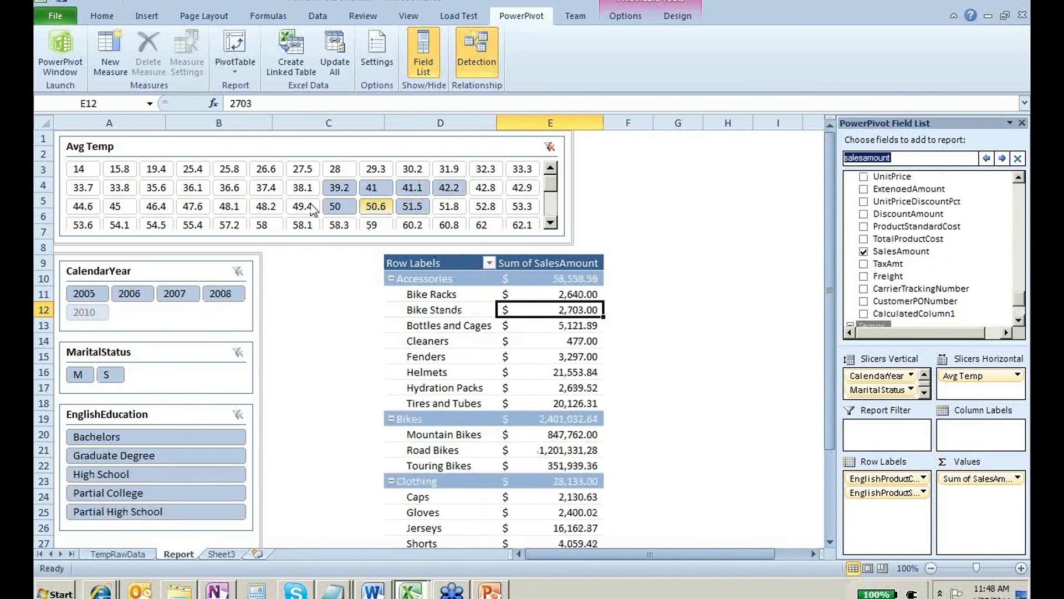
Switch to the PowerPivot window and open the options of the calculated column at the end of the FactInternetSales table.
{"action": "left_click", "coordinate": [61, 53]}
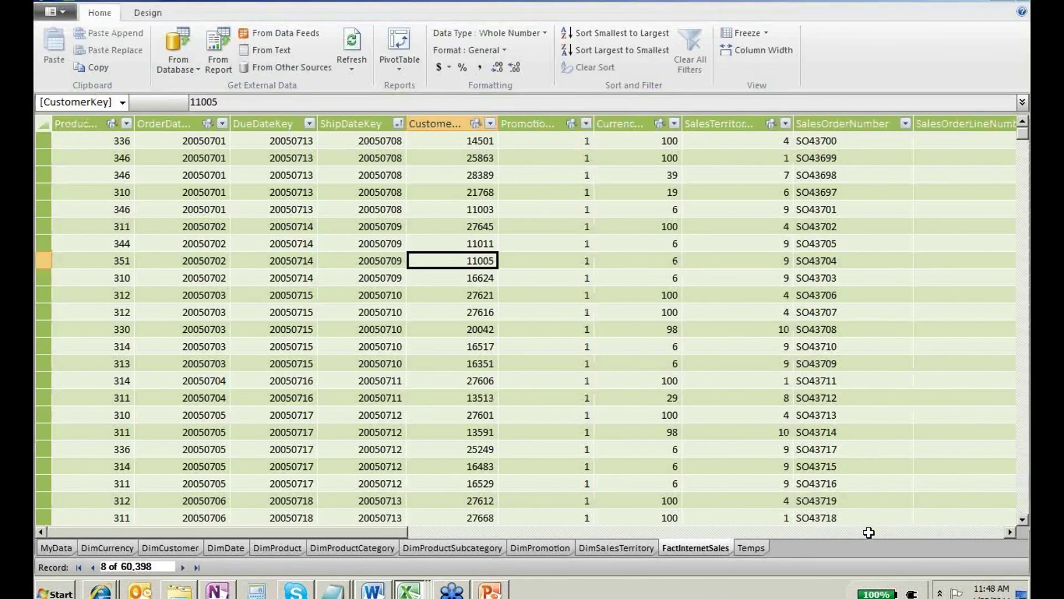
{"action": "left_click", "coordinate": [868, 532]}
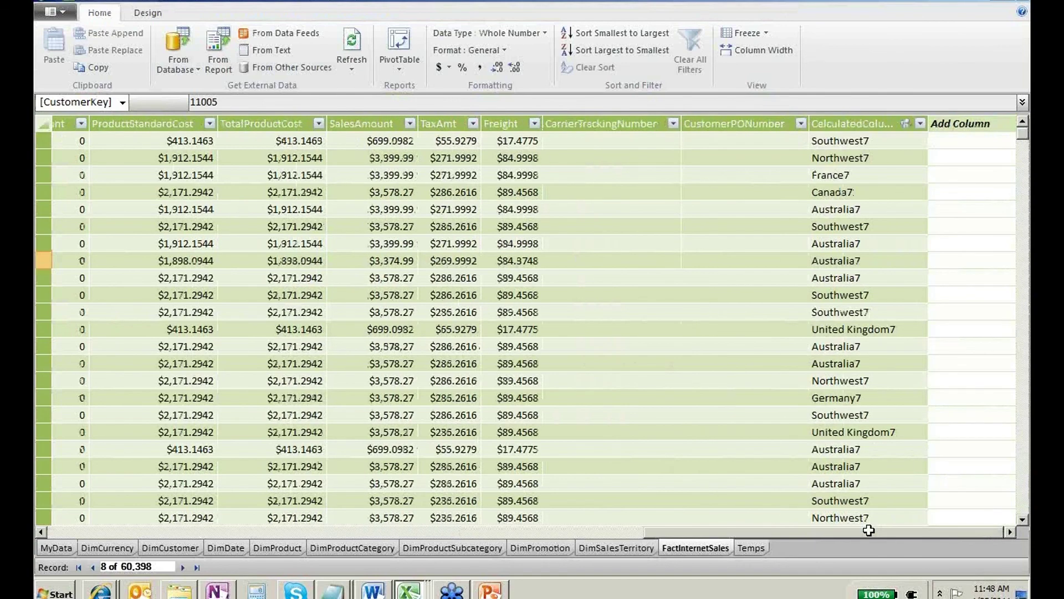
{"action": "right_click", "coordinate": [878, 124]}
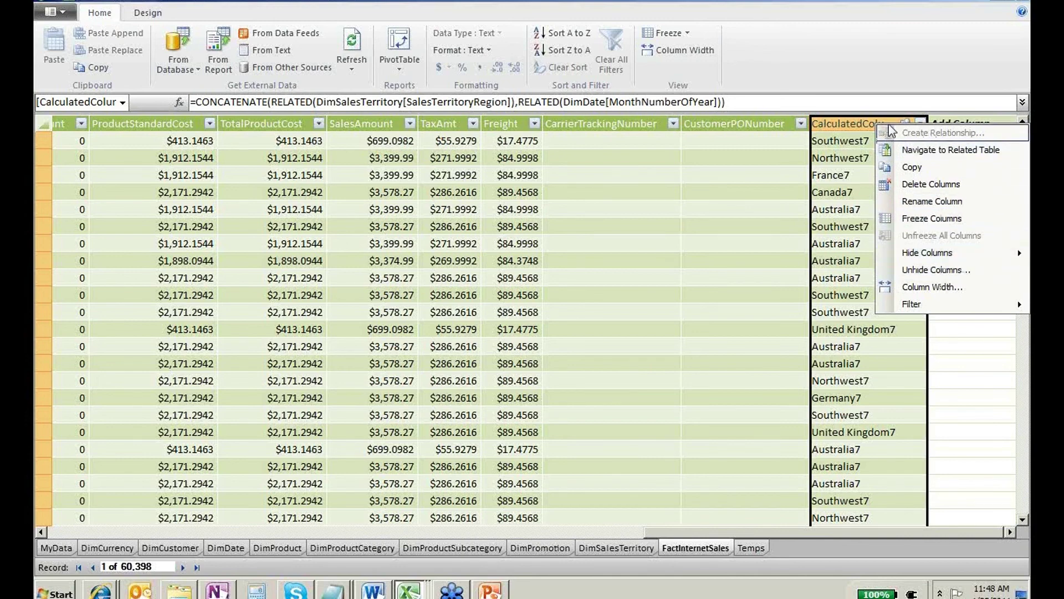
{"action": "right_click", "coordinate": [780, 125]}
{"action": "left_click", "coordinate": [795, 134]}
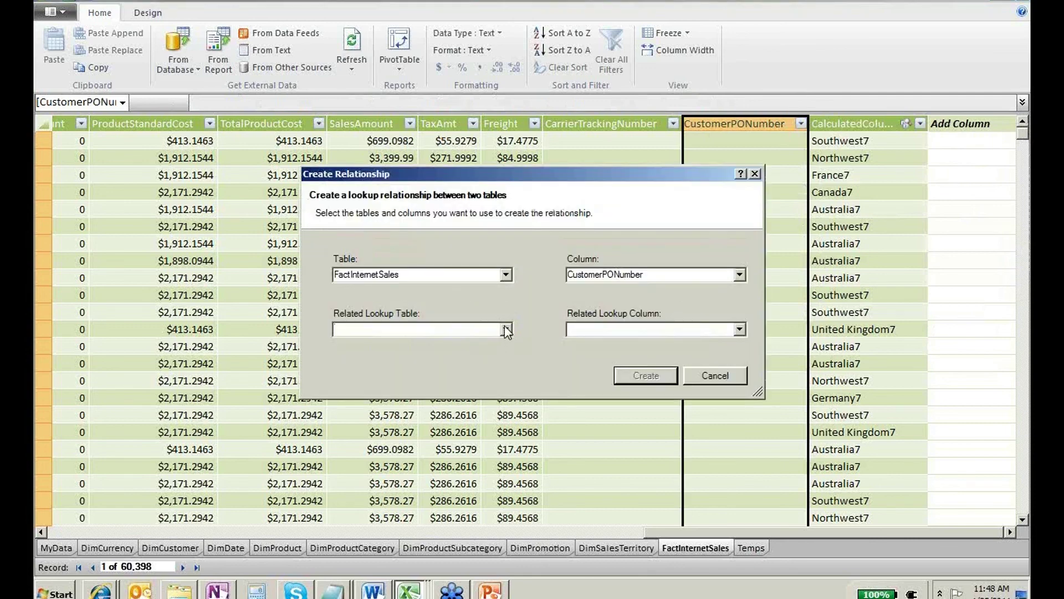
{"action": "left_click", "coordinate": [507, 329]}
{"action": "left_click", "coordinate": [482, 343]}
{"action": "left_click", "coordinate": [739, 330]}
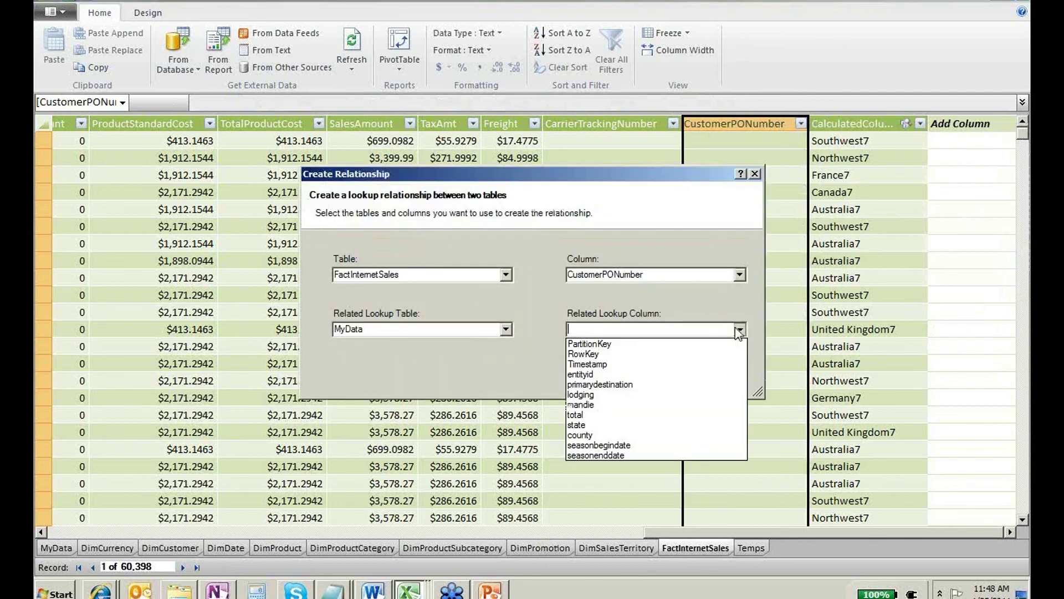
{"action": "left_click", "coordinate": [657, 355]}
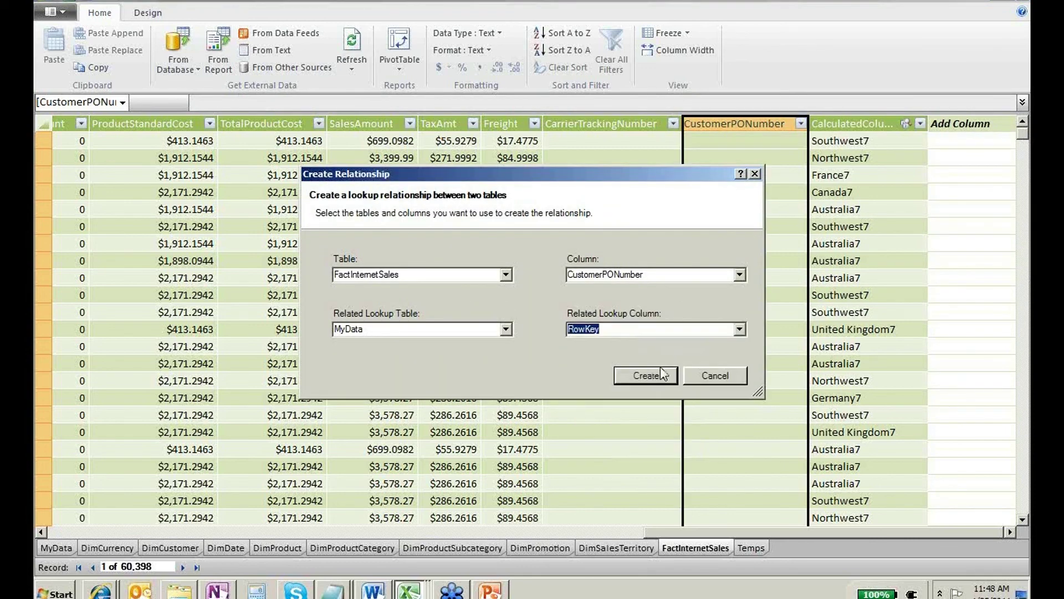
{"action": "left_click", "coordinate": [730, 377]}
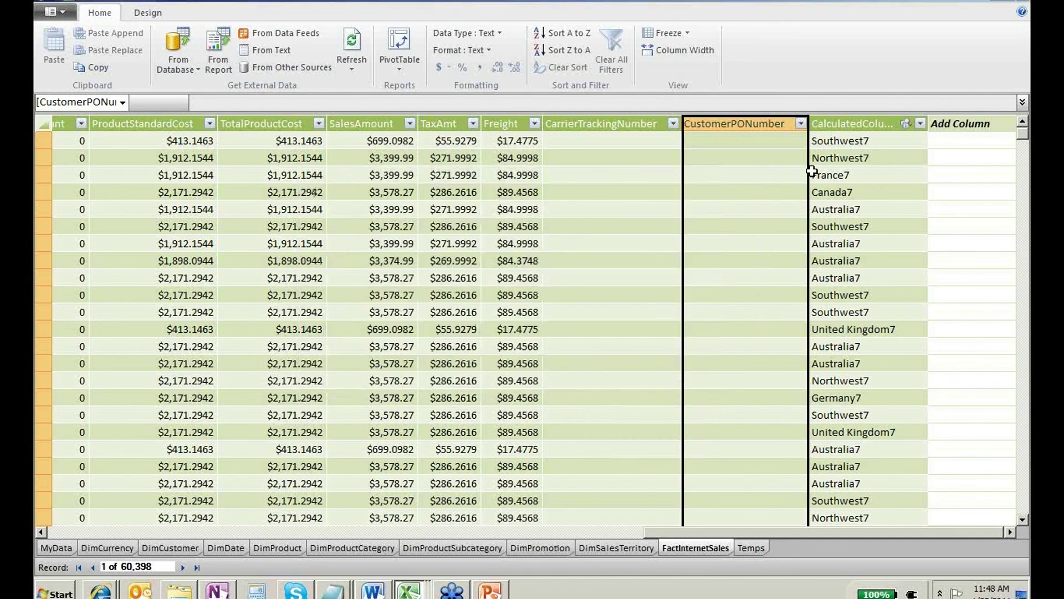
Rename the calculated column in FactInternetSales as TempKey and refresh the modified PowerPivot data in the Excel report.
{"action": "right_click", "coordinate": [847, 123]}
{"action": "left_click", "coordinate": [838, 208]}
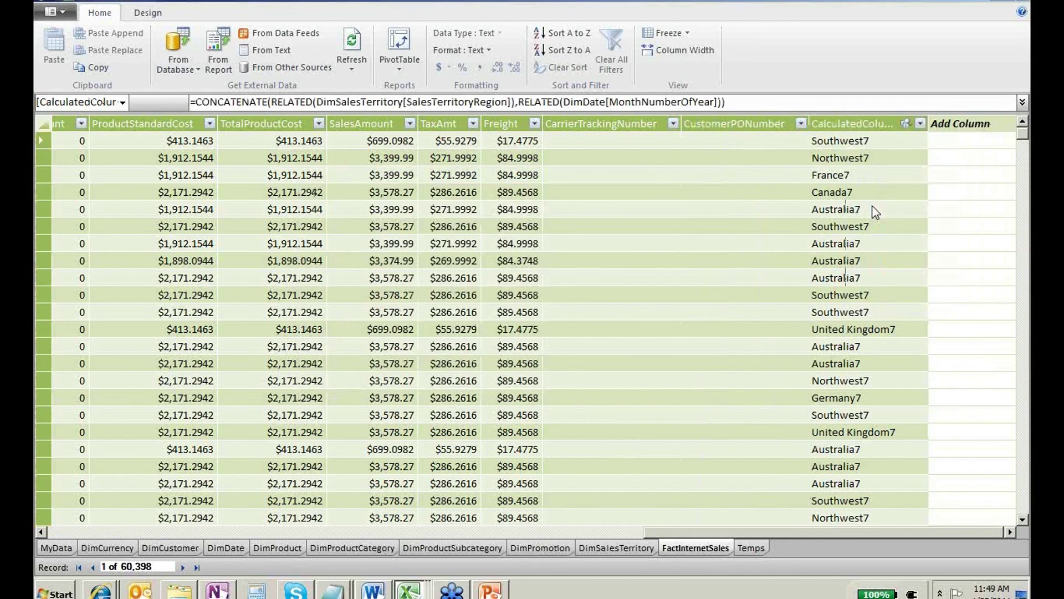
{"action": "type", "text": "TempD"}
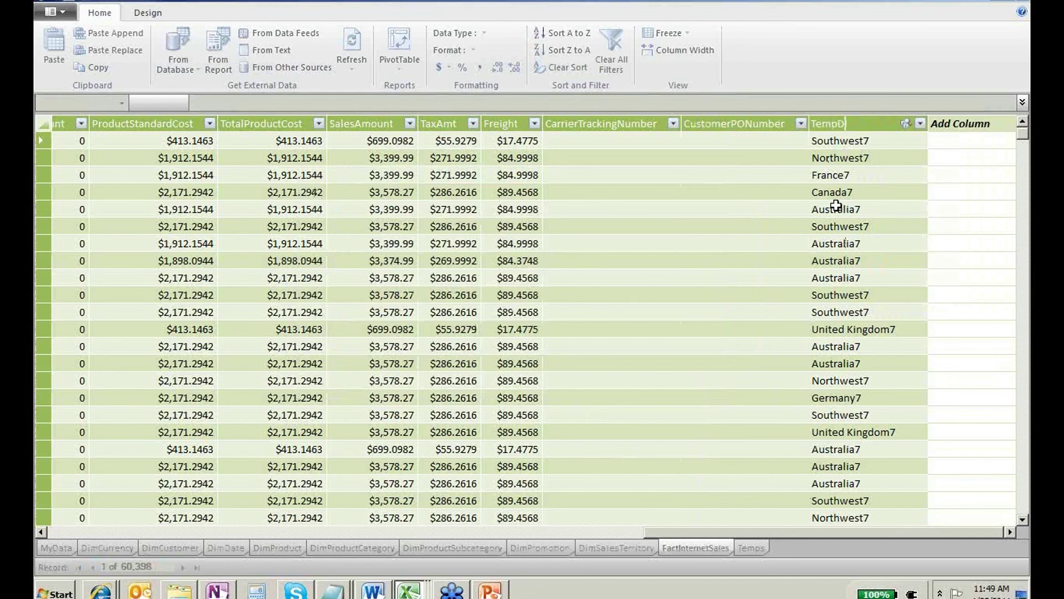
{"action": "key", "text": "BackSpace"}
{"action": "type", "text": "Key"}
{"action": "key", "text": "Return"}
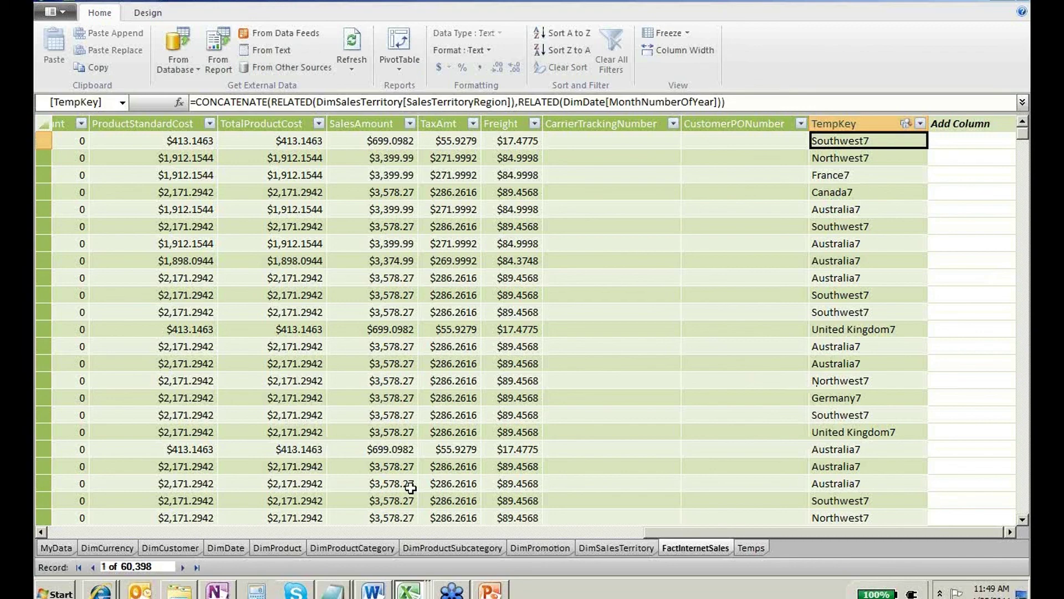
{"action": "key", "text": "alt+Tab"}
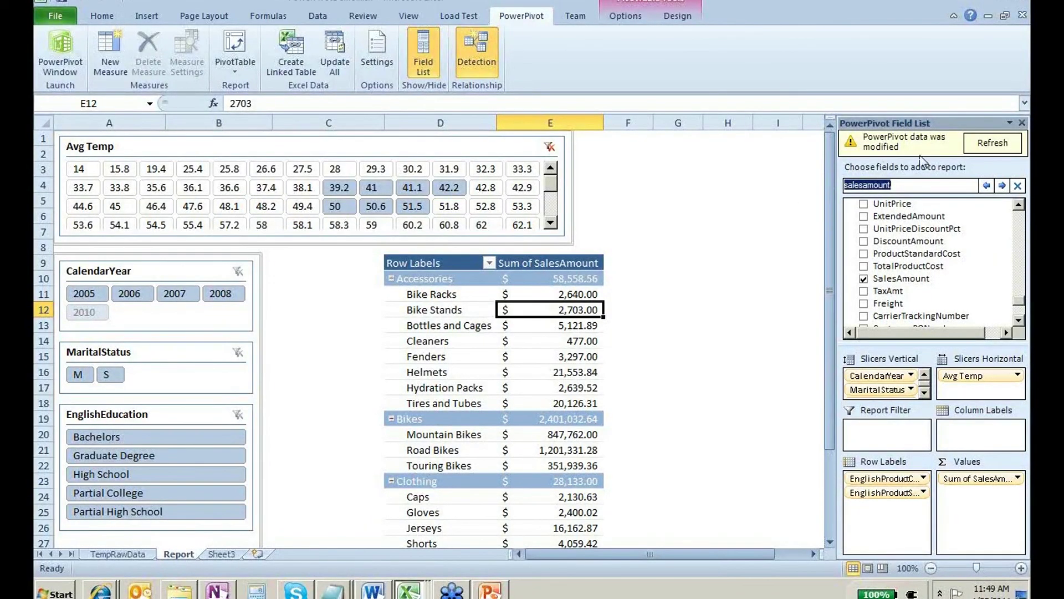
{"action": "left_click", "coordinate": [970, 147]}
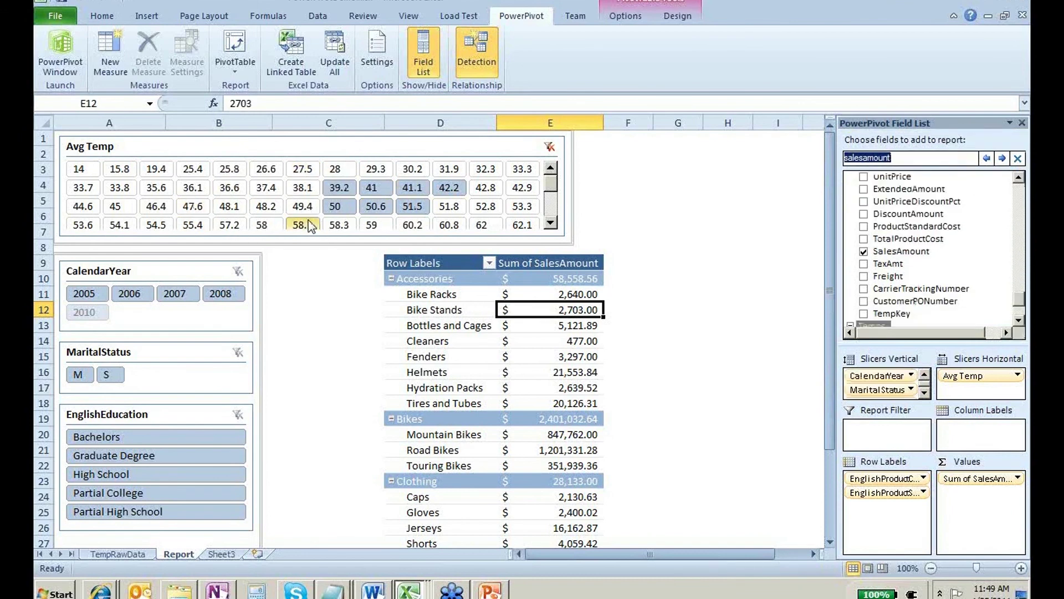
Add a calculated column to the PowerPivot Temps table with =IF([Avg Temp]<40,"Cold",IF([Avg Temp]<55,"Cool",IF([Avg Temp]<70,"Warm","Hot"))).
{"action": "key", "text": "alt+Tab"}
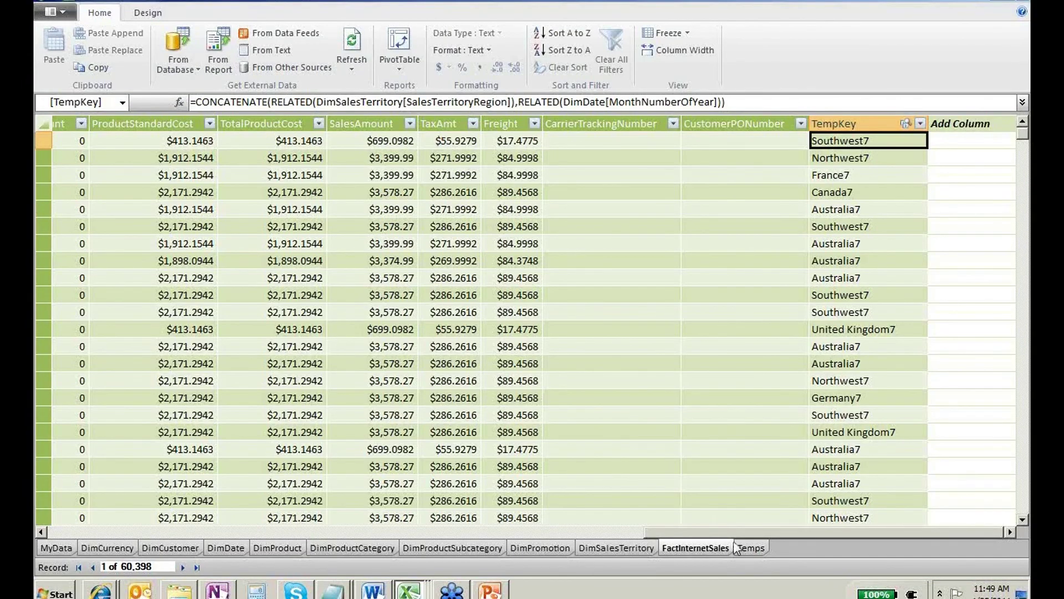
{"action": "left_click", "coordinate": [746, 548]}
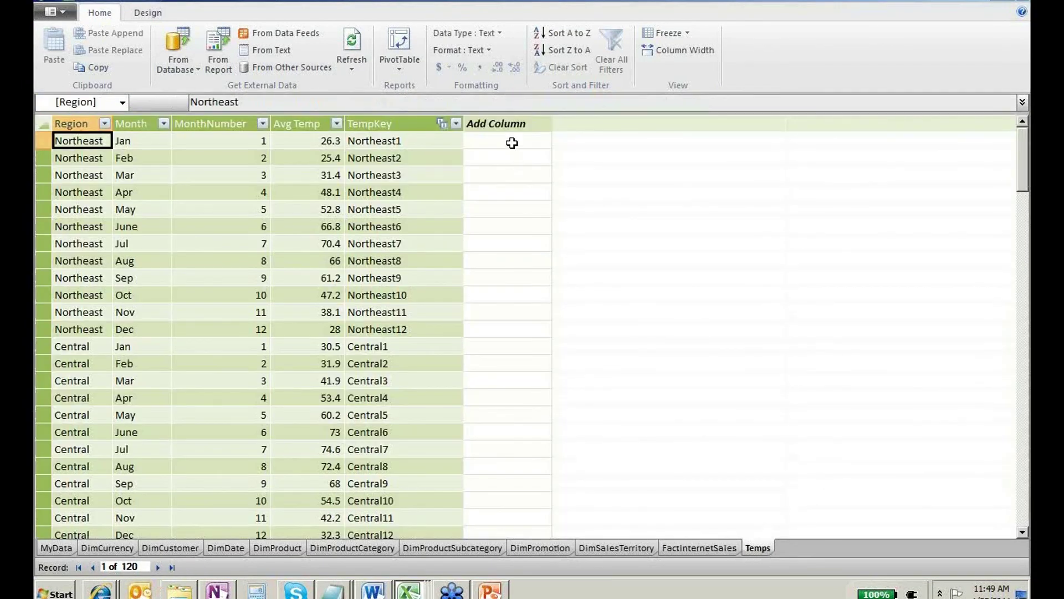
{"action": "left_click", "coordinate": [510, 141]}
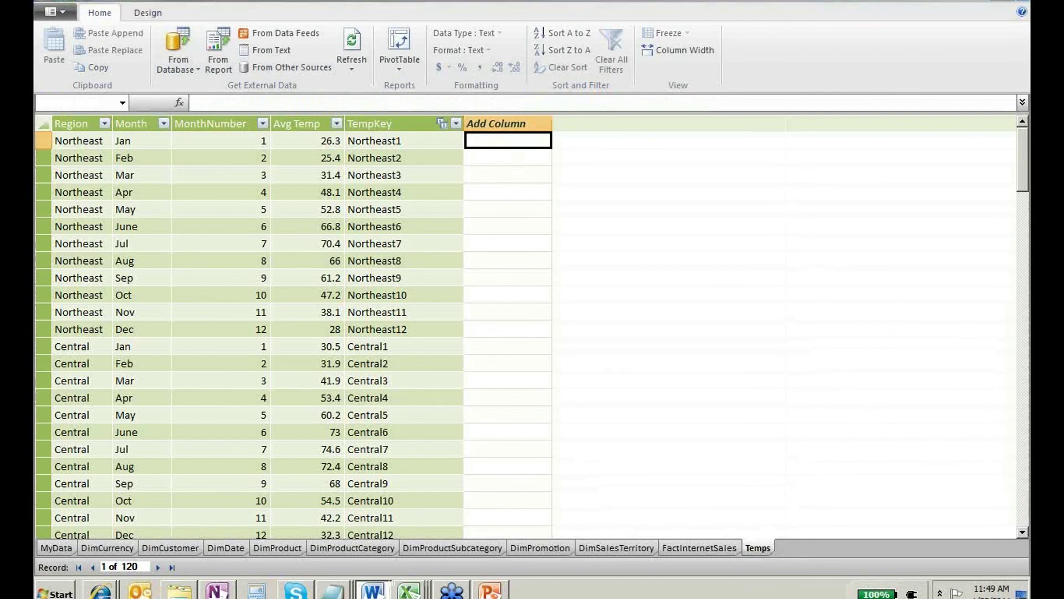
{"action": "left_click", "coordinate": [424, 104]}
{"action": "type", "text": "=IF([Avg Temp]<40,\"Cold\",IF([Avg Temp]<55,\"Cool\",IF([Avg Temp]<70,\"Warm\",\"Hot\")))"}
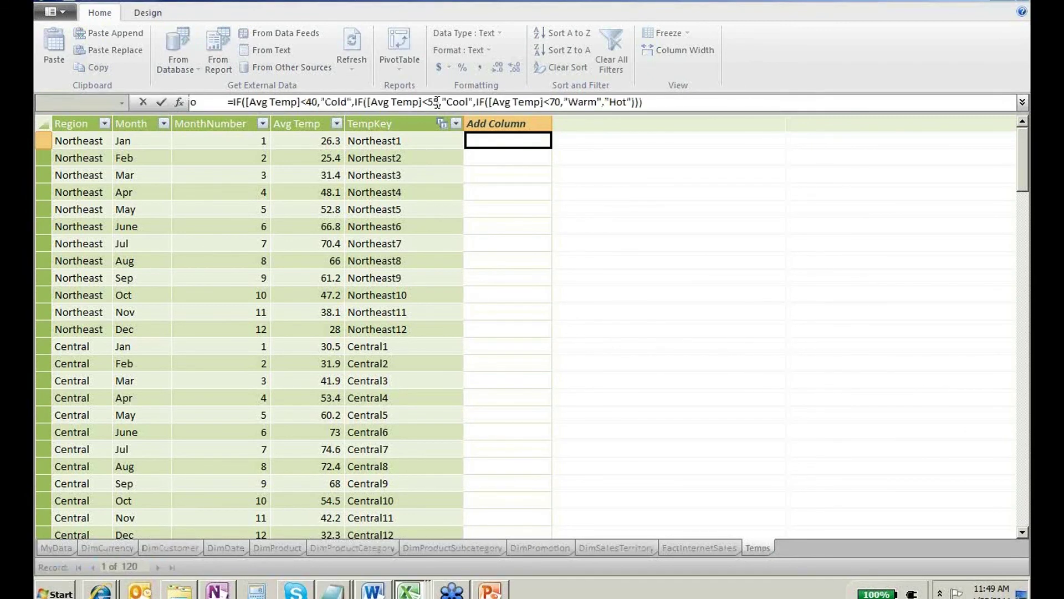
{"action": "key", "text": "Delete"}
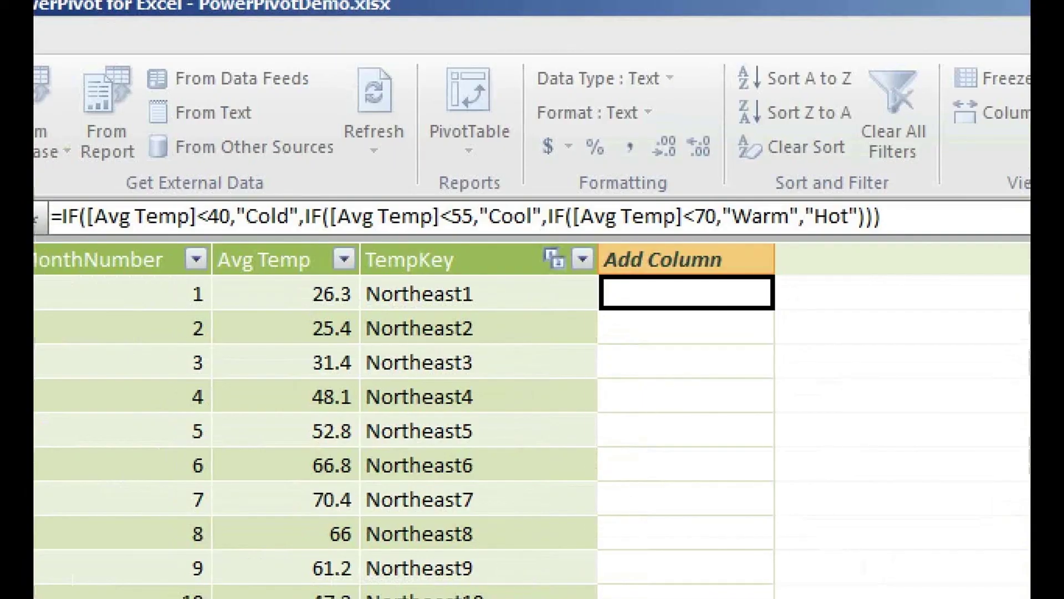
{"action": "left_click_drag", "start_coordinate": [275, 229], "coordinate": [137, 229]}
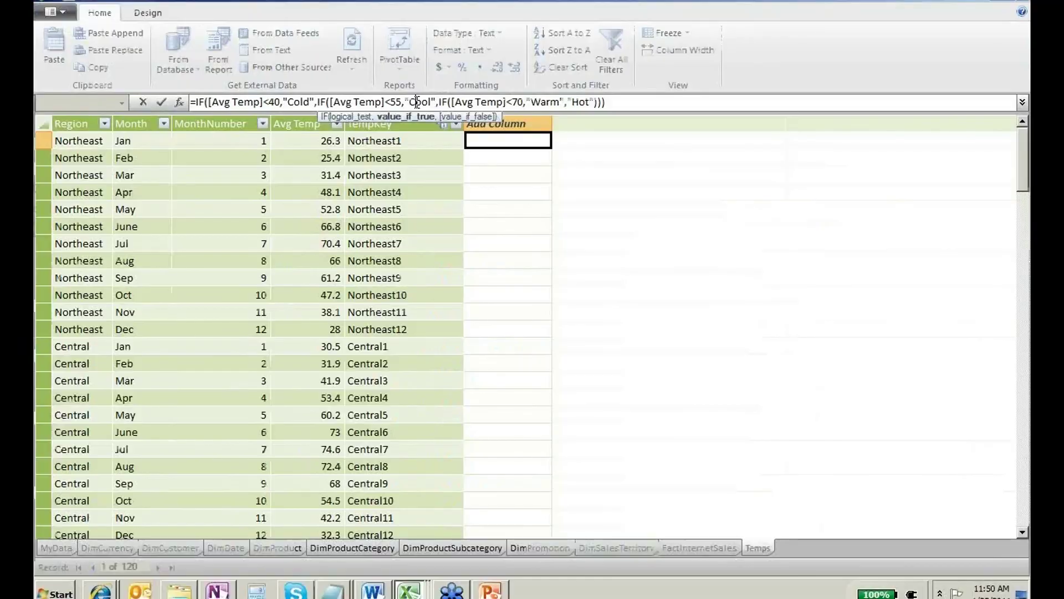
{"action": "key", "text": "Return"}
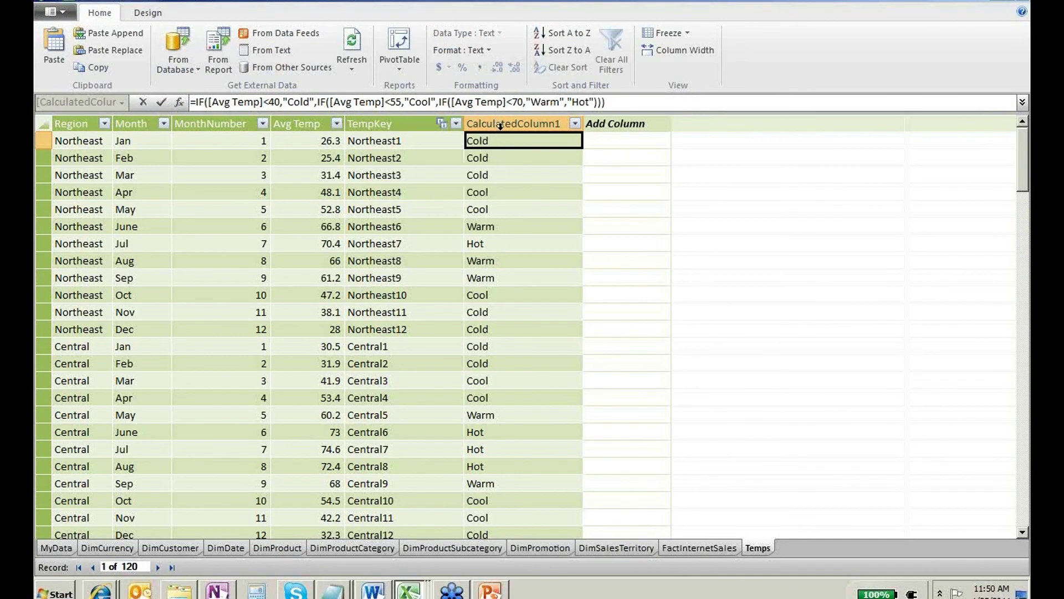
Rename the new temperature category column in the Temps table as TempRange.
{"action": "left_click", "coordinate": [500, 169]}
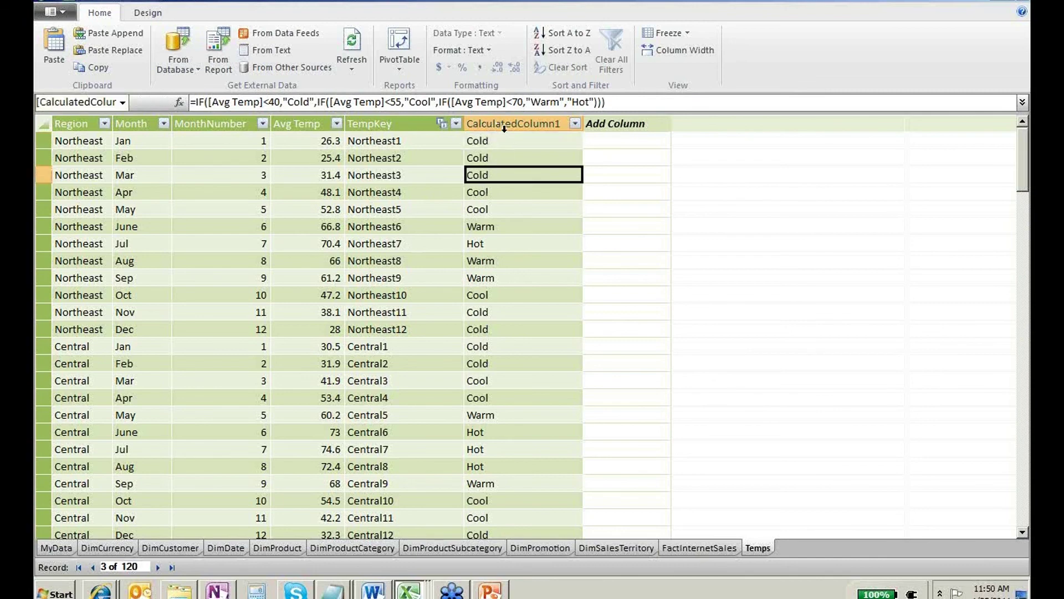
{"action": "left_click", "coordinate": [504, 126]}
{"action": "right_click", "coordinate": [504, 128]}
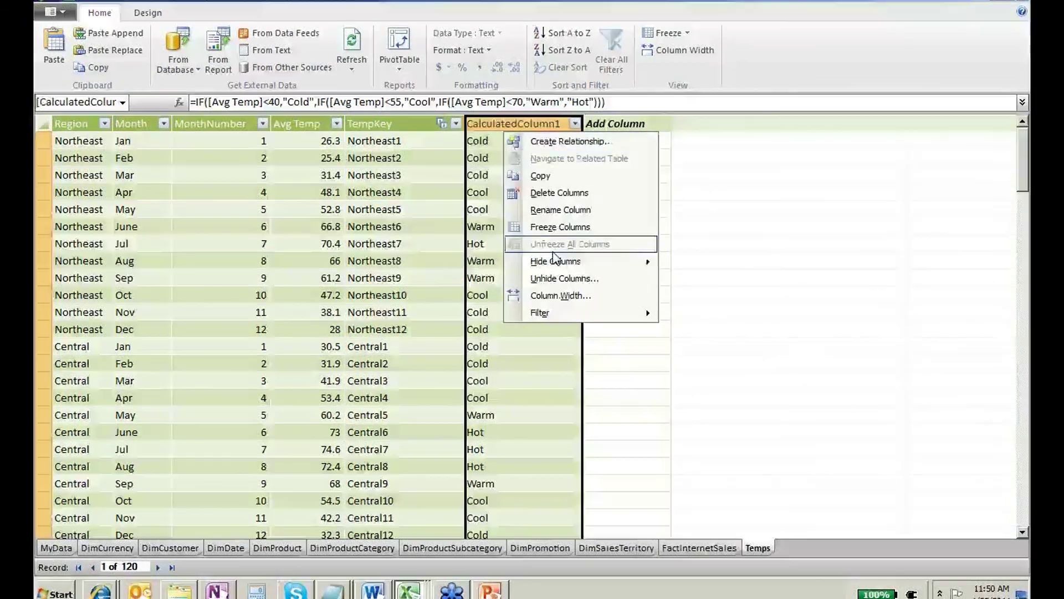
{"action": "left_click", "coordinate": [560, 209]}
{"action": "type", "text": "TempRange"}
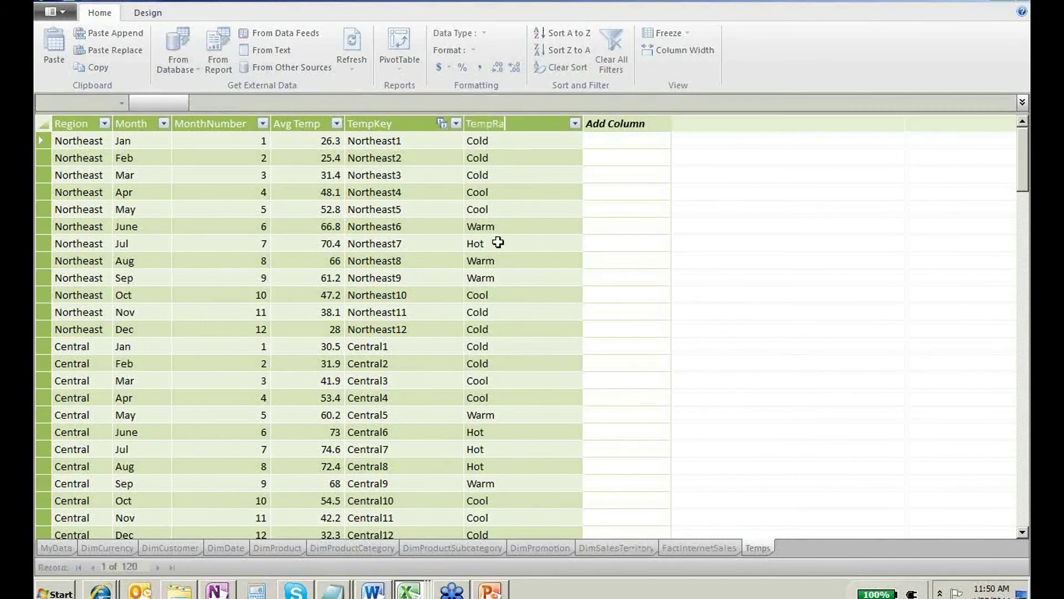
{"action": "key", "text": "Return"}
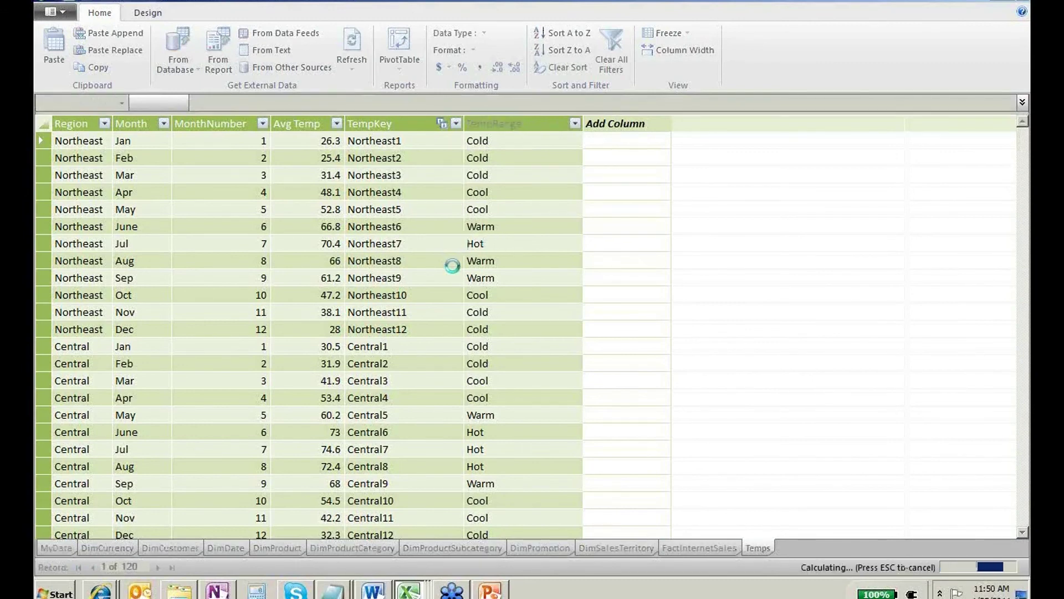
{"action": "left_click", "coordinate": [517, 227]}
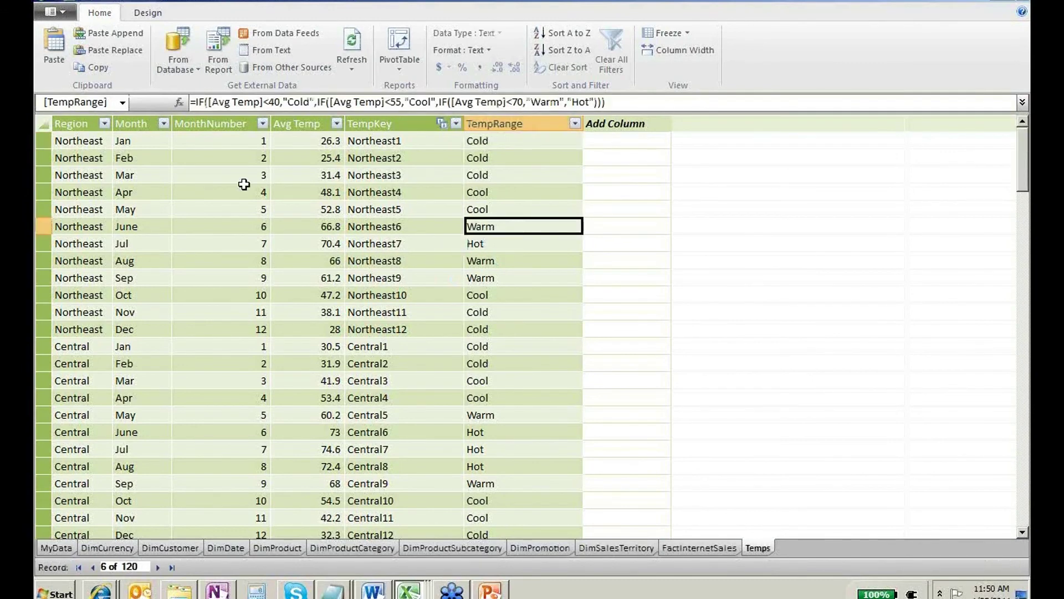
Switch to the Excel report and replace the horizontal Avg Temp slicer with the TempRange field from Temps.
{"action": "key", "text": "alt+Tab"}
{"action": "key", "text": "alt+Tab"}
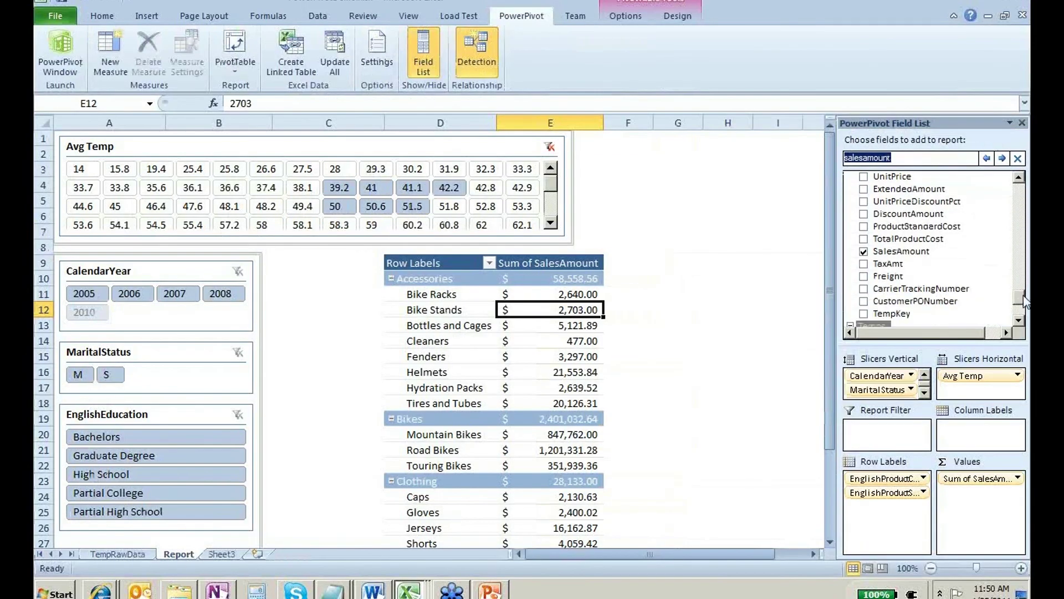
{"action": "left_click_drag", "start_coordinate": [1023, 298], "coordinate": [1026, 325]}
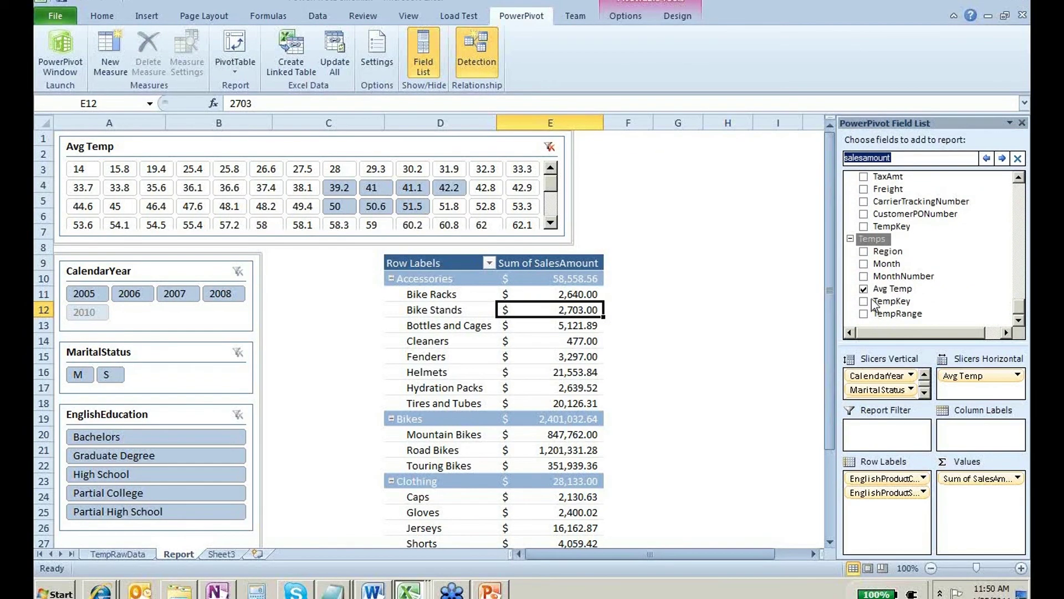
{"action": "left_click_drag", "start_coordinate": [968, 381], "coordinate": [898, 313]}
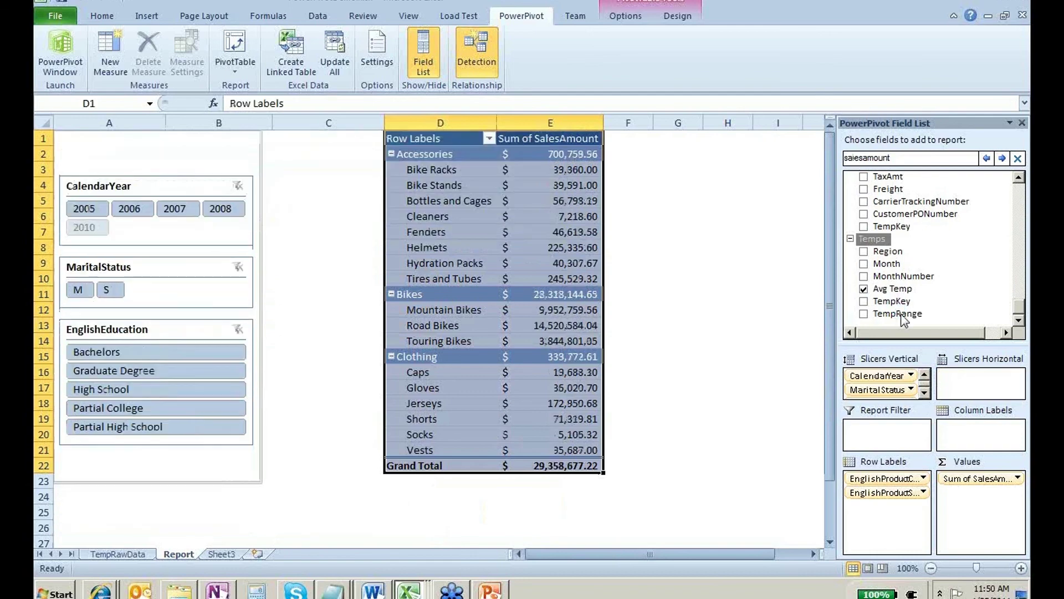
{"action": "left_click", "coordinate": [900, 315]}
Filter the sales report with the TempRange slicer by Cold, by Warm and finally by Cool.
{"action": "left_click", "coordinate": [95, 170]}
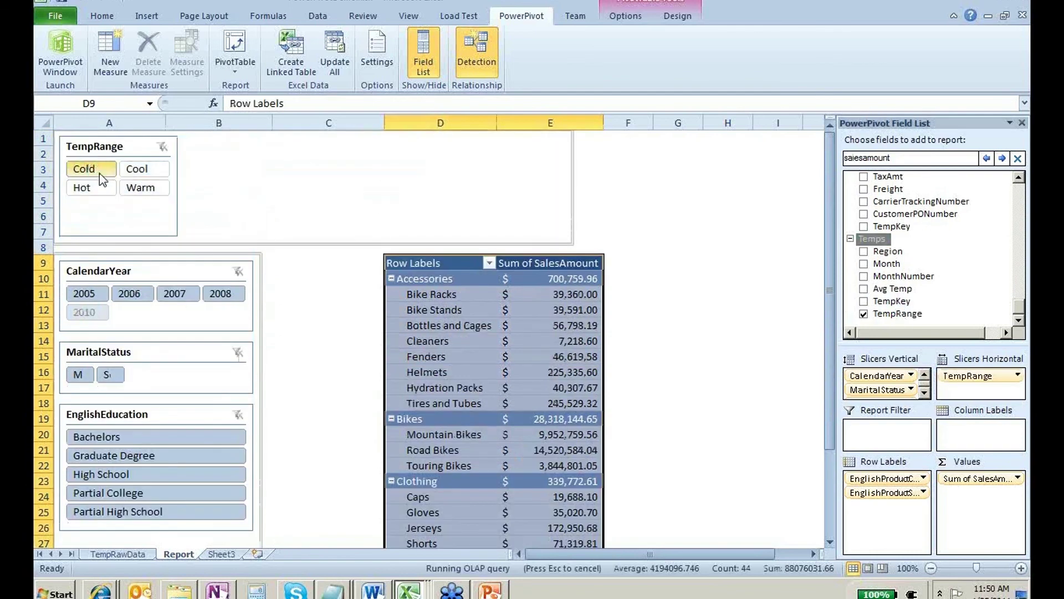
{"action": "left_click", "coordinate": [145, 189]}
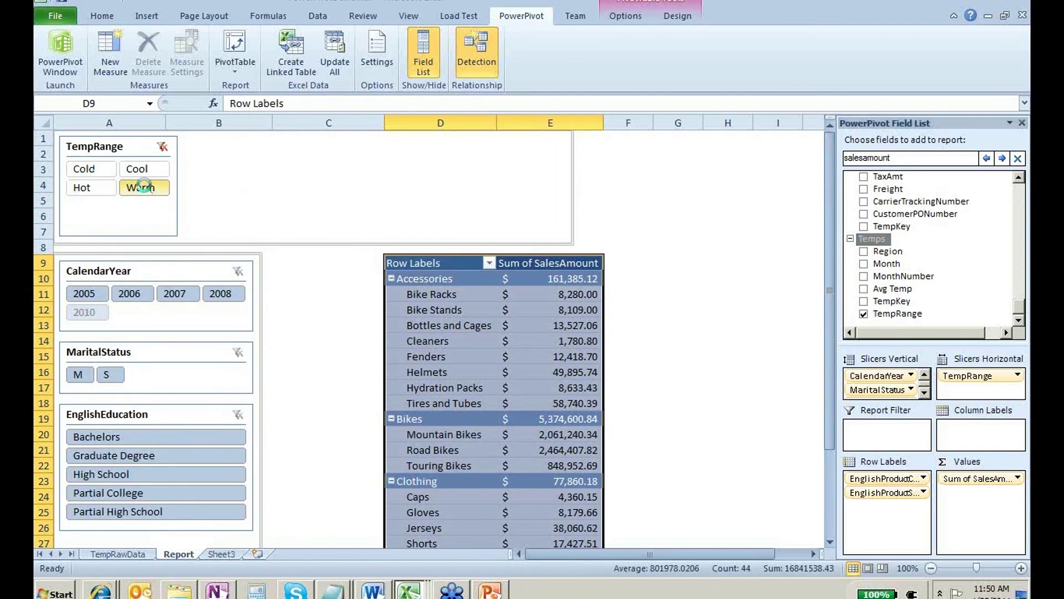
{"action": "left_click", "coordinate": [738, 299]}
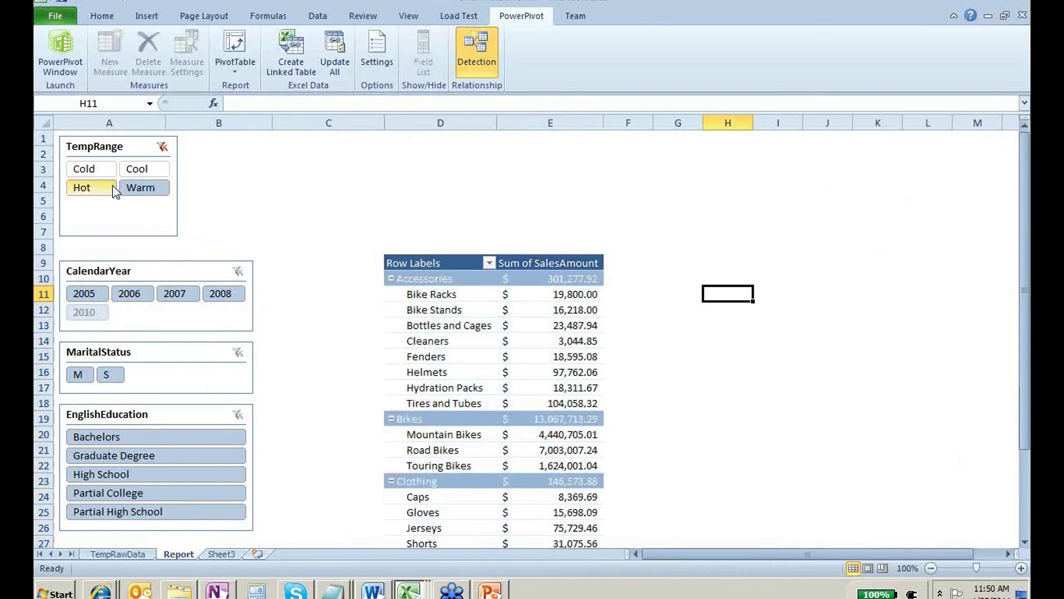
{"action": "left_click", "coordinate": [133, 146]}
{"action": "left_click", "coordinate": [136, 168]}
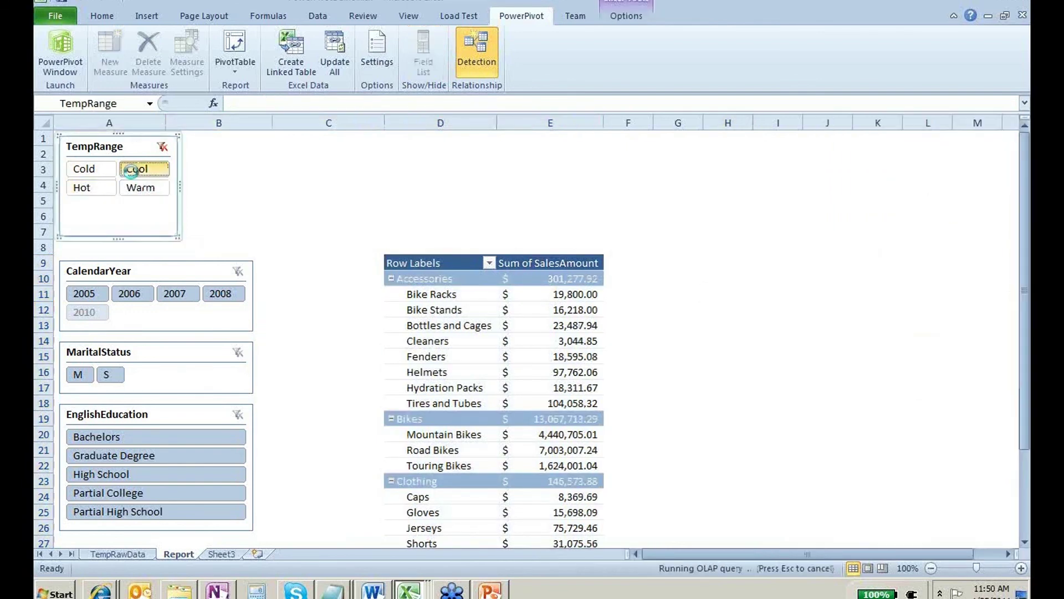
Try the TempRange field as a row label, above the product category and then below the product subcategory.
{"action": "left_click", "coordinate": [578, 342]}
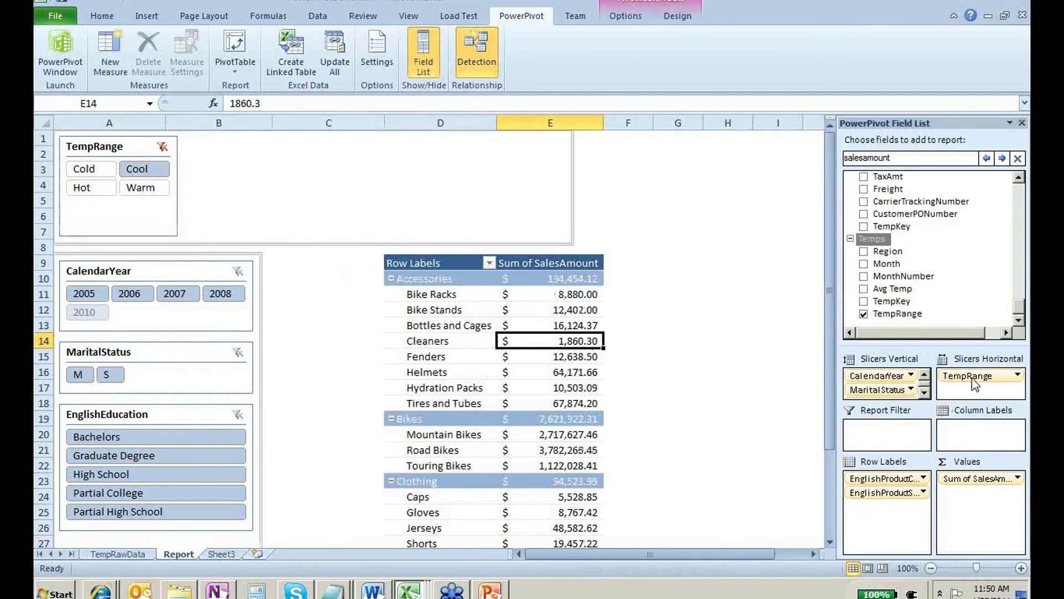
{"action": "left_click_drag", "start_coordinate": [974, 382], "coordinate": [165, 236]}
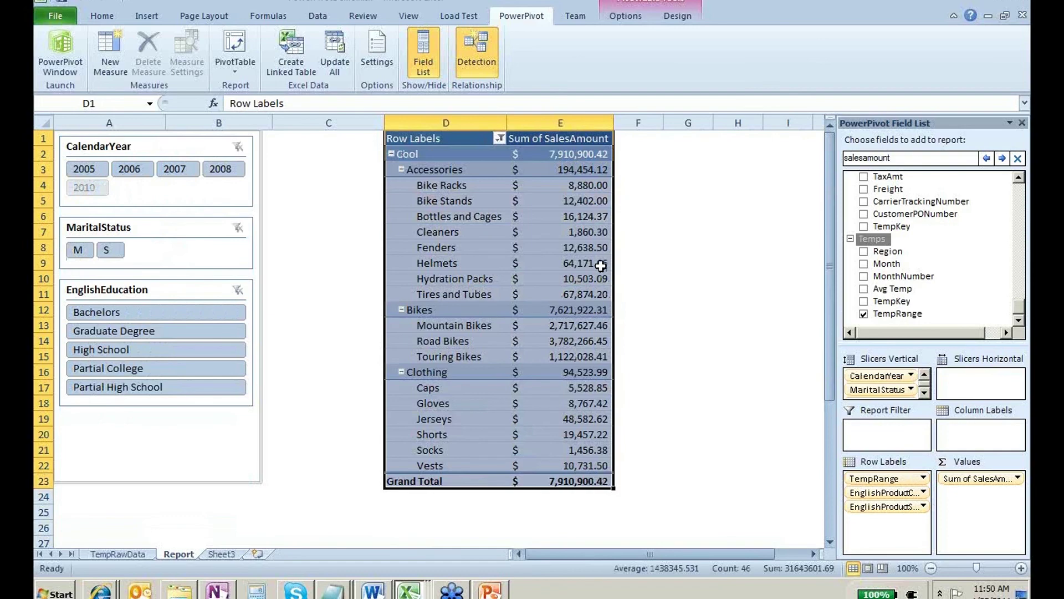
{"action": "left_click", "coordinate": [736, 259]}
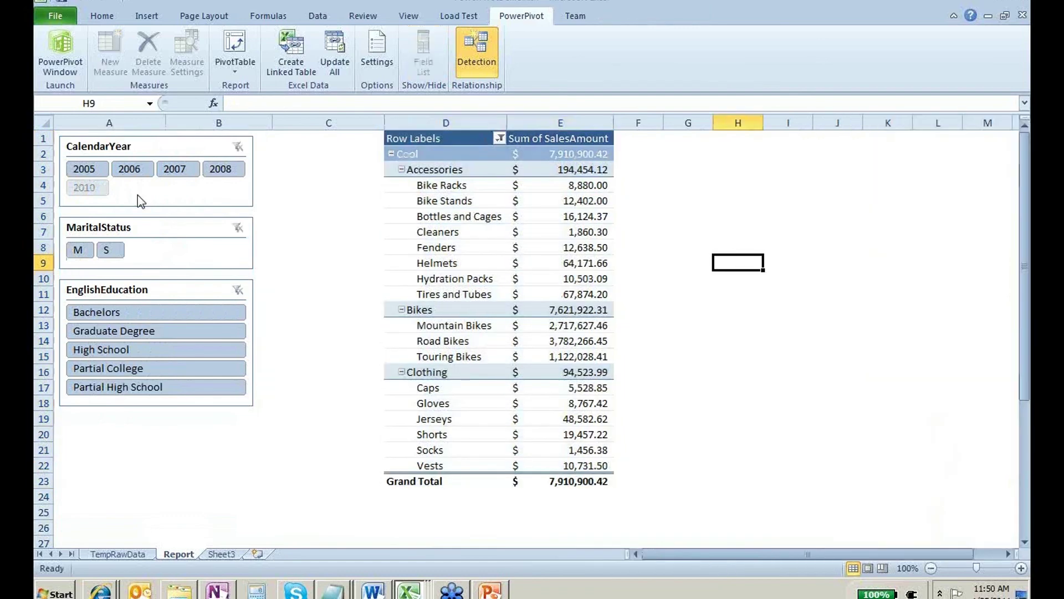
{"action": "left_click", "coordinate": [513, 260]}
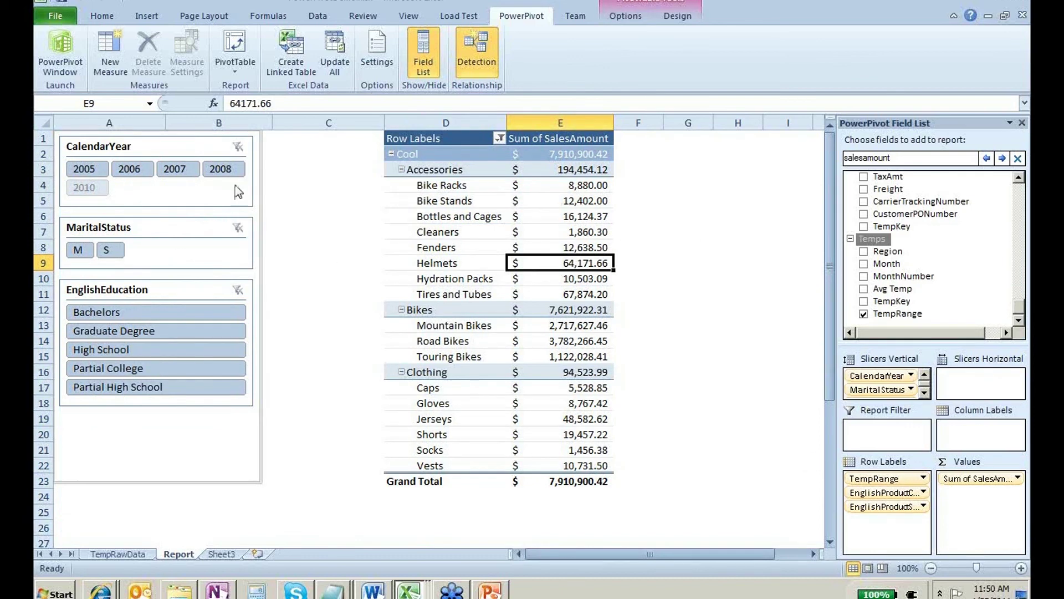
{"action": "left_click_drag", "start_coordinate": [269, 188], "coordinate": [281, 143]}
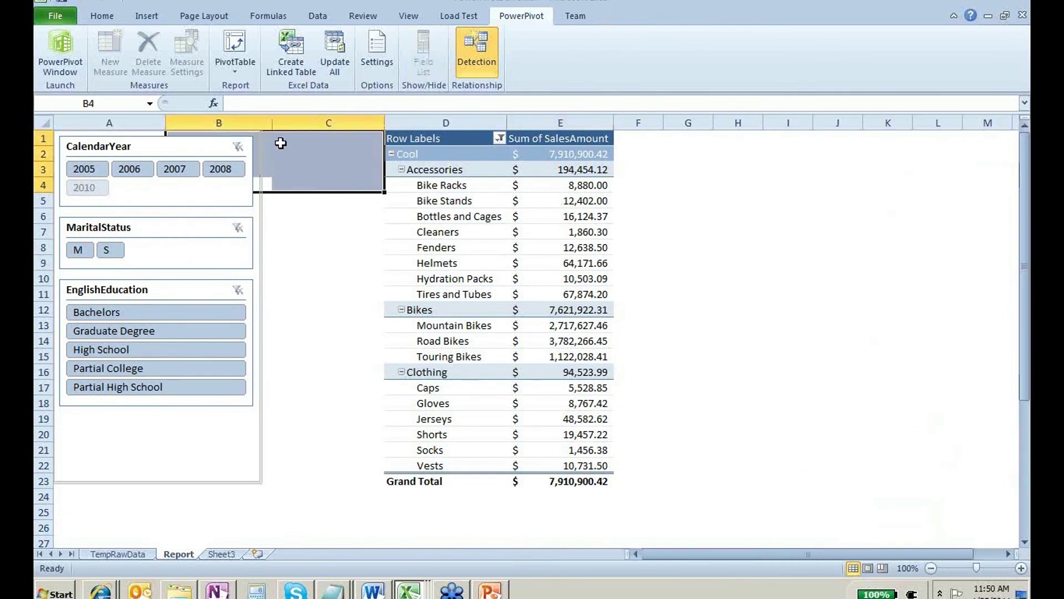
{"action": "left_click", "coordinate": [288, 169]}
{"action": "key", "text": "alt+Tab"}
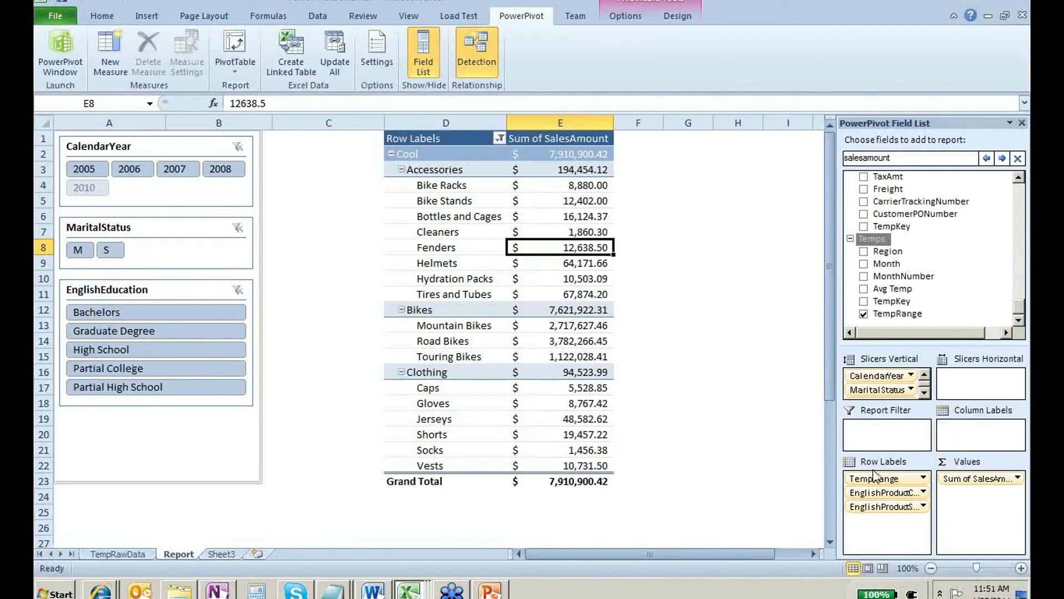
{"action": "left_click_drag", "start_coordinate": [879, 477], "coordinate": [876, 525]}
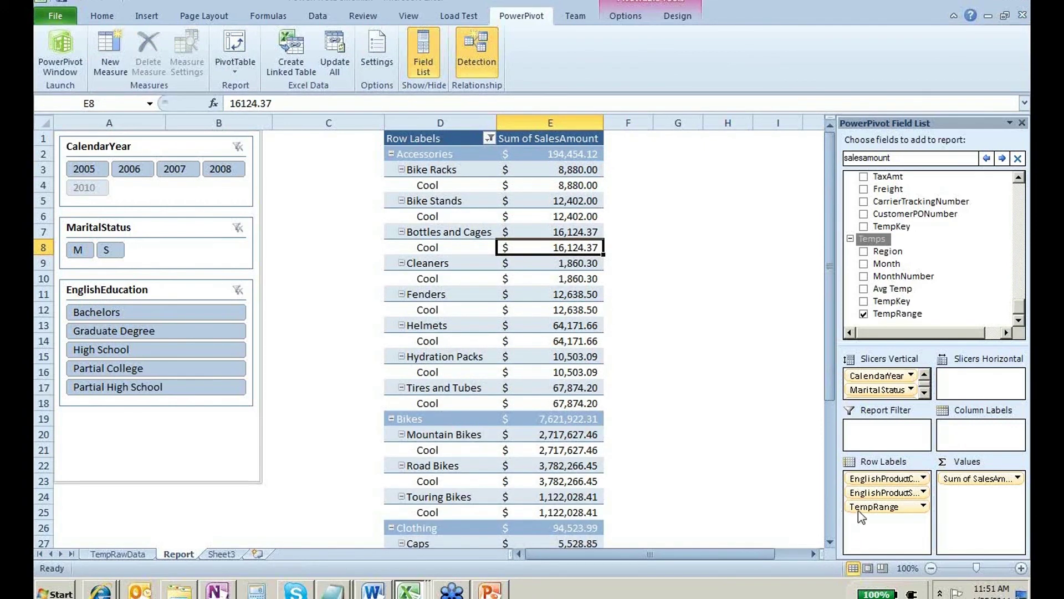
Move TempRange from the row labels to the vertical slicers between MaritalStatus and EnglishEducation, and filter the report by Hot.
{"action": "left_click_drag", "start_coordinate": [859, 508], "coordinate": [946, 389]}
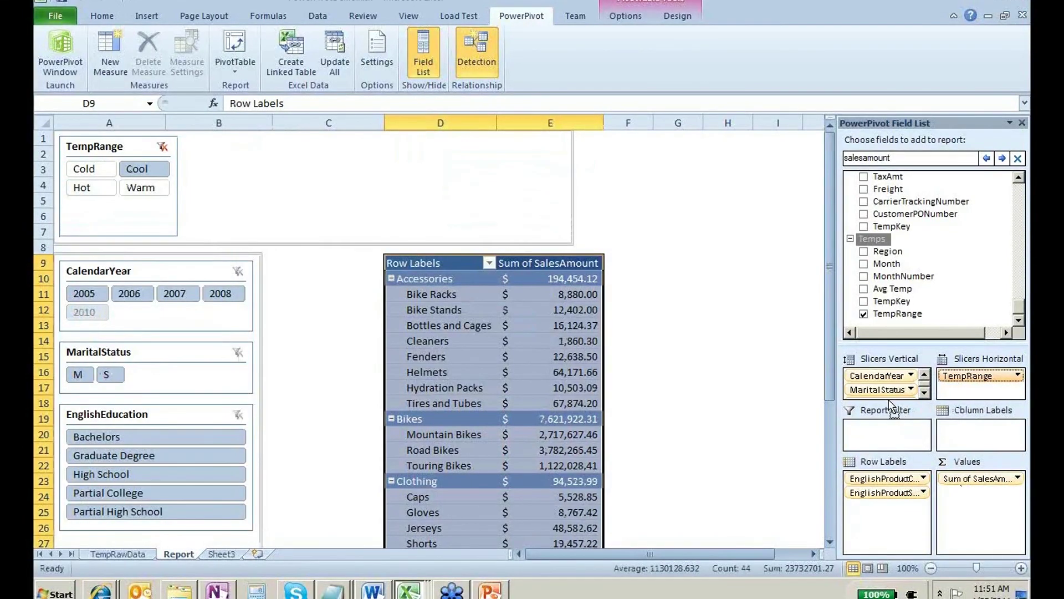
{"action": "left_click_drag", "start_coordinate": [891, 407], "coordinate": [890, 395]}
{"action": "left_click", "coordinate": [204, 312]}
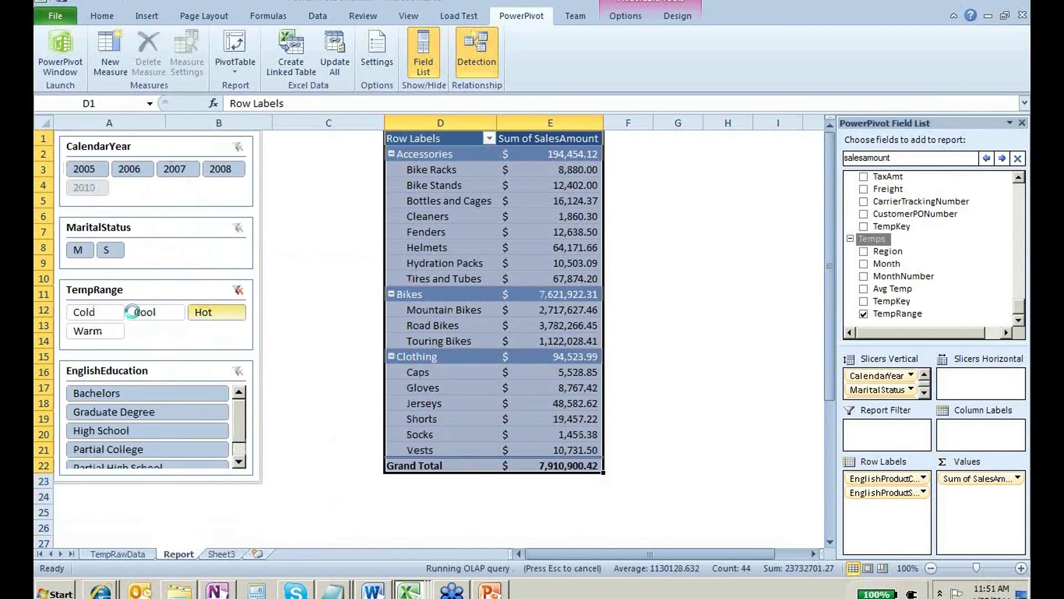
{"action": "left_click", "coordinate": [109, 316]}
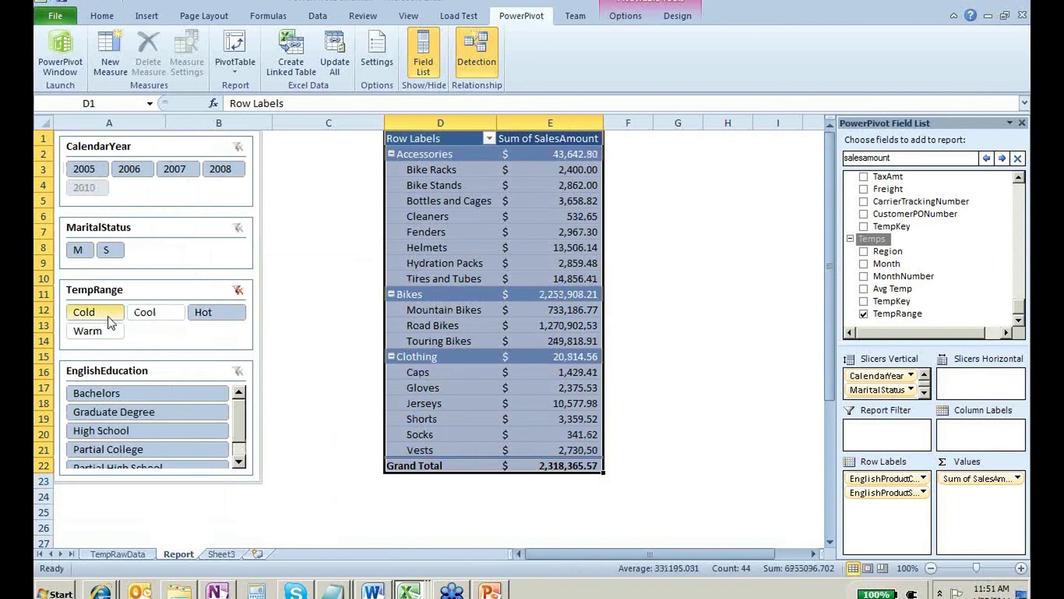
{"action": "left_click", "coordinate": [291, 311]}
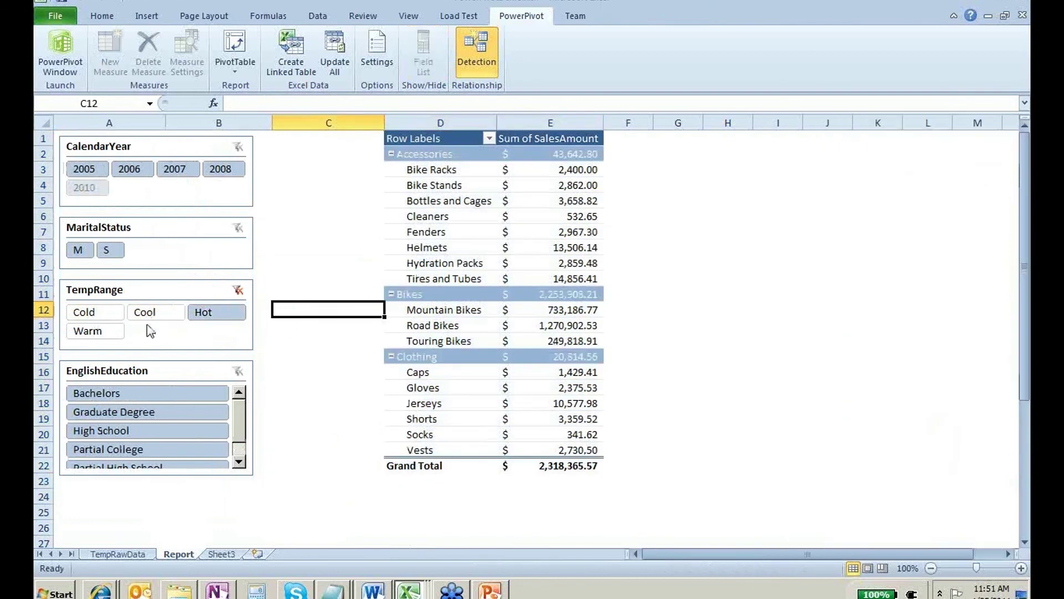
Replace SalesAmount with OrderQuantity from FactInternetSales as the report's value field.
{"action": "left_click", "coordinate": [501, 244]}
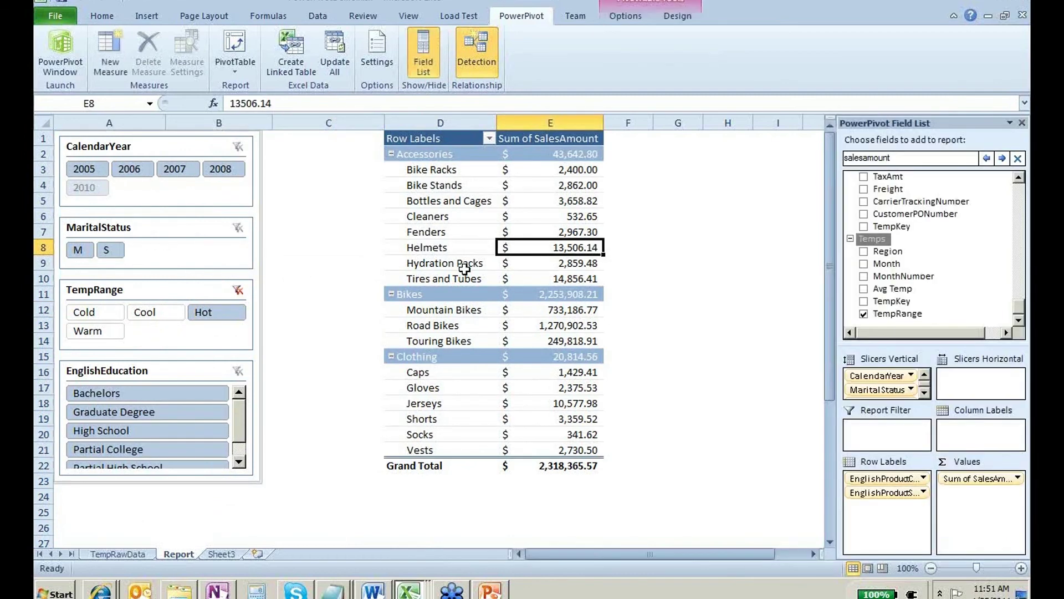
{"action": "left_click", "coordinate": [1018, 277]}
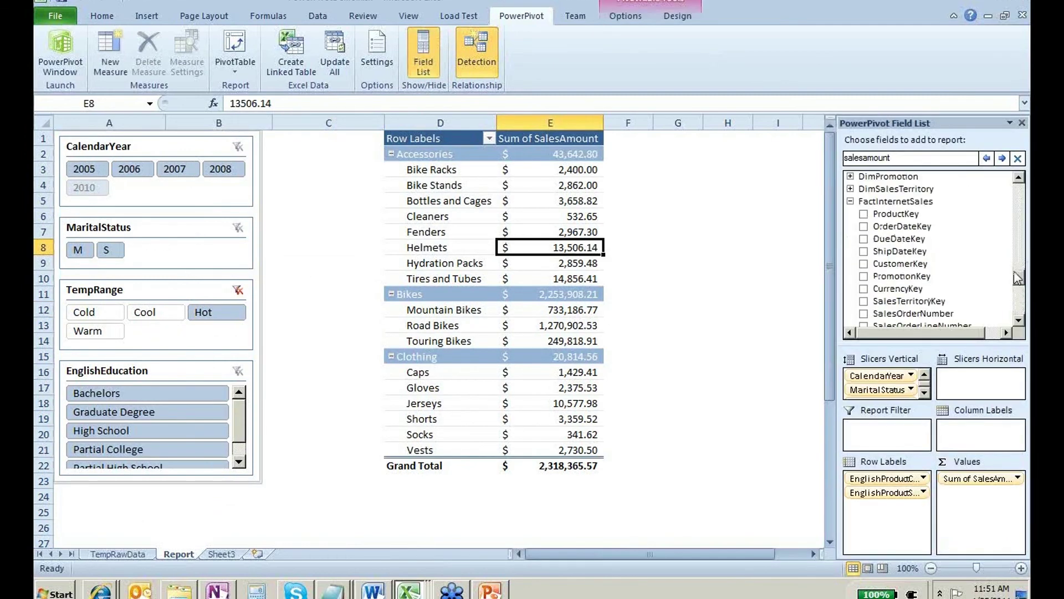
{"action": "left_click_drag", "start_coordinate": [1022, 280], "coordinate": [1021, 307]}
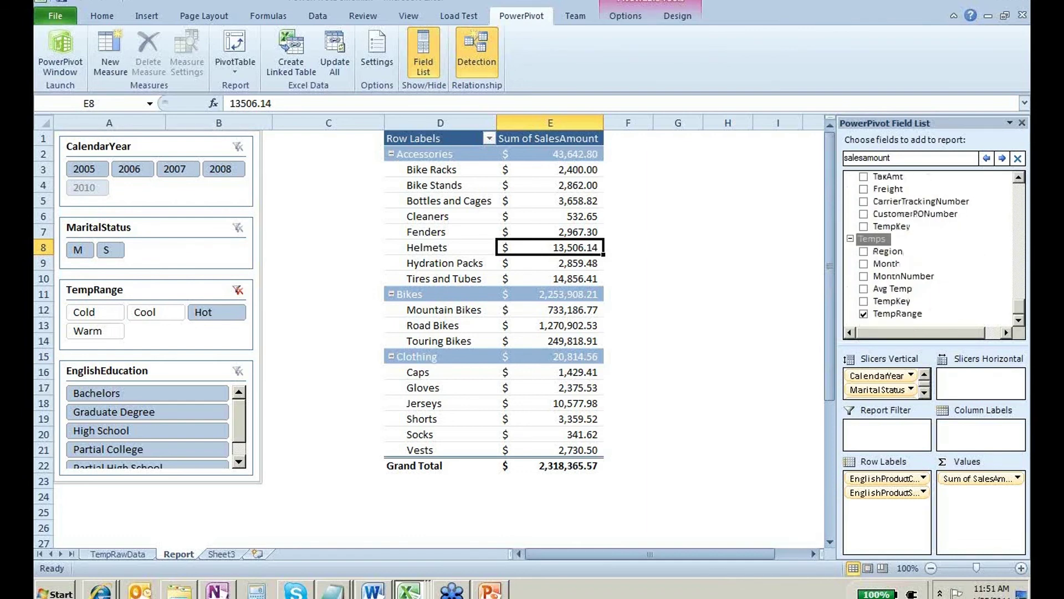
{"action": "scroll", "coordinate": [969, 283], "scroll_direction": "up", "scroll_amount": 3}
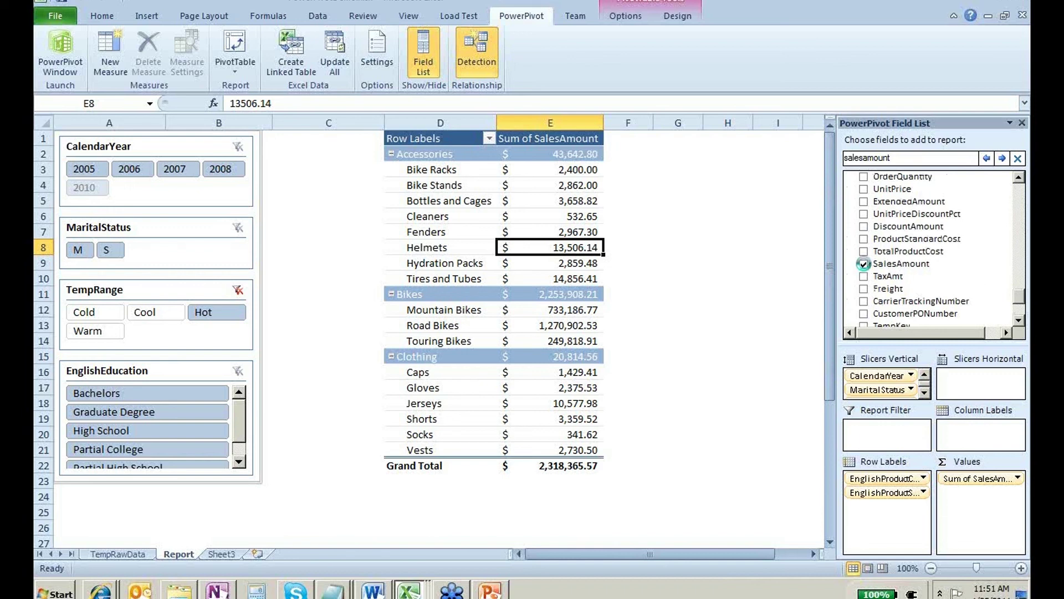
{"action": "left_click", "coordinate": [863, 263]}
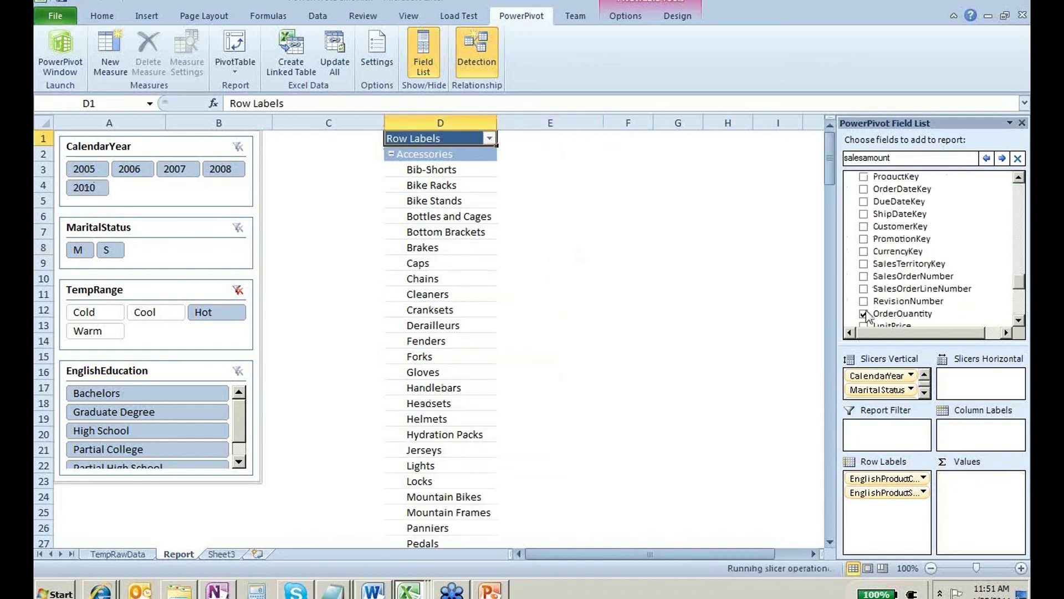
{"action": "left_click", "coordinate": [864, 313]}
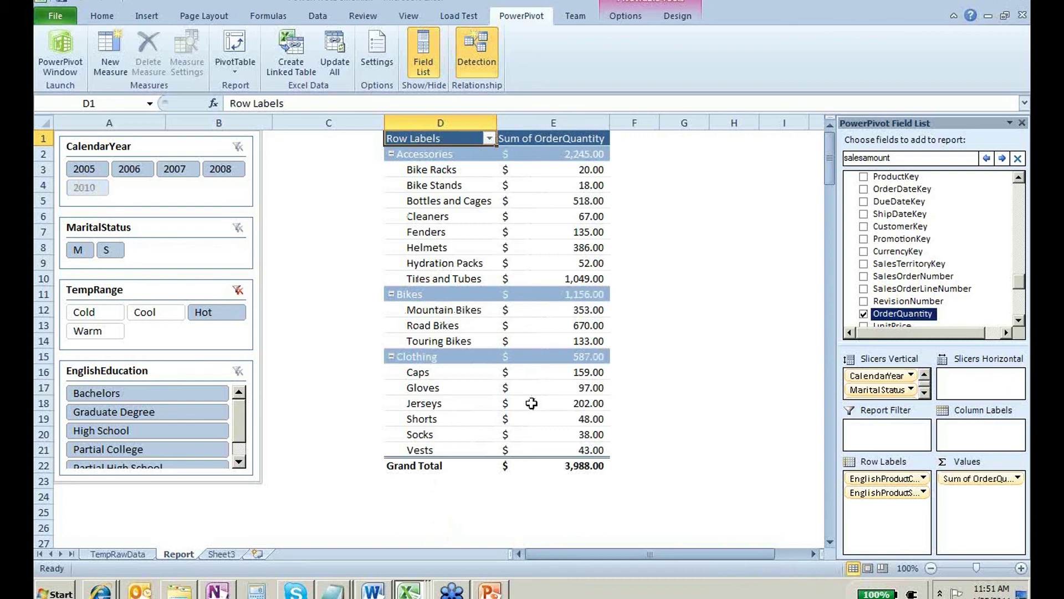
Filter the order quantities with the TempRange slicer by Cool, by Hot, by Cold and finally by Cool again.
{"action": "left_click", "coordinate": [165, 313]}
{"action": "left_click", "coordinate": [204, 312]}
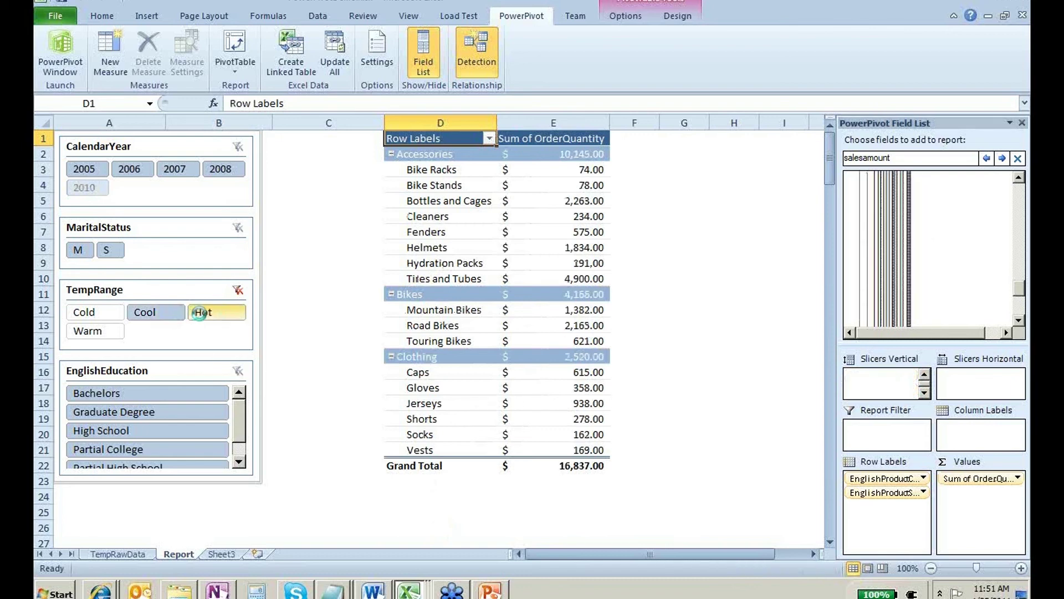
{"action": "left_click", "coordinate": [184, 313]}
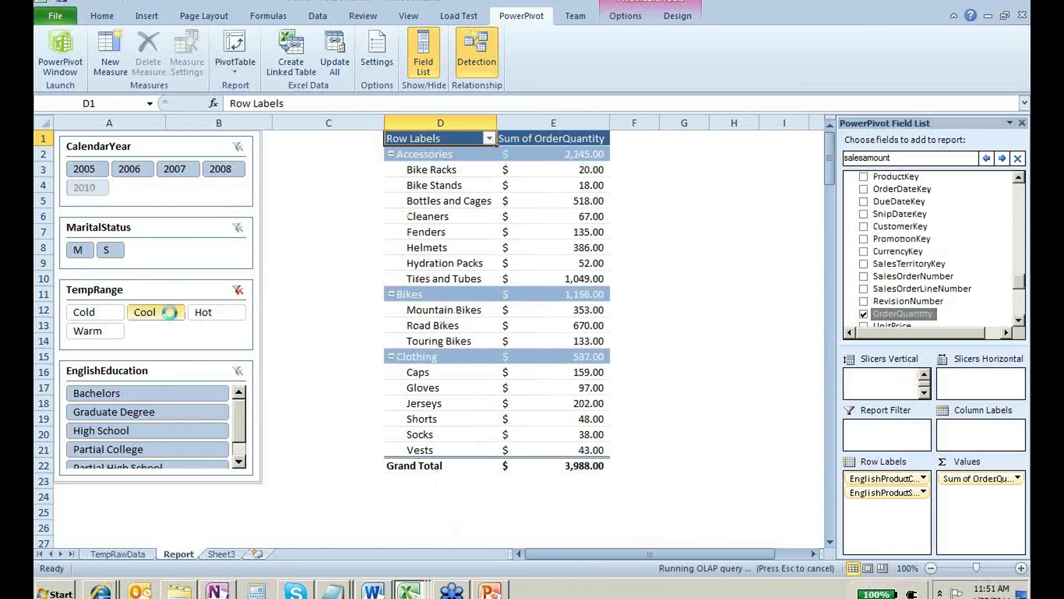
{"action": "left_click", "coordinate": [199, 312]}
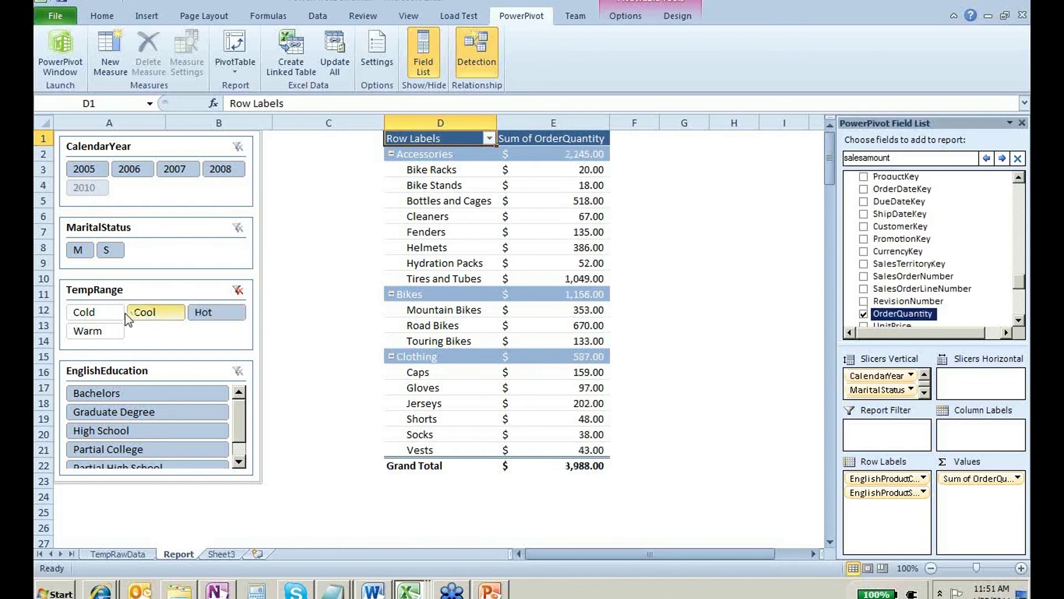
{"action": "left_click", "coordinate": [87, 312]}
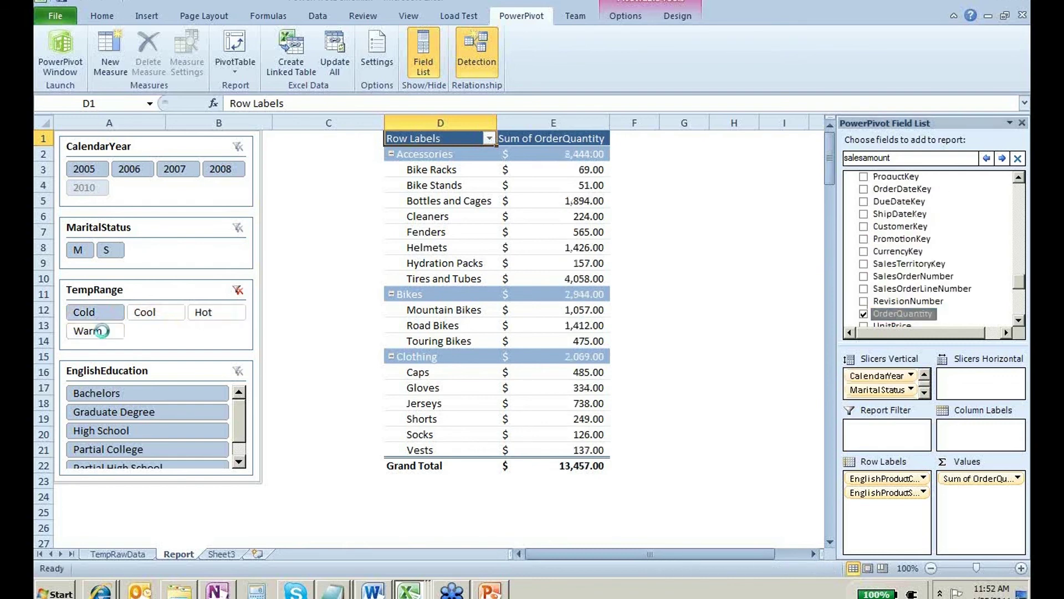
{"action": "left_click", "coordinate": [147, 312]}
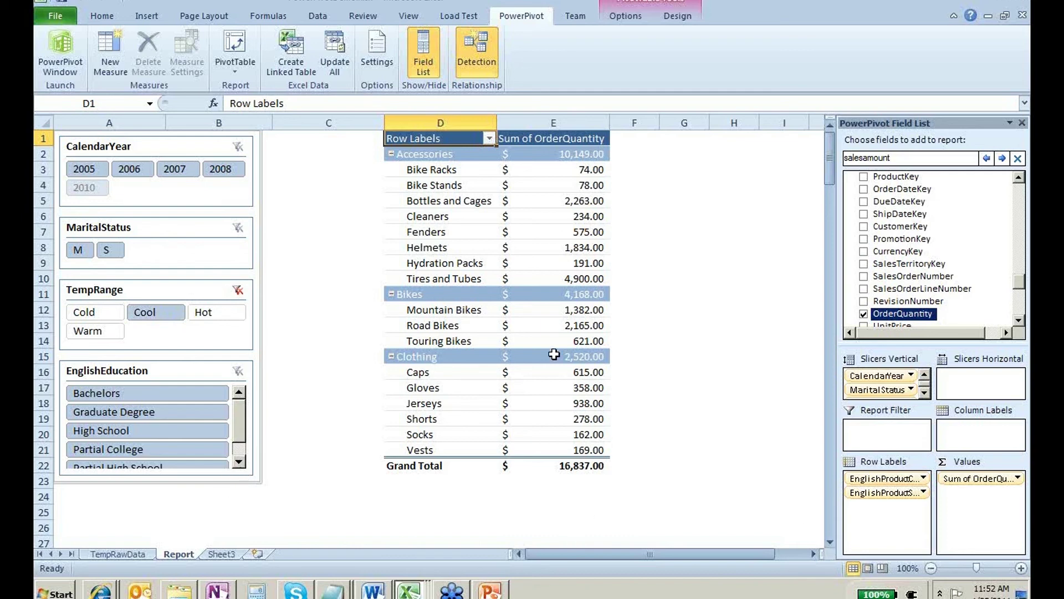
Start a new PivotTable measure in the FactInternetSales table and name it DailyOrders.
{"action": "left_click", "coordinate": [556, 330]}
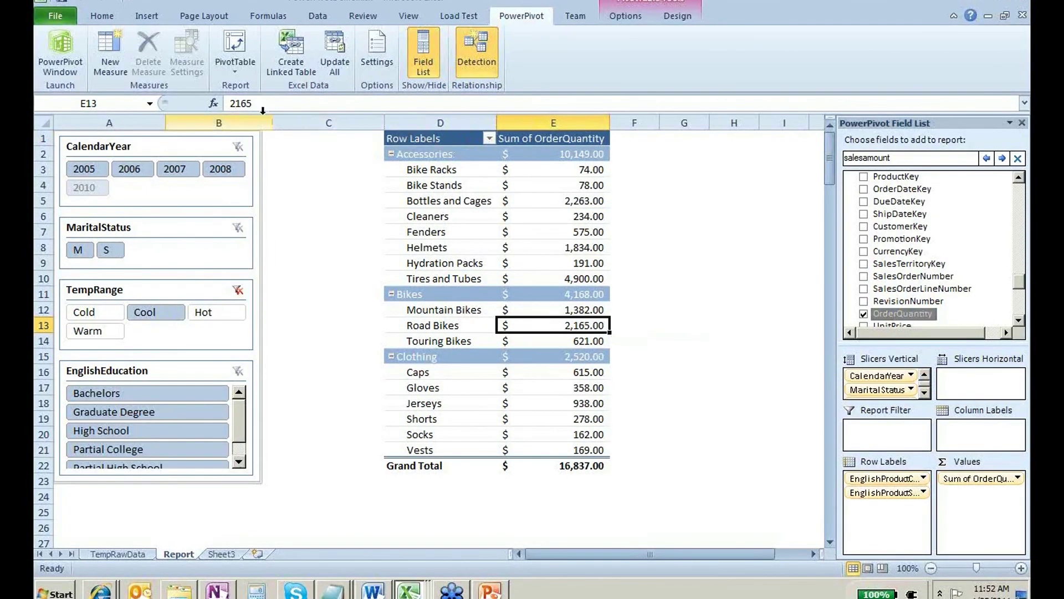
{"action": "left_click", "coordinate": [115, 59]}
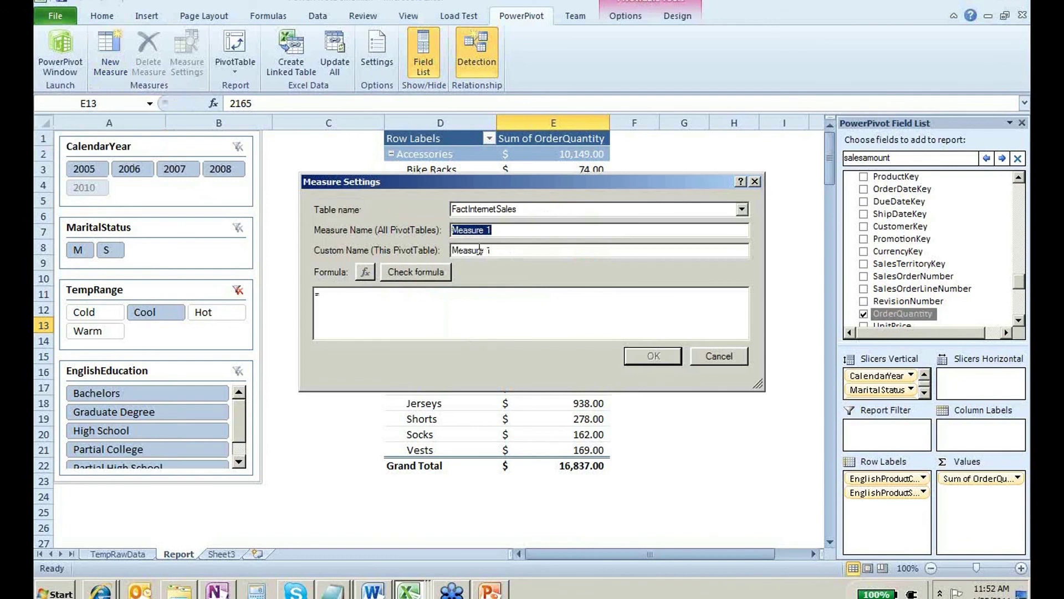
{"action": "type", "text": "A"}
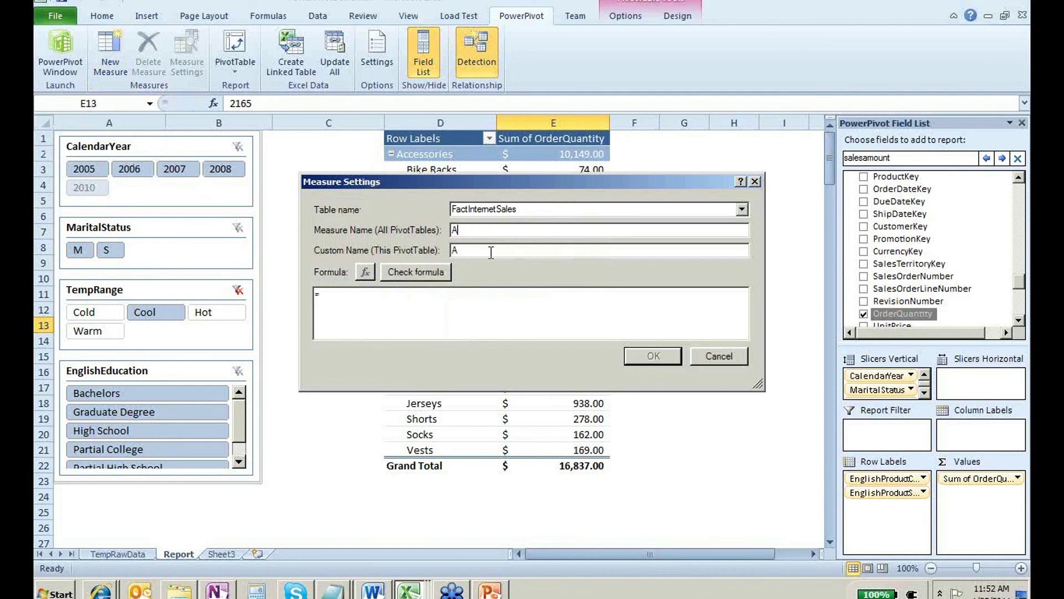
{"action": "key", "text": "BackSpace"}
{"action": "type", "text": "Daily Or"}
{"action": "key", "text": "BackSpace"}
{"action": "key", "text": "BackSpace"}
{"action": "key", "text": "BackSpace"}
{"action": "type", "text": "Orders"}
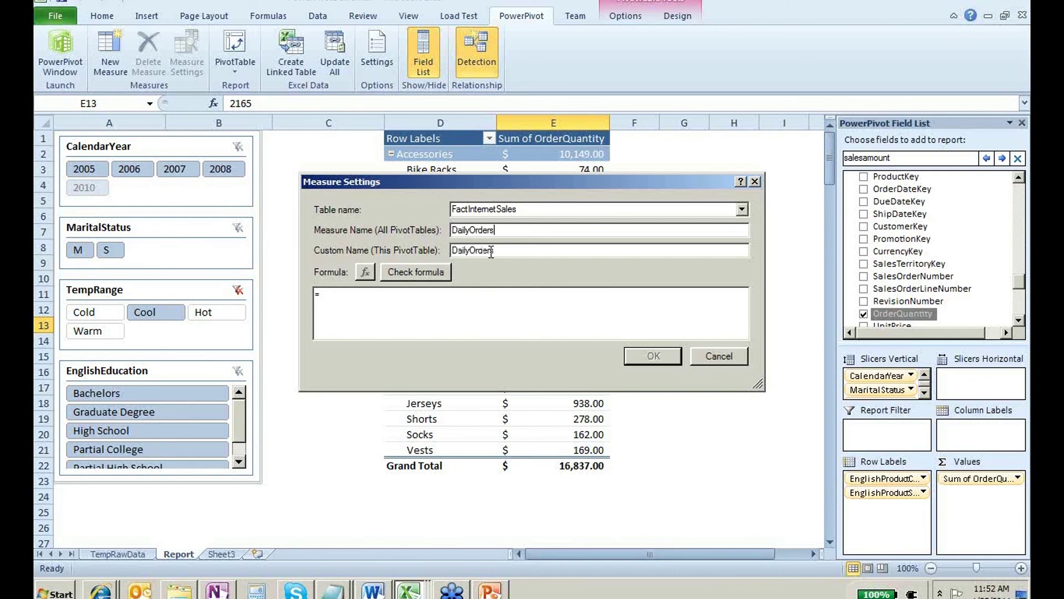
{"action": "left_click", "coordinate": [449, 310]}
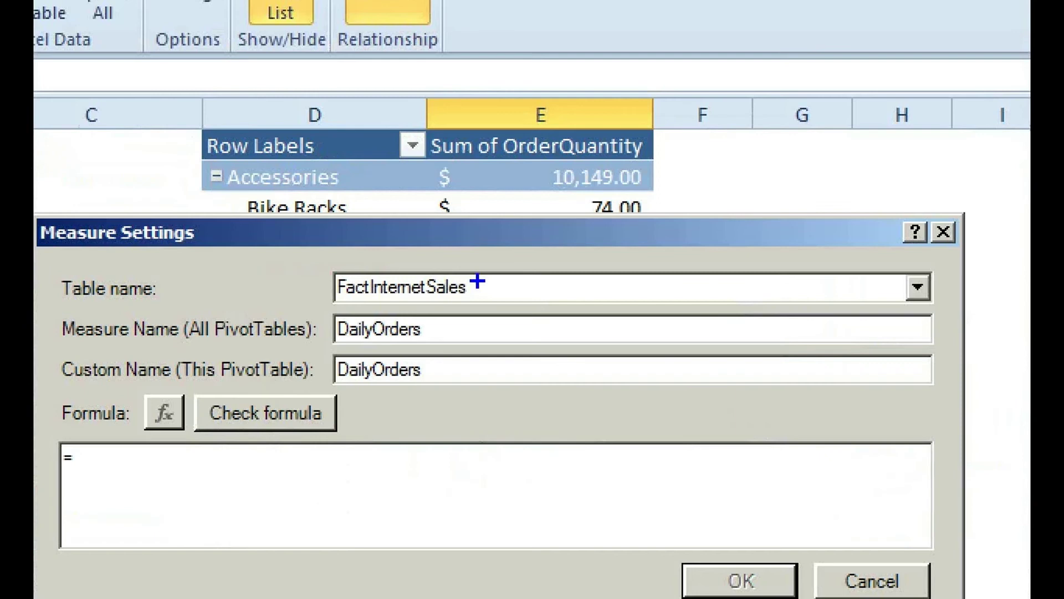
{"action": "left_click_drag", "start_coordinate": [522, 207], "coordinate": [610, 207]}
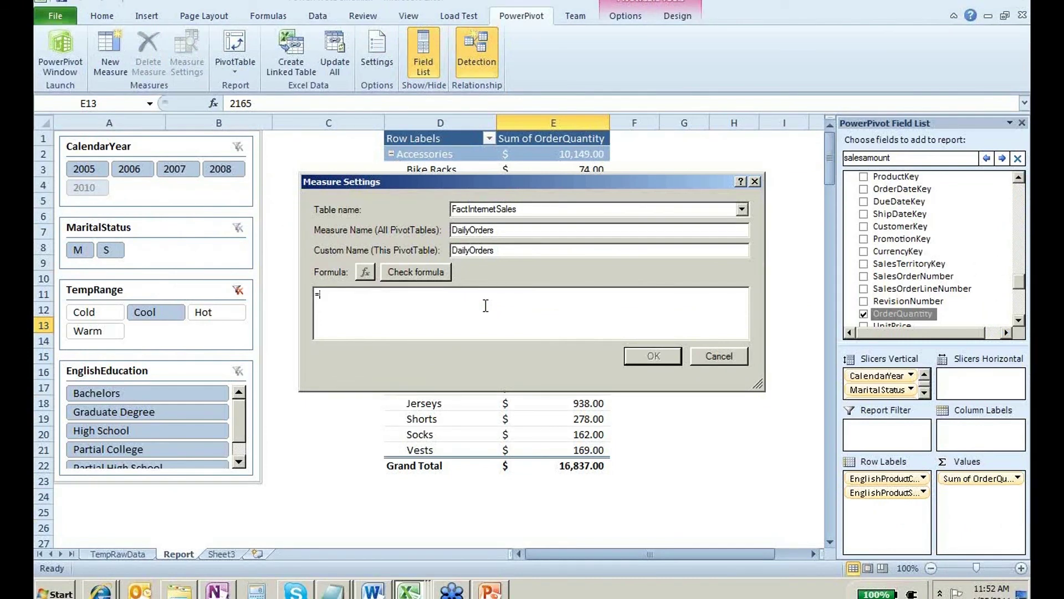
Begin the DailyOrders formula with =sum([OrderQuantity])/ as the numerator and division sign.
{"action": "type", "text": "sum("}
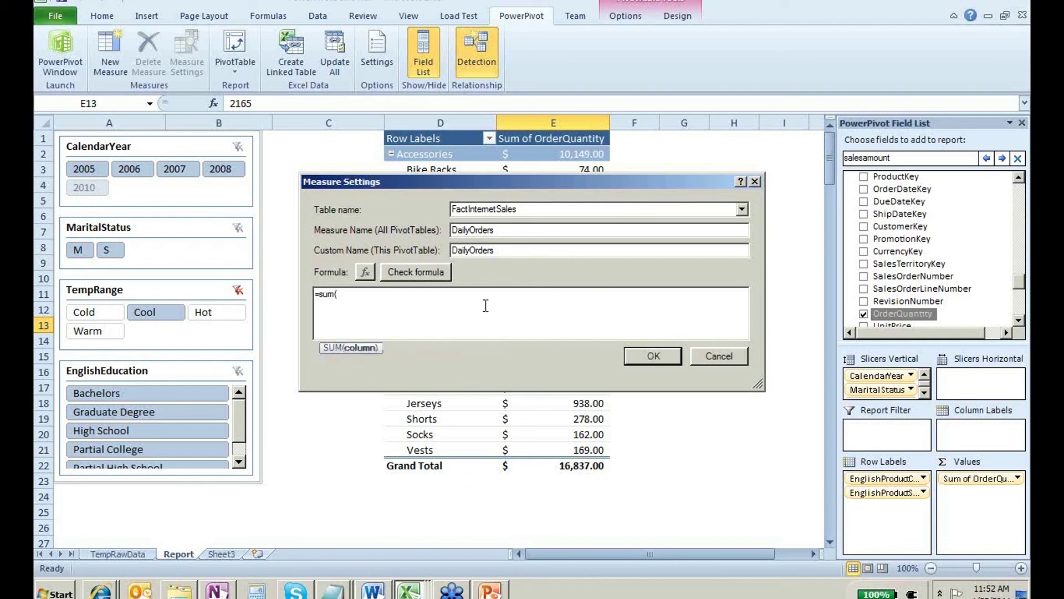
{"action": "type", "text": "["}
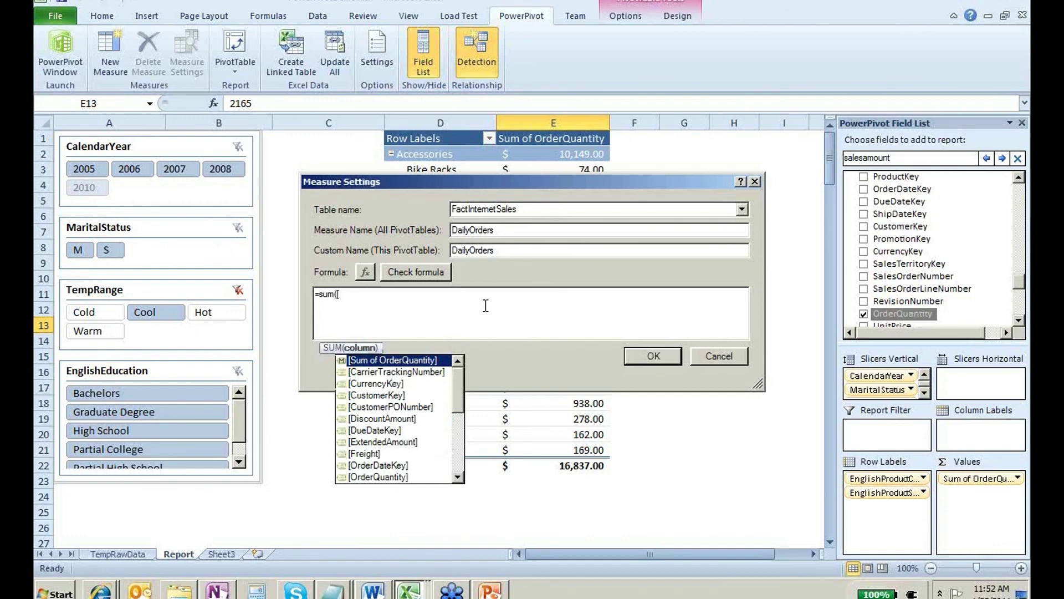
{"action": "key", "text": "Down"}
{"action": "key", "text": "Down"}
{"action": "key", "text": "Down"}
{"action": "key", "text": "Down"}
{"action": "key", "text": "Down"}
{"action": "key", "text": "Down"}
{"action": "key", "text": "Down"}
{"action": "key", "text": "Down"}
{"action": "key", "text": "Down"}
{"action": "key", "text": "Down"}
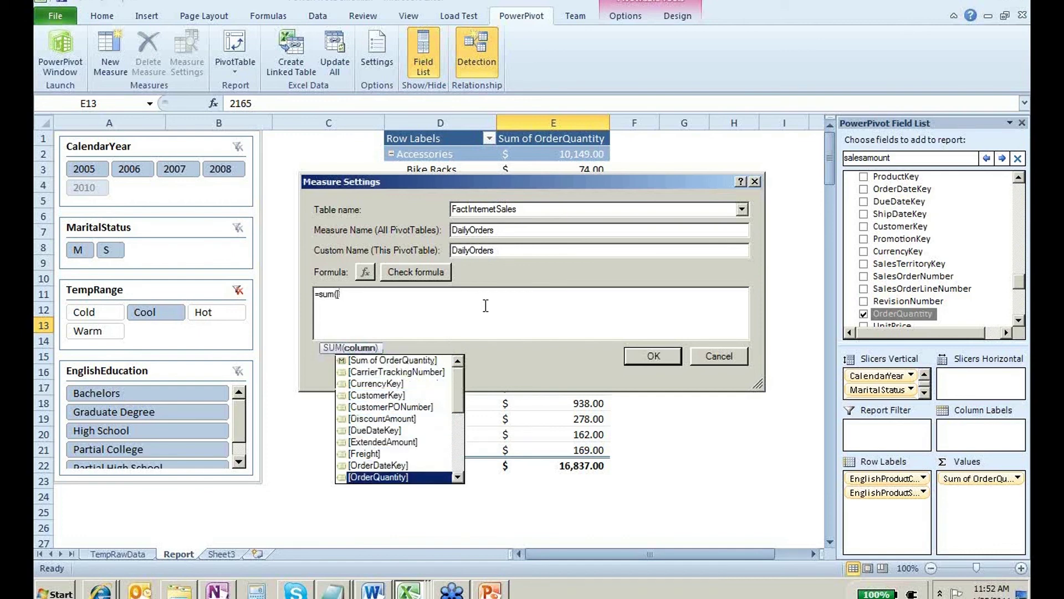
{"action": "key", "text": "Down"}
{"action": "key", "text": "Up"}
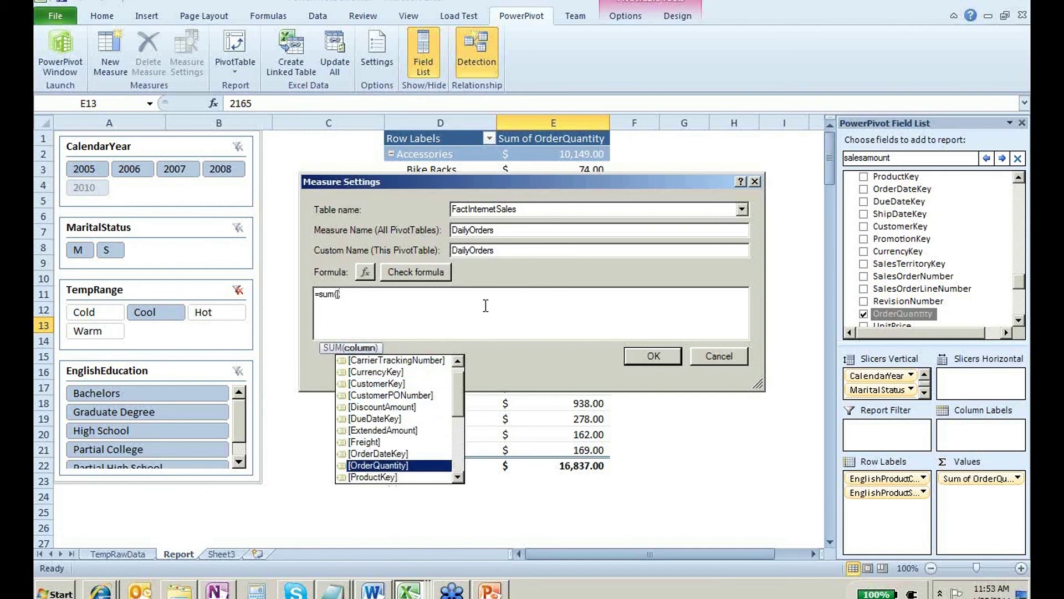
{"action": "key", "text": "Tab"}
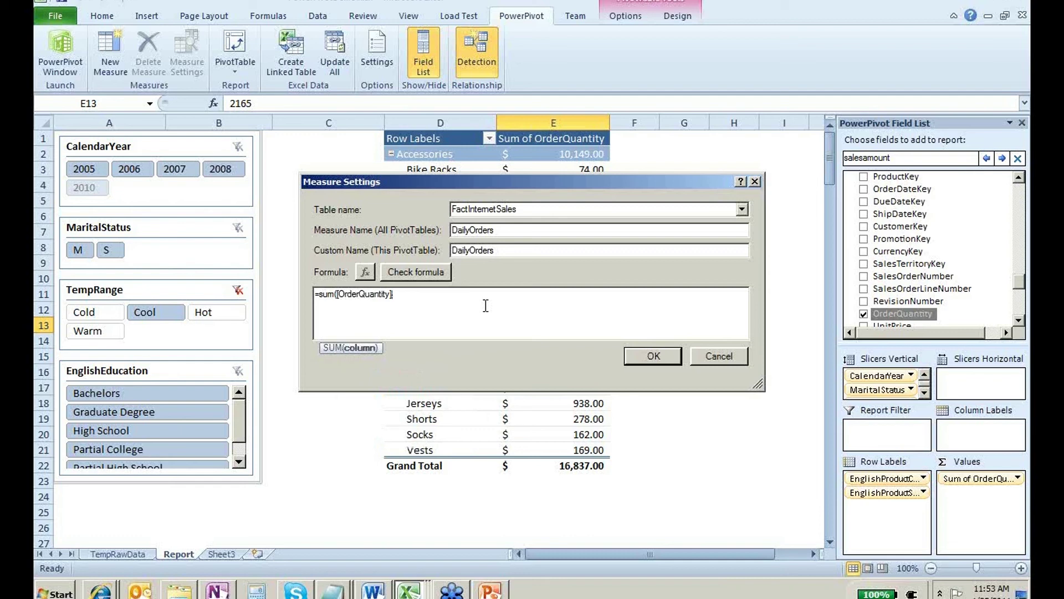
{"action": "type", "text": ")/"}
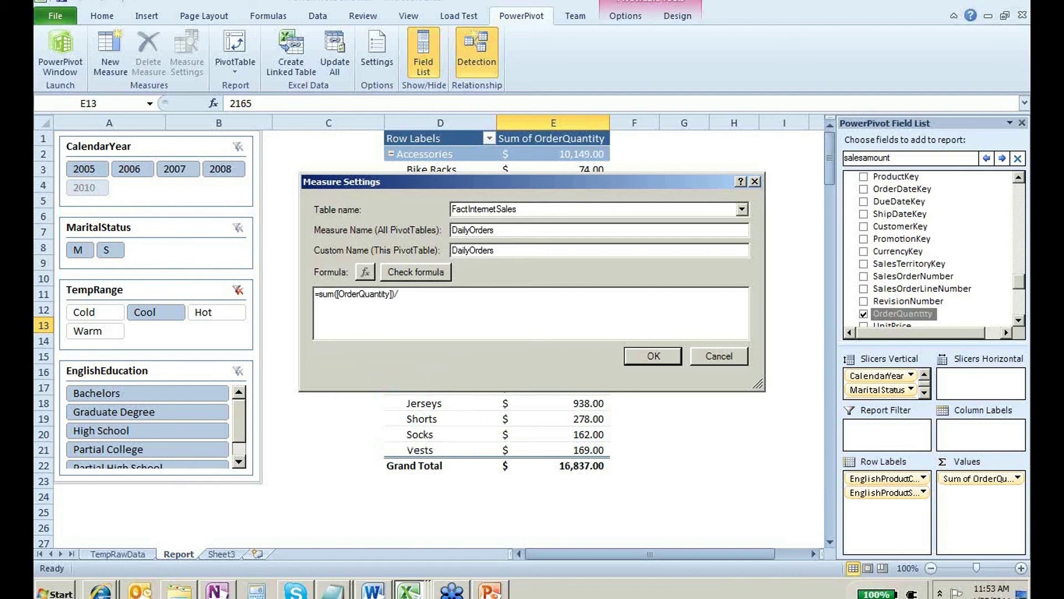
Continue the DailyOrders formula's denominator with COUNTROWS(DISTINCT( after the division sign.
{"action": "type", "text": "Coun"}
{"action": "key", "text": "Down"}
{"action": "key", "text": "Down"}
{"action": "key", "text": "Down"}
{"action": "key", "text": "Down"}
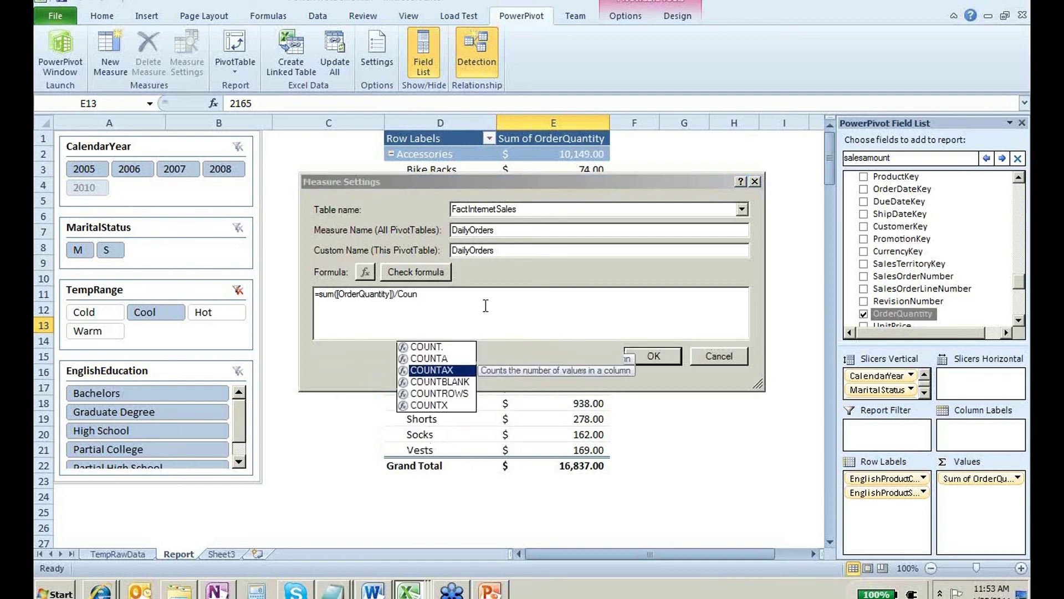
{"action": "key", "text": "Tab"}
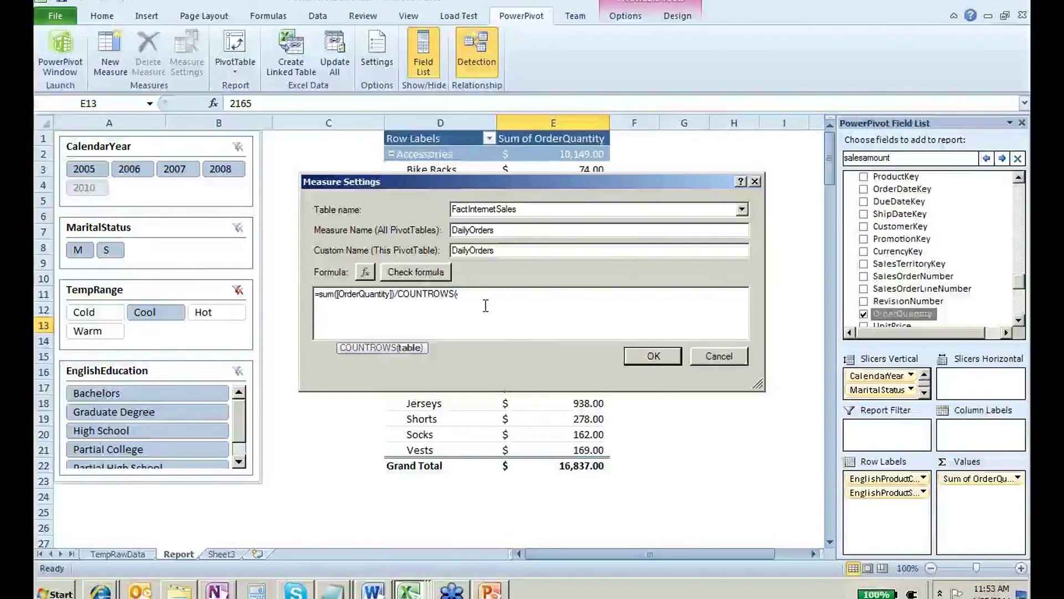
{"action": "type", "text": "Dist"}
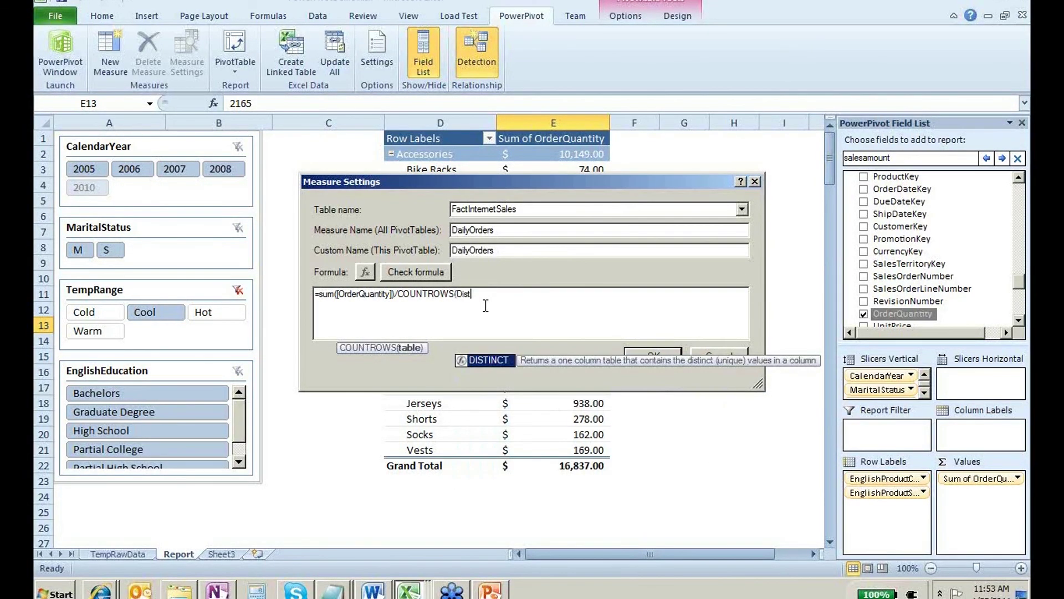
{"action": "key", "text": "Tab"}
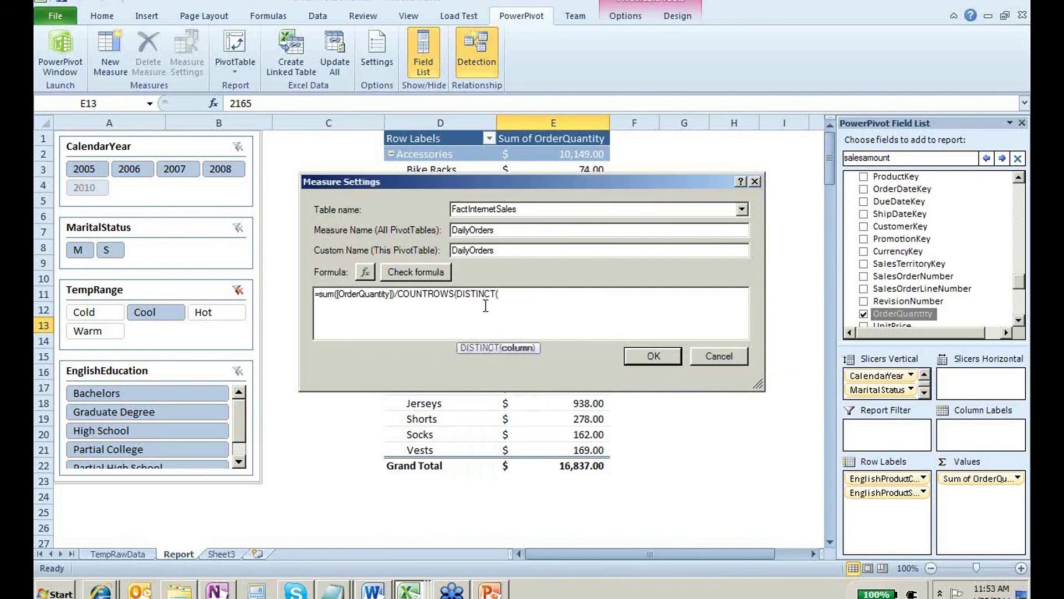
Complete the denominator with FactInternetSales[OrderDateKey])) and check the DailyOrders formula for errors.
{"action": "type", "text": "Fac"}
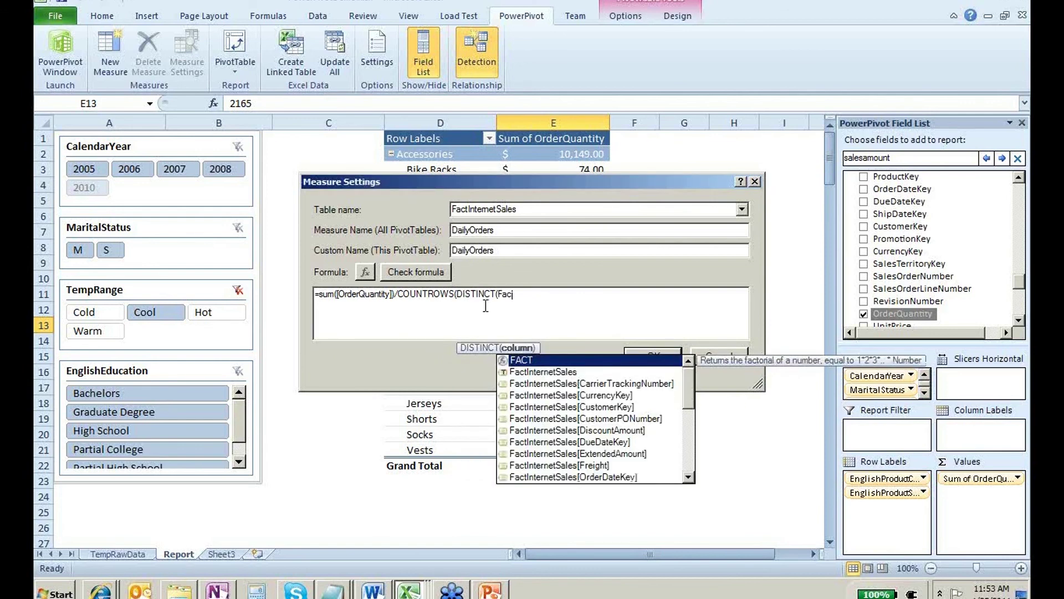
{"action": "type", "text": "t"}
{"action": "key", "text": "Tab"}
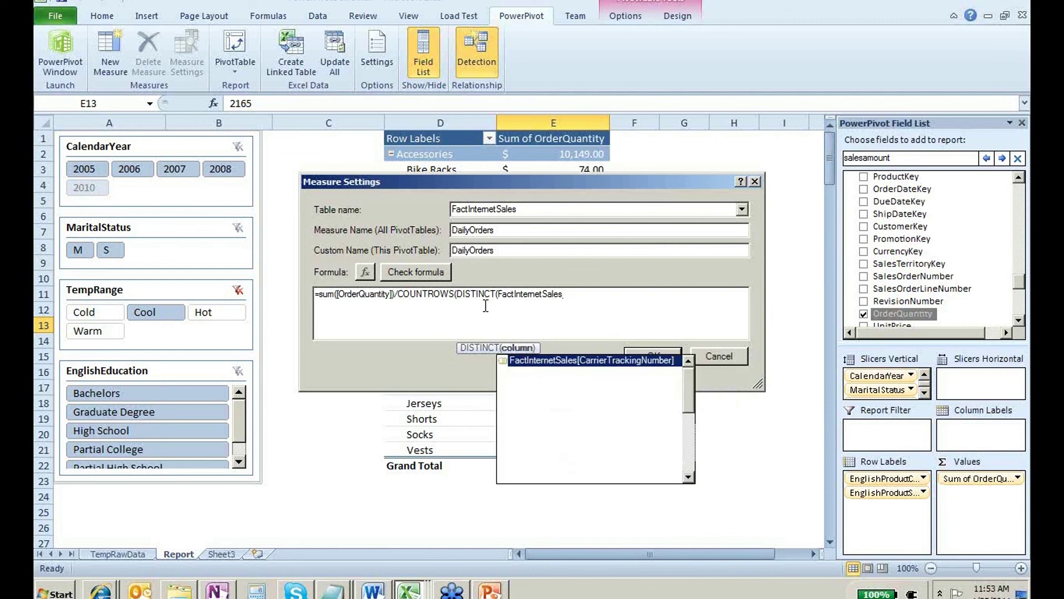
{"action": "type", "text": "[O"}
{"action": "key", "text": "Tab"}
{"action": "type", "text": ")"}
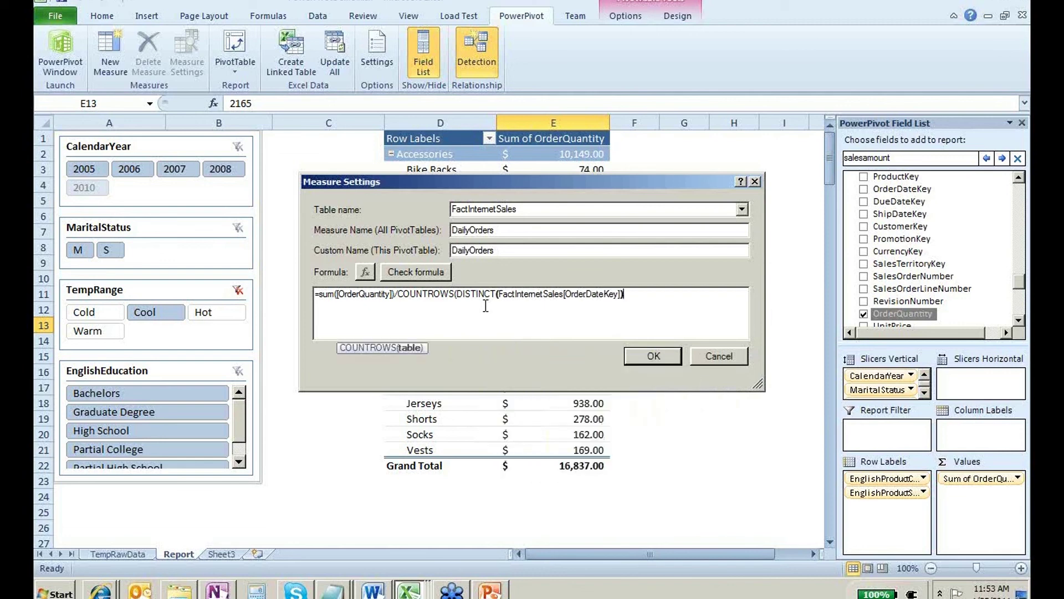
{"action": "type", "text": ")"}
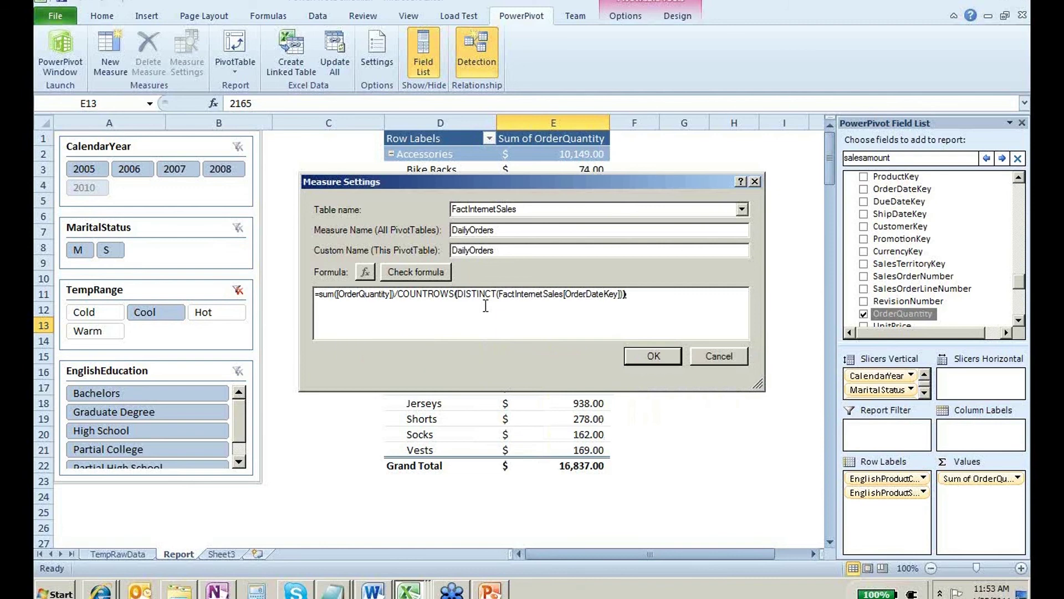
{"action": "left_click", "coordinate": [440, 274]}
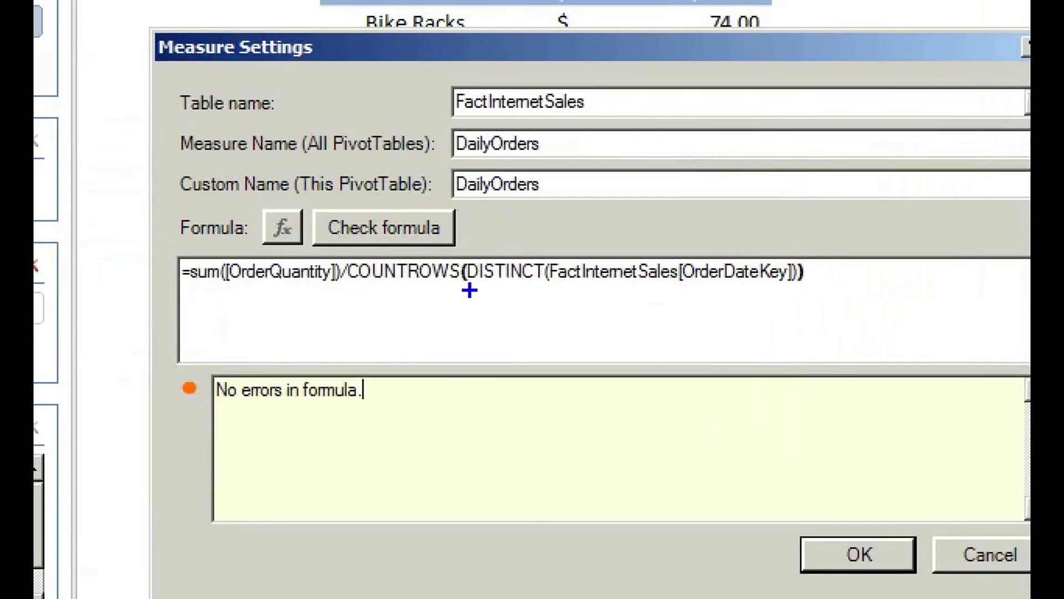
{"action": "left_click_drag", "start_coordinate": [458, 302], "coordinate": [585, 305]}
{"action": "left_click_drag", "start_coordinate": [722, 295], "coordinate": [818, 290]}
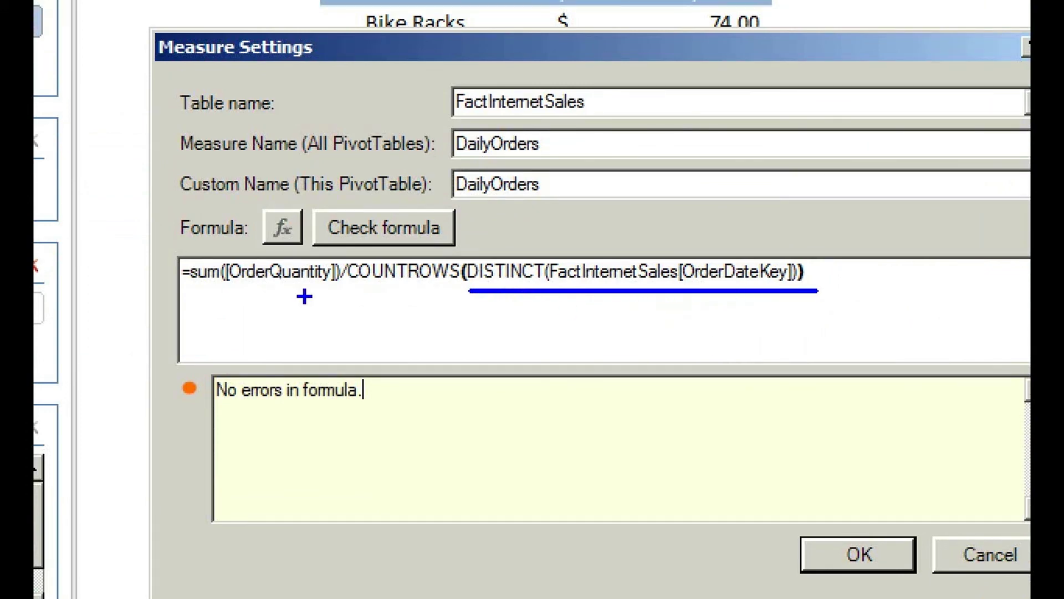
{"action": "left_click_drag", "start_coordinate": [354, 288], "coordinate": [450, 289]}
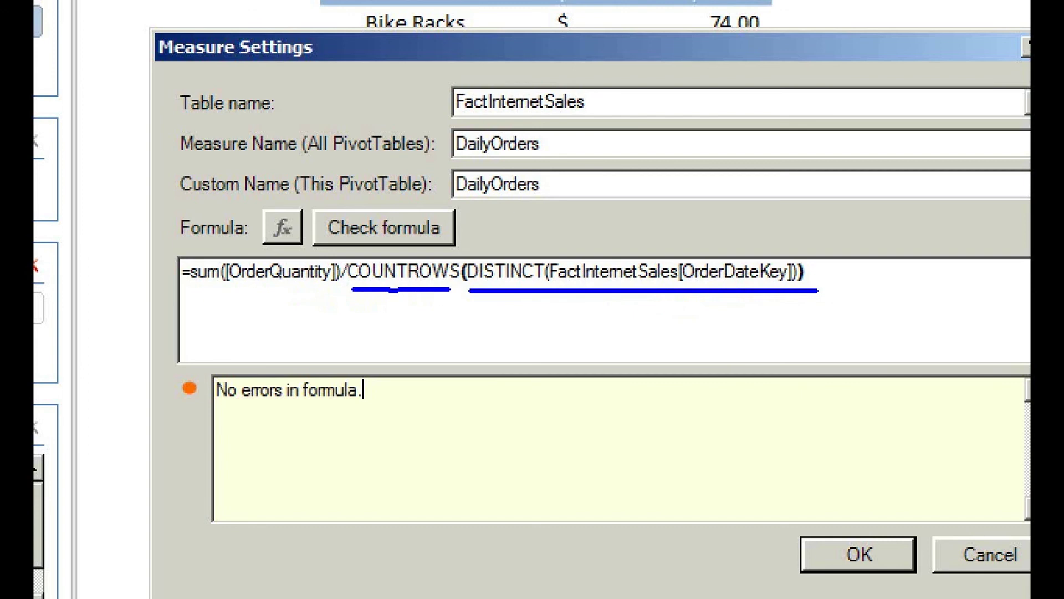
{"action": "left_click_drag", "start_coordinate": [204, 293], "coordinate": [316, 292]}
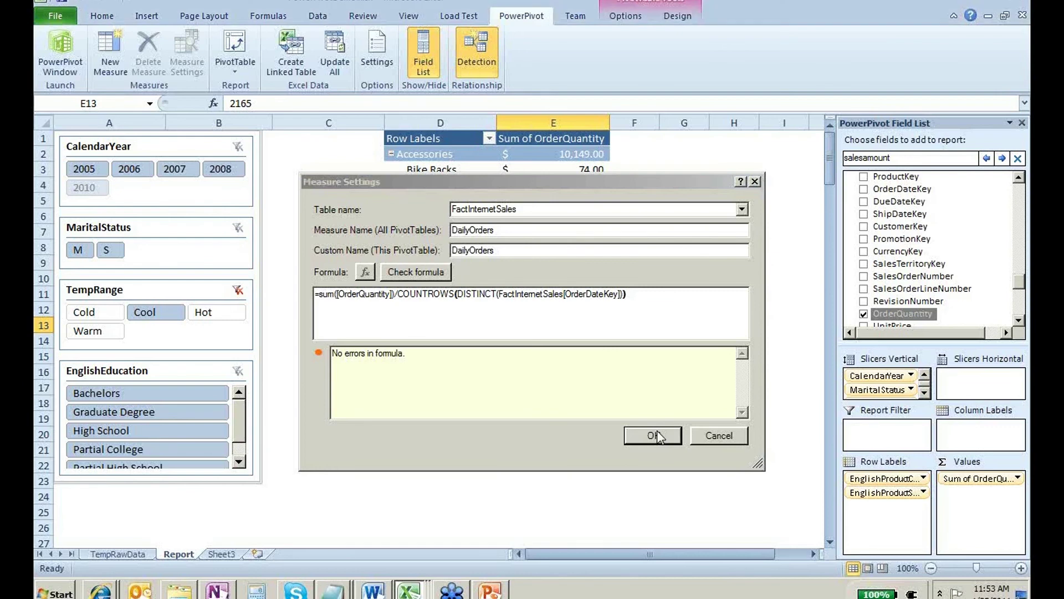
Save the DailyOrders measure and remove Sum of OrderQuantity from the report's values.
{"action": "left_click", "coordinate": [858, 554]}
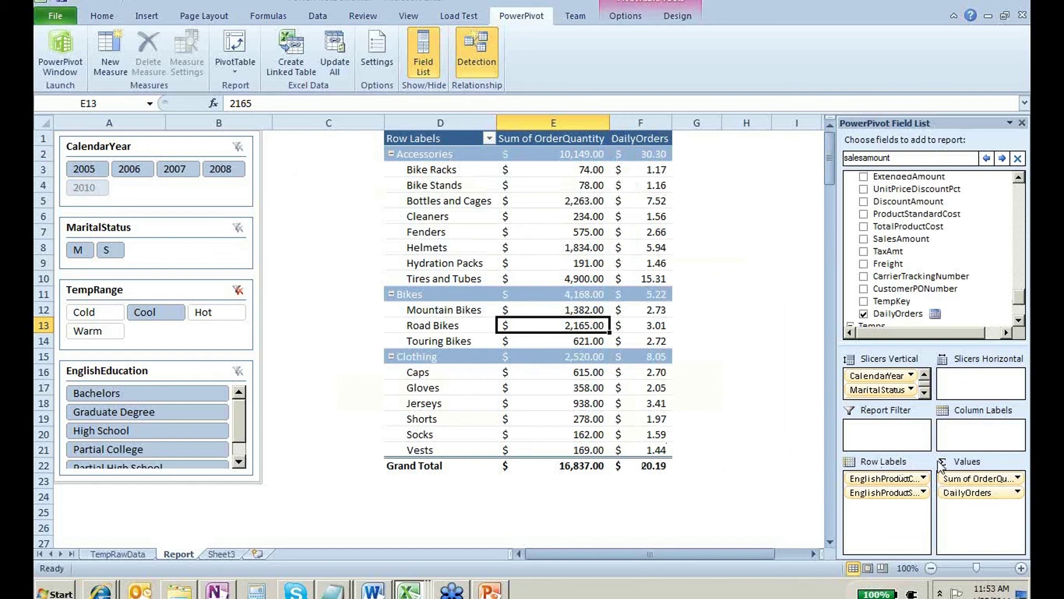
{"action": "left_click", "coordinate": [956, 479]}
{"action": "left_click_drag", "start_coordinate": [757, 425], "coordinate": [798, 443]}
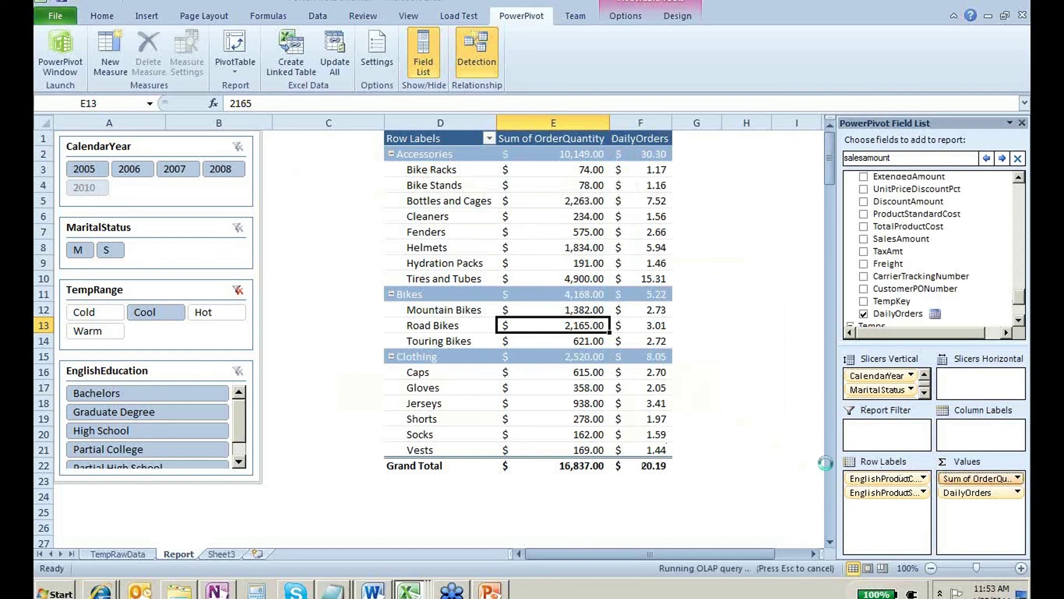
Review the value field options of DailyOrders and of an added SalesAmount field, and remove SalesAmount from the values.
{"action": "right_click", "coordinate": [975, 484]}
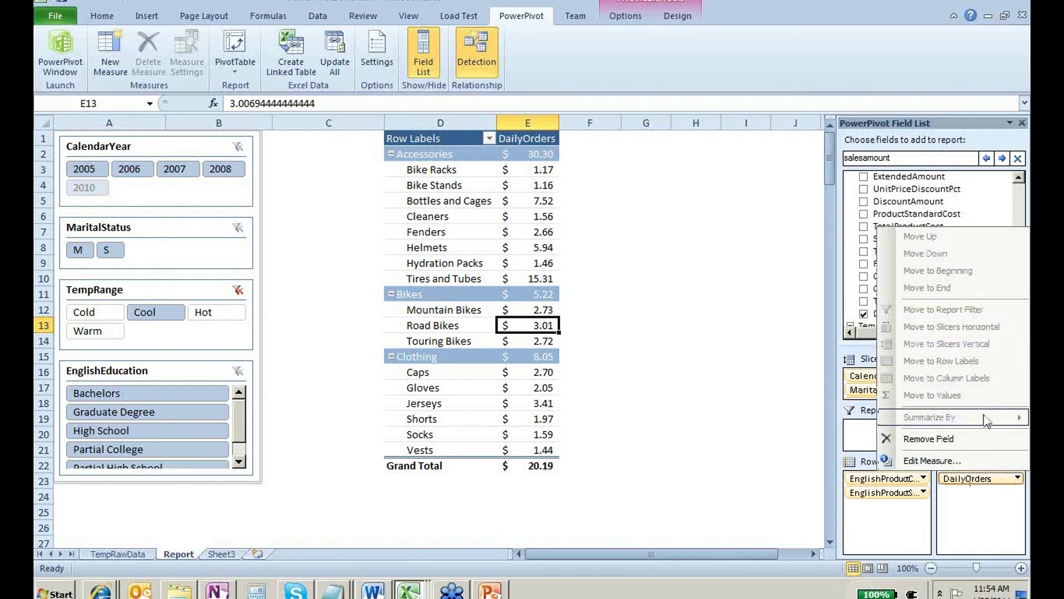
{"action": "left_click", "coordinate": [972, 528]}
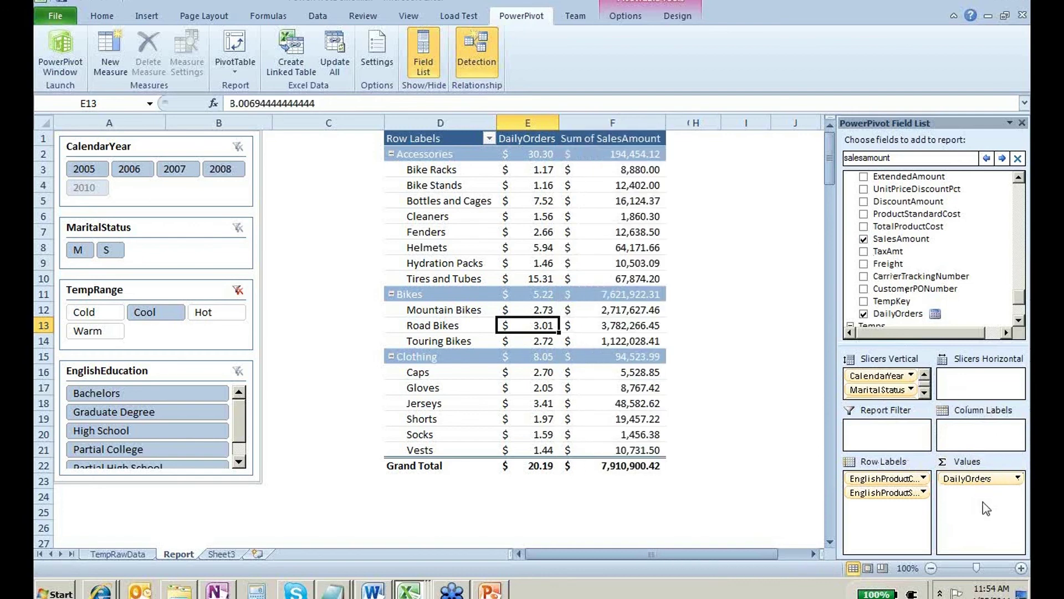
{"action": "left_click", "coordinate": [983, 499]}
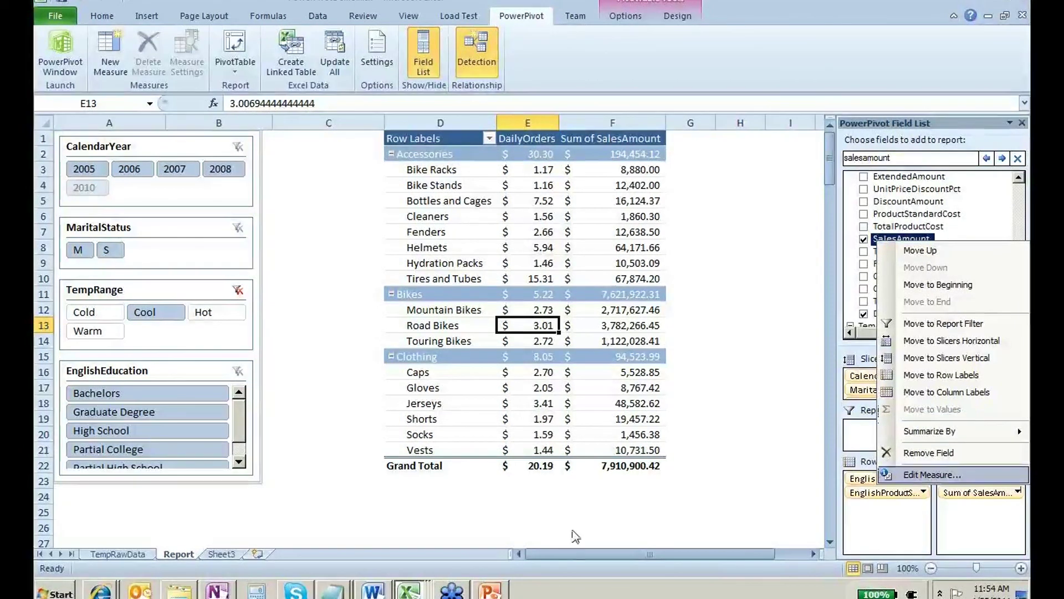
{"action": "left_click", "coordinate": [941, 519]}
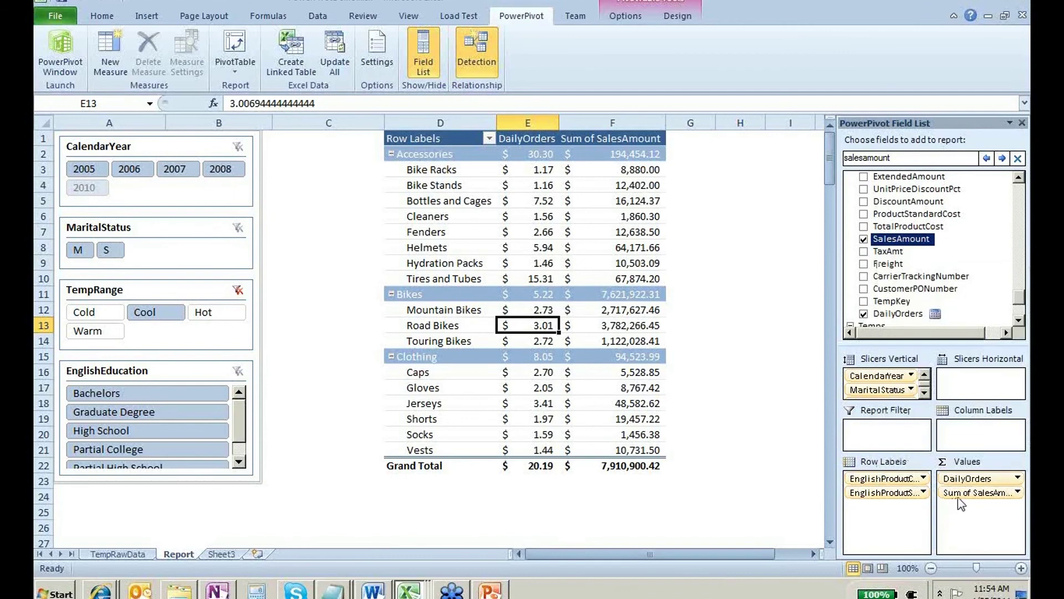
{"action": "left_click_drag", "start_coordinate": [961, 493], "coordinate": [769, 473]}
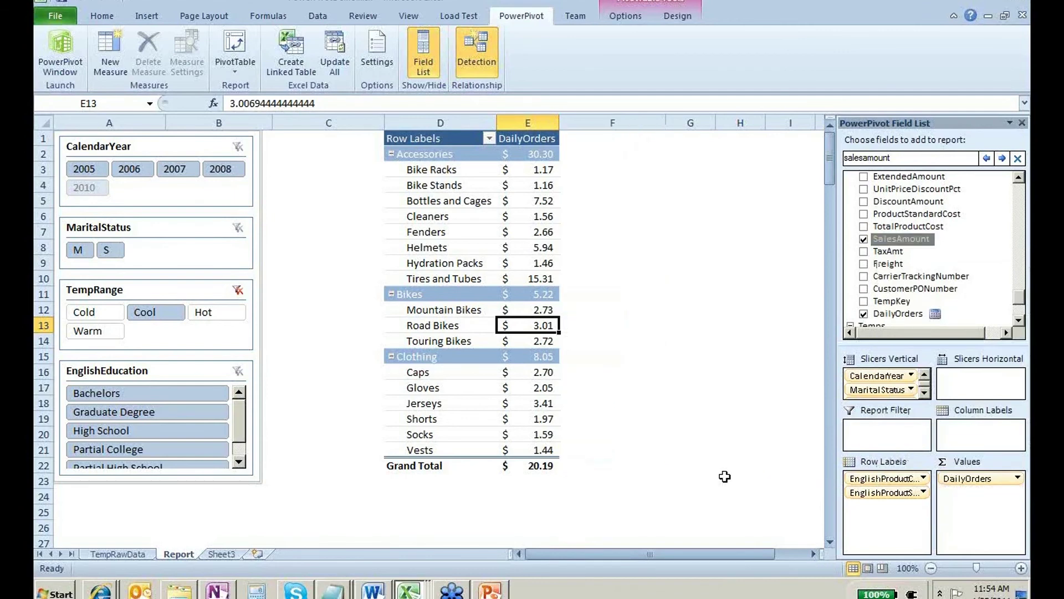
Select the Shorts value in DailyOrders and filter the report with the TempRange slicer by Cold, Cool, Hot and finally Warm.
{"action": "left_click", "coordinate": [527, 418]}
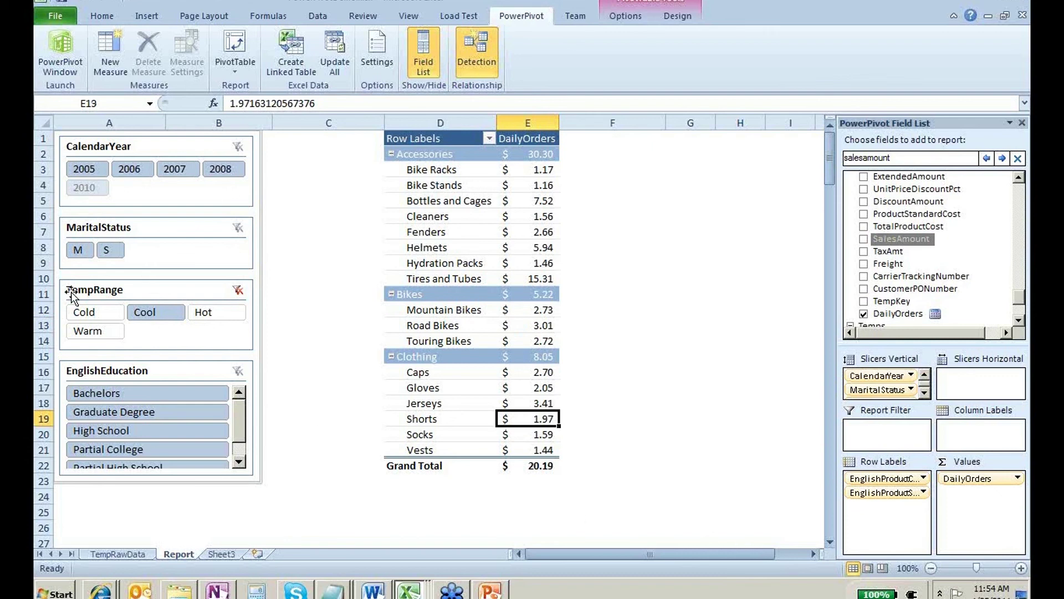
{"action": "left_click", "coordinate": [92, 312]}
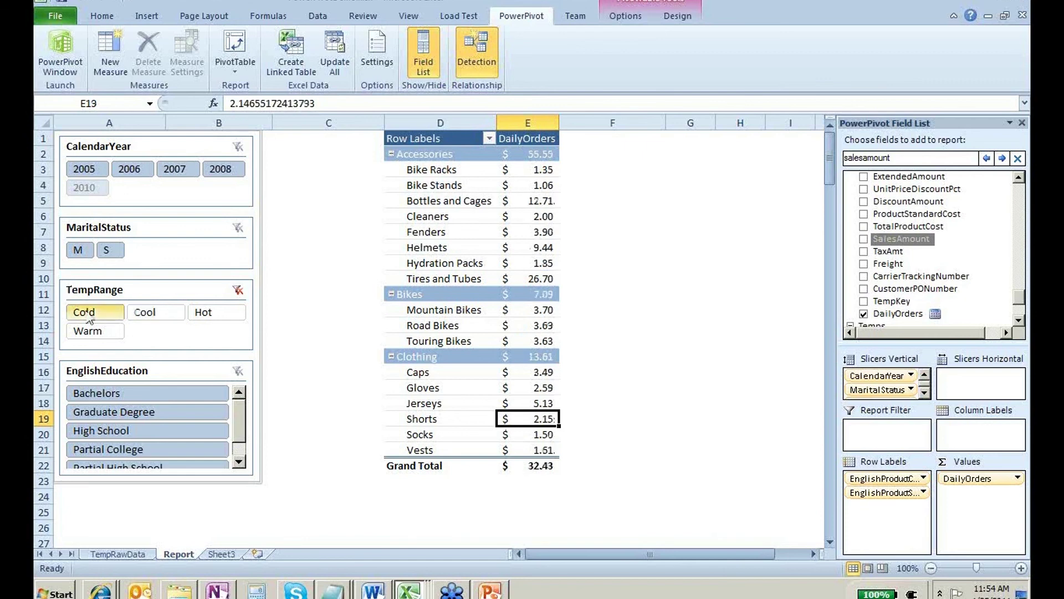
{"action": "left_click", "coordinate": [163, 318]}
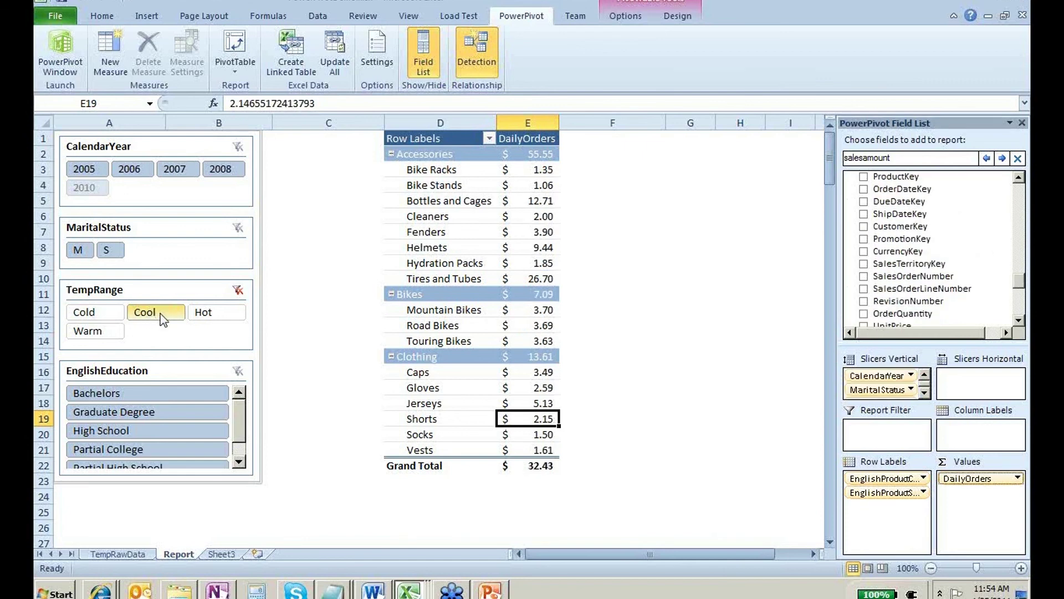
{"action": "left_click", "coordinate": [213, 317]}
{"action": "left_click", "coordinate": [109, 334]}
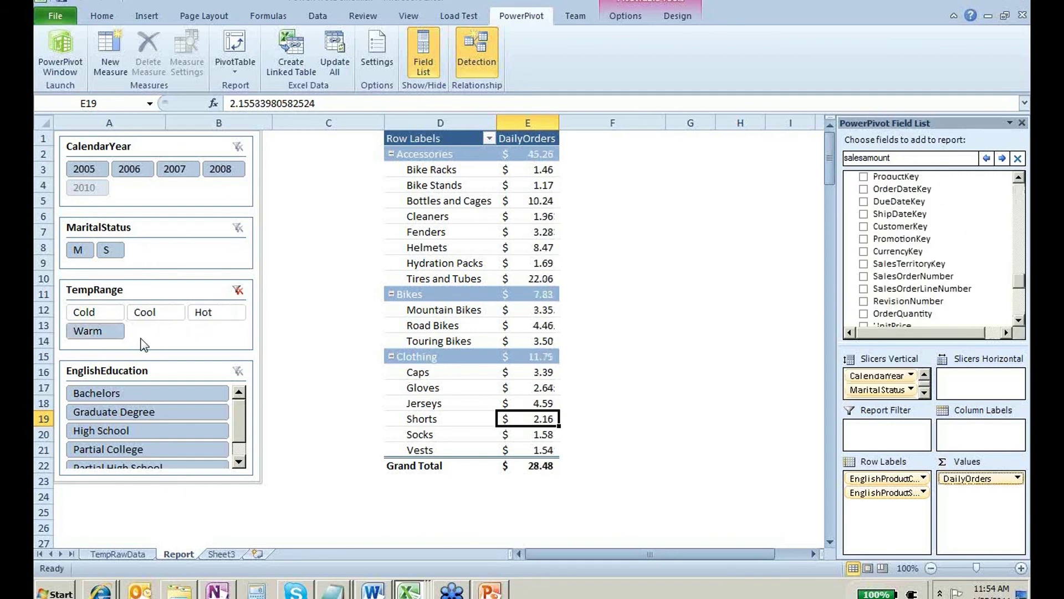
Compare the daily orders between Cold and Warm by switching the TempRange slicer back and forth, ending on Warm.
{"action": "left_click", "coordinate": [86, 312]}
{"action": "left_click", "coordinate": [97, 331]}
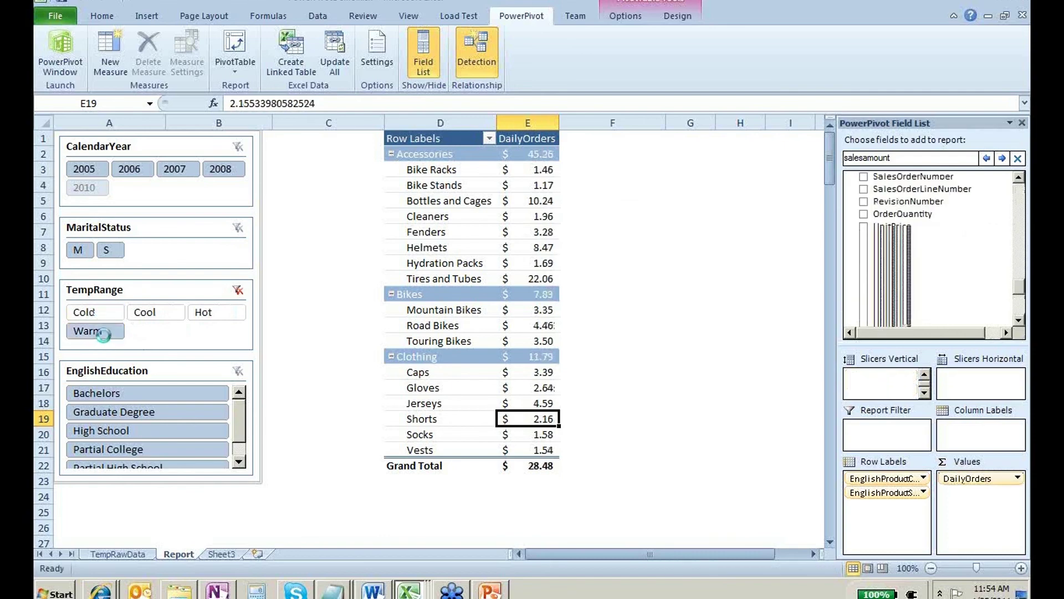
{"action": "left_click", "coordinate": [111, 314]}
{"action": "left_click", "coordinate": [109, 334]}
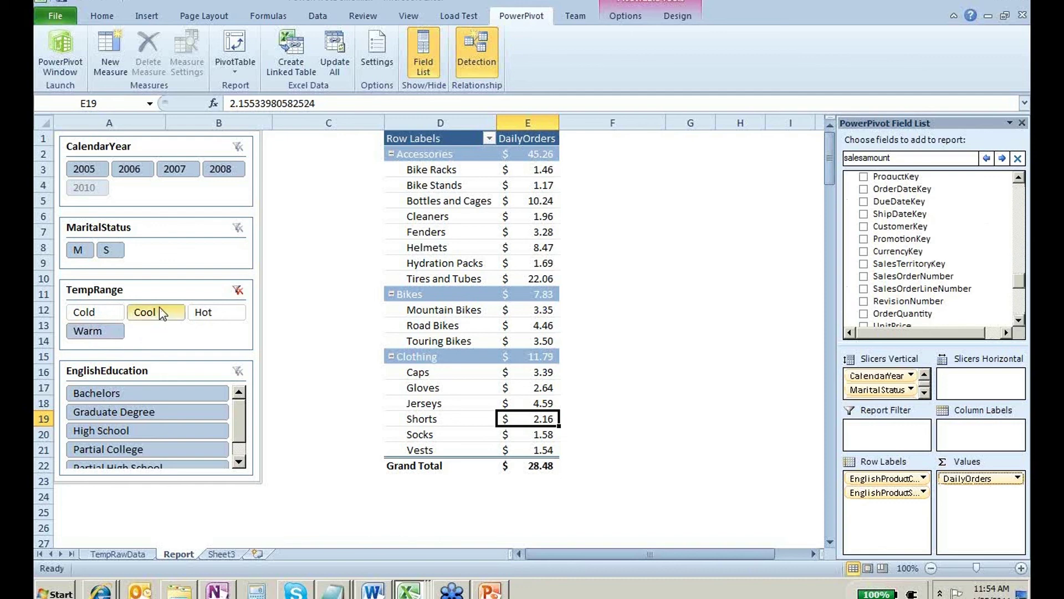
Switch to the PowerPivot window and select the empty new column at the end of the DimDate table.
{"action": "left_click", "coordinate": [61, 54]}
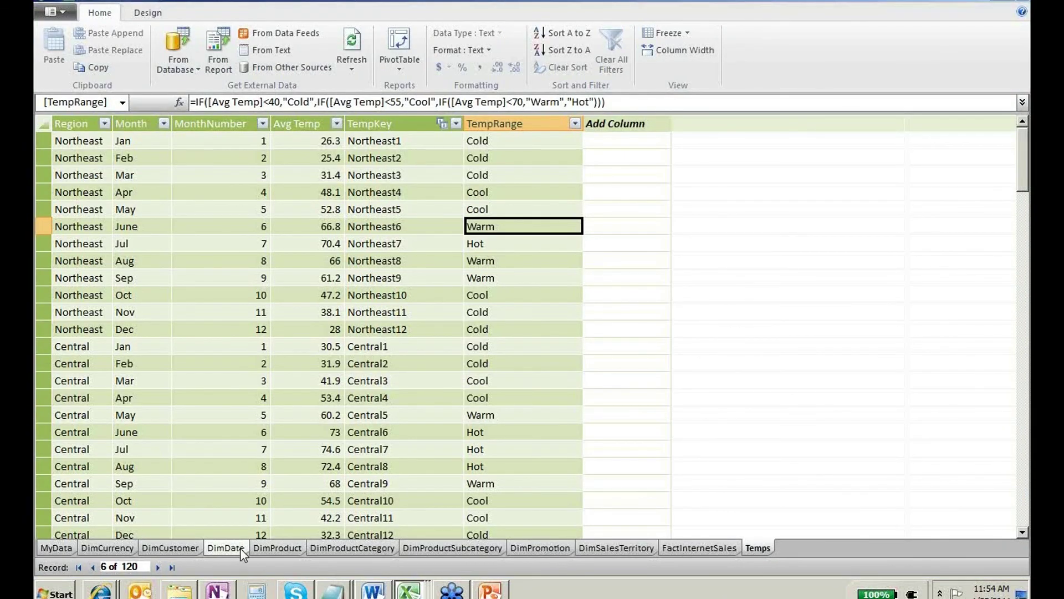
{"action": "left_click", "coordinate": [240, 547]}
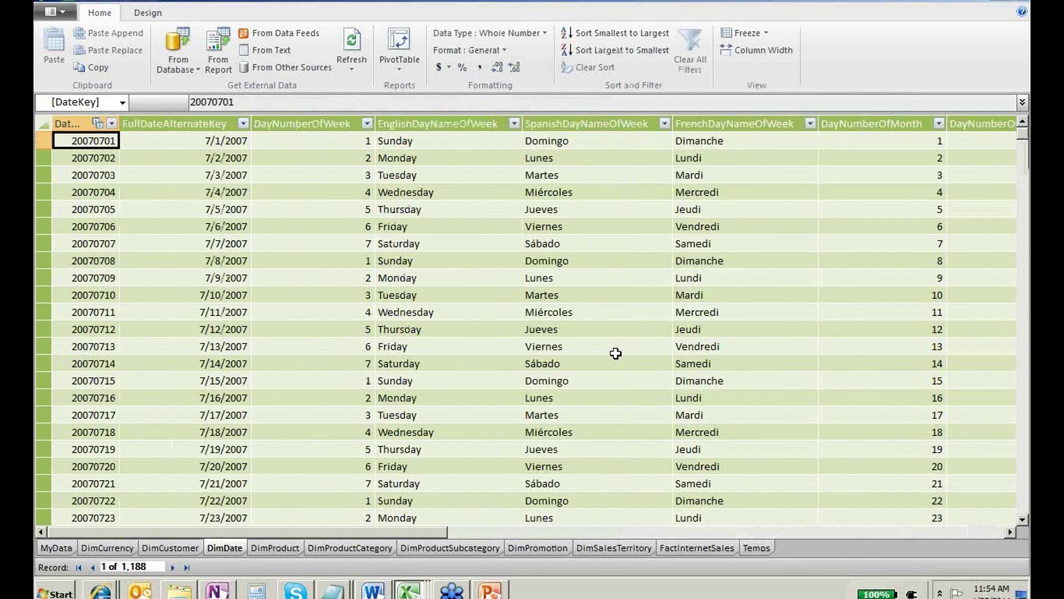
{"action": "scroll", "coordinate": [615, 353], "scroll_direction": "right", "scroll_amount": 10}
{"action": "left_click", "coordinate": [951, 145]}
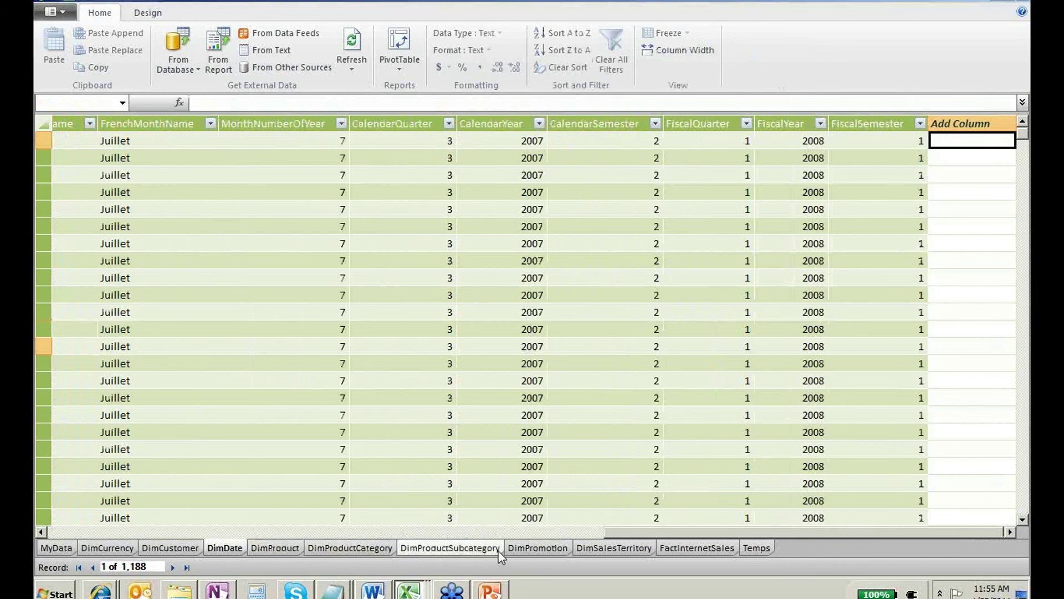
Add a calculated column to the DimSalesTerritory table with the formula =COUNTROWS(RELATEDTABLE(DimCustomer)).
{"action": "left_click", "coordinate": [590, 551]}
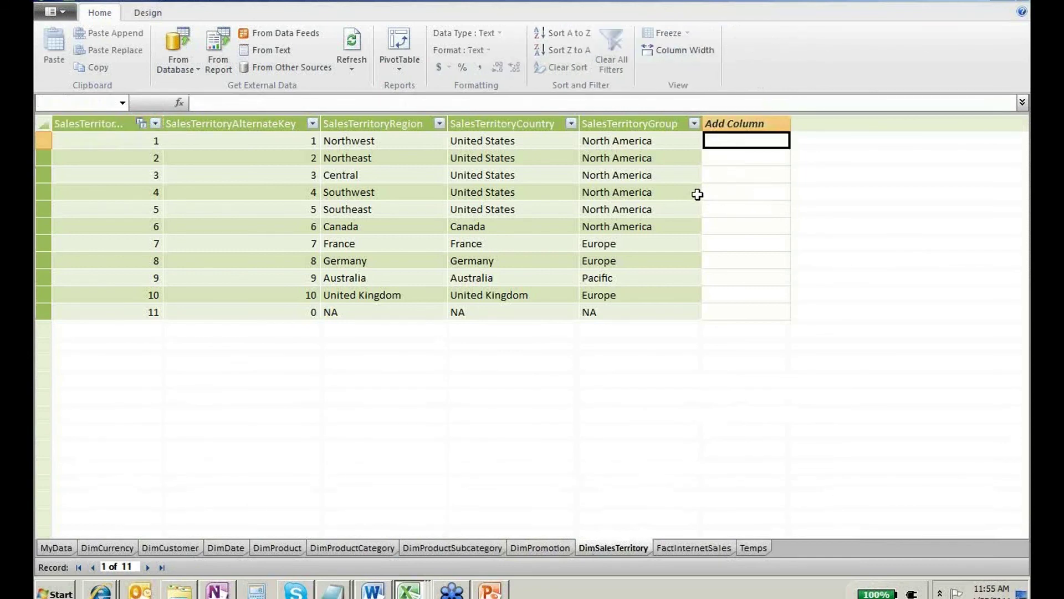
{"action": "type", "text": "="}
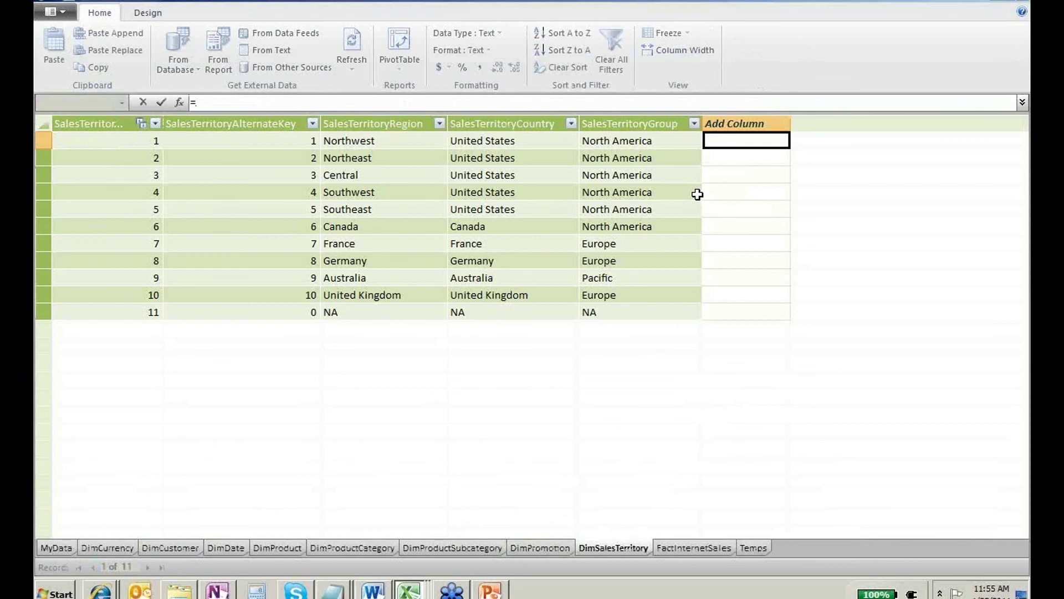
{"action": "type", "text": "COu"}
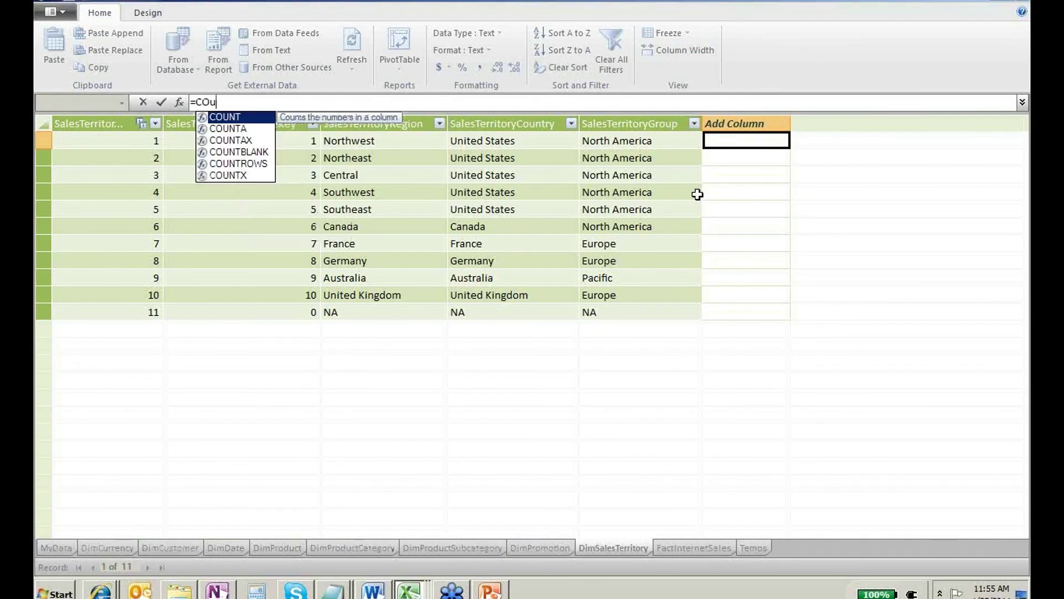
{"action": "key", "text": "Down"}
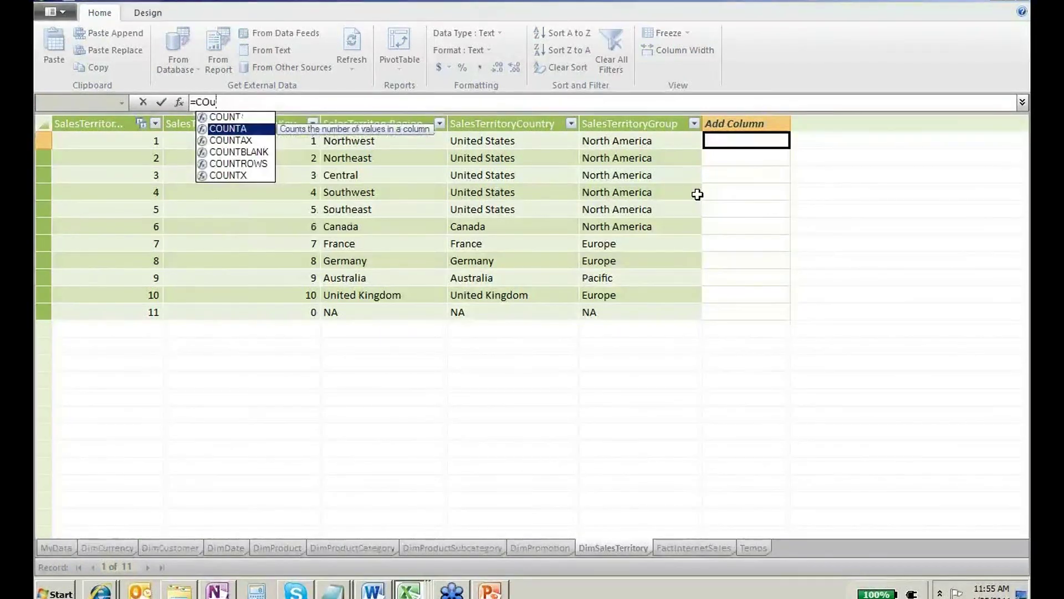
{"action": "key", "text": "Down"}
{"action": "key", "text": "Down"}
{"action": "key", "text": "Down"}
{"action": "key", "text": "Tab"}
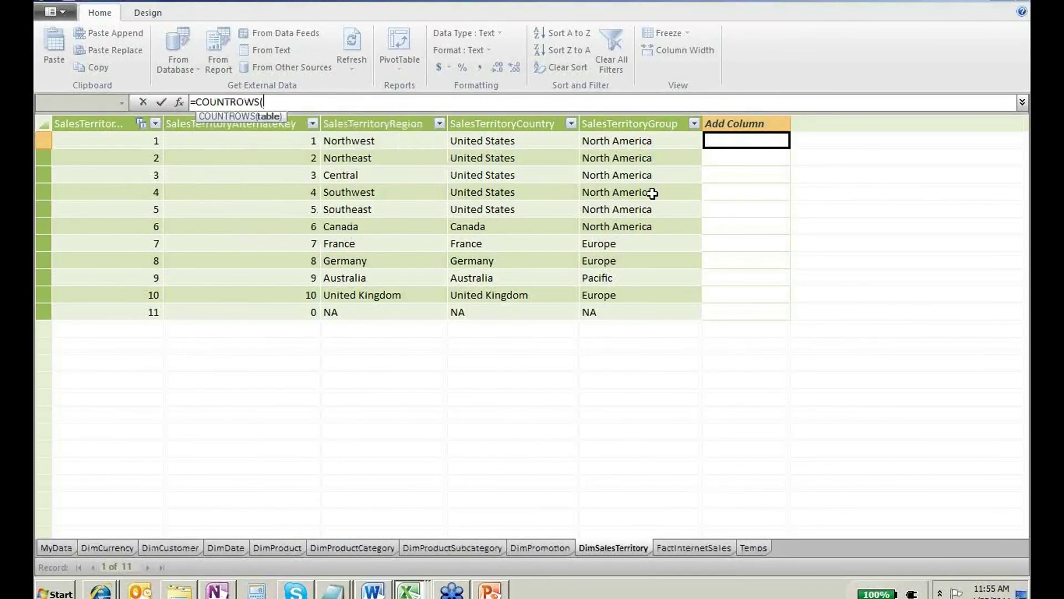
{"action": "type", "text": "Rel"}
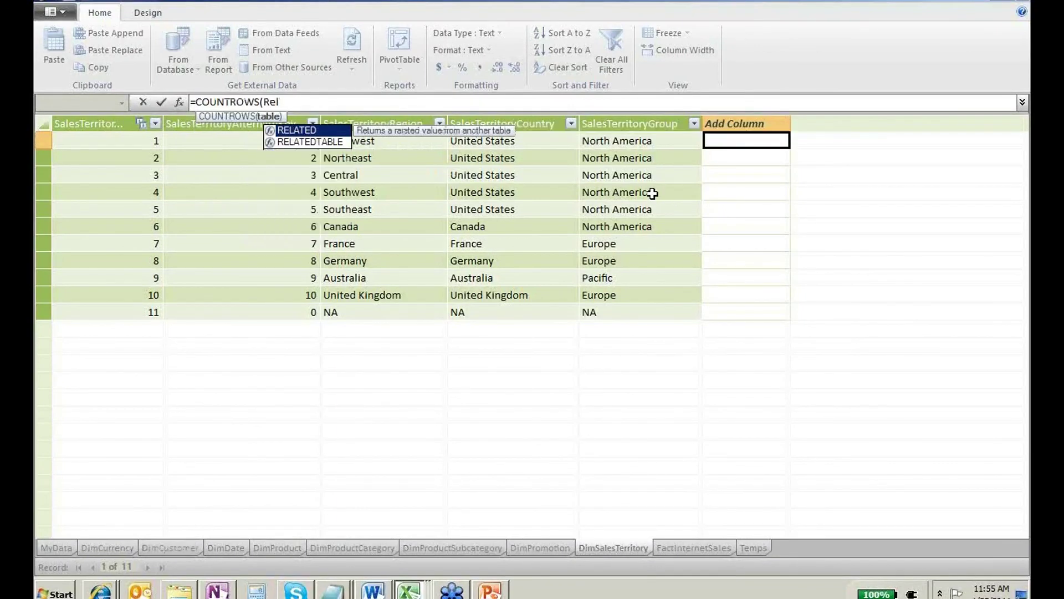
{"action": "key", "text": "Down"}
{"action": "key", "text": "Tab"}
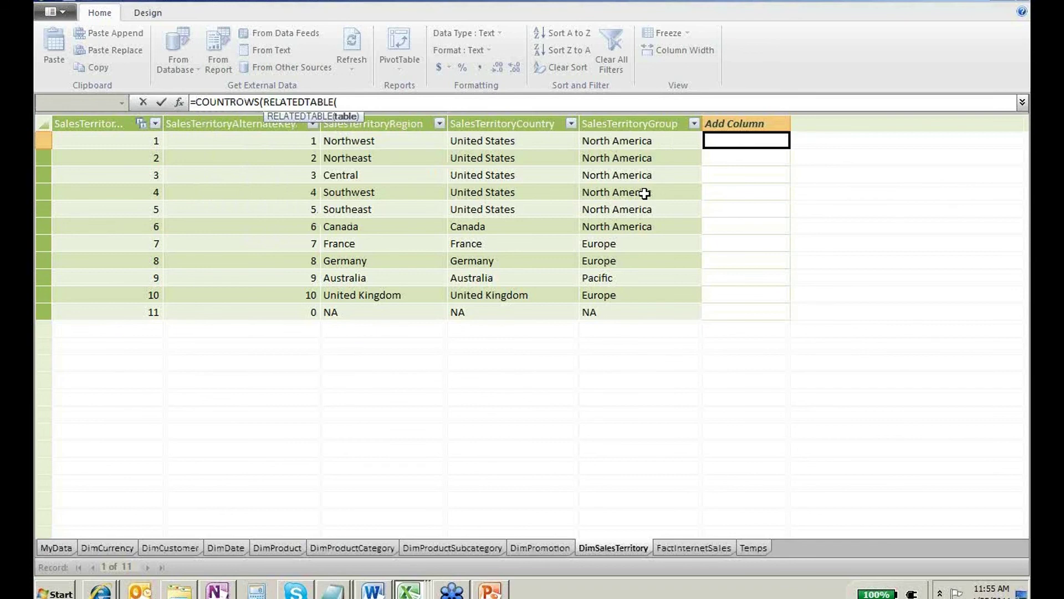
{"action": "type", "text": "Dim"}
{"action": "key", "text": "Down"}
{"action": "key", "text": "Down"}
{"action": "key", "text": "Down"}
{"action": "key", "text": "Down"}
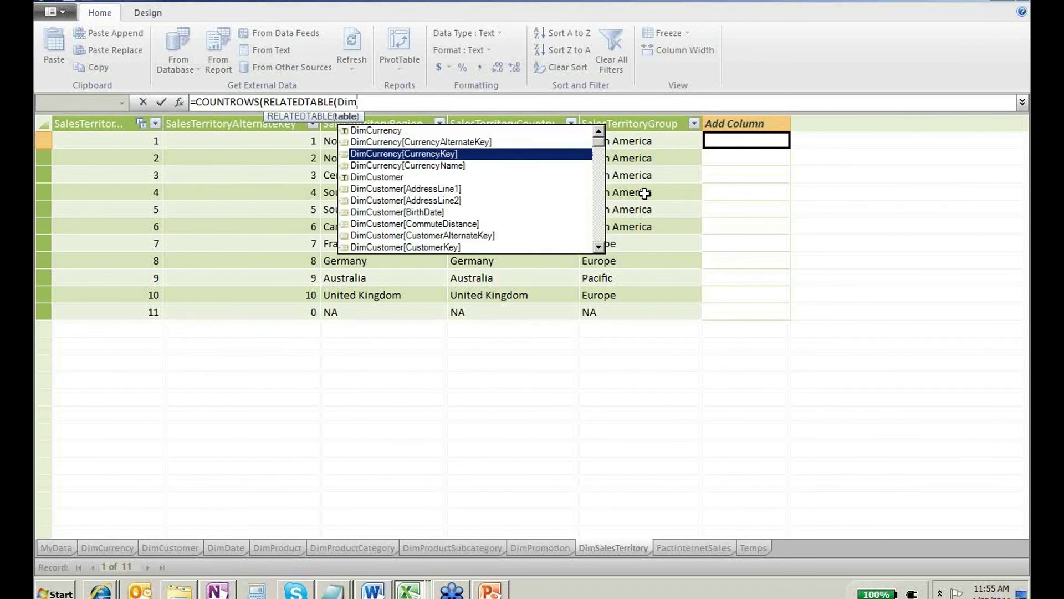
{"action": "key", "text": "Tab"}
{"action": "type", "text": "))"}
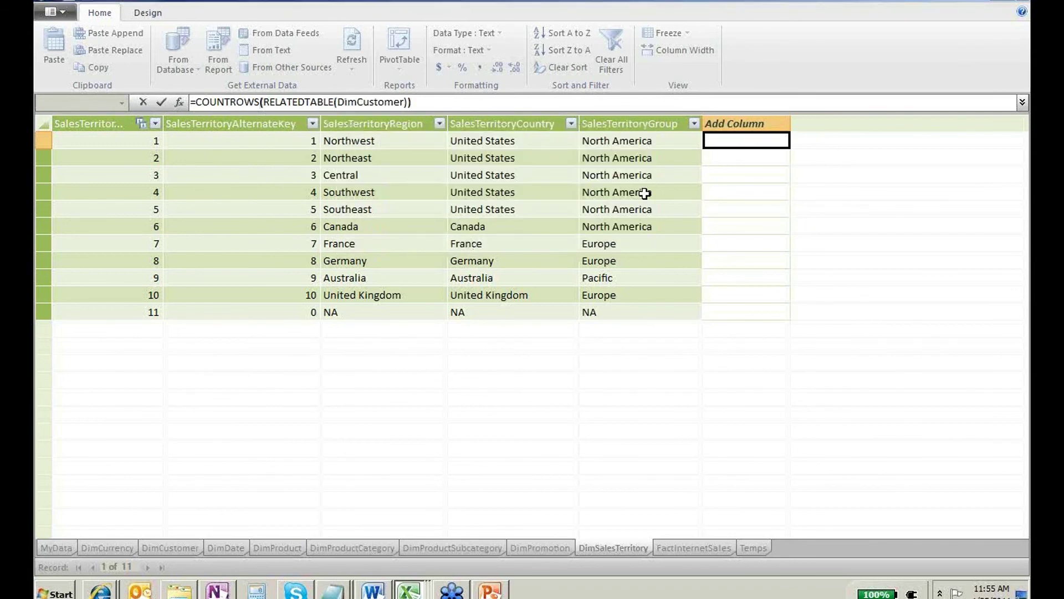
{"action": "key", "text": "Return"}
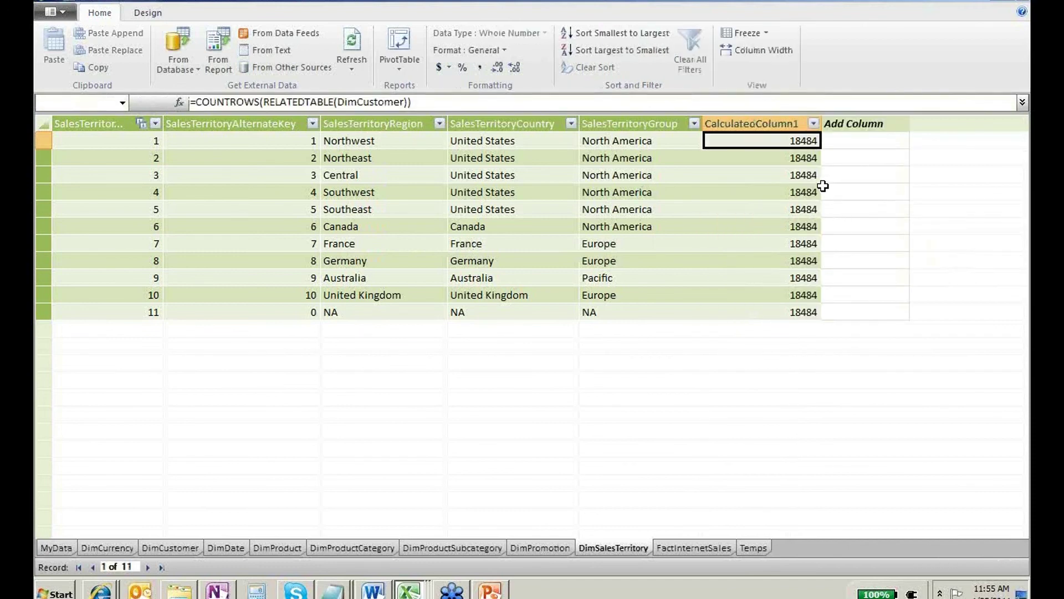
Delete the customer count column from the DimSalesTerritory table.
{"action": "left_click_drag", "start_coordinate": [795, 157], "coordinate": [795, 295]}
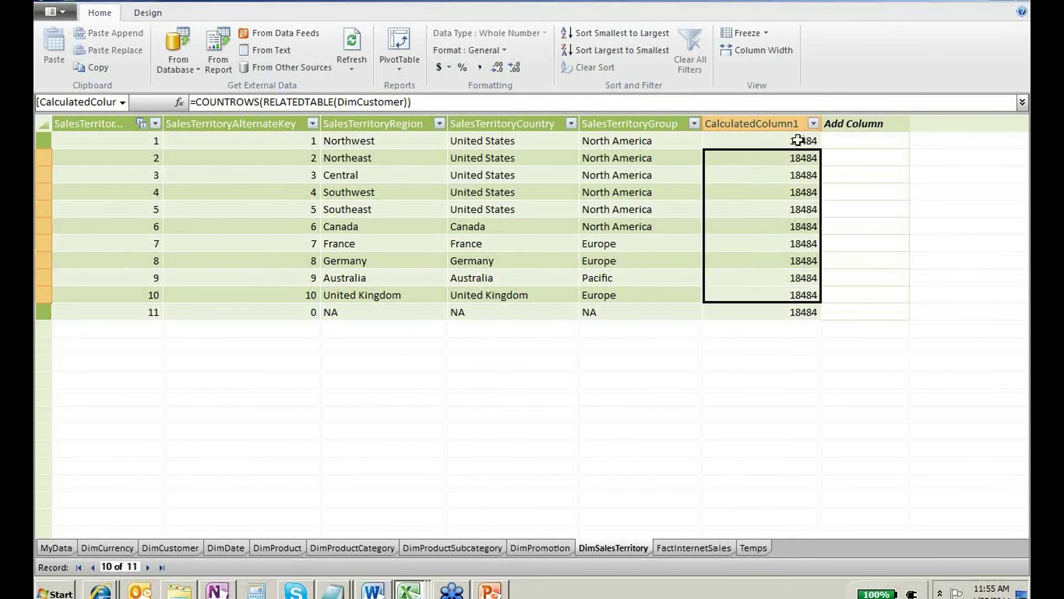
{"action": "left_click", "coordinate": [795, 117]}
{"action": "left_click", "coordinate": [795, 117]}
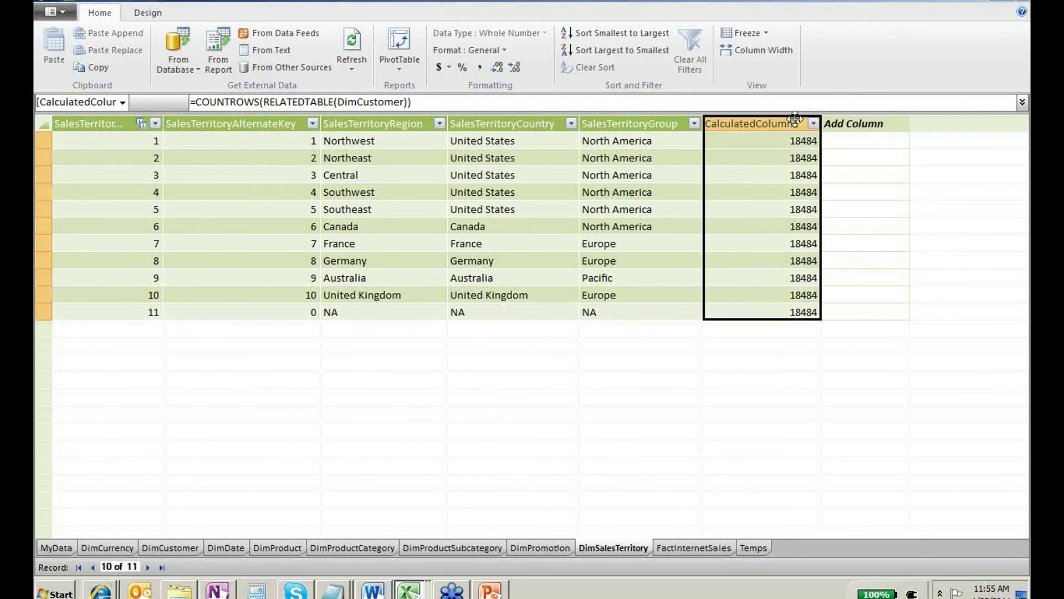
{"action": "right_click", "coordinate": [818, 119]}
{"action": "left_click", "coordinate": [824, 182]}
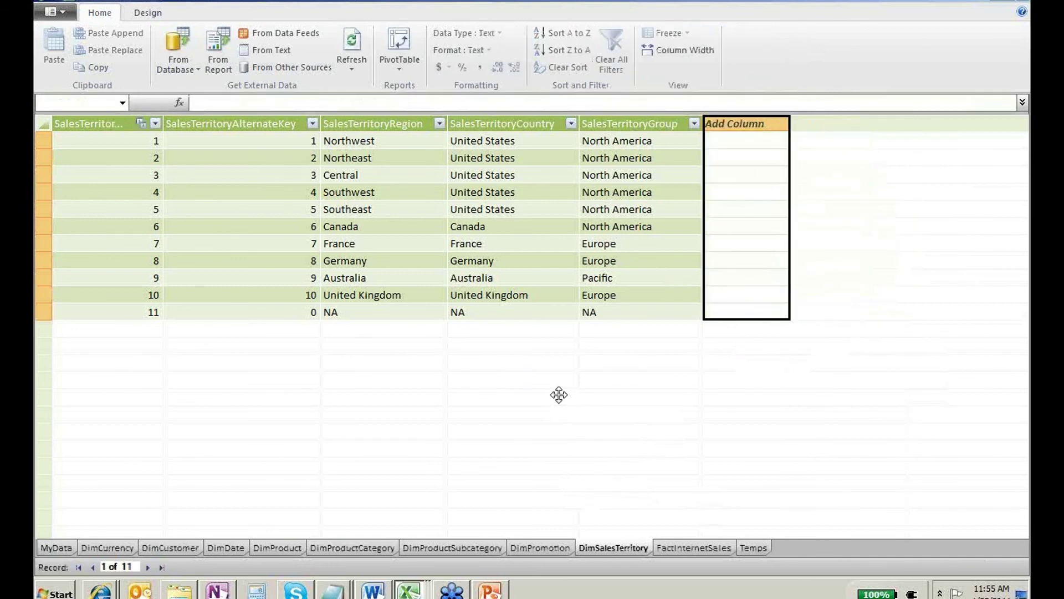
Start a new calculated column formula in DimSalesTerritory with SUMX over RELATEDTABLE of FactInternetSales.
{"action": "left_click", "coordinate": [513, 276]}
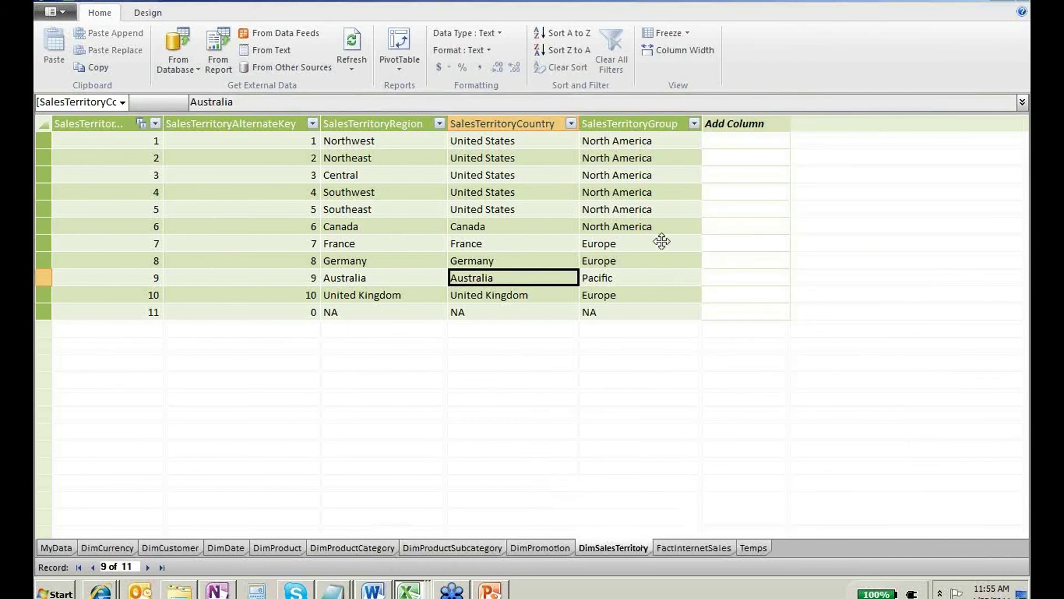
{"action": "left_click", "coordinate": [723, 144]}
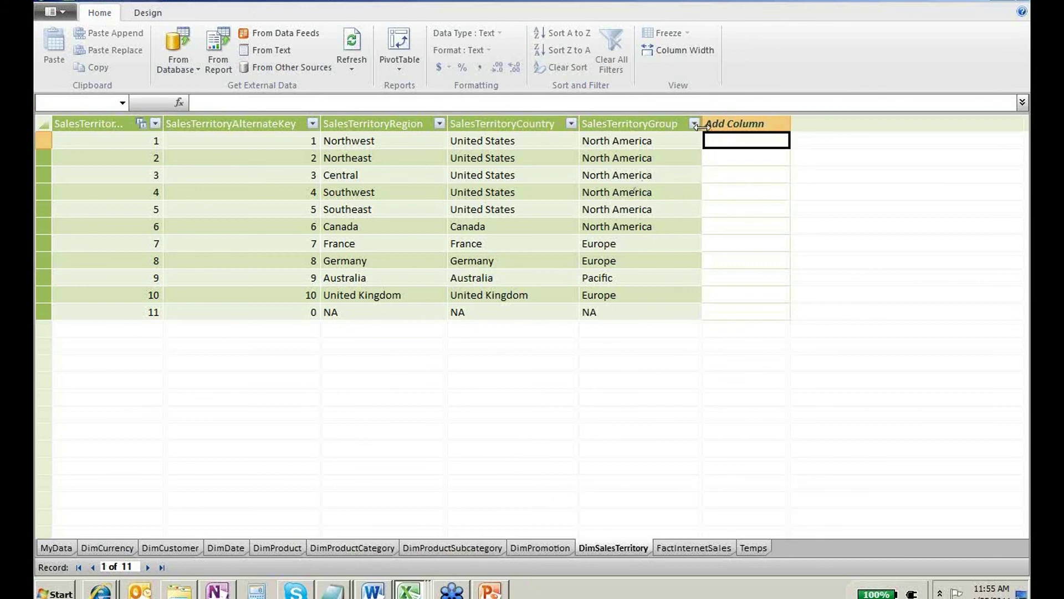
{"action": "left_click", "coordinate": [505, 101]}
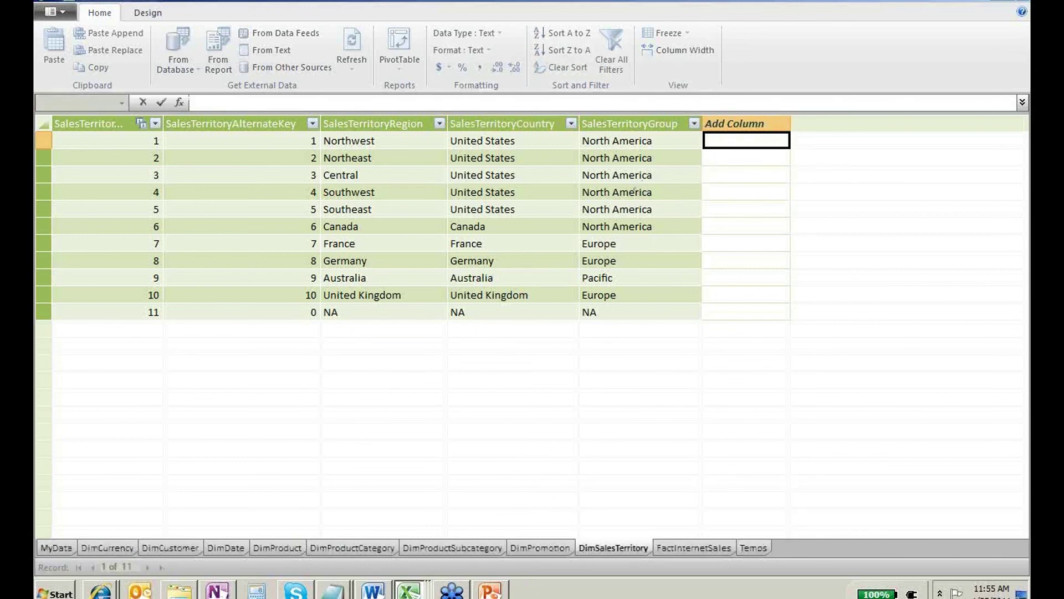
{"action": "type", "text": "=SUM"}
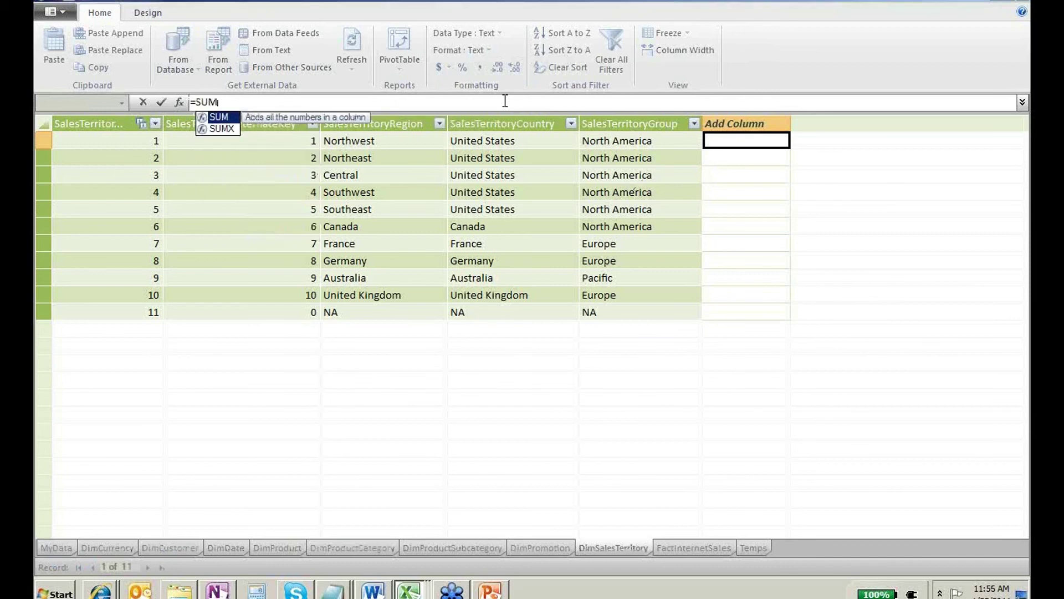
{"action": "type", "text": "X("}
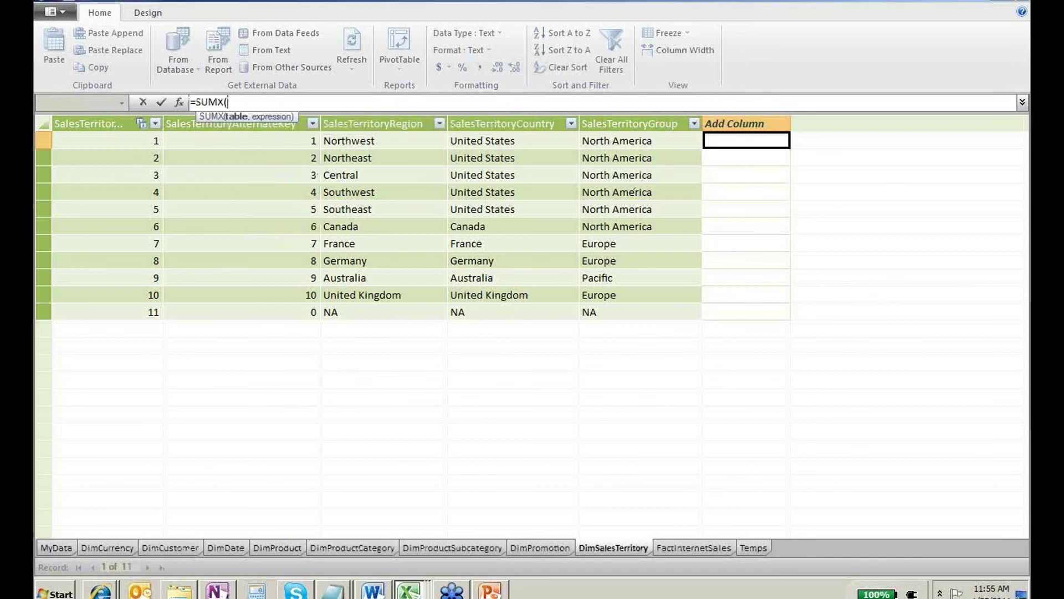
{"action": "type", "text": "Rel"}
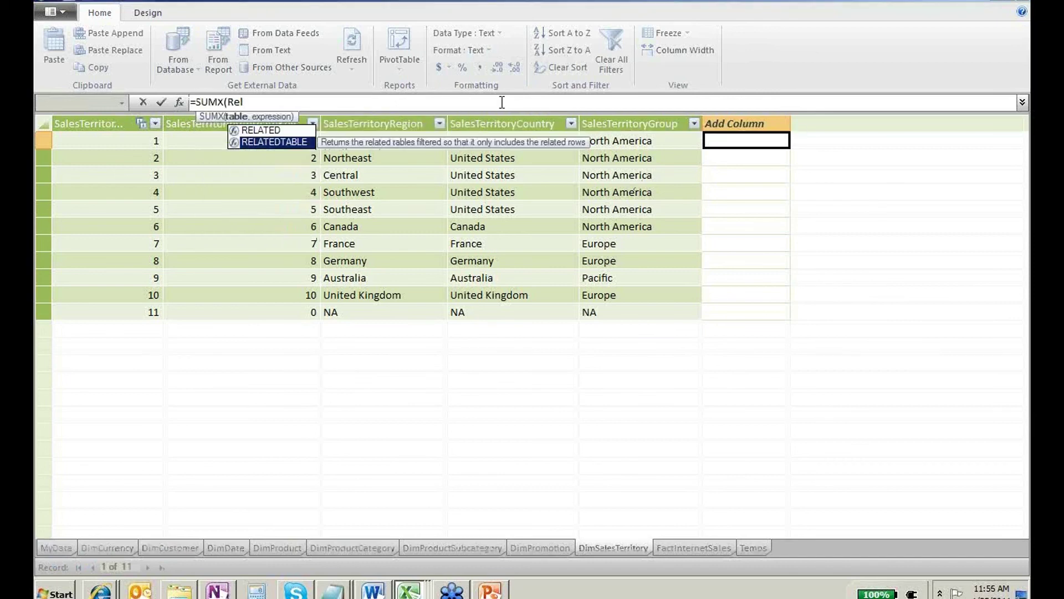
{"action": "key", "text": "Tab"}
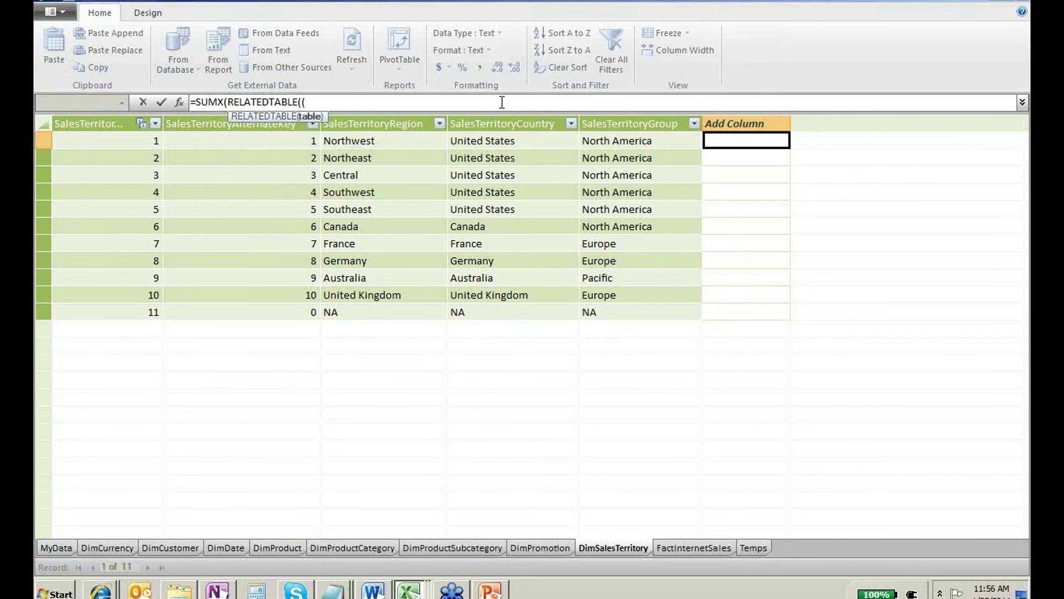
{"action": "key", "text": "BackSpace"}
{"action": "type", "text": "Fac"}
{"action": "key", "text": "Down"}
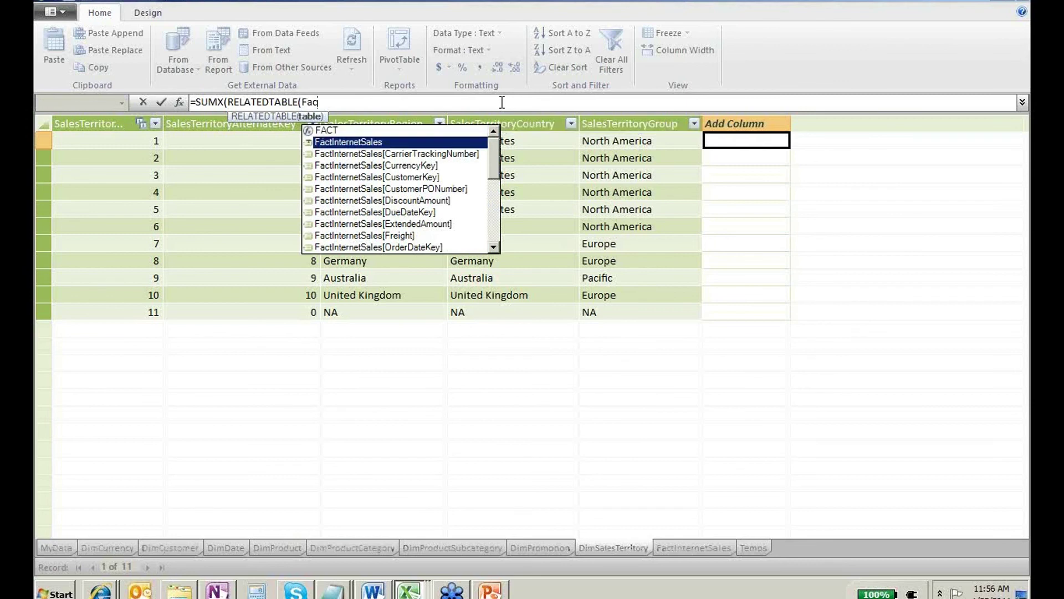
{"action": "key", "text": "Tab"}
{"action": "type", "text": ","}
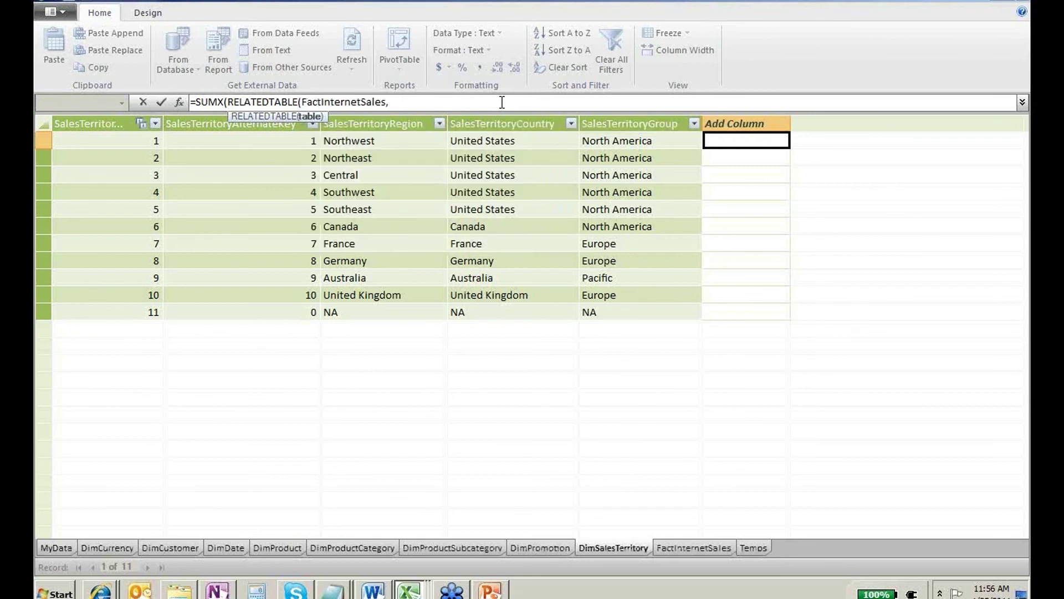
Add FactInternetSales[SalesAmount] as the expression of the SUMX formula and try to commit it.
{"action": "type", "text": "Fact"}
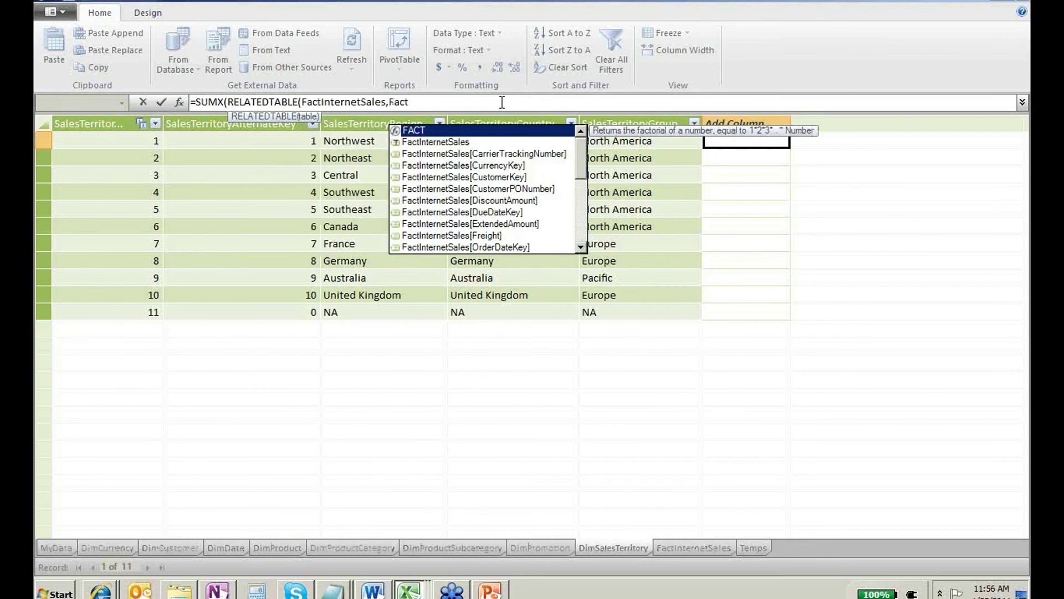
{"action": "key", "text": "Down"}
{"action": "key", "text": "Down"}
{"action": "key", "text": "Down"}
{"action": "key", "text": "Down"}
{"action": "key", "text": "Down"}
{"action": "key", "text": "Down"}
{"action": "key", "text": "Down"}
{"action": "key", "text": "Down"}
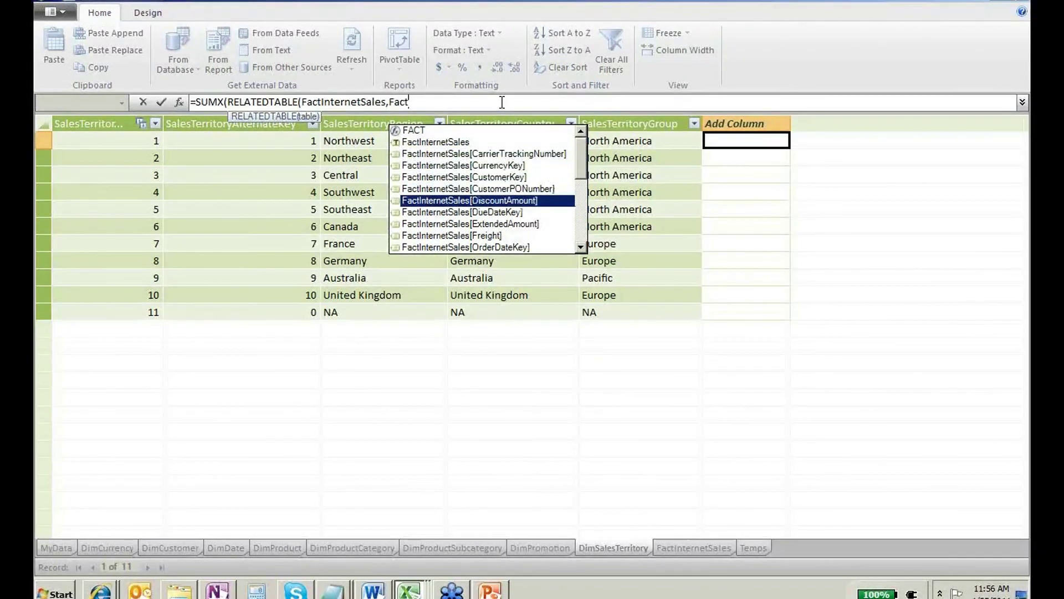
{"action": "key", "text": "Down"}
{"action": "key", "text": "Down"}
{"action": "key", "text": "Down"}
{"action": "key", "text": "Down"}
{"action": "key", "text": "Down"}
{"action": "key", "text": "Down"}
{"action": "key", "text": "Down"}
{"action": "key", "text": "Down"}
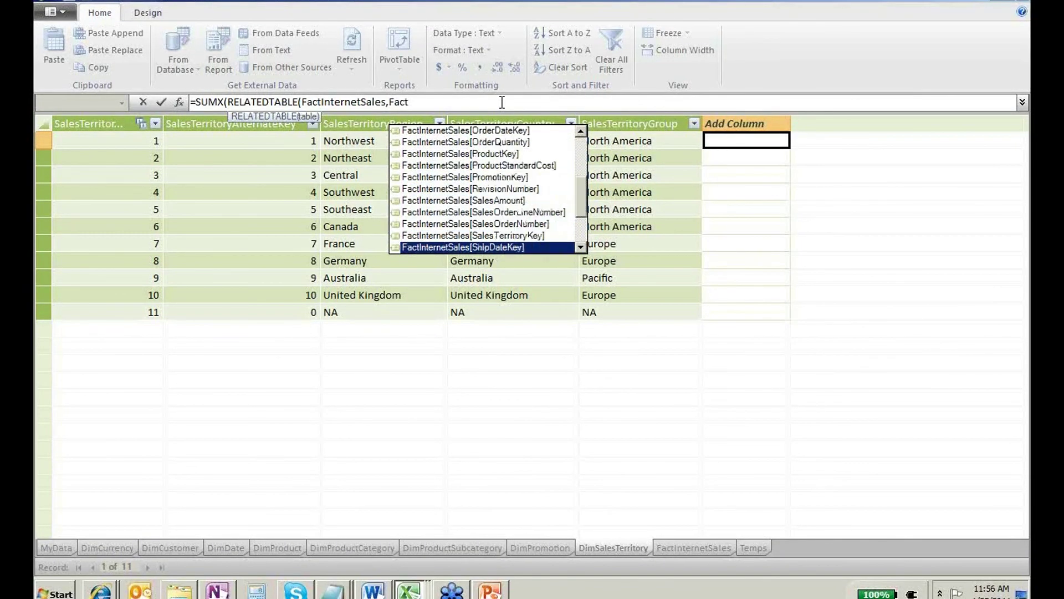
{"action": "key", "text": "Tab"}
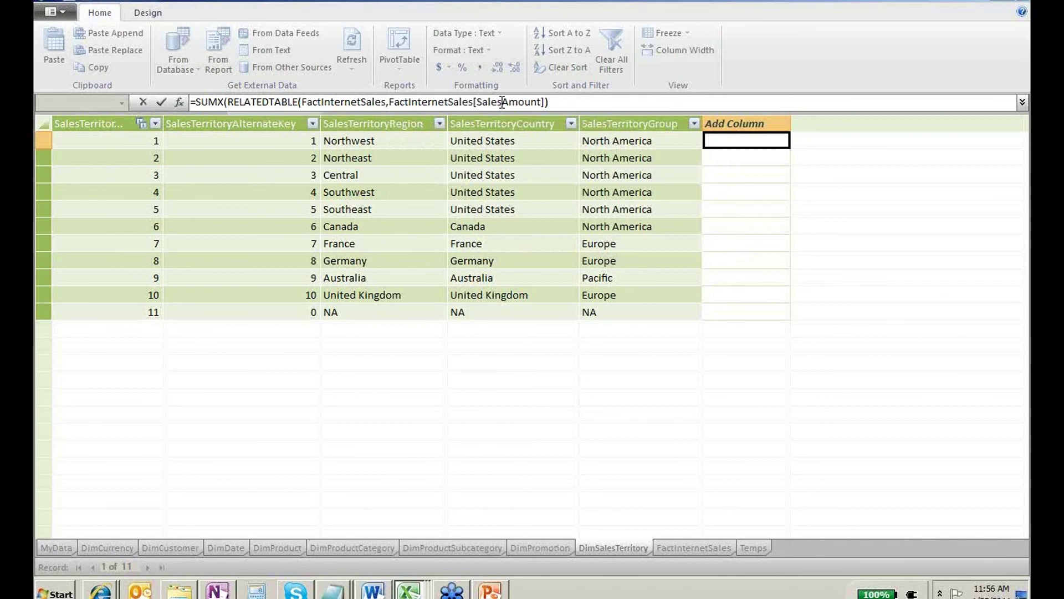
{"action": "key", "text": "Return"}
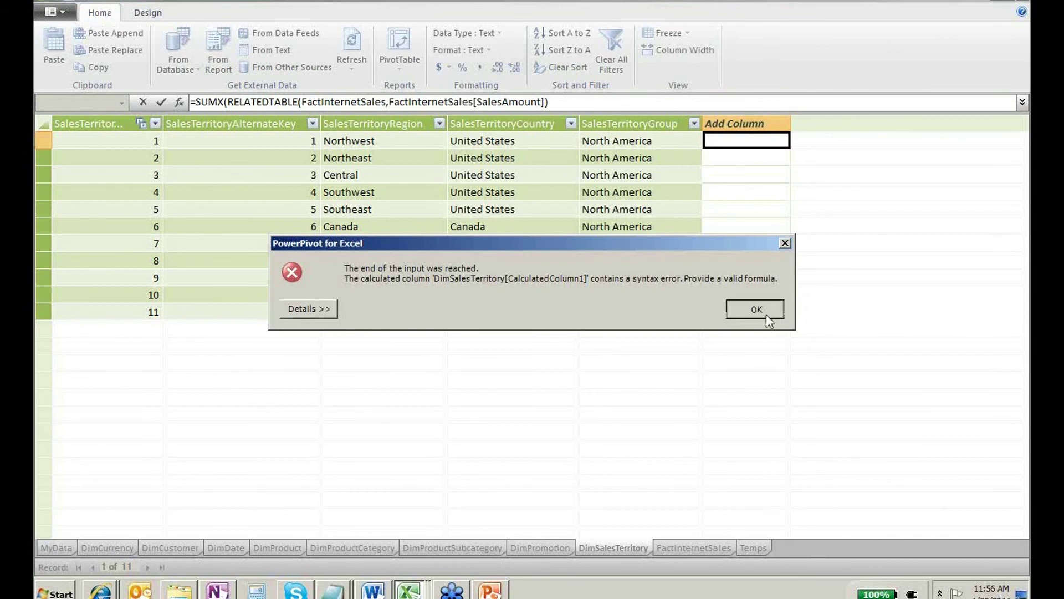
{"action": "left_click", "coordinate": [757, 309]}
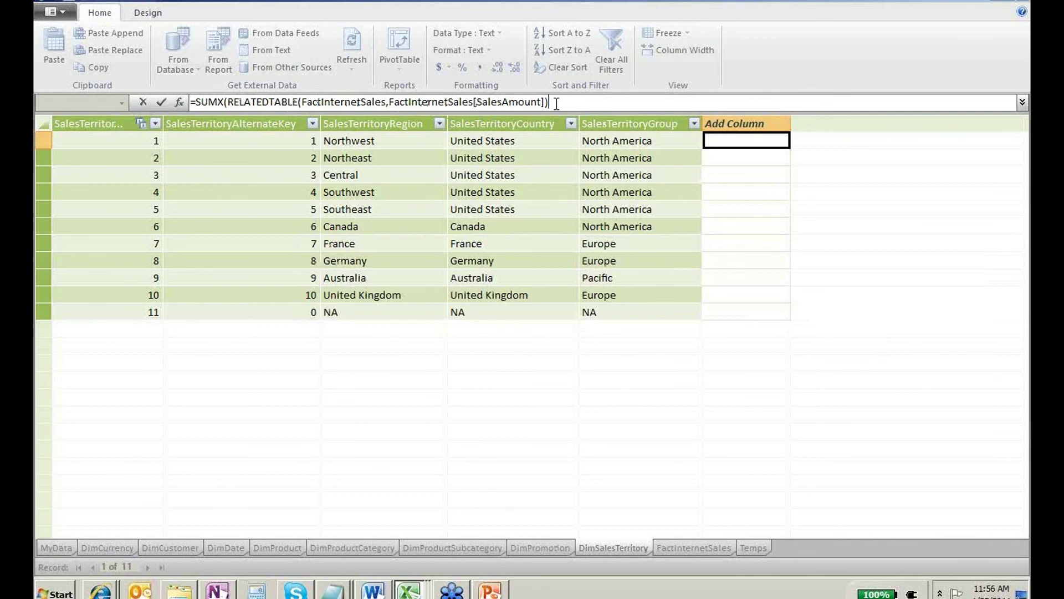
Close the RELATEDTABLE parenthesis so the formula reads =SUMX(RELATEDTABLE(FactInternetSales),FactInternetSales[SalesAmount]), and commit it.
{"action": "type", "text": ")"}
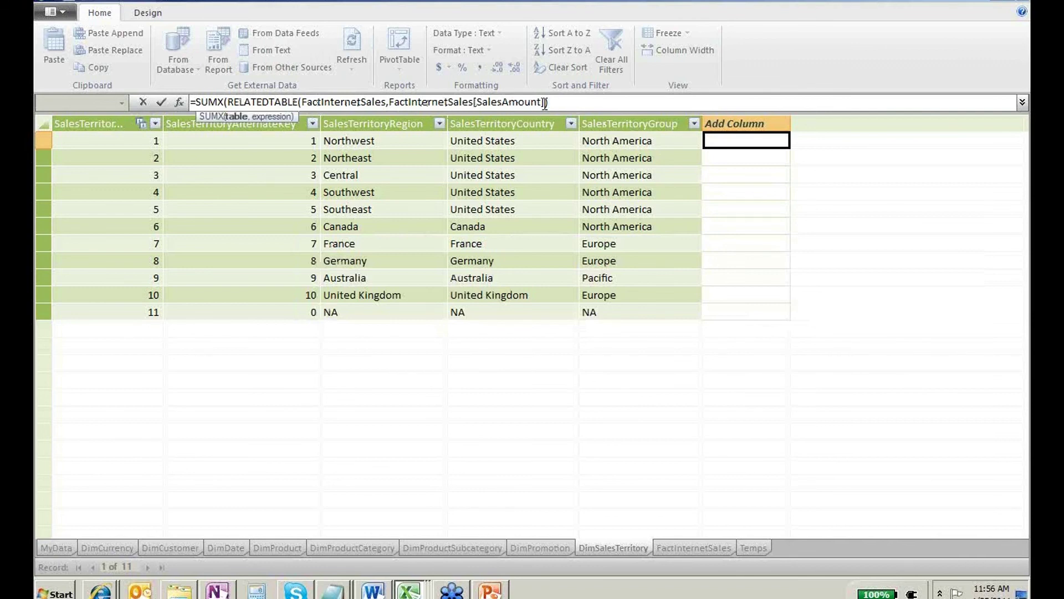
{"action": "left_click", "coordinate": [386, 102]}
{"action": "type", "text": ")"}
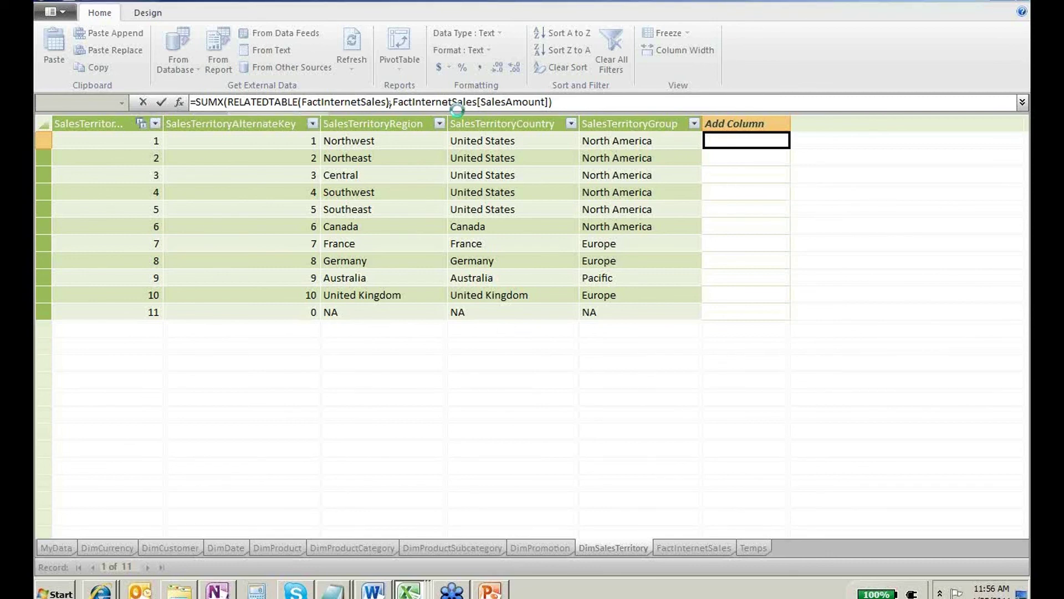
{"action": "key", "text": "Return"}
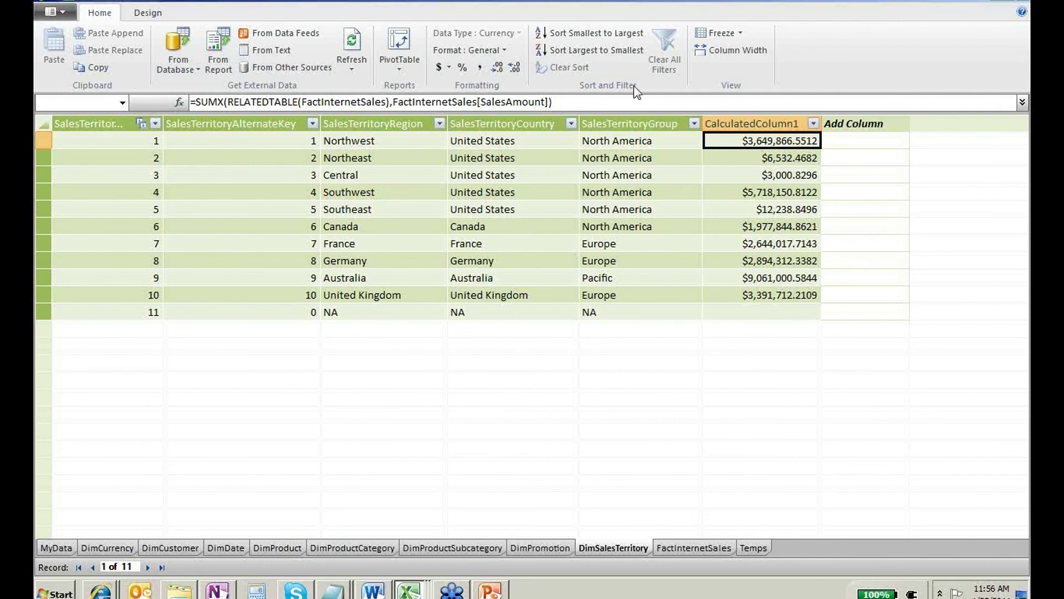
Return to the Excel report and refresh the PowerPivot field list with the modified data.
{"action": "left_click", "coordinate": [1014, 5]}
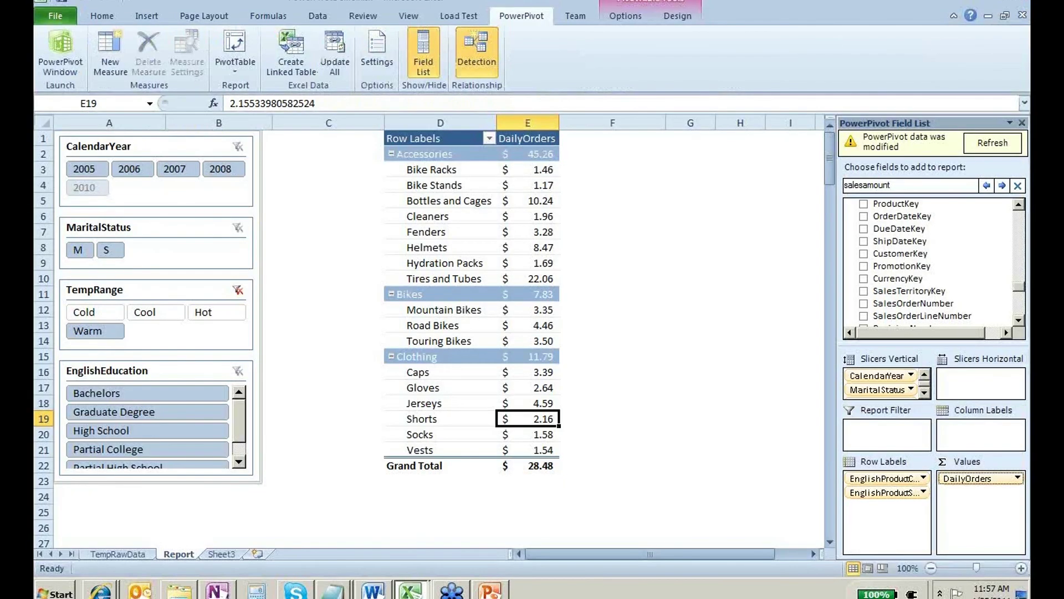
{"action": "left_click", "coordinate": [992, 143]}
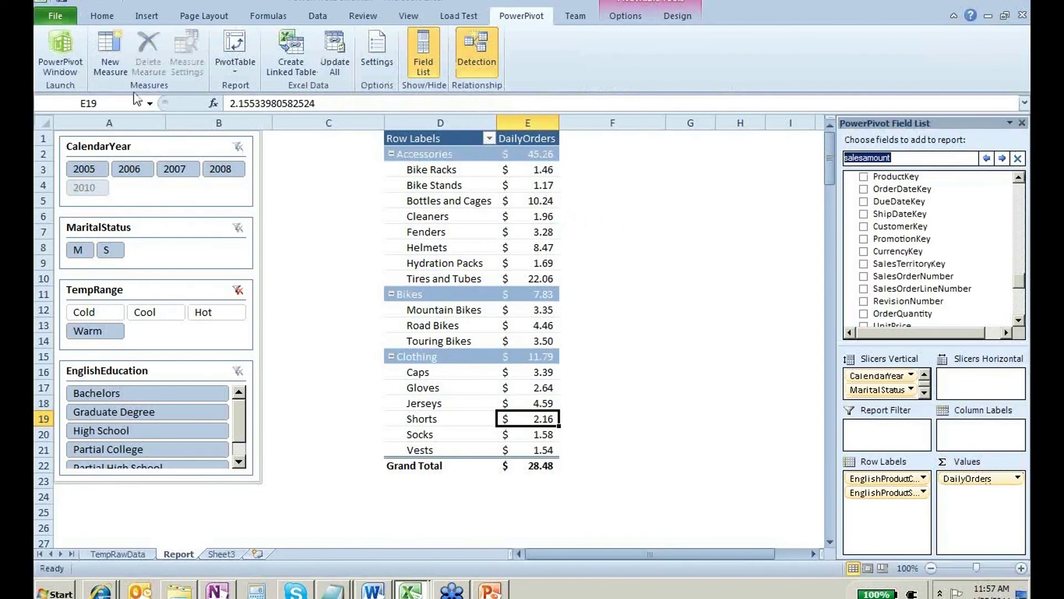
Open the Save to SharePoint options for the workbook.
{"action": "left_click", "coordinate": [55, 17]}
{"action": "left_click", "coordinate": [78, 250]}
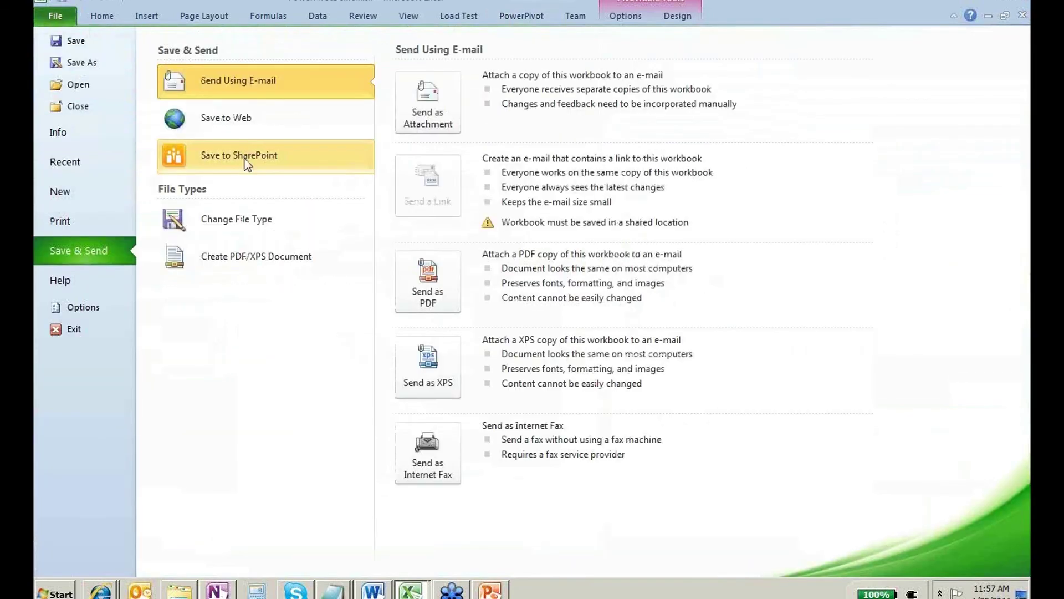
{"action": "left_click", "coordinate": [247, 160]}
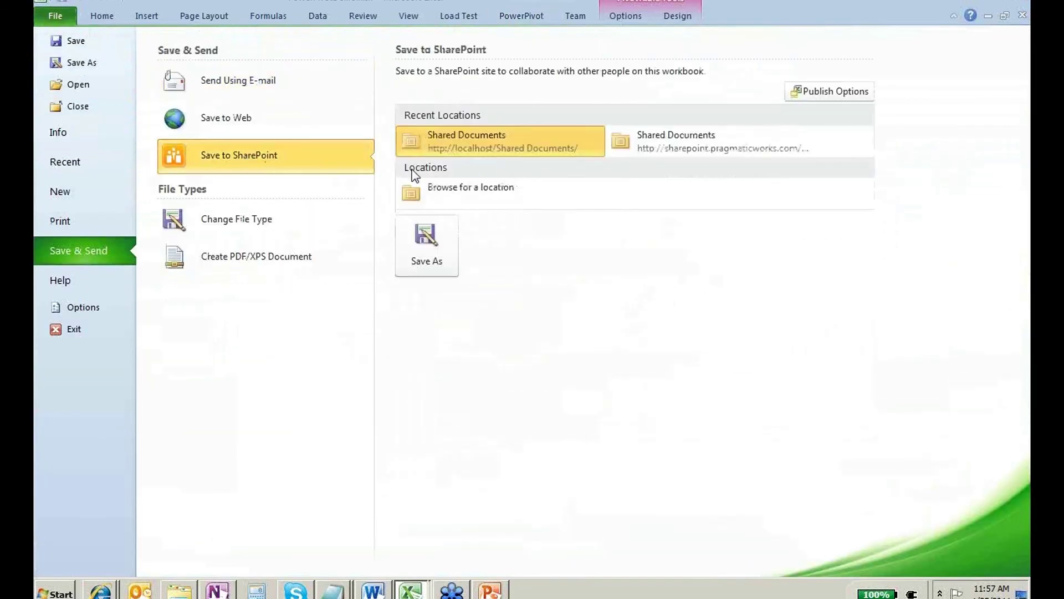
{"action": "left_click", "coordinate": [530, 147]}
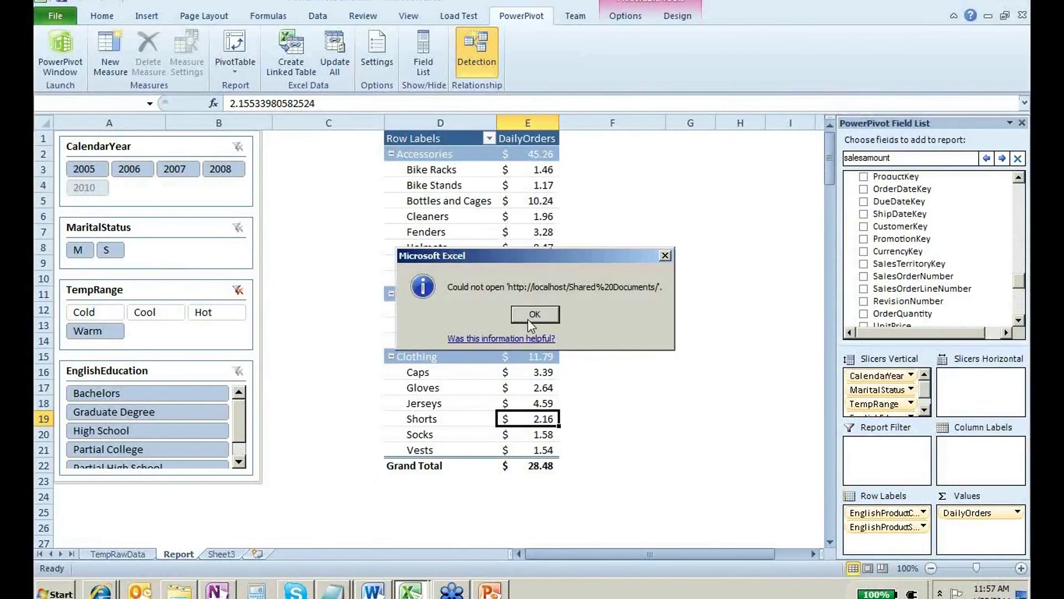
{"action": "left_click", "coordinate": [525, 314]}
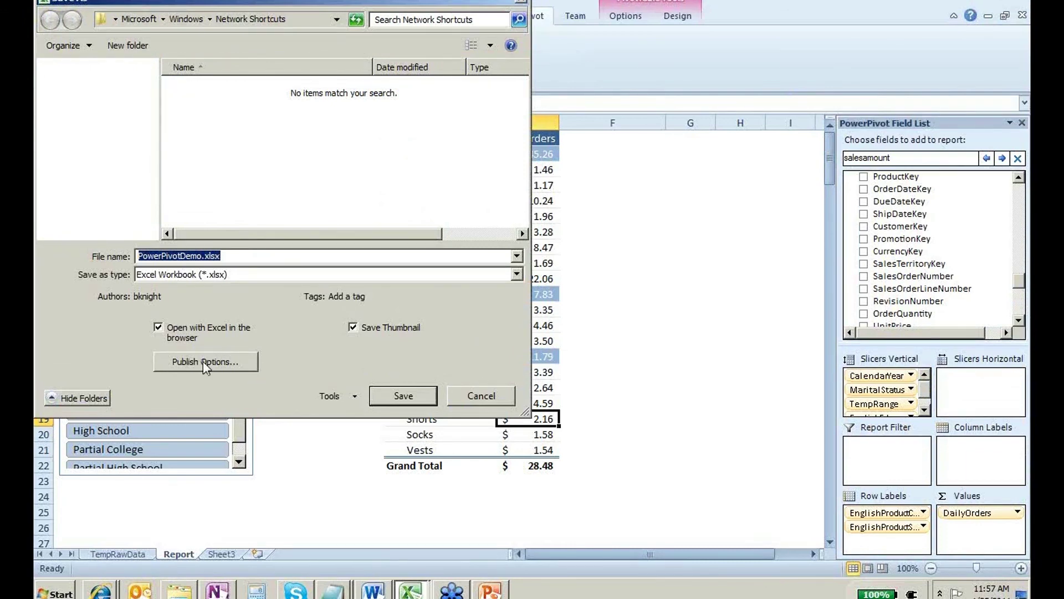
{"action": "left_click", "coordinate": [203, 361]}
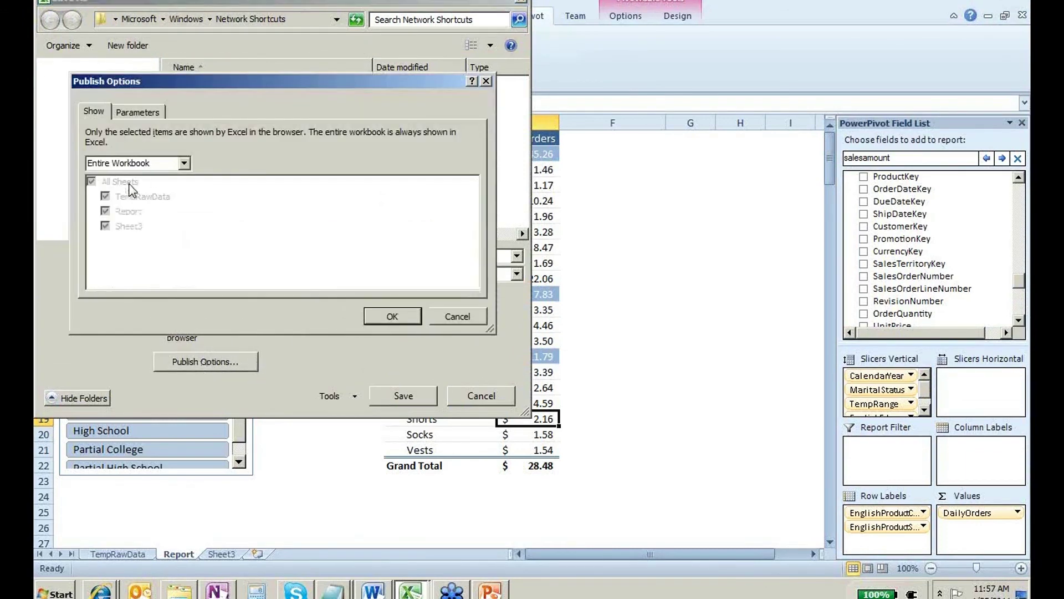
{"action": "left_click", "coordinate": [457, 320]}
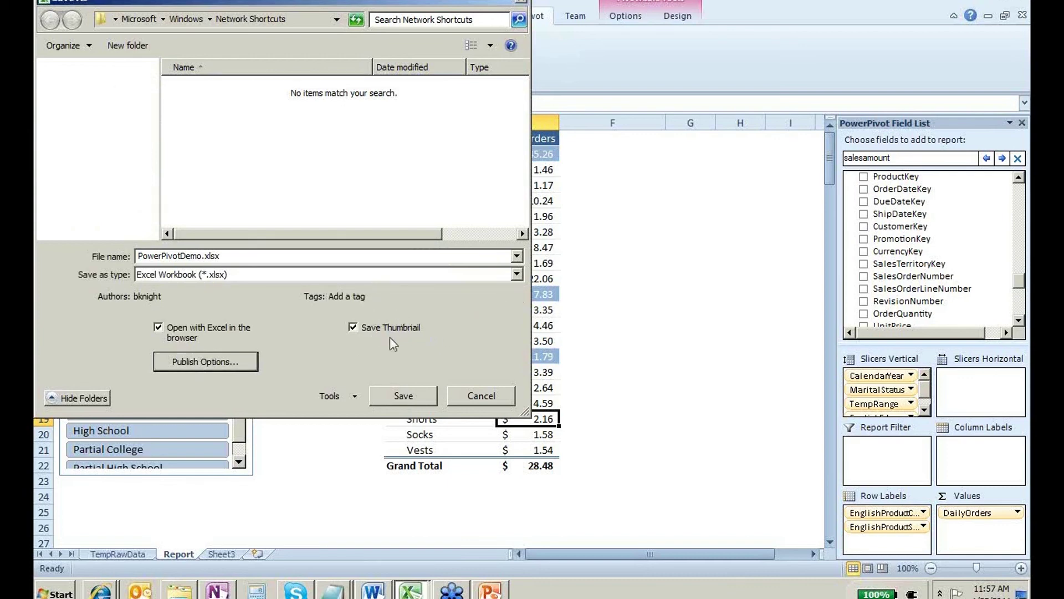
{"action": "left_click", "coordinate": [480, 396]}
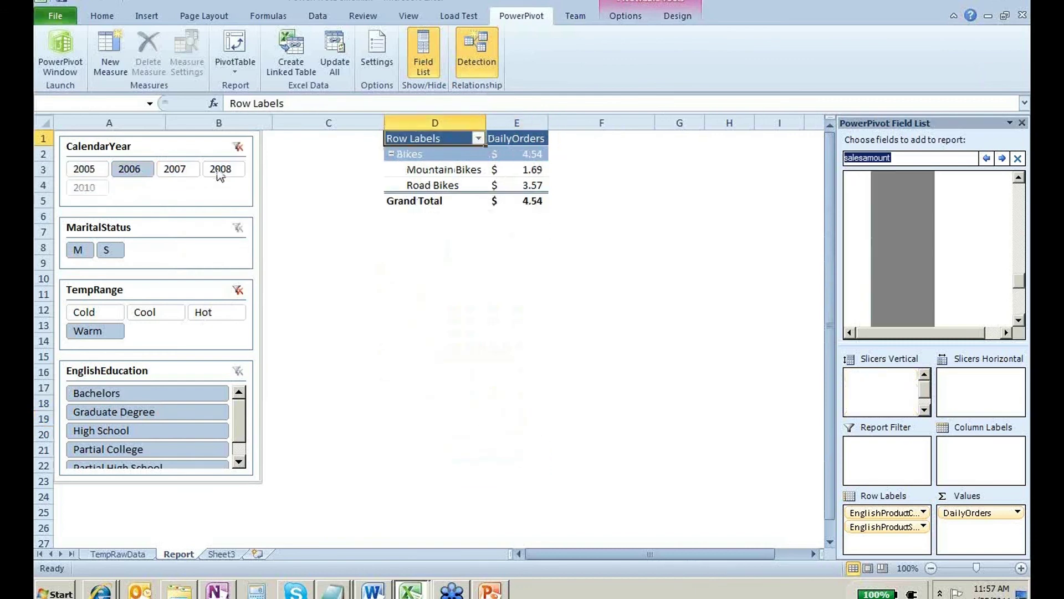
Filter the report by CalendarYear 2008, switch the filter to 2007, and open the PowerPivot window.
{"action": "left_click", "coordinate": [220, 171]}
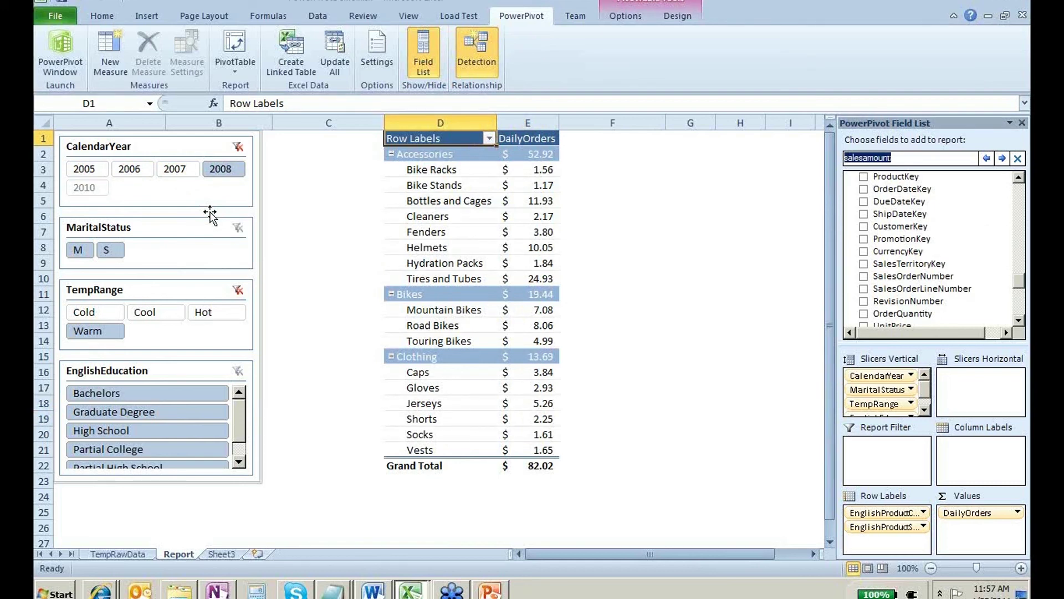
{"action": "left_click", "coordinate": [171, 173]}
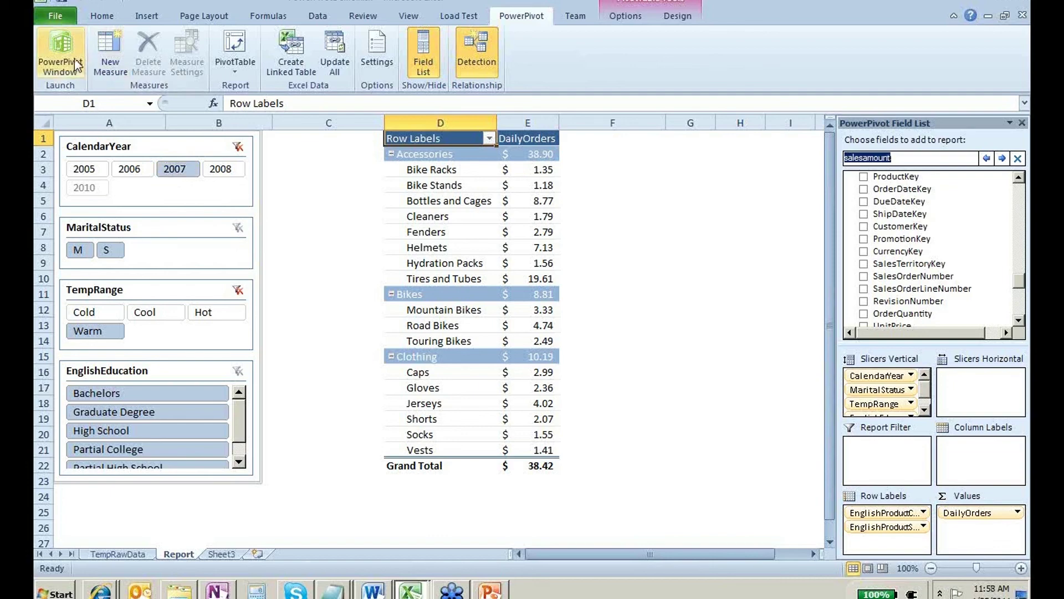
{"action": "left_click", "coordinate": [60, 51]}
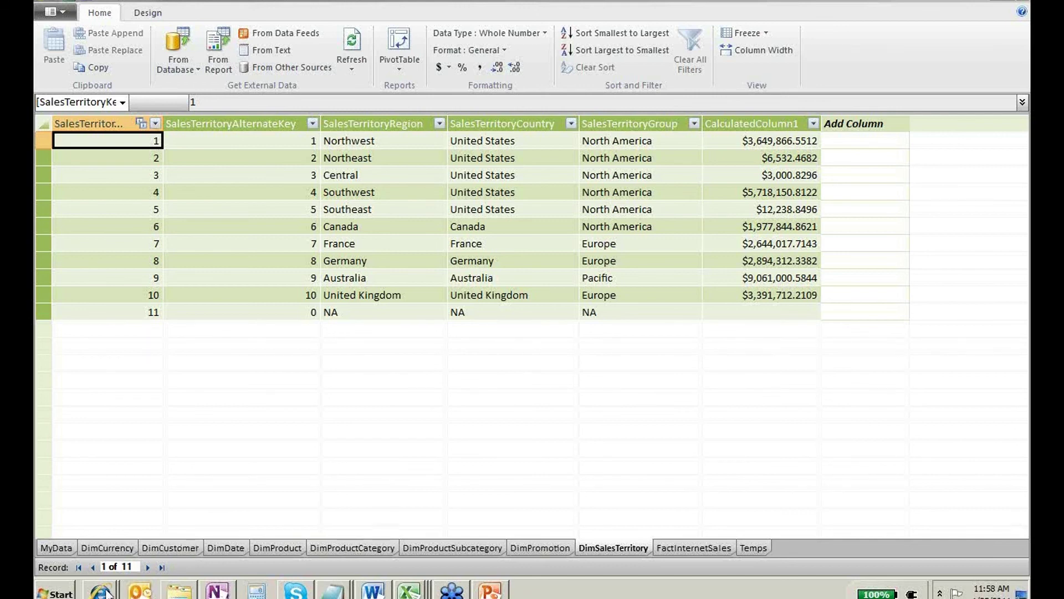
Switch to Internet Explorer, go to the pragmaticworks site, and open its SQL Server & BI Training page.
{"action": "mouse_move", "coordinate": [100, 591]}
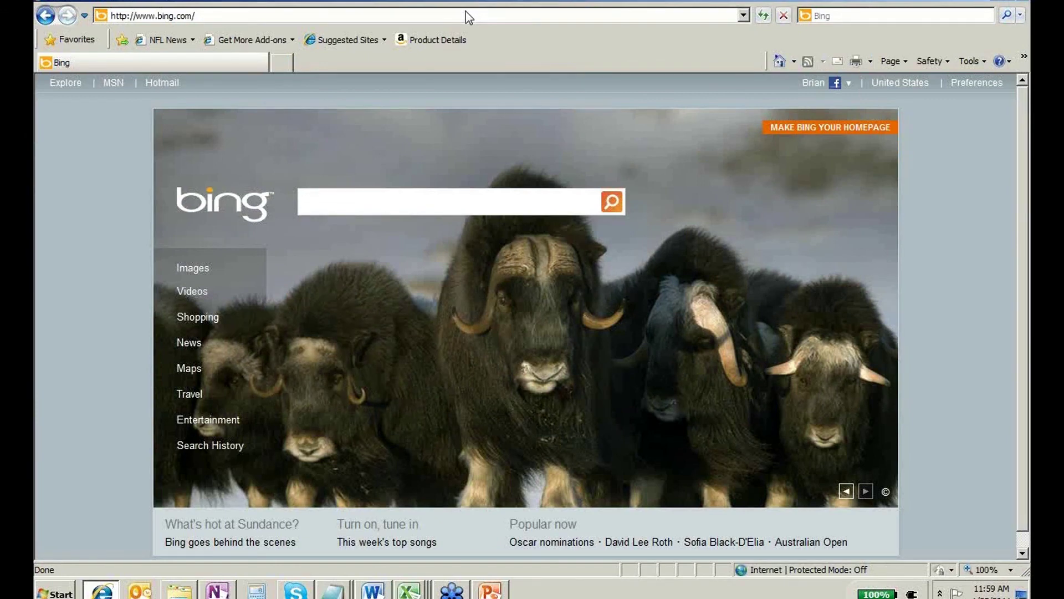
{"action": "left_click", "coordinate": [464, 17]}
{"action": "type", "text": "p"}
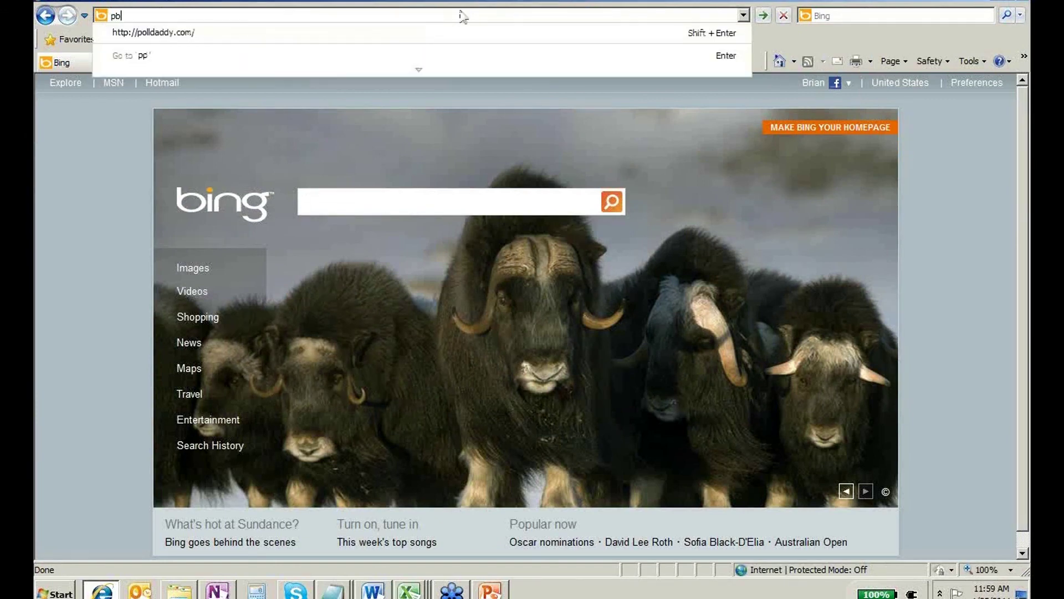
{"action": "type", "text": "ragmaticworks"}
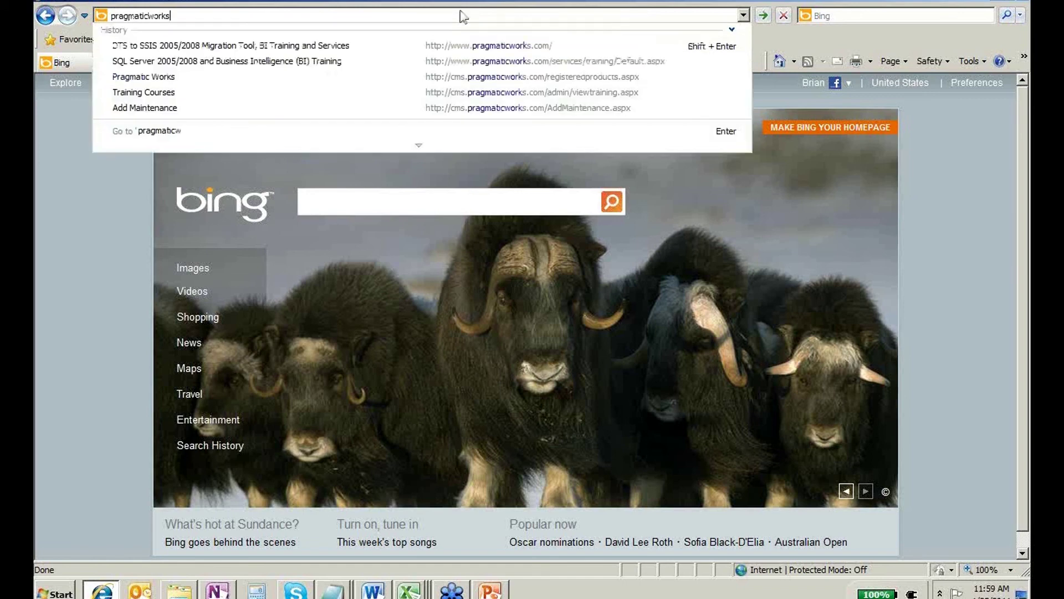
{"action": "key", "text": "Return"}
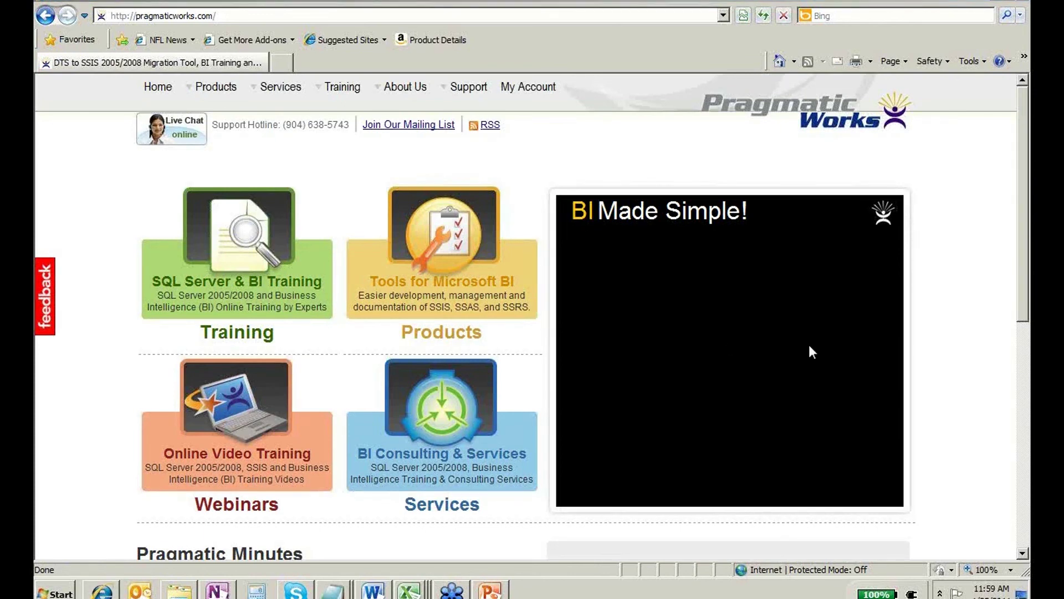
{"action": "left_click", "coordinate": [296, 292]}
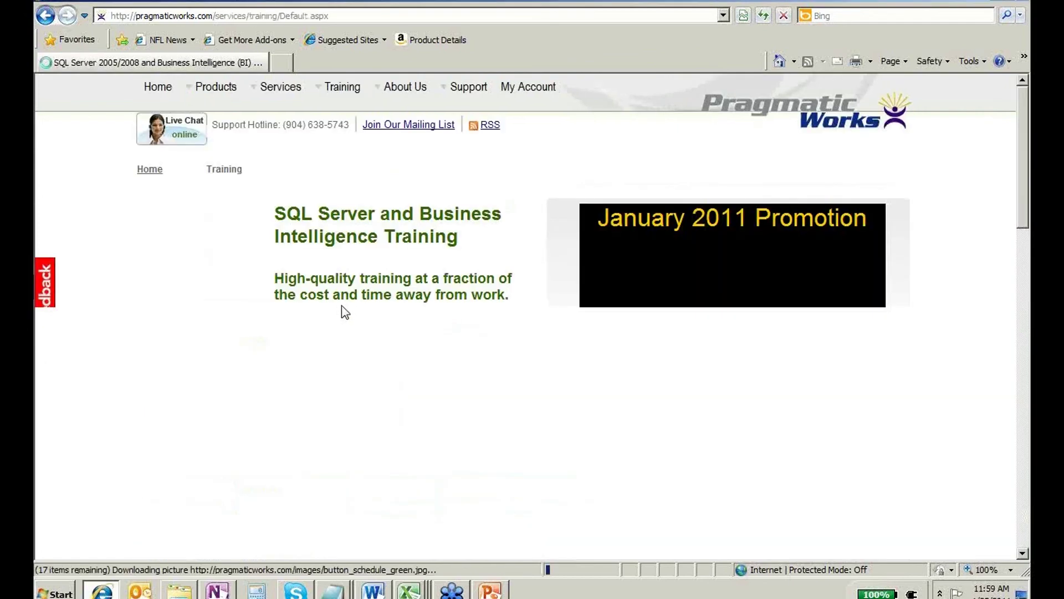
{"action": "scroll", "coordinate": [388, 299], "scroll_direction": "down", "scroll_amount": 3}
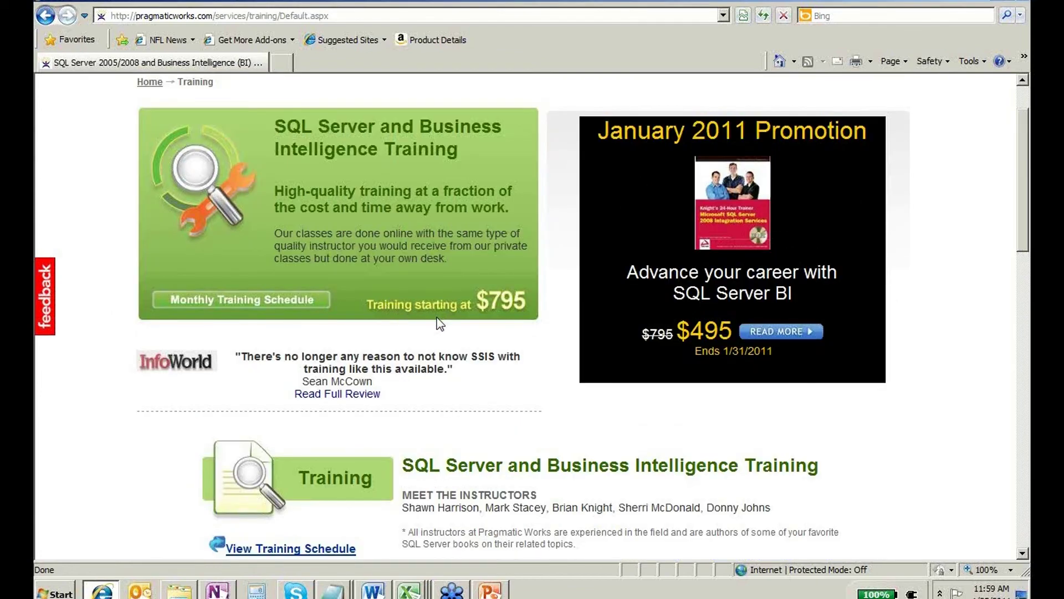
Return to PowerPivotDemo.xlsx in Excel, save it, and select its file in the demo folder to check the file size.
{"action": "key", "text": "alt+Tab"}
{"action": "key", "text": "alt+Tab"}
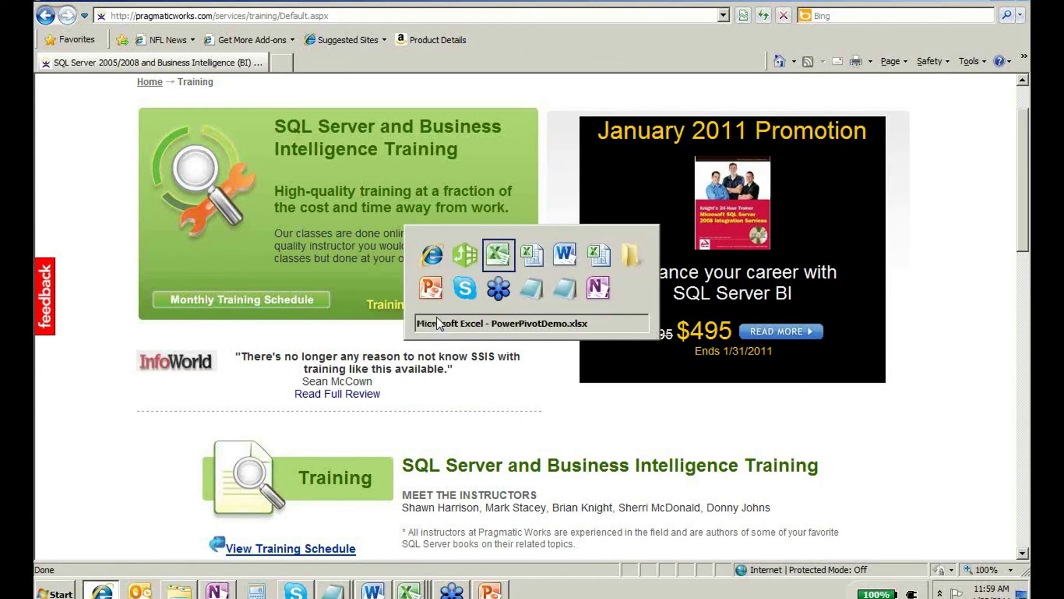
{"action": "left_click", "coordinate": [328, 216]}
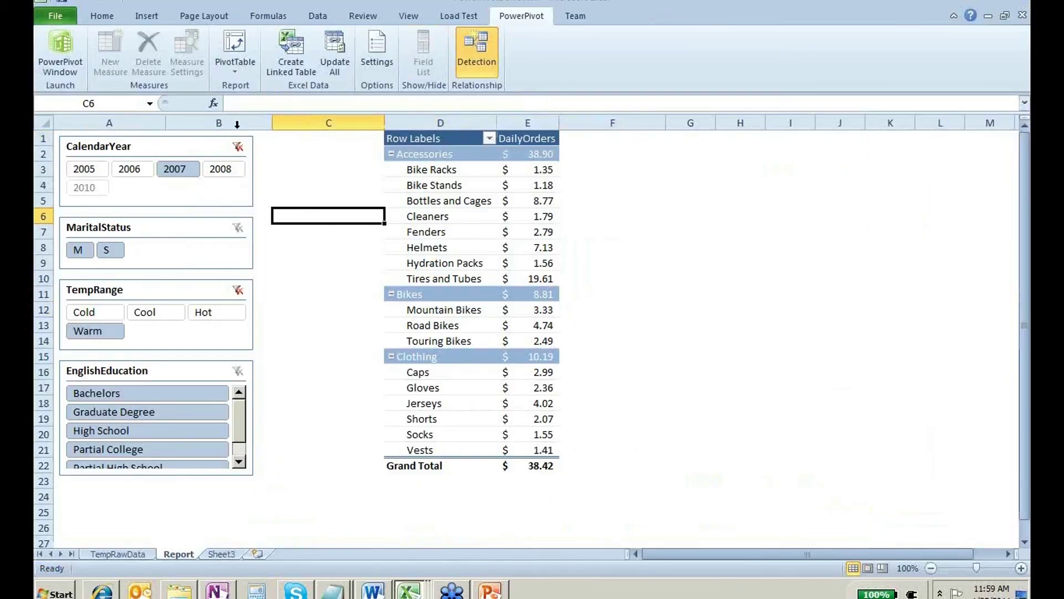
{"action": "left_click", "coordinate": [38, 21]}
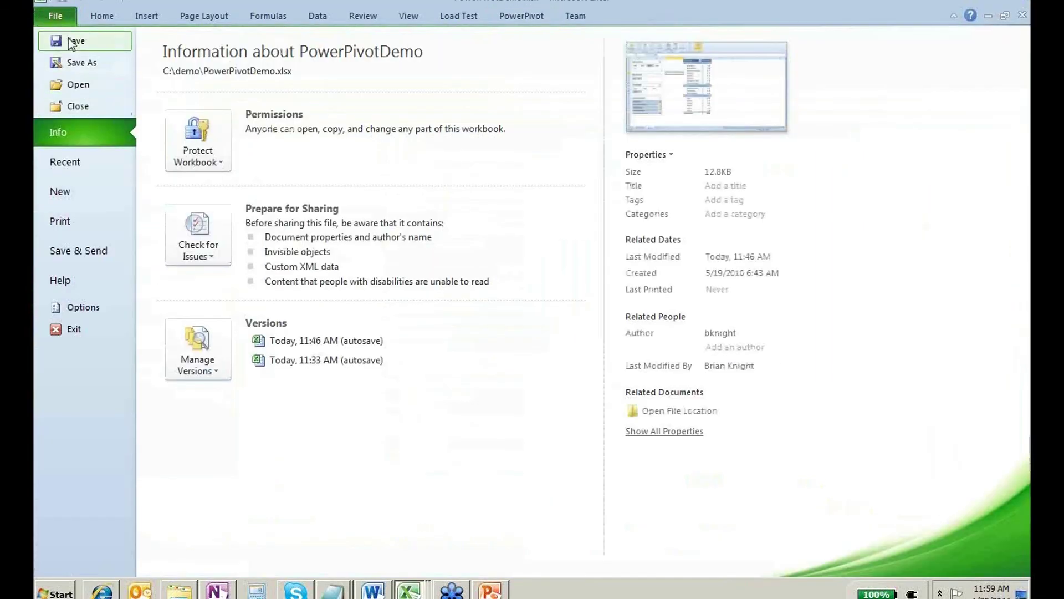
{"action": "left_click", "coordinate": [44, 40]}
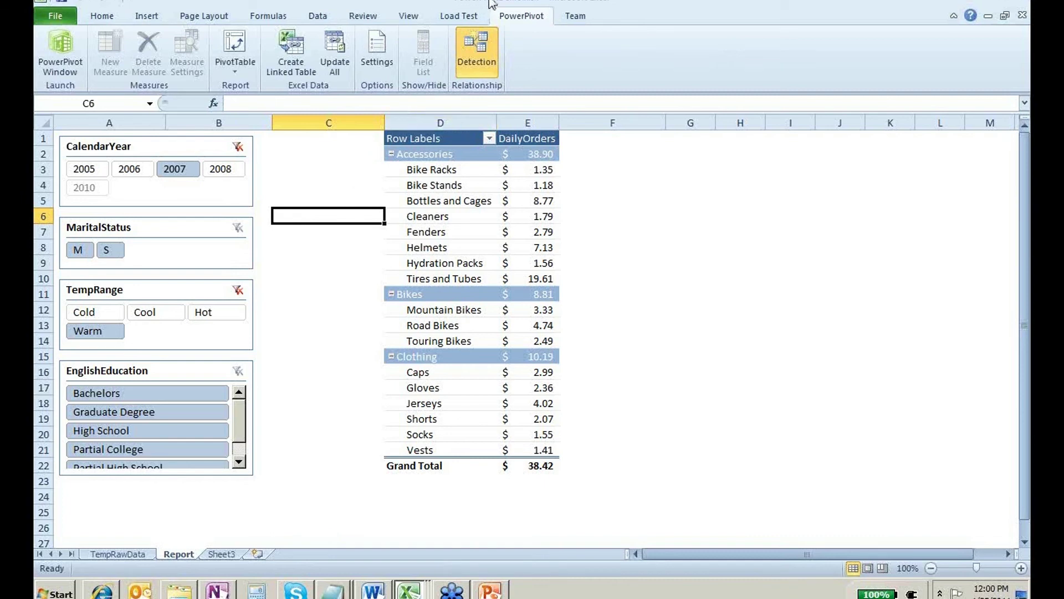
{"action": "left_click", "coordinate": [179, 591]}
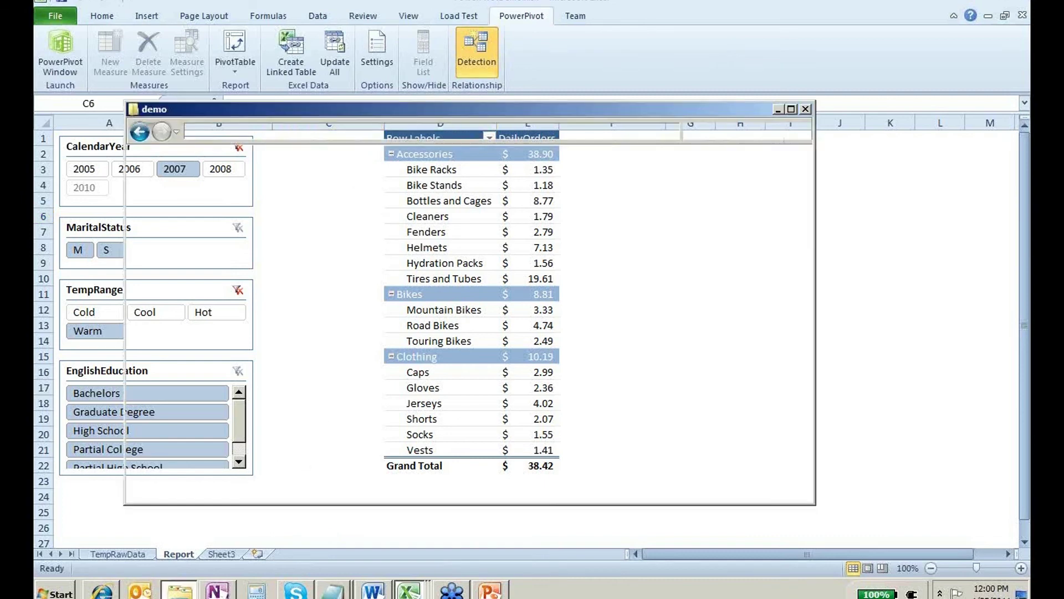
{"action": "left_click", "coordinate": [352, 341]}
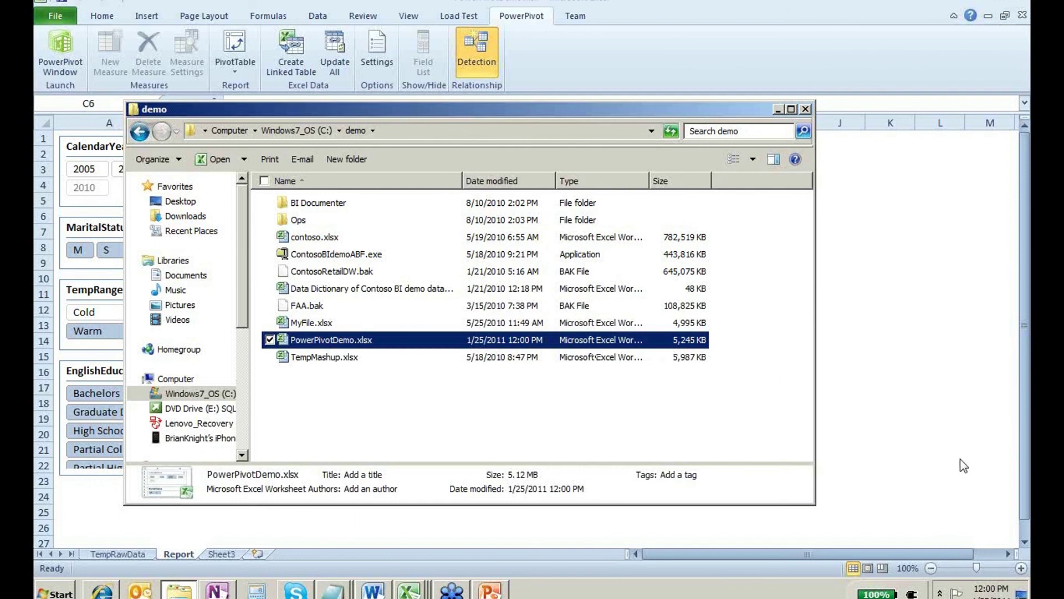
Switch back to Internet Explorer and examine the upcoming classes listed on the Pragmatic Works training page.
{"action": "key", "text": "alt+Tab"}
{"action": "key", "text": "alt+Tab"}
{"action": "key", "text": "alt+Tab"}
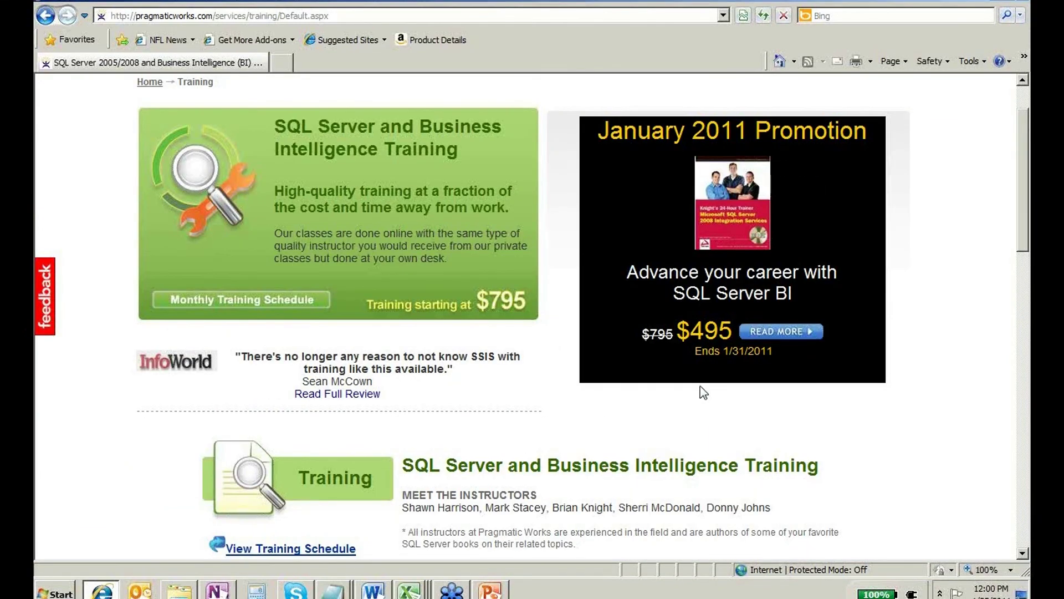
{"action": "scroll", "coordinate": [700, 393], "scroll_direction": "down", "scroll_amount": 1}
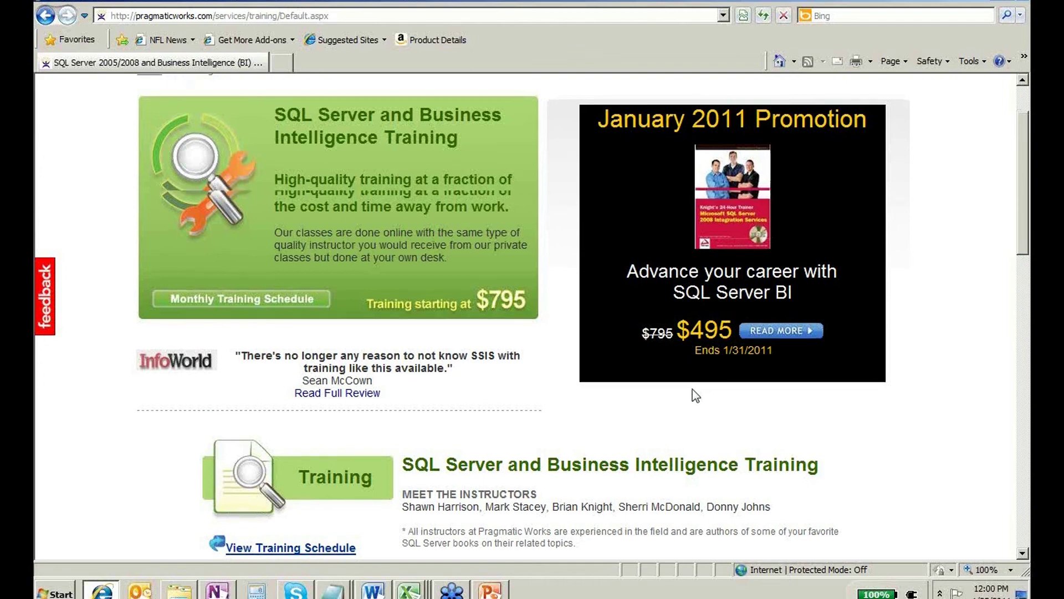
{"action": "scroll", "coordinate": [695, 395], "scroll_direction": "down", "scroll_amount": 5}
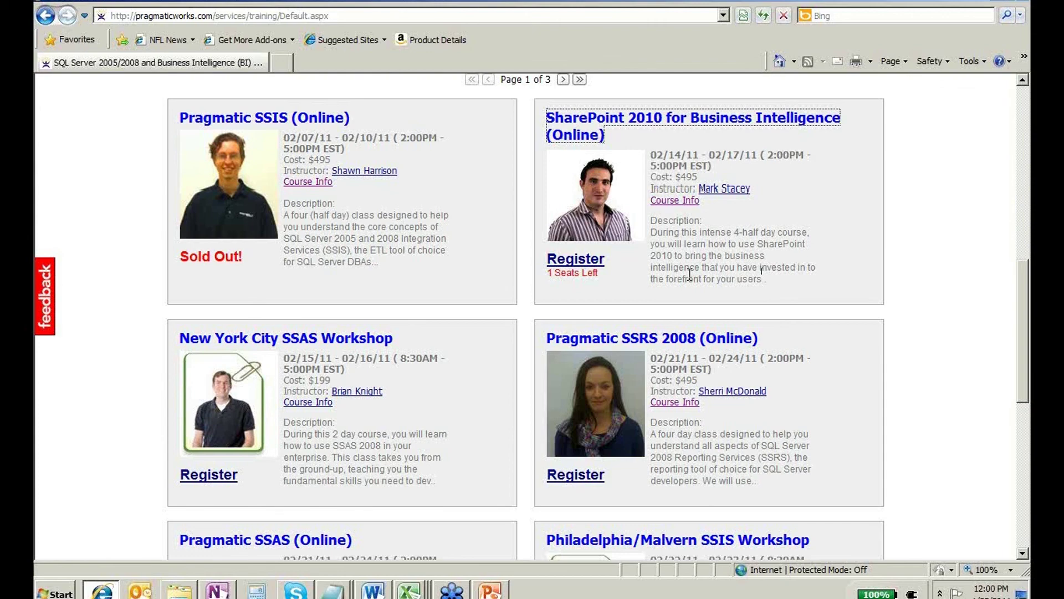
{"action": "scroll", "coordinate": [690, 275], "scroll_direction": "down", "scroll_amount": 2}
{"action": "scroll", "coordinate": [523, 277], "scroll_direction": "down", "scroll_amount": 2}
{"action": "scroll", "coordinate": [355, 394], "scroll_direction": "up", "scroll_amount": 2}
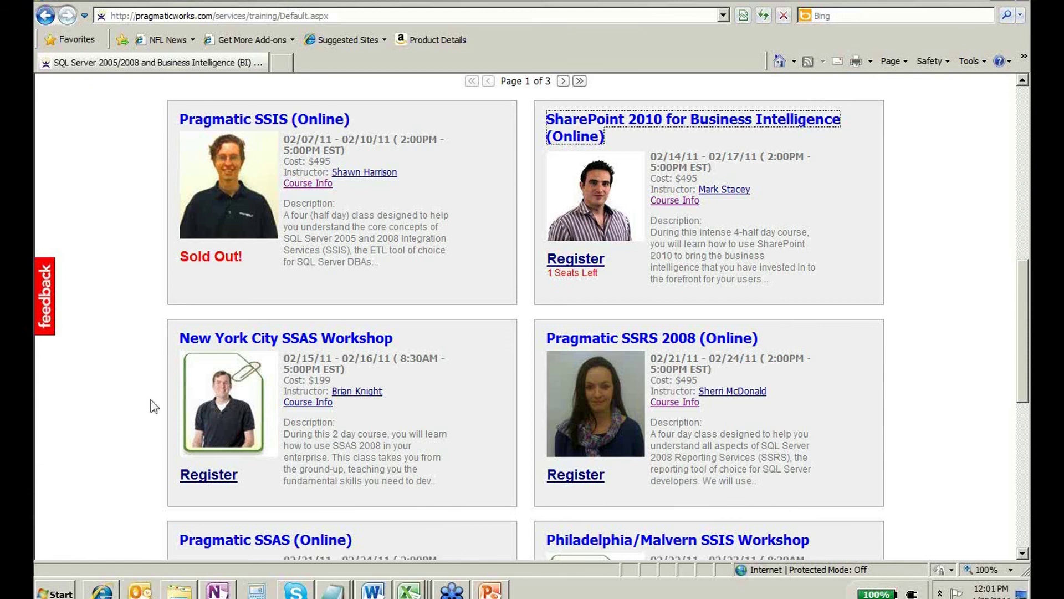
Switch to the PowerPoint presentation and show slide 18, the Question Time! slide.
{"action": "mouse_move", "coordinate": [178, 591]}
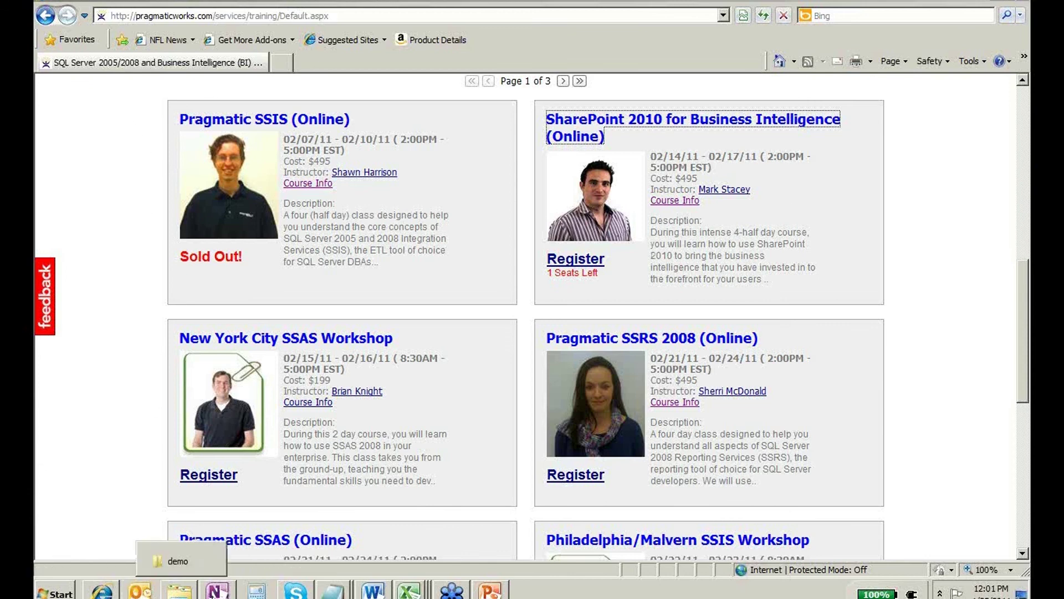
{"action": "left_click", "coordinate": [491, 591]}
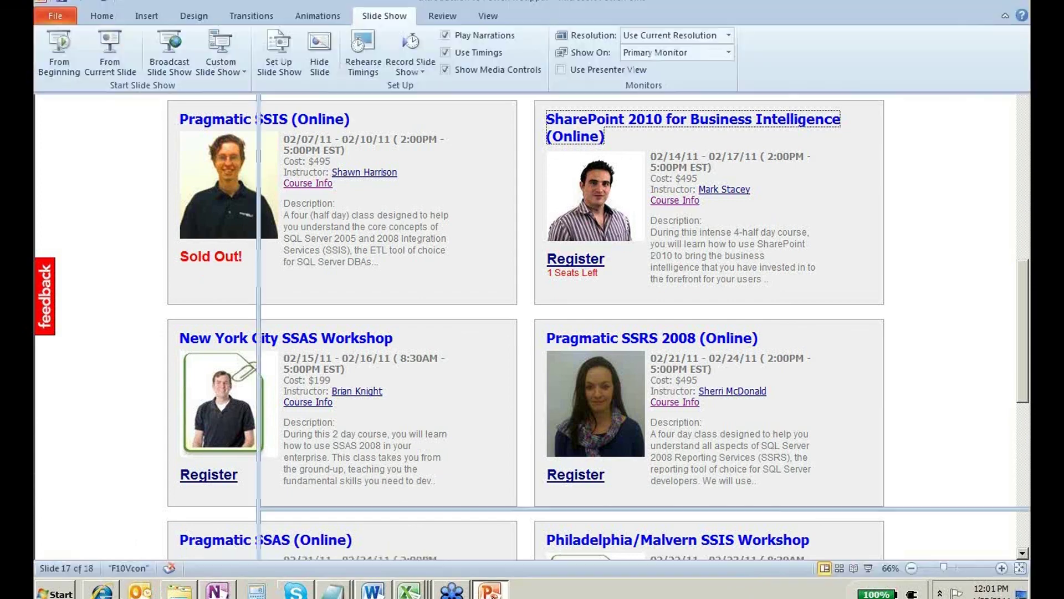
{"action": "left_click", "coordinate": [162, 351]}
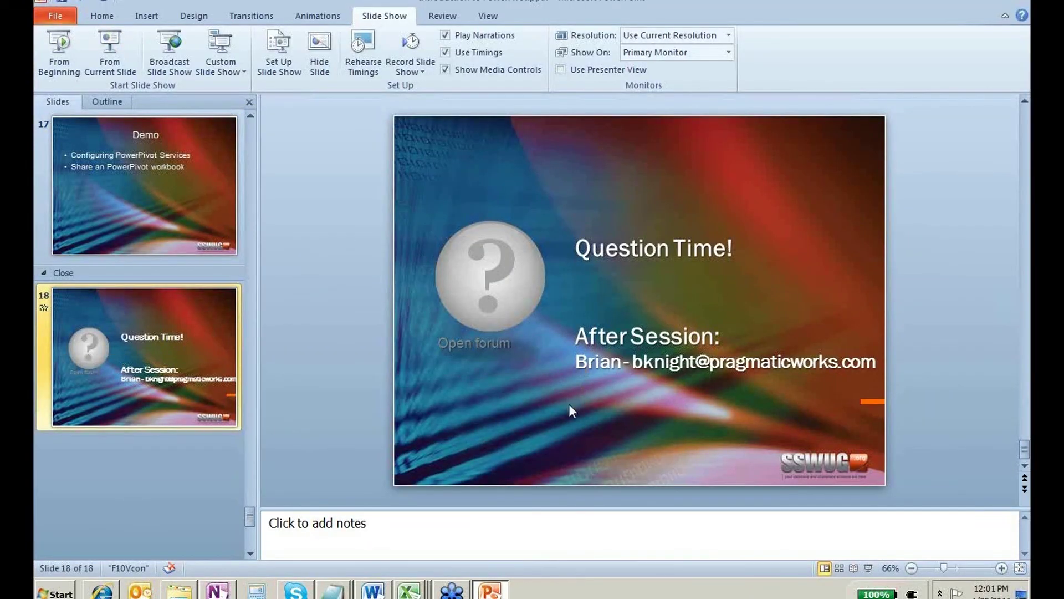